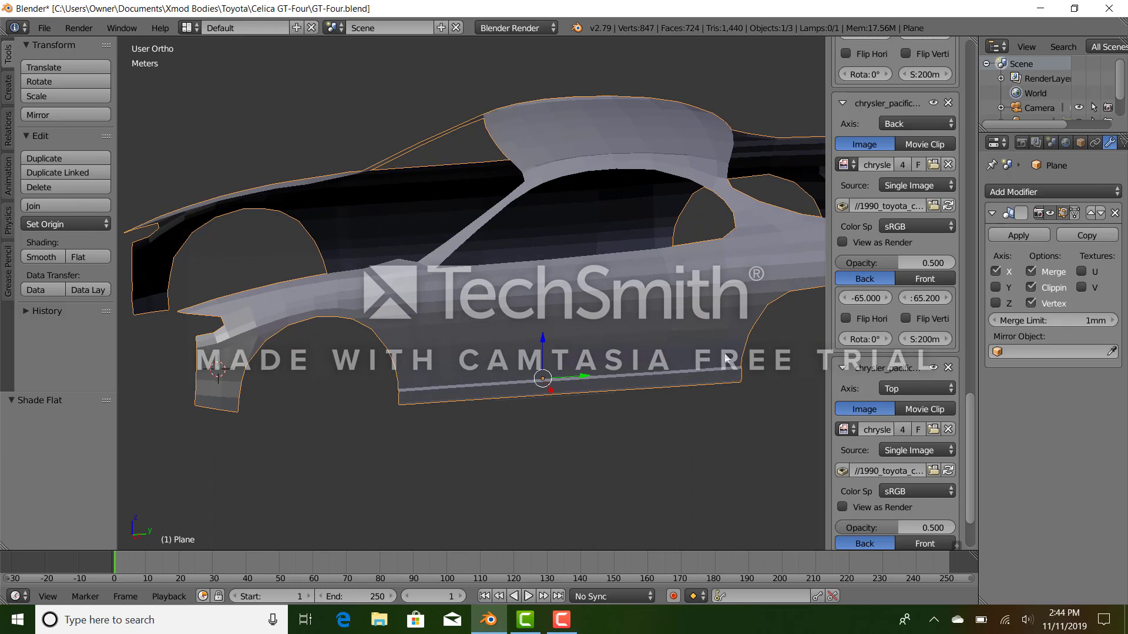
Enter Edit Mode on the car body mesh, with the front fender in view.
middle_click_drag(728, 319, 626, 342)
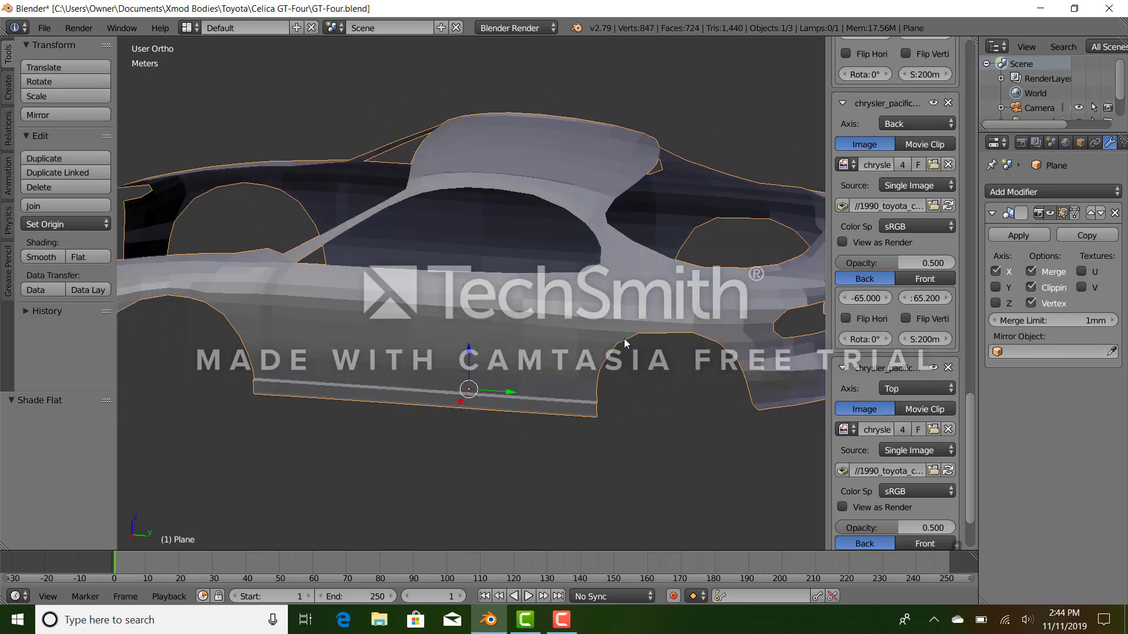
middle_click_drag(347, 392, 518, 323)
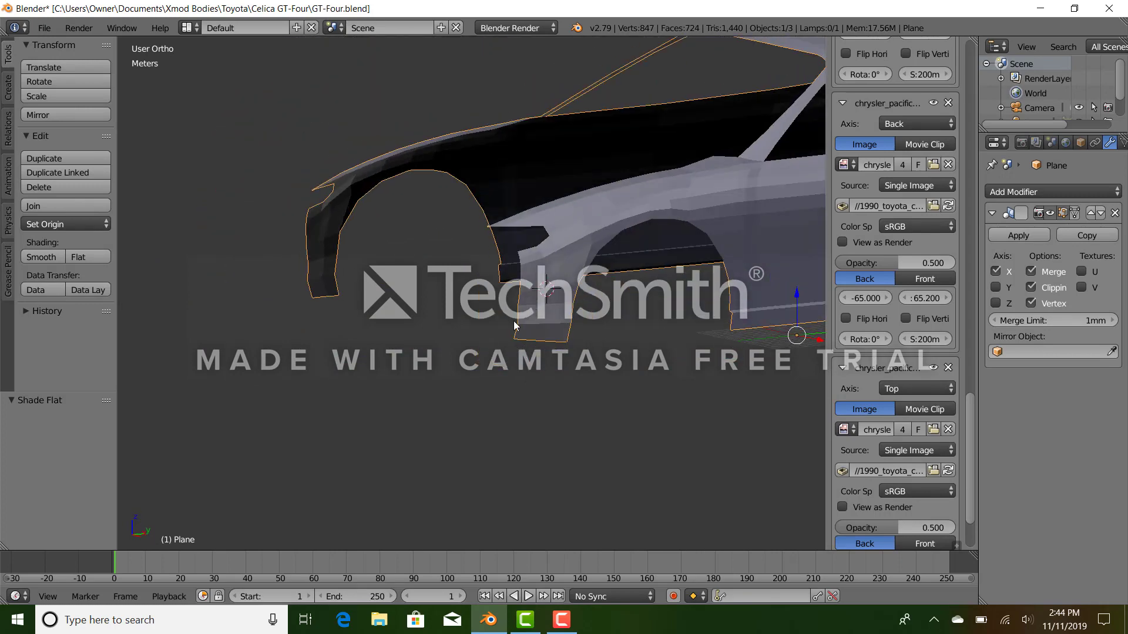
key("KP_3")
scroll(475, 293, "up", 4)
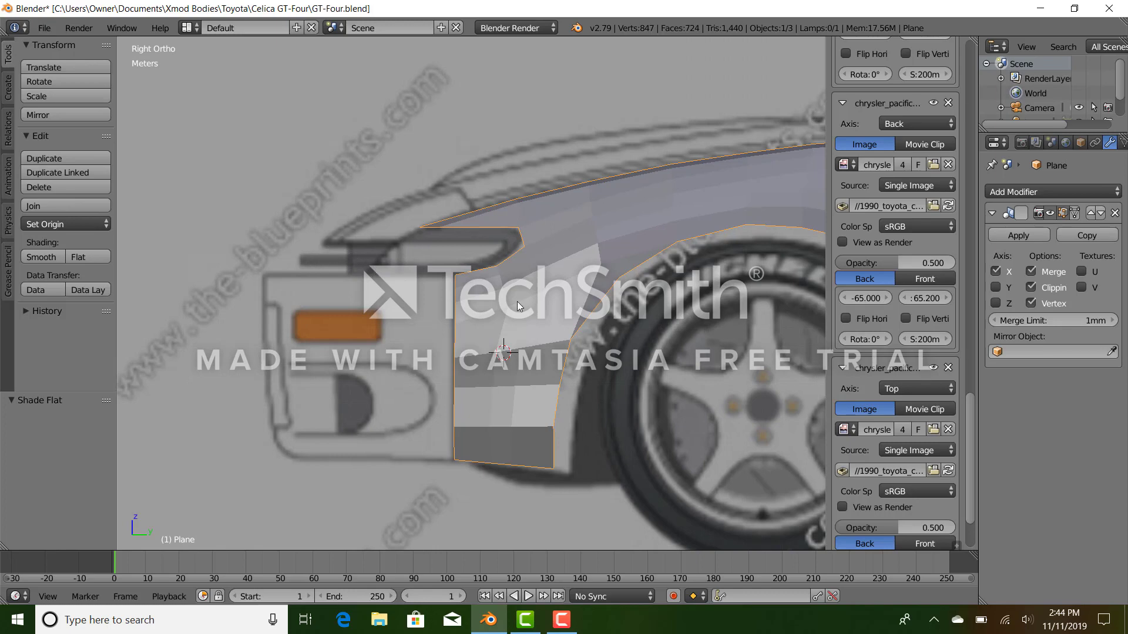
scroll(428, 315, "down", 4)
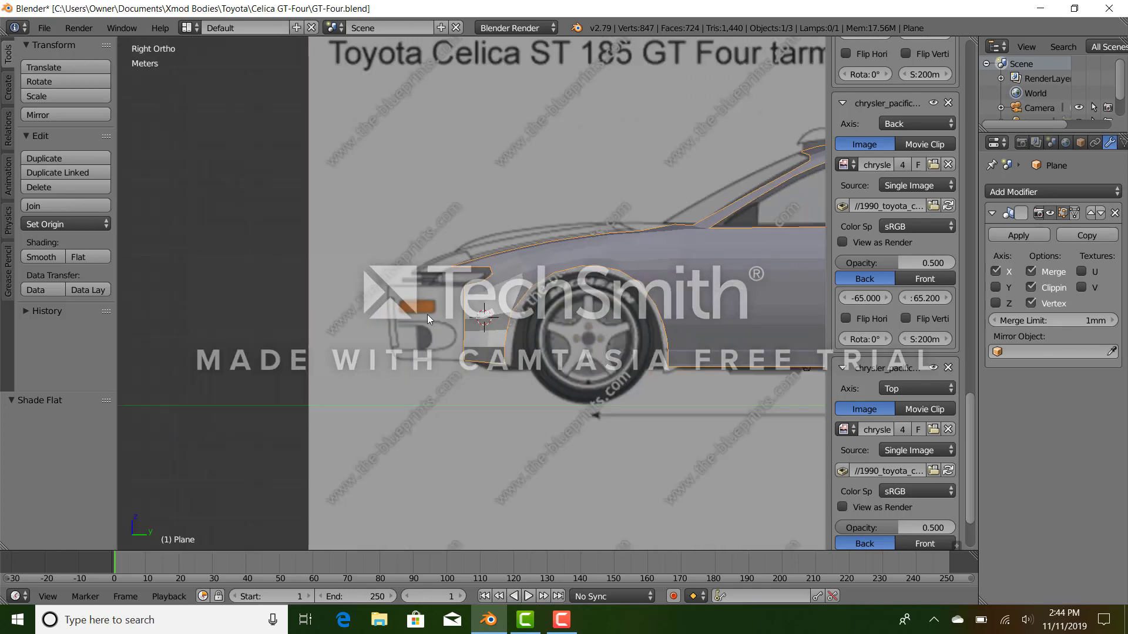
middle_click_drag(427, 315, 555, 340)
key("Tab")
scroll(555, 341, "up", 4)
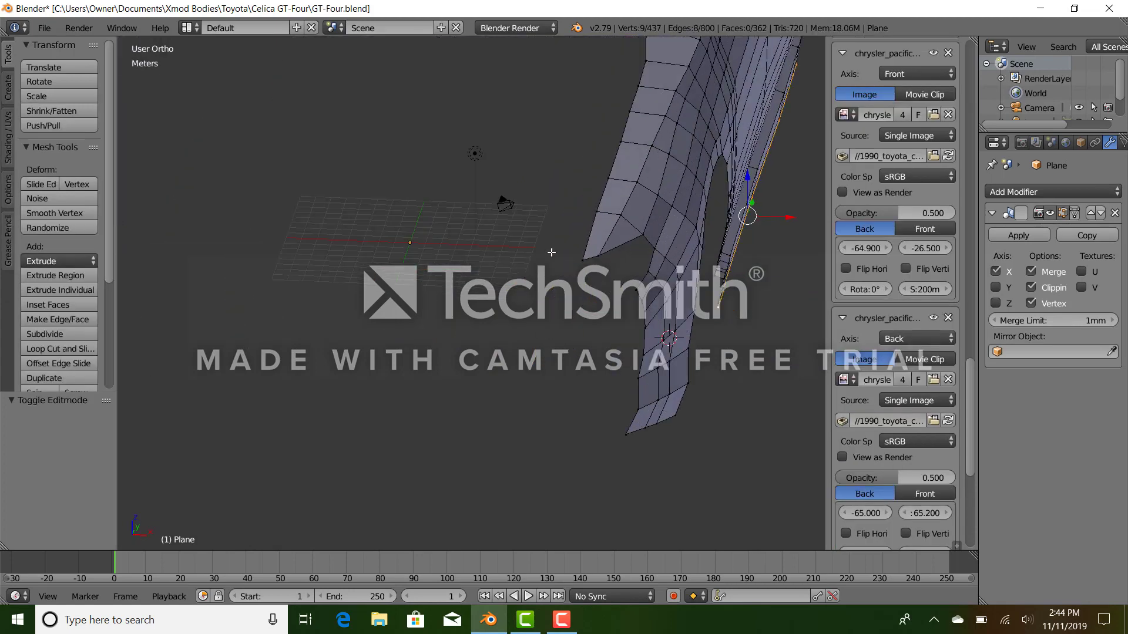
Select the fender's hood-side edge path from the headlight corner to the windshield base.
right_click(572, 256)
scroll(573, 247, "down", 3)
middle_click_drag(573, 163, 547, 274, "shift")
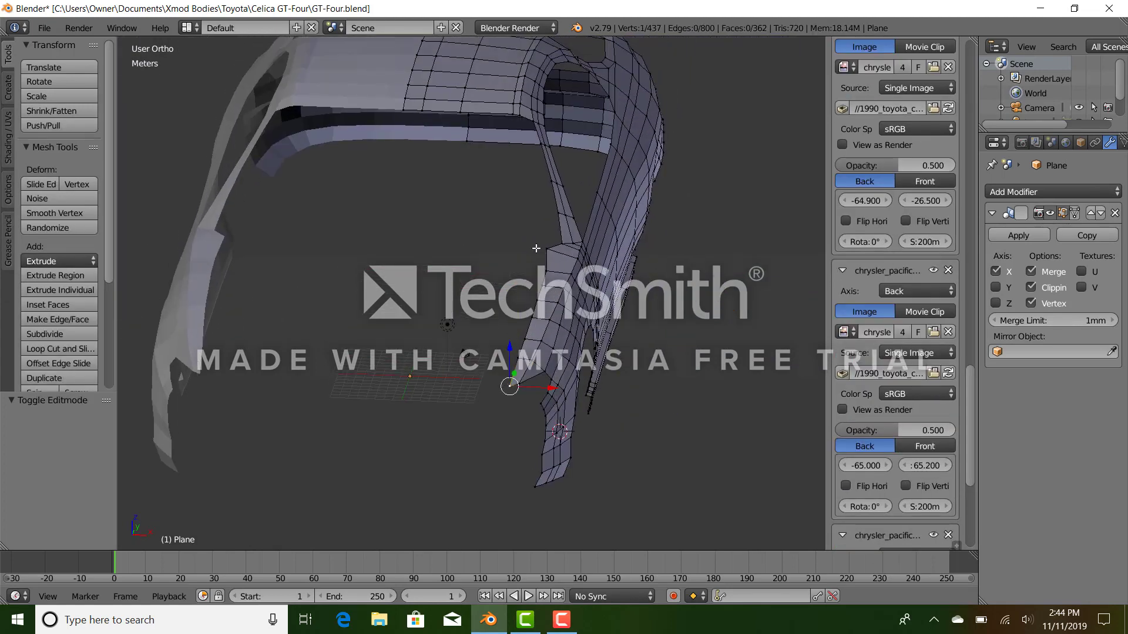
right_click(537, 248, "ctrl")
key("KP_7")
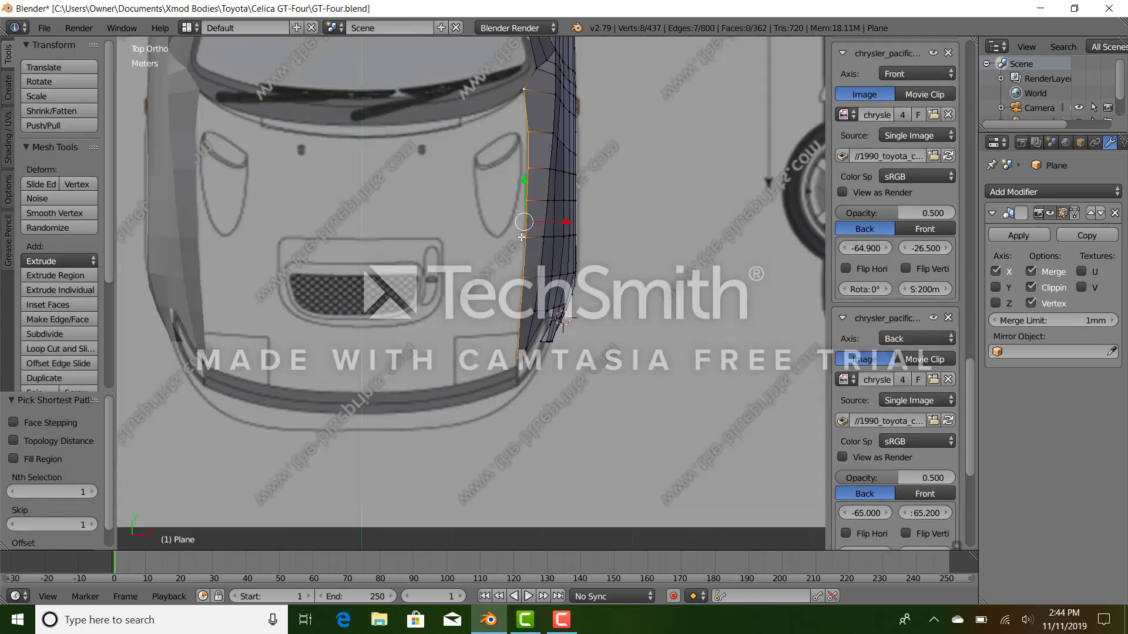
middle_click_drag(527, 227, 518, 277, "shift")
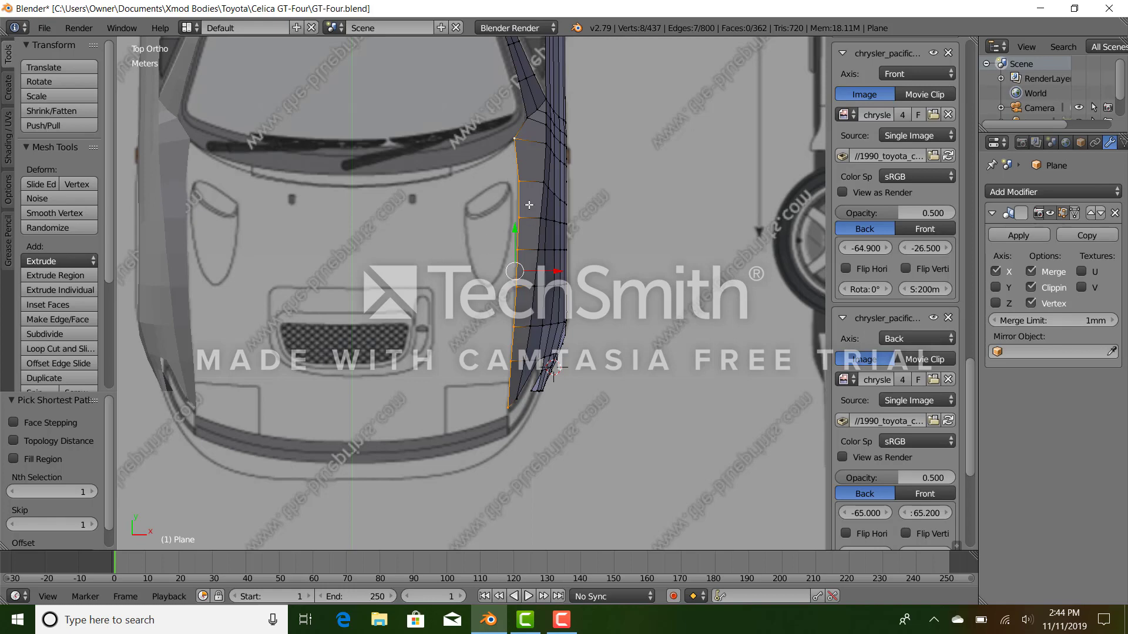
scroll(494, 375, "up", 2)
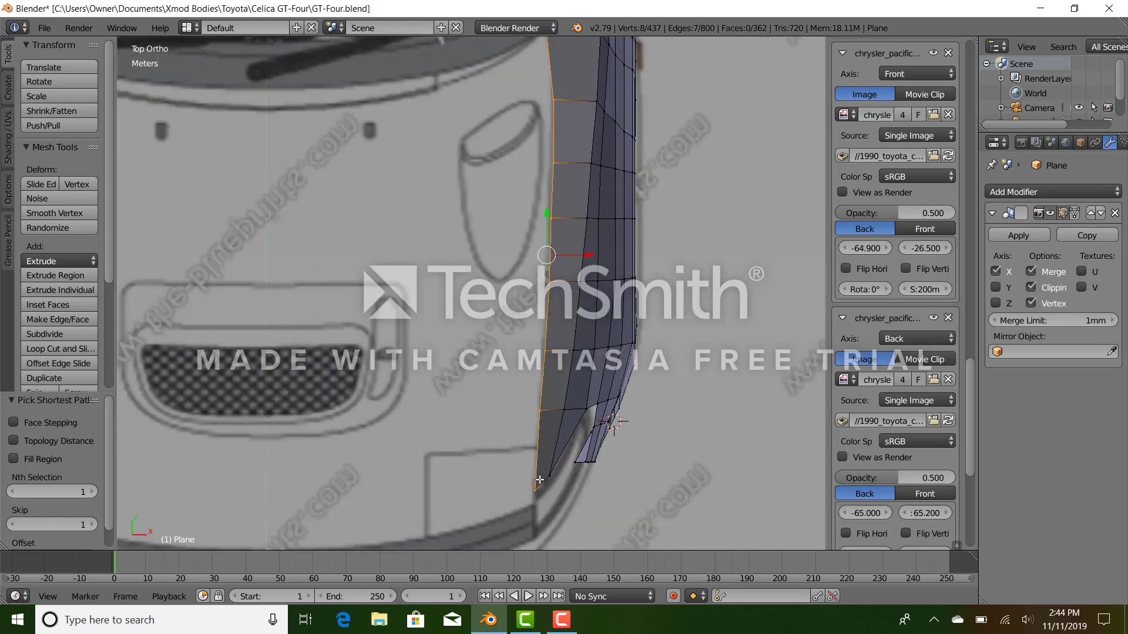
Add a loop cut across the front end of the fender's hood-side strip, near the headlight.
left_click(66, 349)
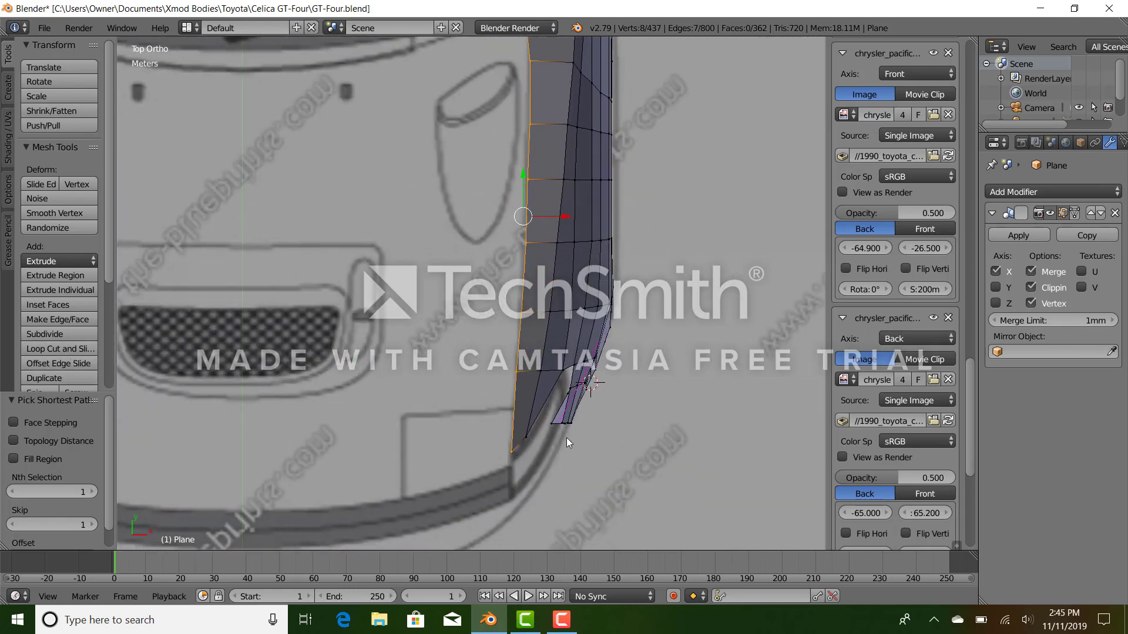
left_click(524, 415)
left_click(524, 412)
left_click(524, 410)
Select the hood-side fender edge from the new cut to the windshield base and extrude it about 7.16 m toward the hood's centre.
right_click(516, 411)
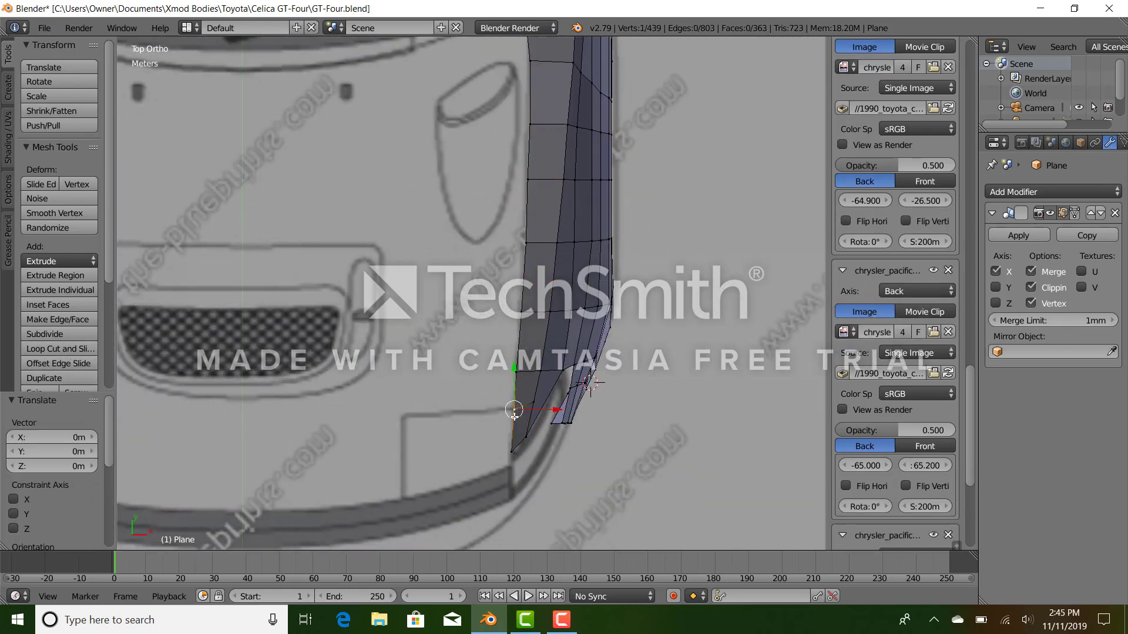
scroll(516, 408, "down", 4)
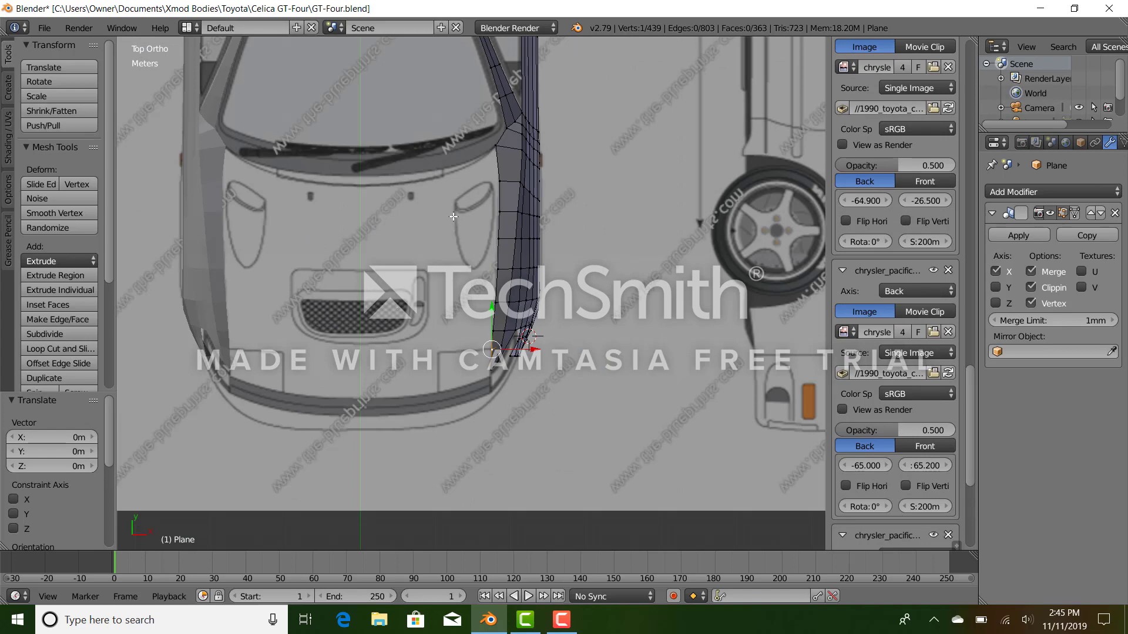
right_click(489, 148, "ctrl")
scroll(479, 281, "up", 2)
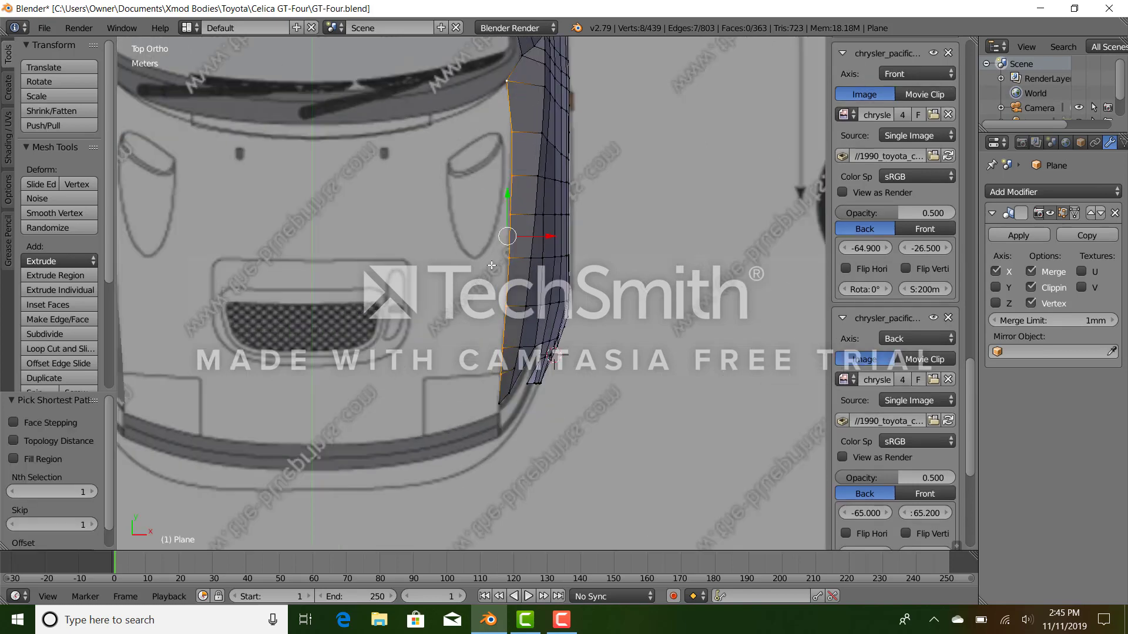
key("e")
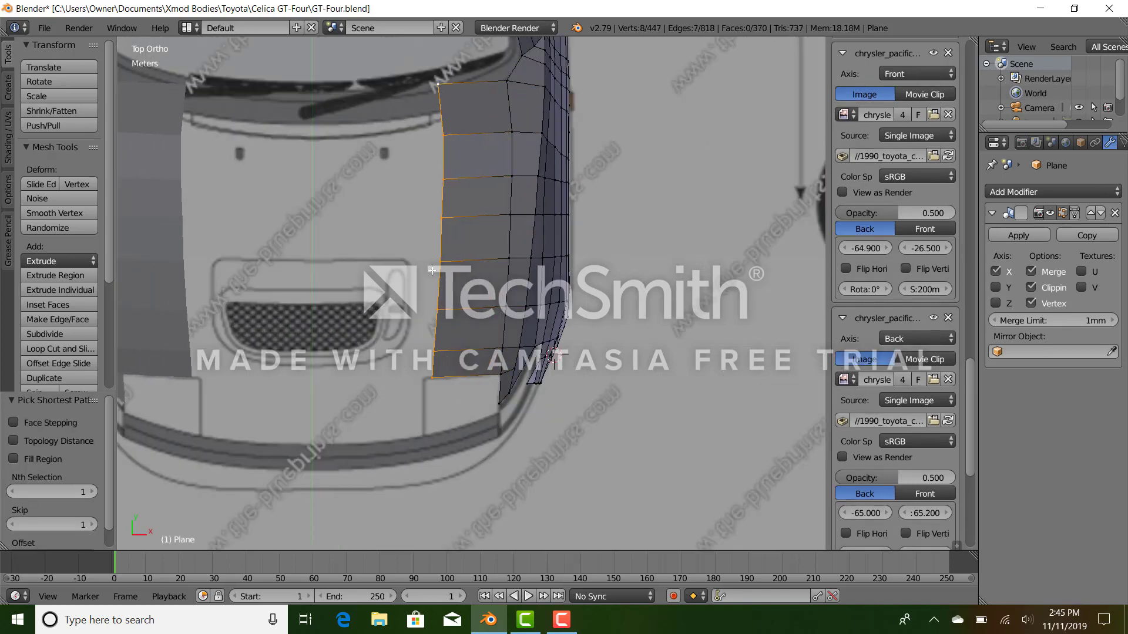
left_click(441, 277)
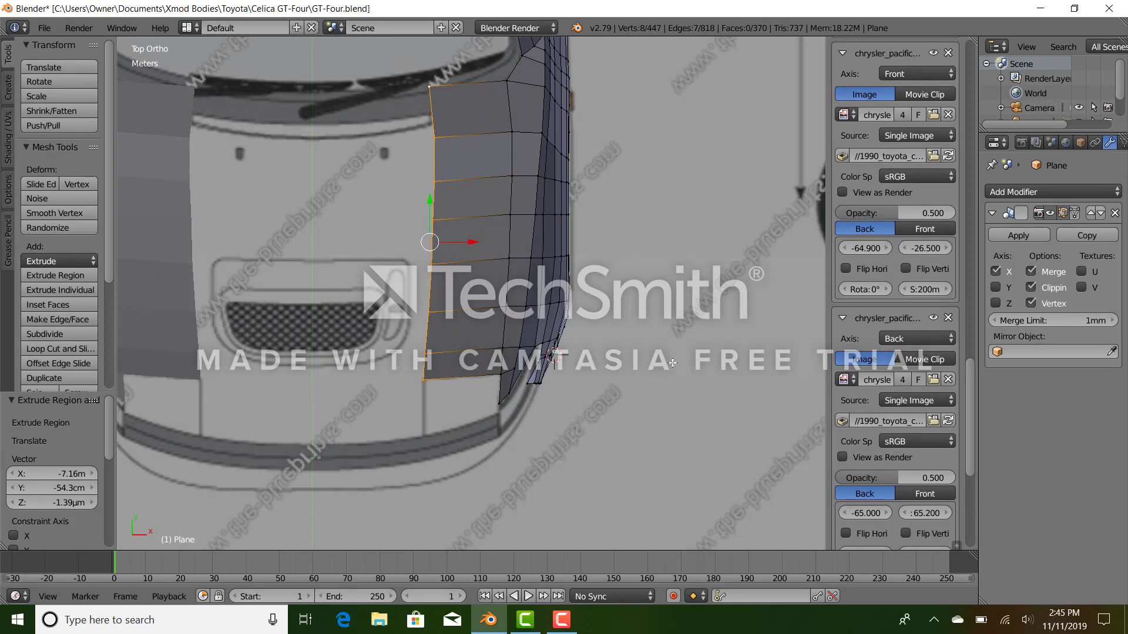
Scale the extruded hood edge to about 0.88 and move it about 1.47 m toward the car's front along Y.
key("s")
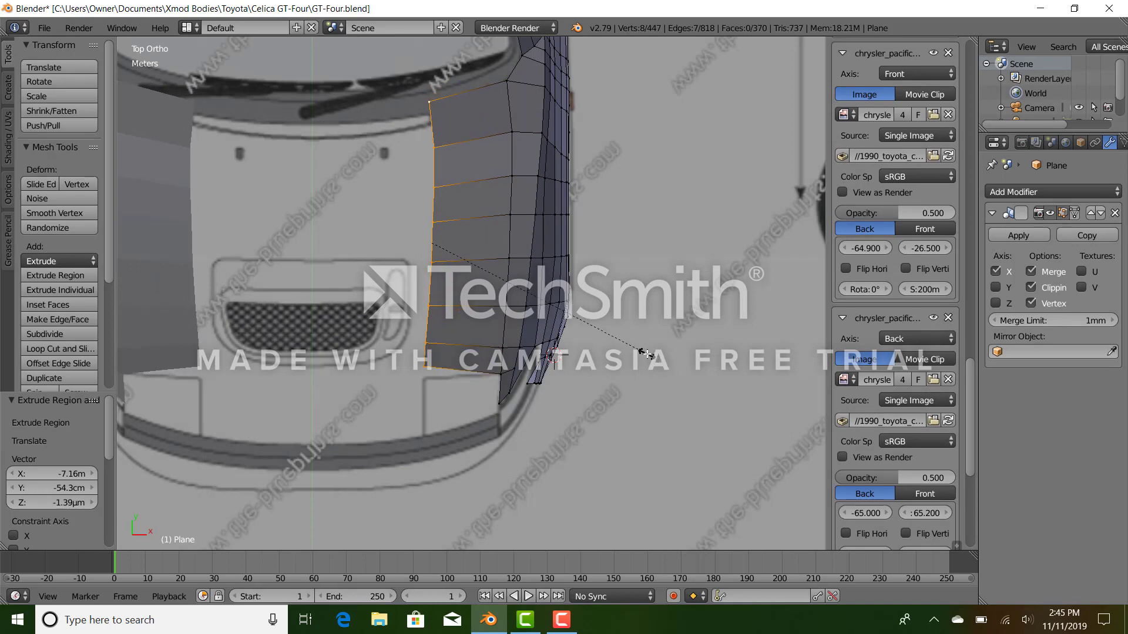
left_click(646, 353)
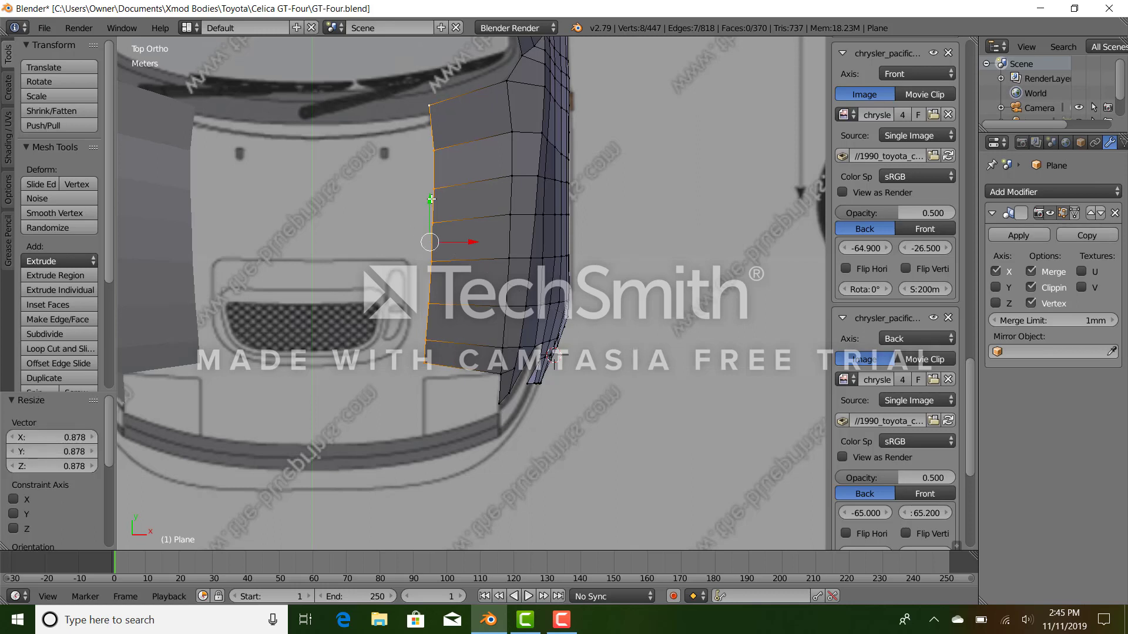
left_click_drag(430, 199, 435, 218)
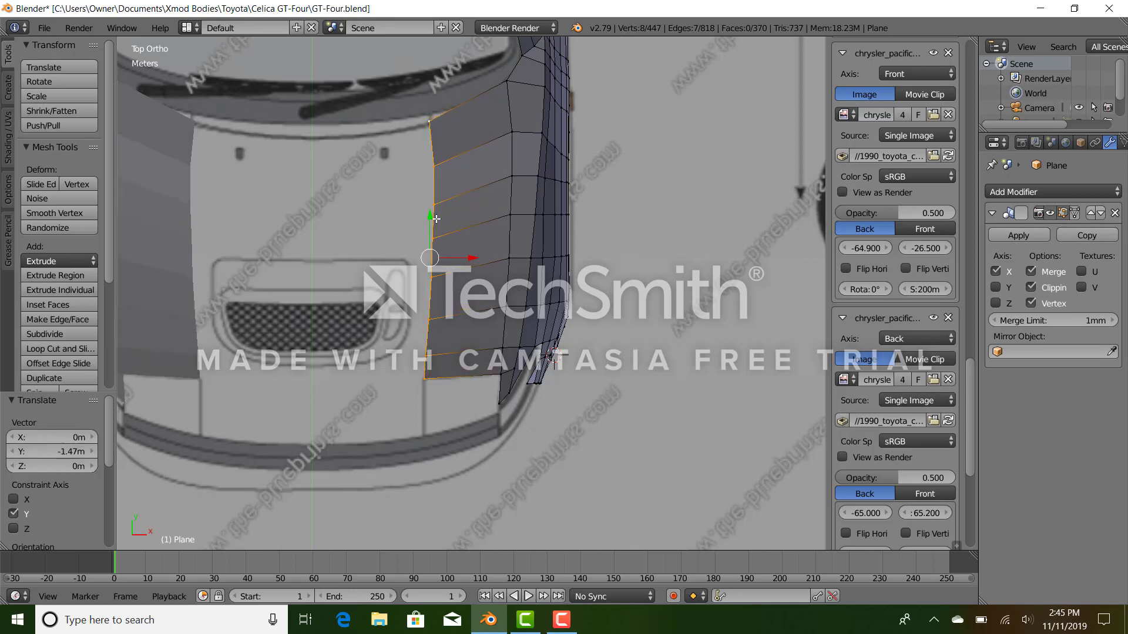
left_click(436, 219)
Straighten the extruded hood edge by scaling it along X, and shift it about 21.7 cm toward the centreline.
key("s")
key("x")
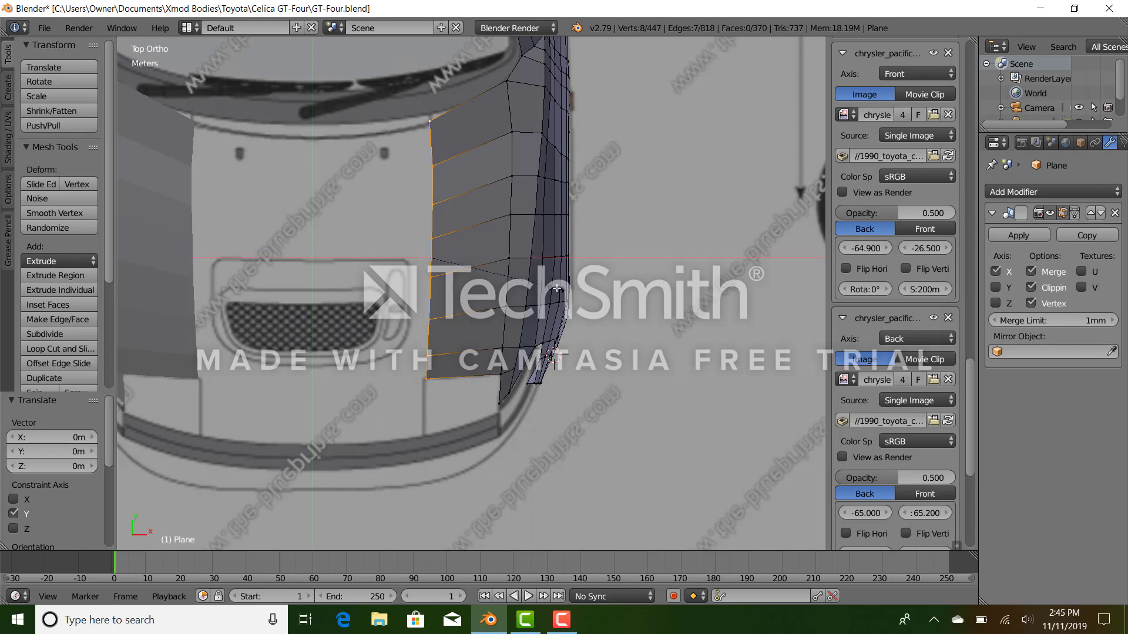
left_click(492, 268)
left_click_drag(472, 256, 469, 257)
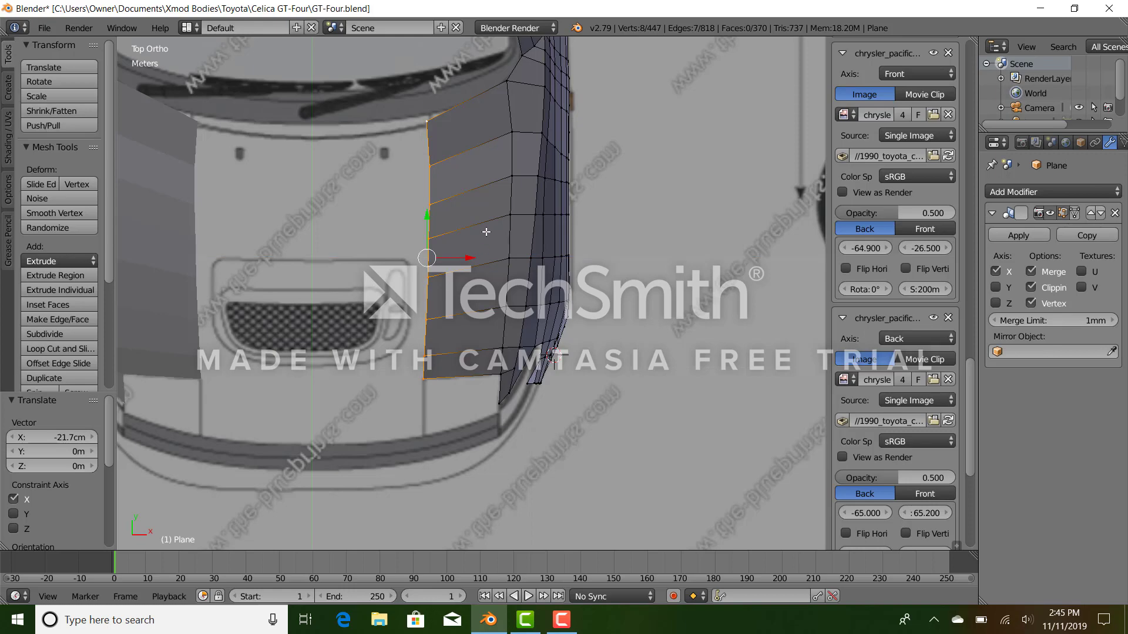
In wireframe front view, raise the extruded hood edge slightly and scale it along Z to about 1.133 to match the blueprint.
key("KP_1")
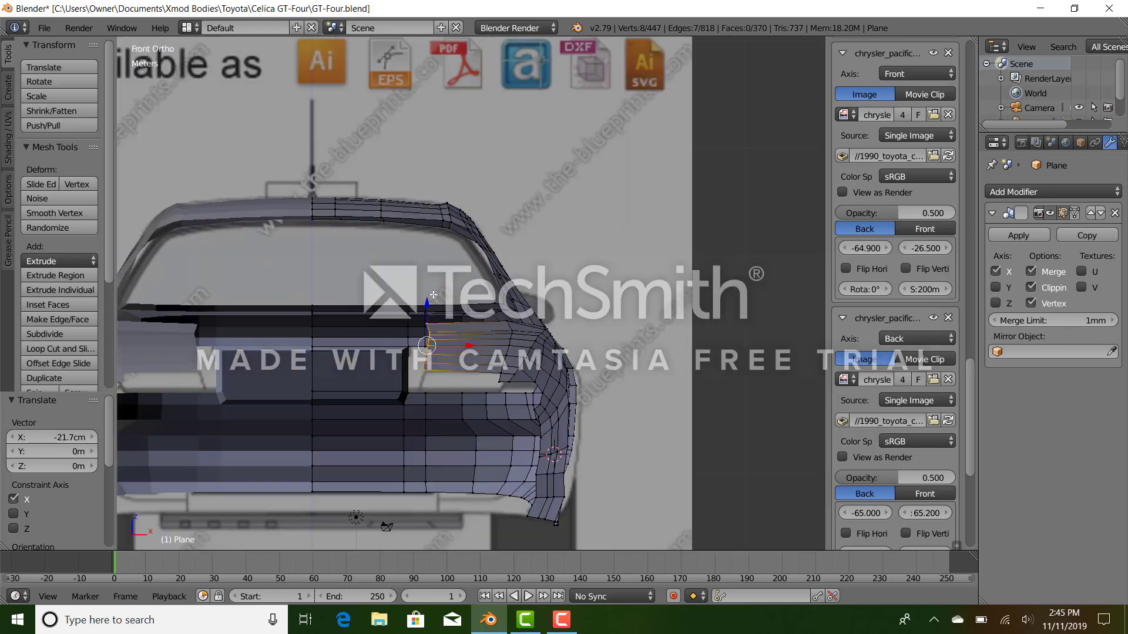
scroll(449, 325, "up", 4)
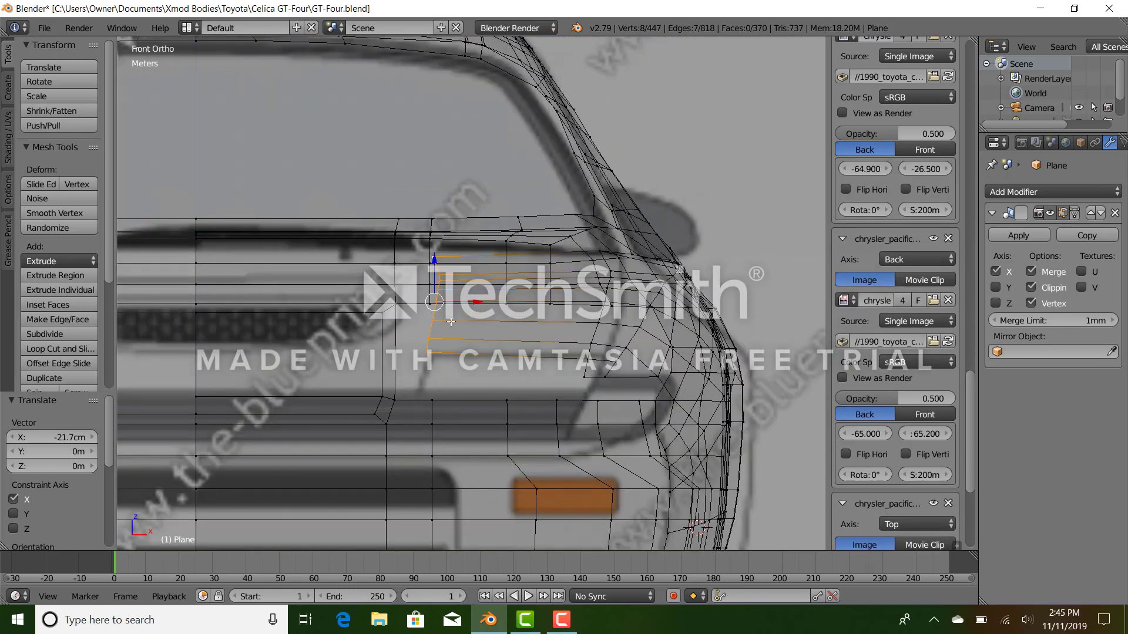
left_click_drag(434, 263, 438, 260)
key("s")
key("z")
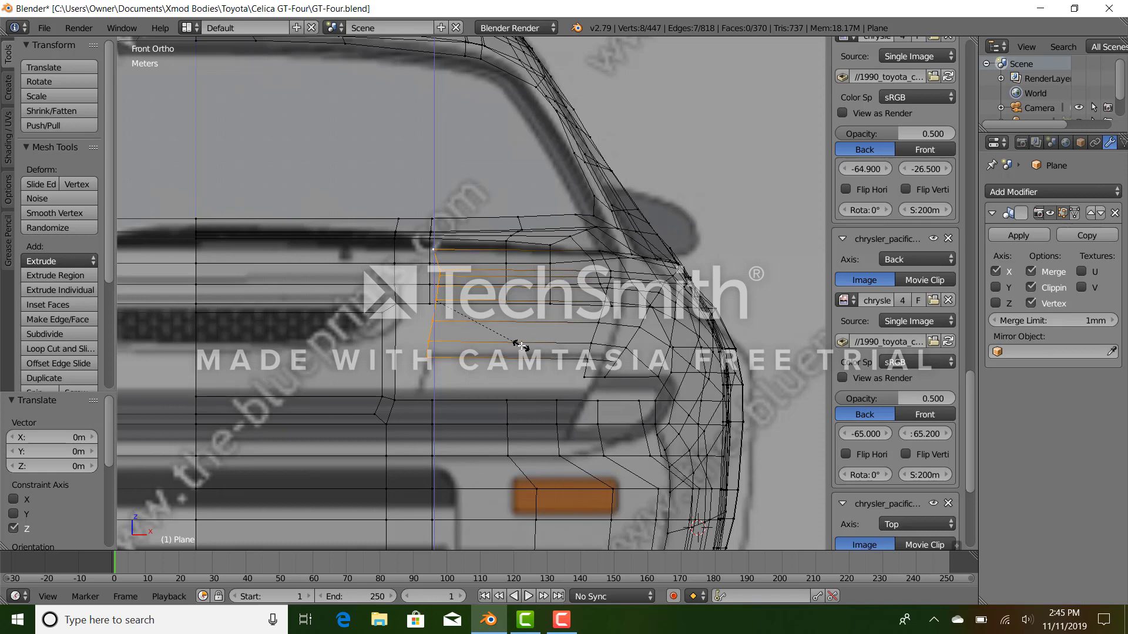
left_click(520, 346)
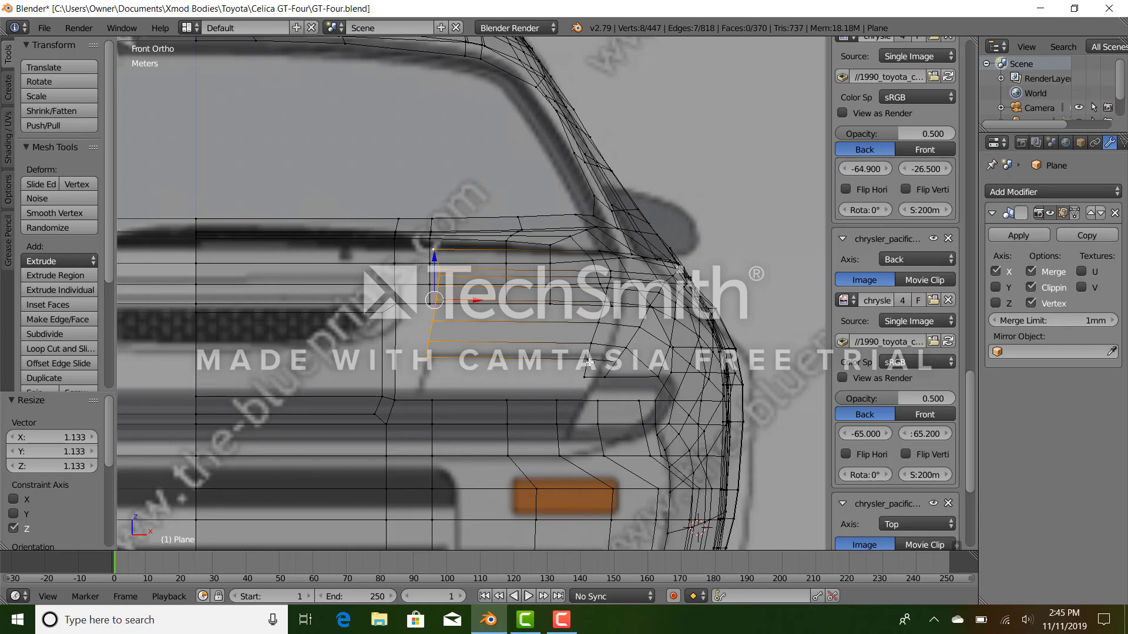
Return to solid shading and extrude the hood edge again from the top, about 1.58 m inward and 72.4 cm forward.
key("z")
key("z")
key("z")
scroll(500, 302, "down", 2)
key("KP_7")
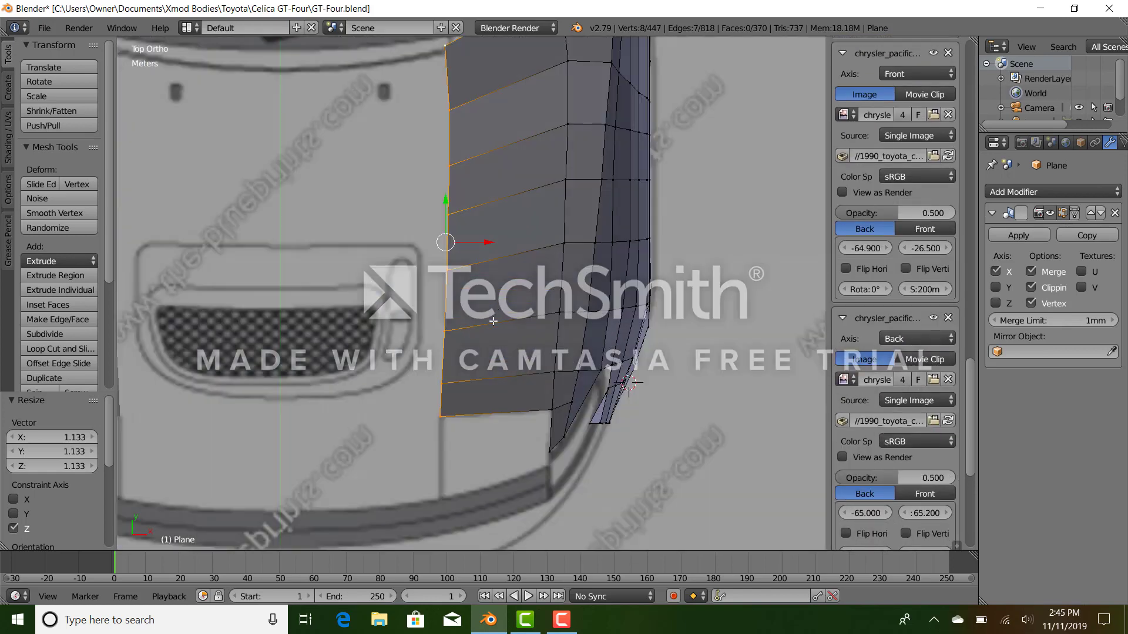
scroll(499, 304, "down", 4)
scroll(458, 257, "up", 2)
scroll(464, 276, "up", 1)
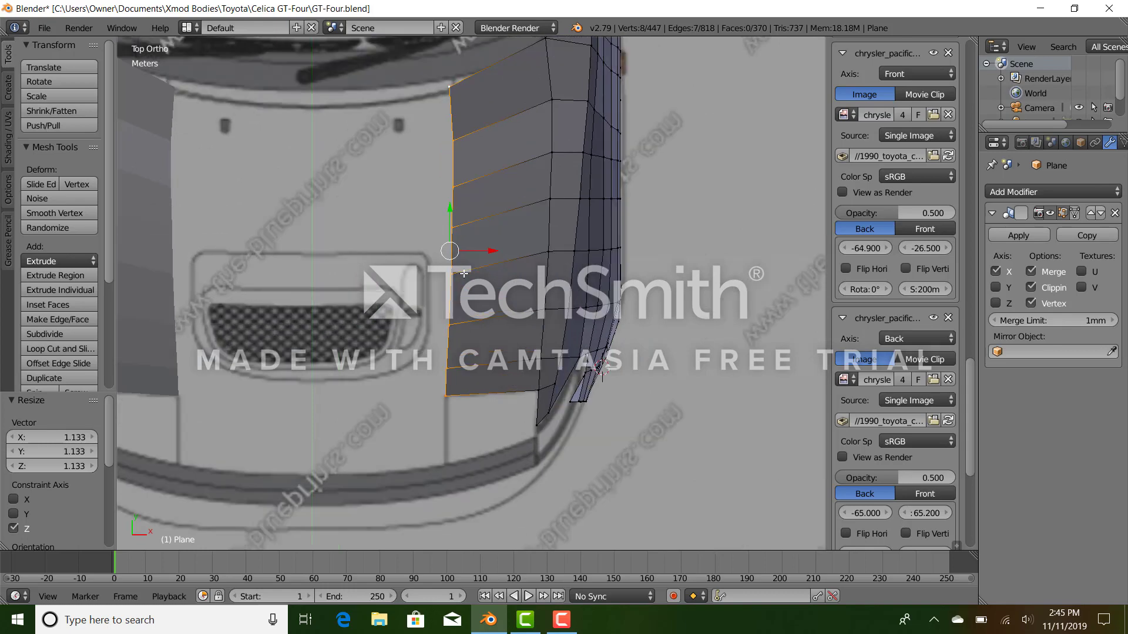
key("e")
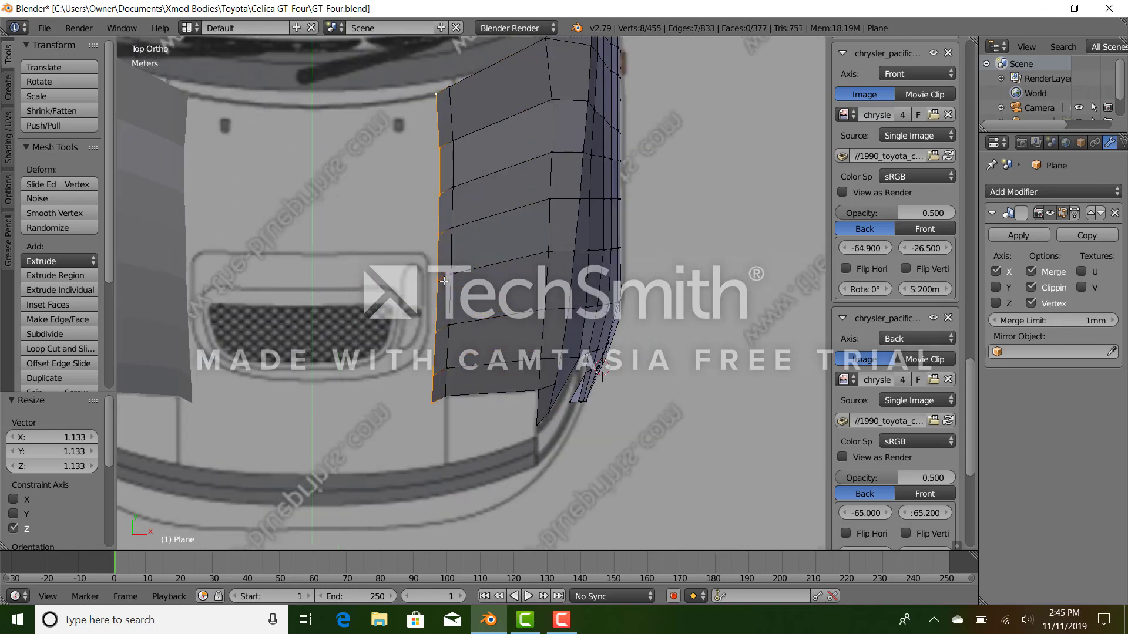
left_click(434, 282)
Straighten the new hood edge by scaling it along X to about 0.446, and shift it about 9 cm toward the centreline.
key("s")
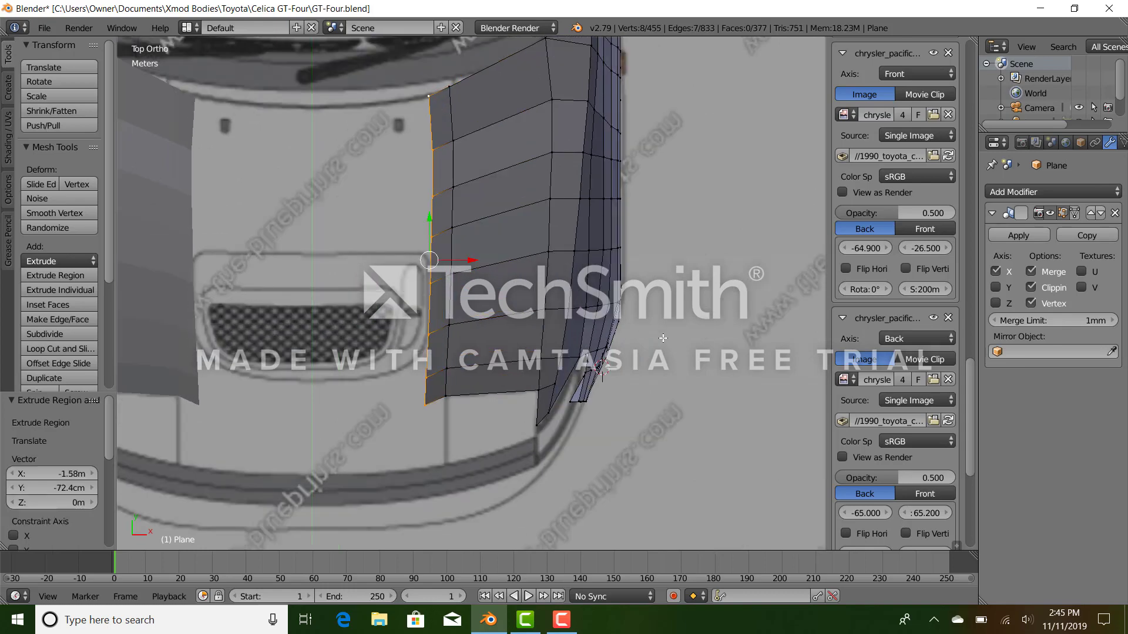
key("x")
left_click(520, 313)
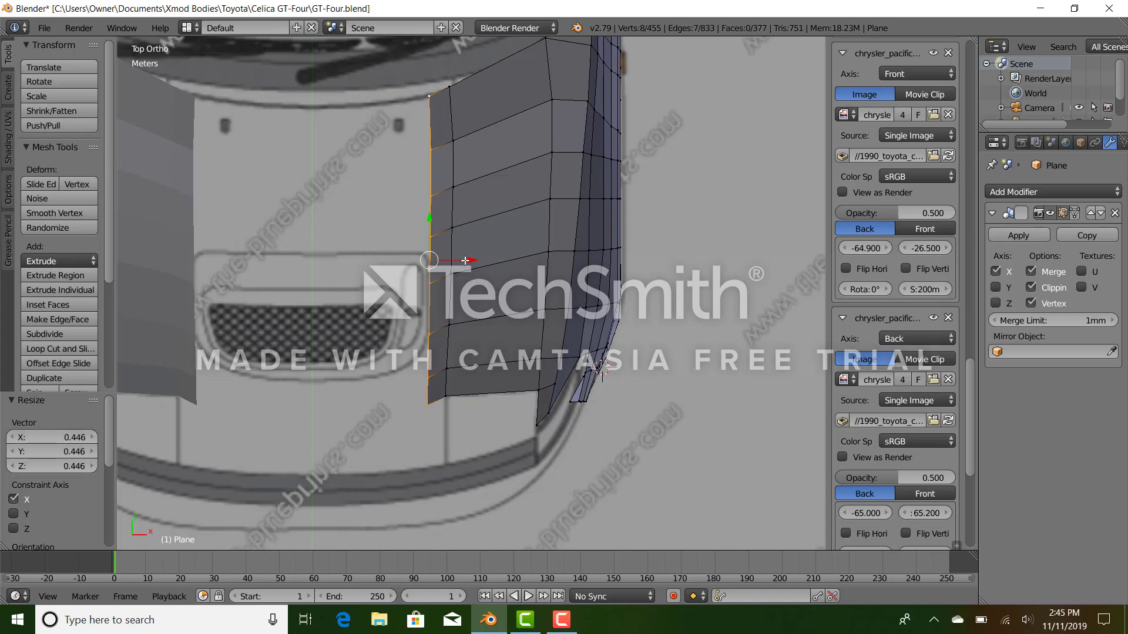
left_click_drag(463, 260, 461, 260)
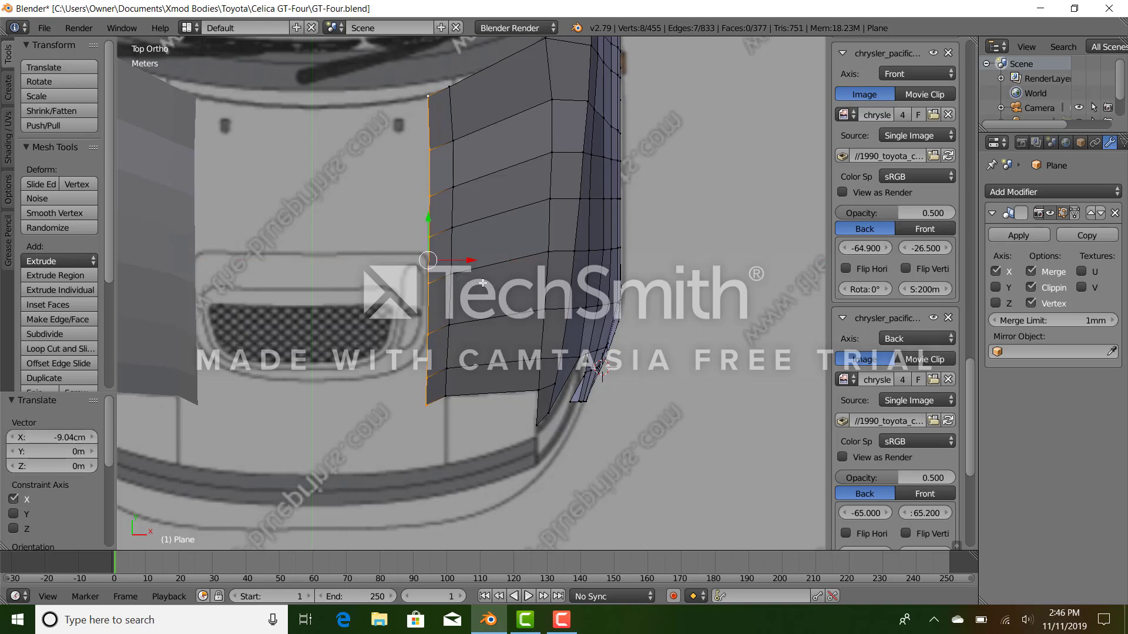
Select the two innermost lengthwise rows of hood vertices and raise them about 59.7 cm in side view.
key("KP_1")
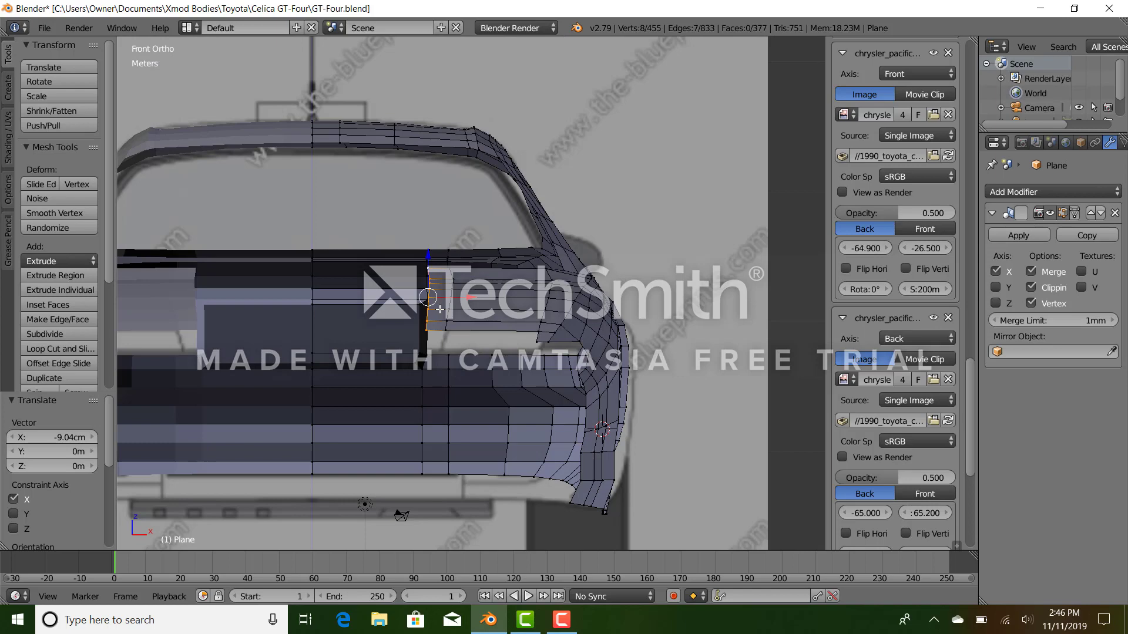
key("KP_3")
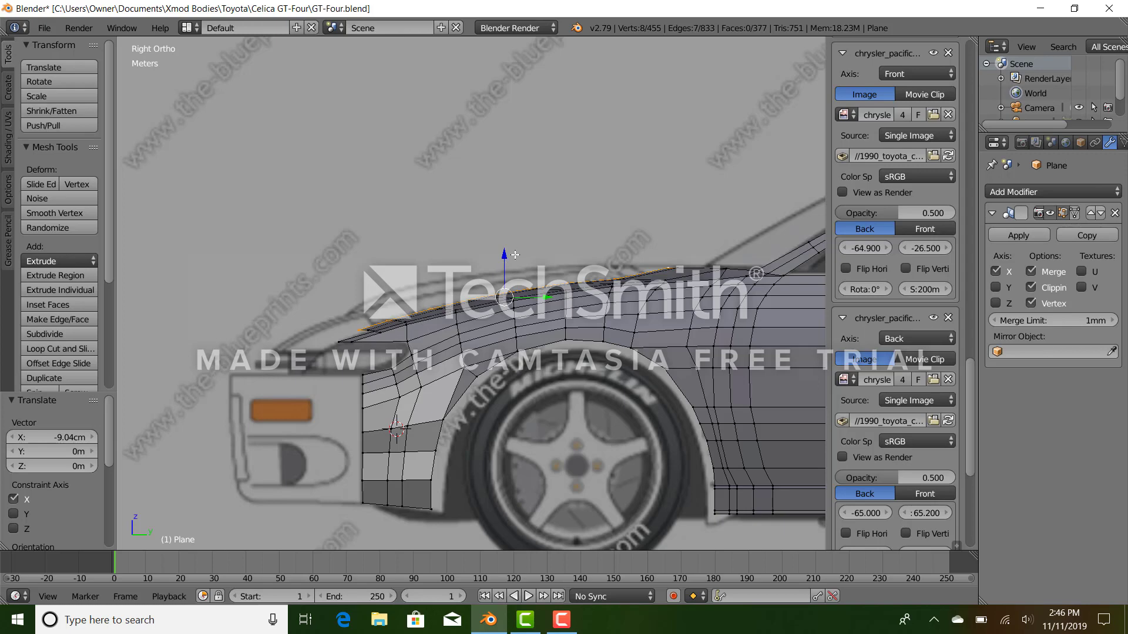
middle_click_drag(647, 279, 614, 263)
right_click(611, 261)
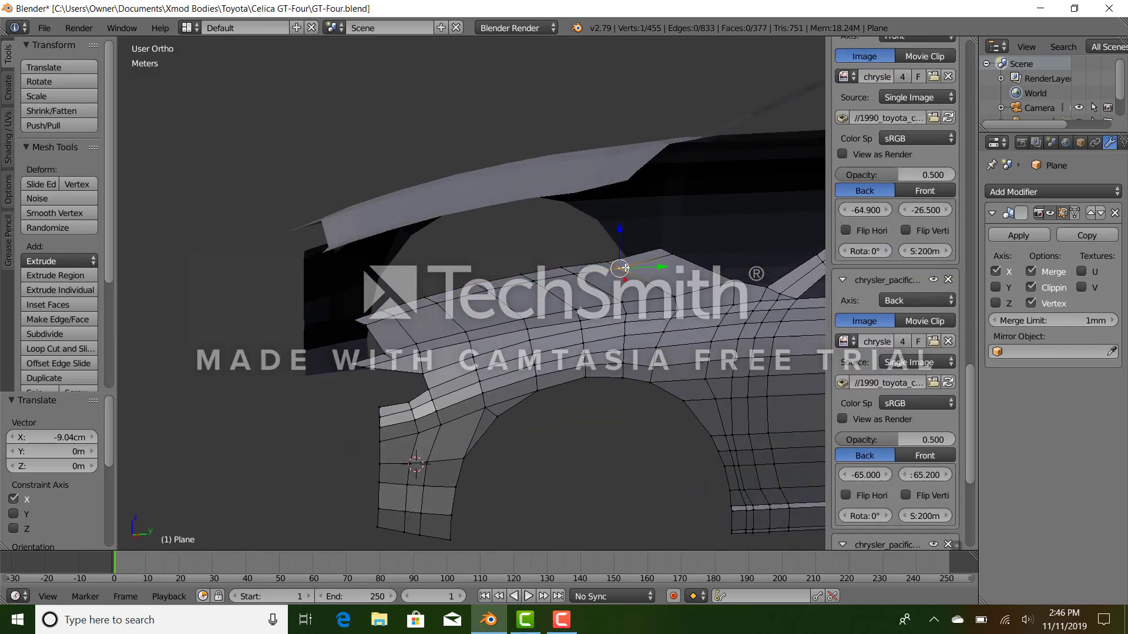
right_click(610, 262, "ctrl")
right_click(352, 321, "ctrl")
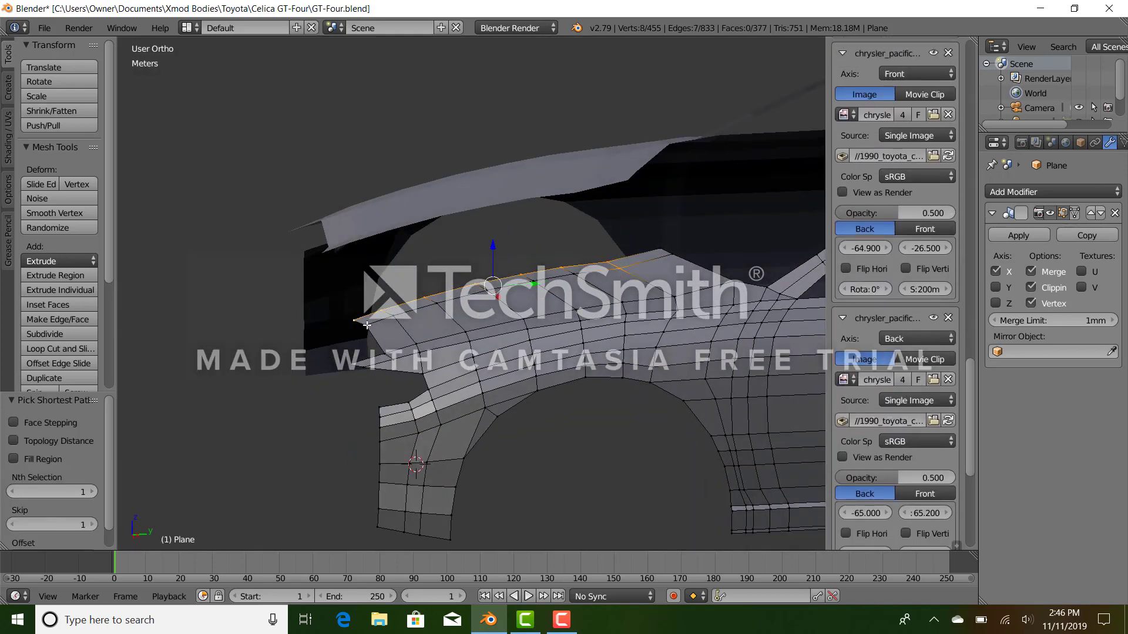
right_click(580, 274, "ctrl")
key("KP_3")
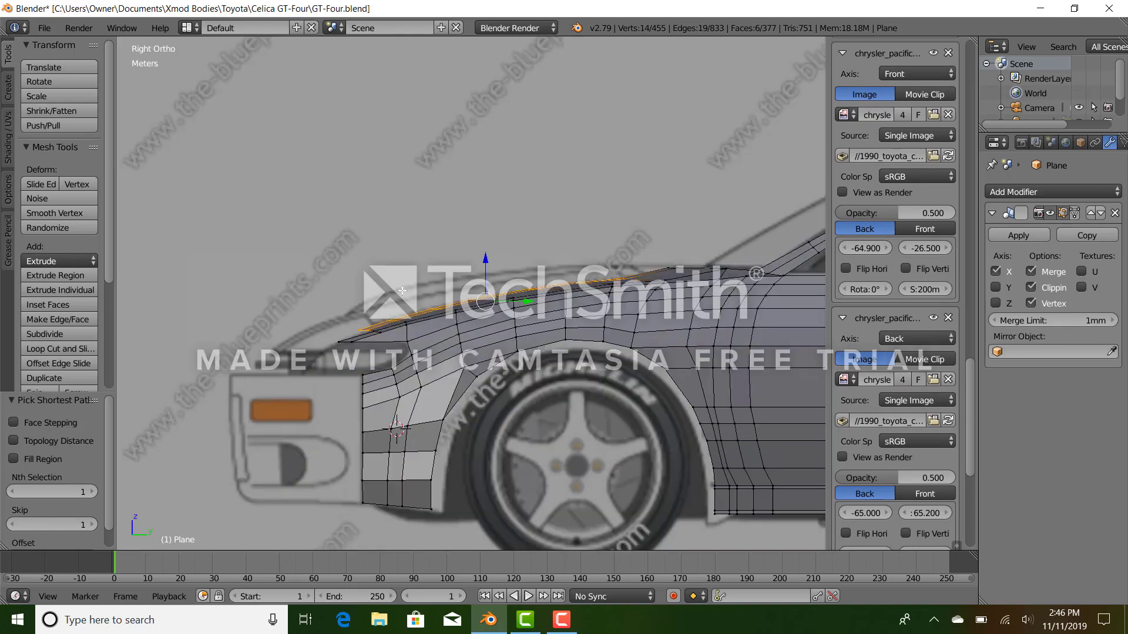
scroll(490, 263, "up", 2)
left_click_drag(493, 260, 492, 253)
Raise the two inner hood rows another 22 cm towards the hood line on the side blueprint.
middle_click_drag(492, 254, 491, 249)
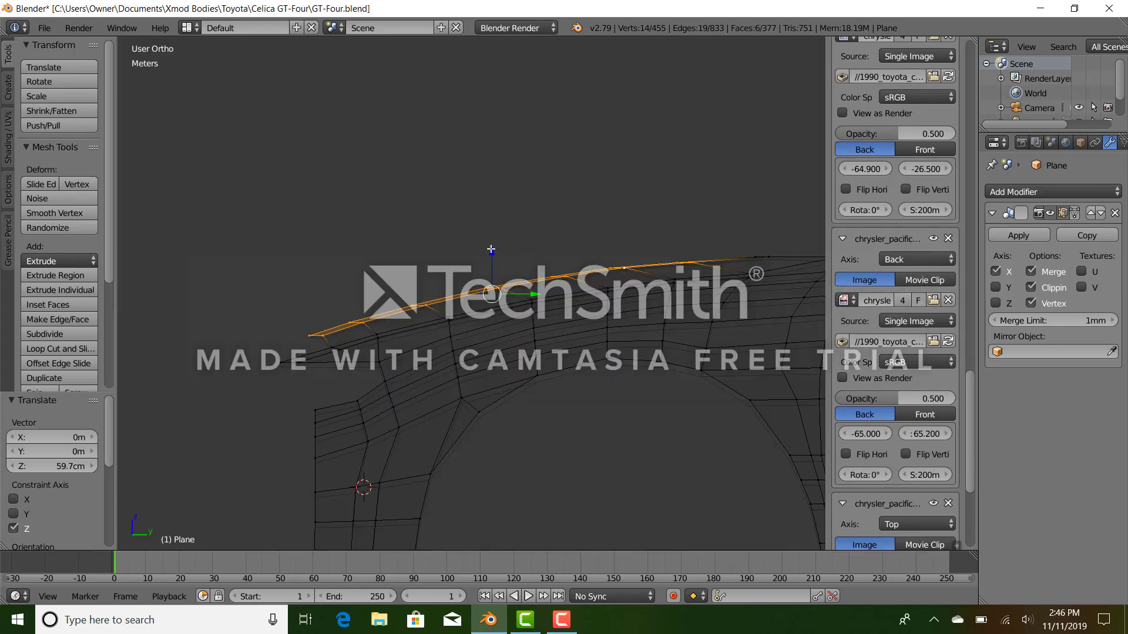
key("KP_3")
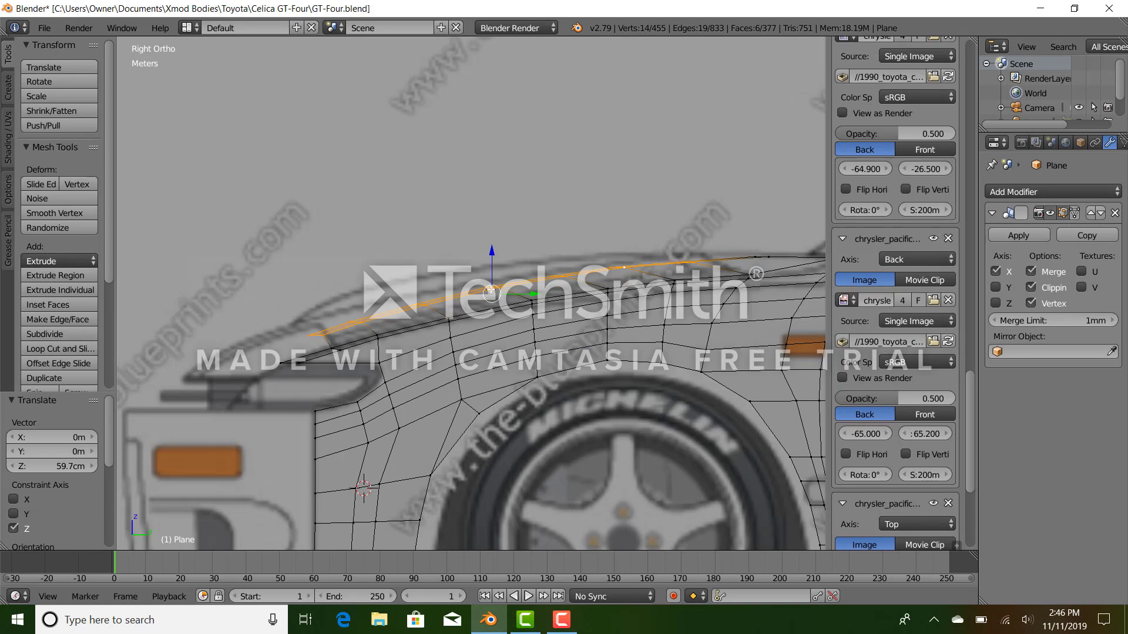
left_click_drag(489, 243, 490, 243)
left_click(481, 240)
Lower the vertex pairs near the rear of the inner hood edge onto the side blueprint's hood line.
middle_click_drag(491, 243, 513, 264, "shift")
scroll(359, 253, "up", 2)
right_click(600, 244)
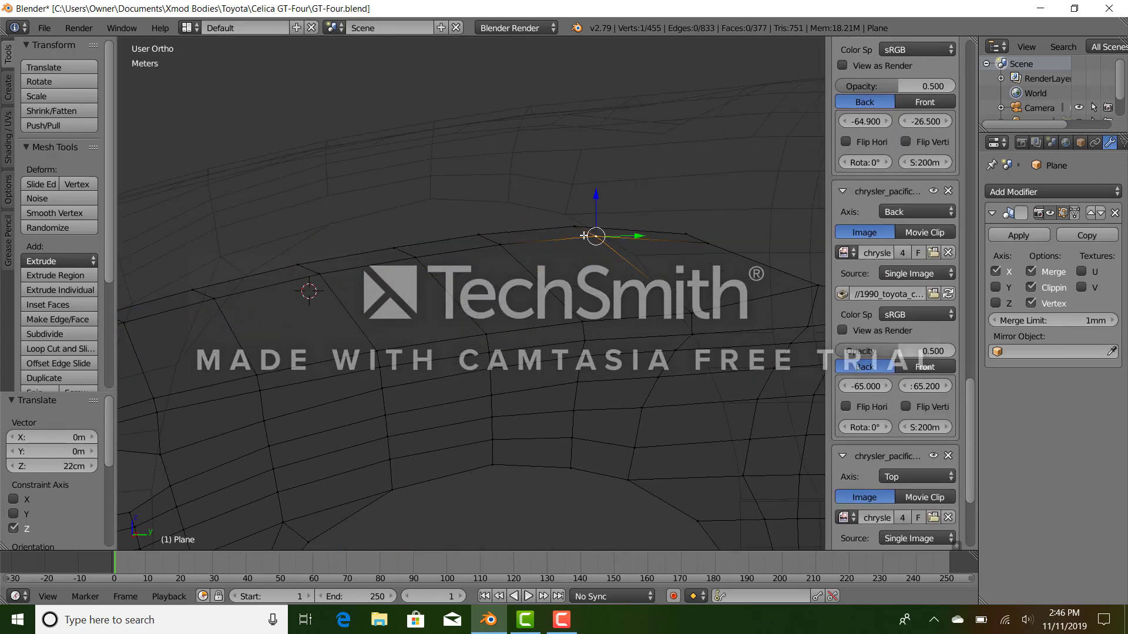
right_click(578, 228, "ctrl")
key("KP_3")
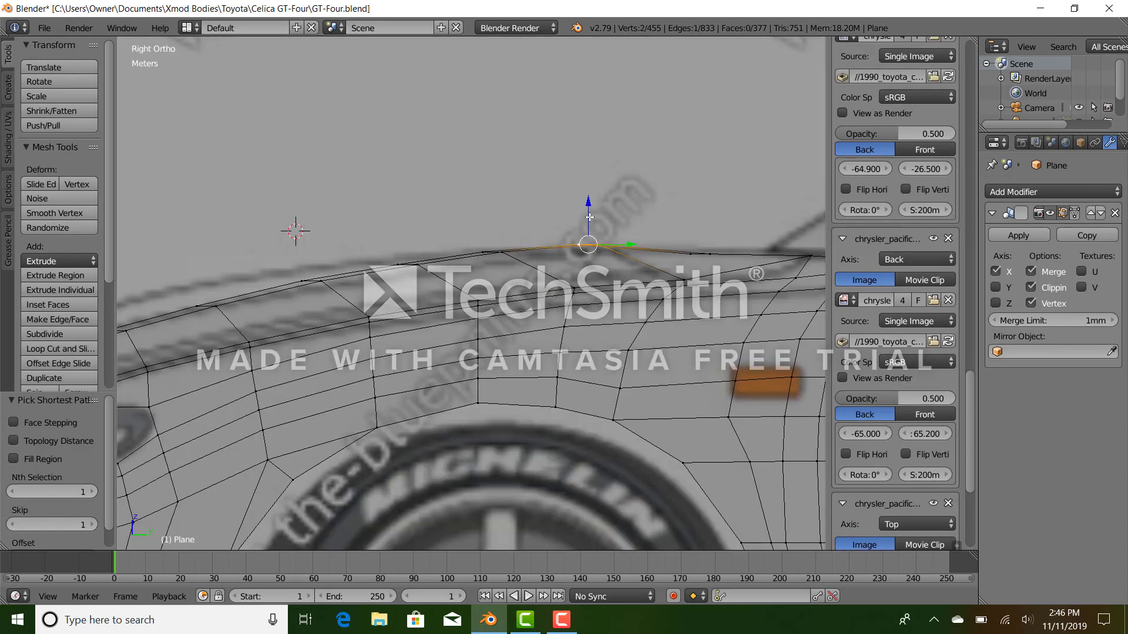
left_click_drag(590, 216, 492, 238)
right_click(478, 255)
right_click(507, 258, "ctrl")
Adjust the height of the next vertex pair forward, above the front wheel, to follow the hood line.
right_click(400, 260)
right_click(418, 263, "ctrl")
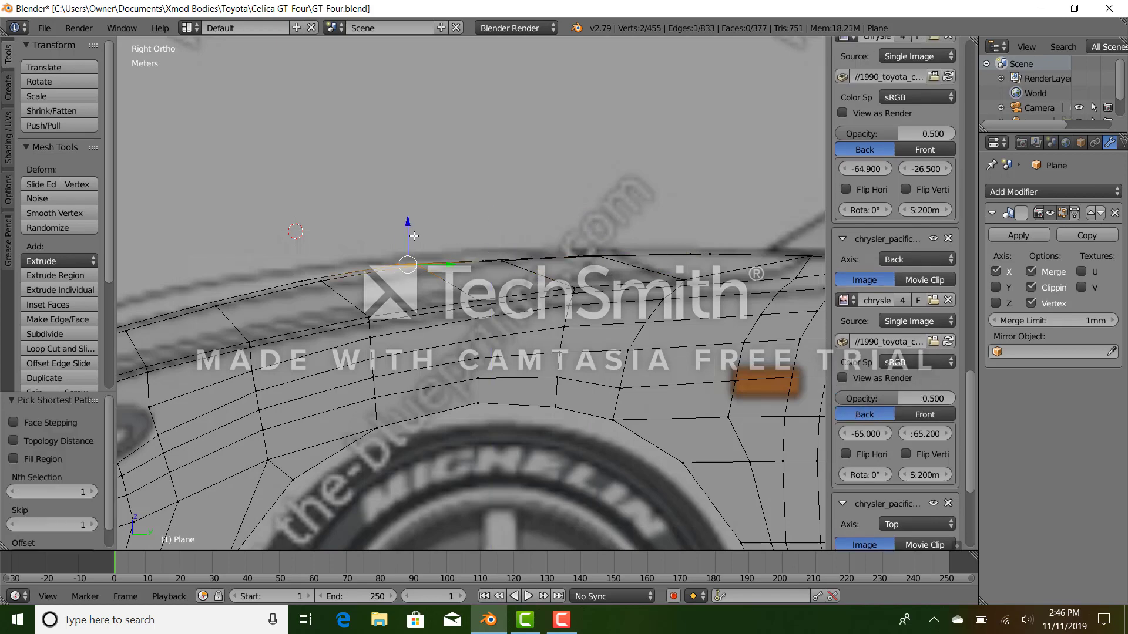
left_click(414, 235)
left_click_drag(410, 224, 411, 233)
left_click_drag(410, 233, 410, 231)
Lower the following vertex pair towards the nose slightly so the hood curve runs smoothly.
middle_click_drag(301, 268, 354, 270, "shift")
right_click(356, 280)
right_click(375, 282, "ctrl")
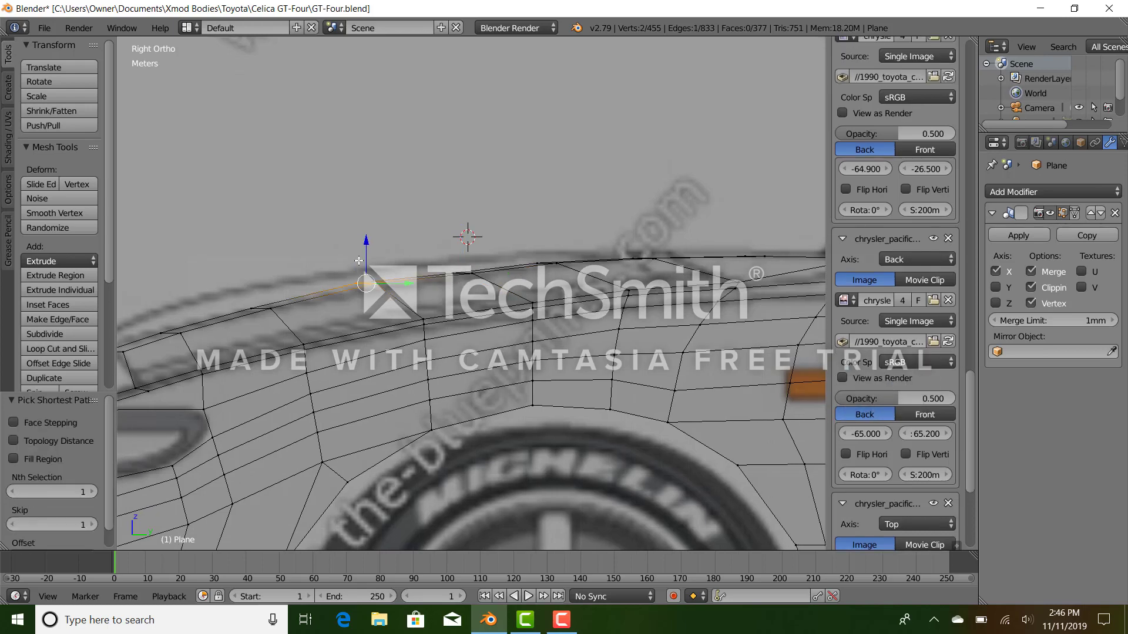
left_click(371, 250)
left_click_drag(368, 245, 368, 245)
Lower the vertex pair just behind the front end of the hood rows by about 4.36 cm.
middle_click_drag(247, 298, 334, 298, "shift")
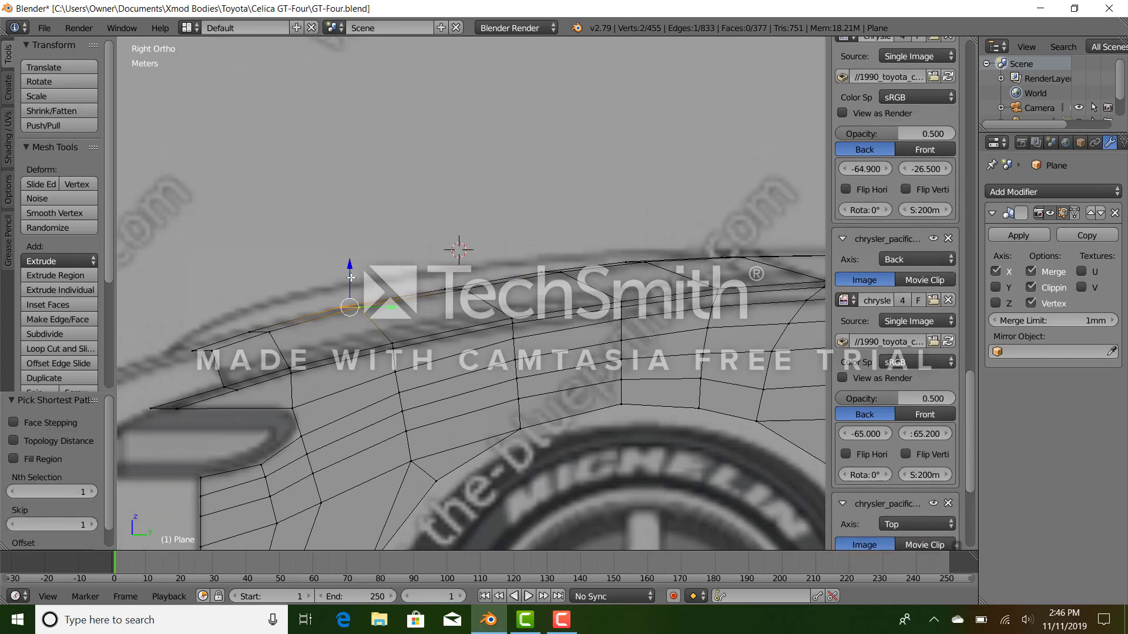
right_click(352, 277, "ctrl")
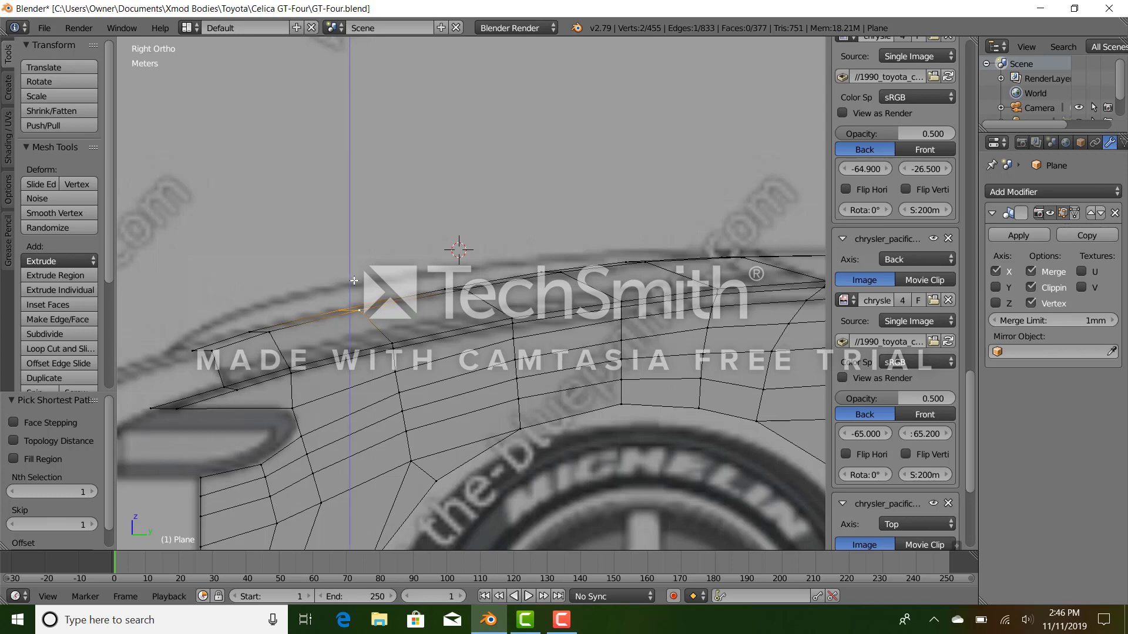
left_click_drag(355, 278, 543, 289)
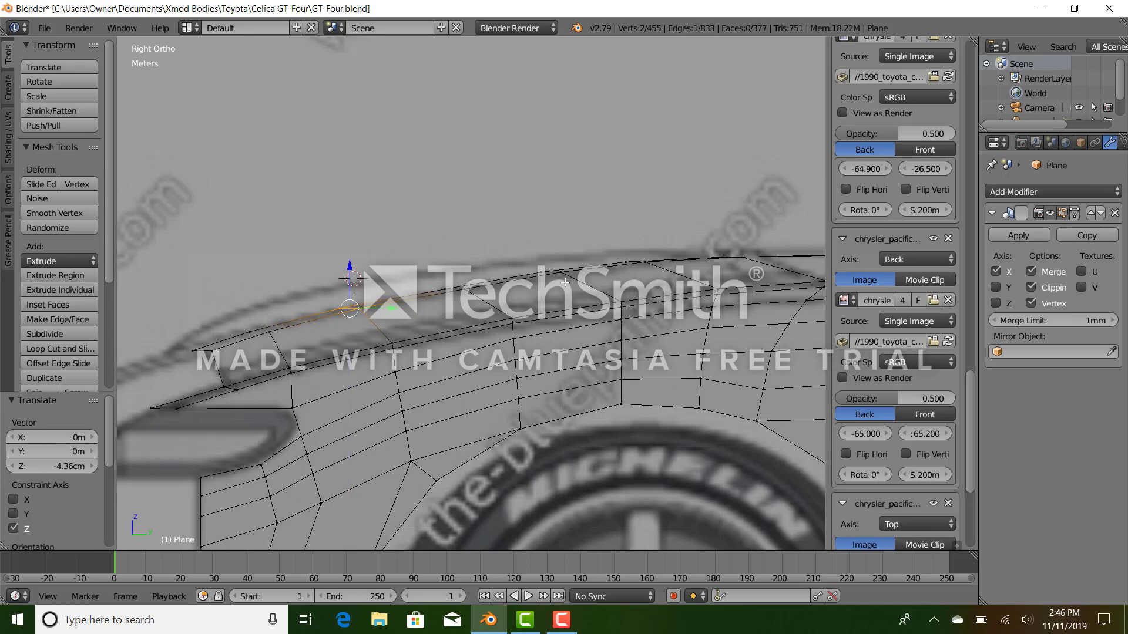
Select the four vertices midway along the inner hood rows, lower them about 8.72 cm and rotate them about 0.98°.
right_click(624, 261, "ctrl")
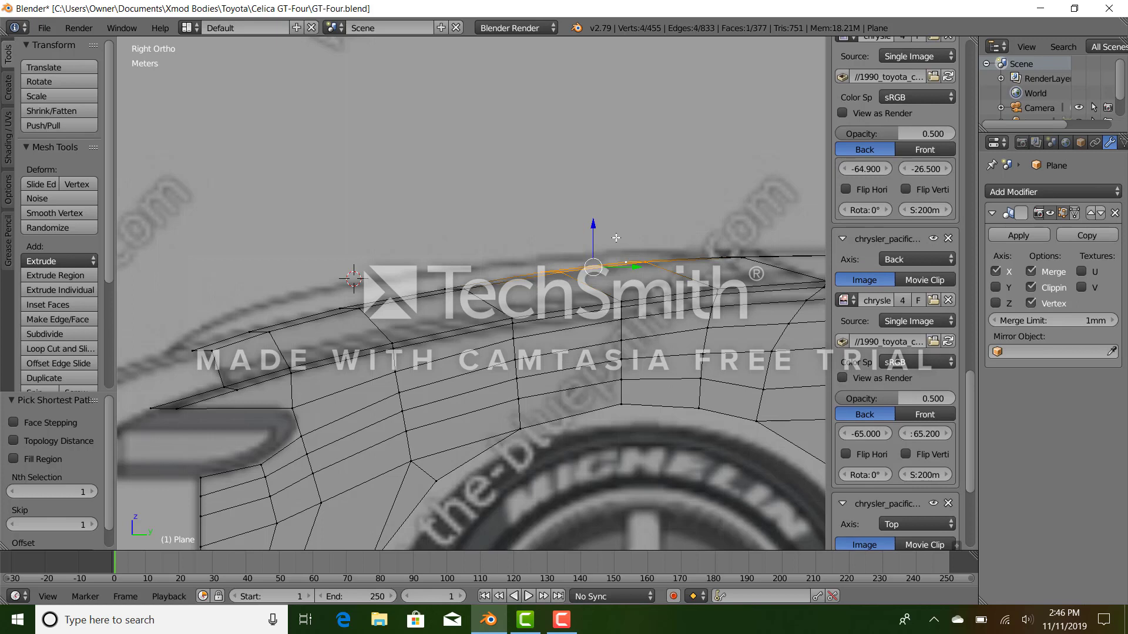
left_click_drag(597, 239, 592, 232)
key("g")
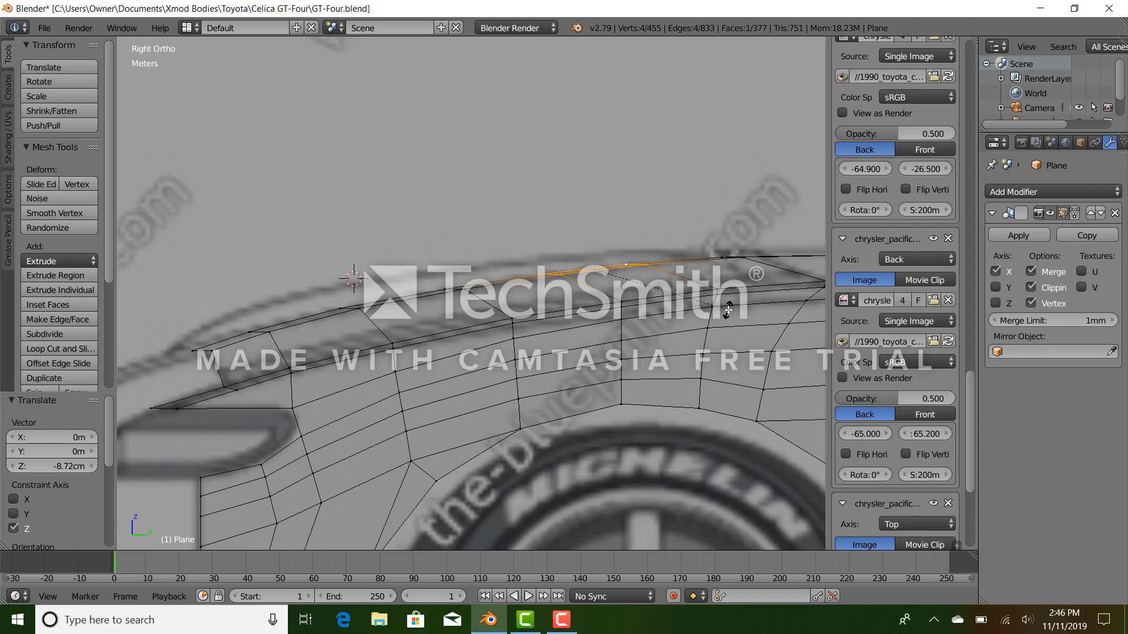
left_click(729, 310)
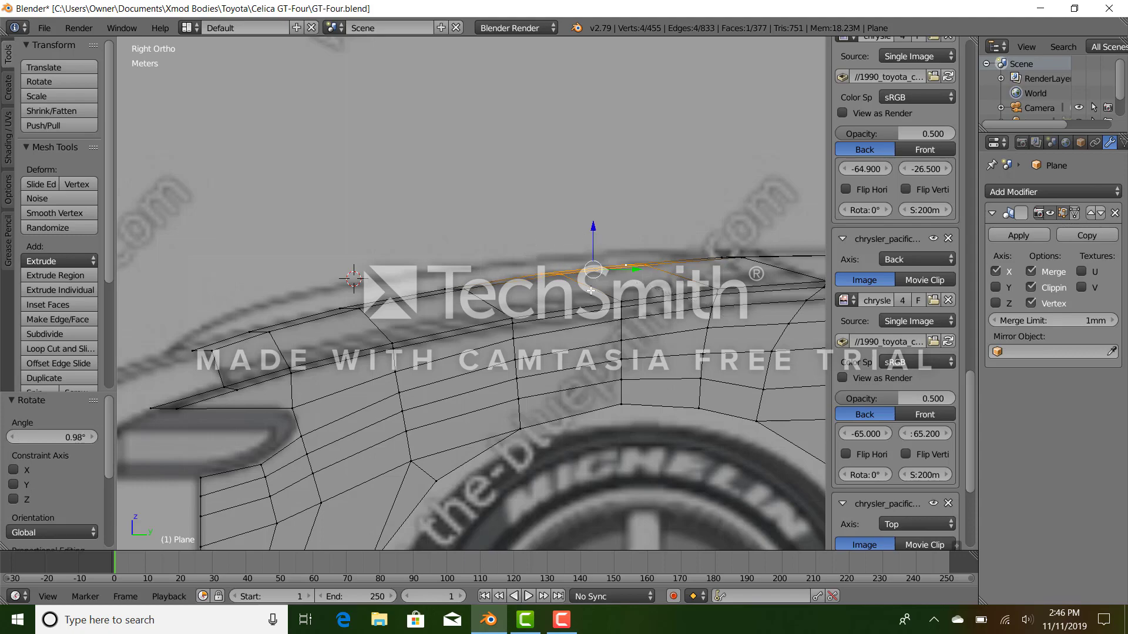
Select the lengthwise hood row next to the fender and raise it about 19.6 cm in wireframe front view.
scroll(590, 291, "down", 5)
middle_click_drag(591, 291, 580, 411)
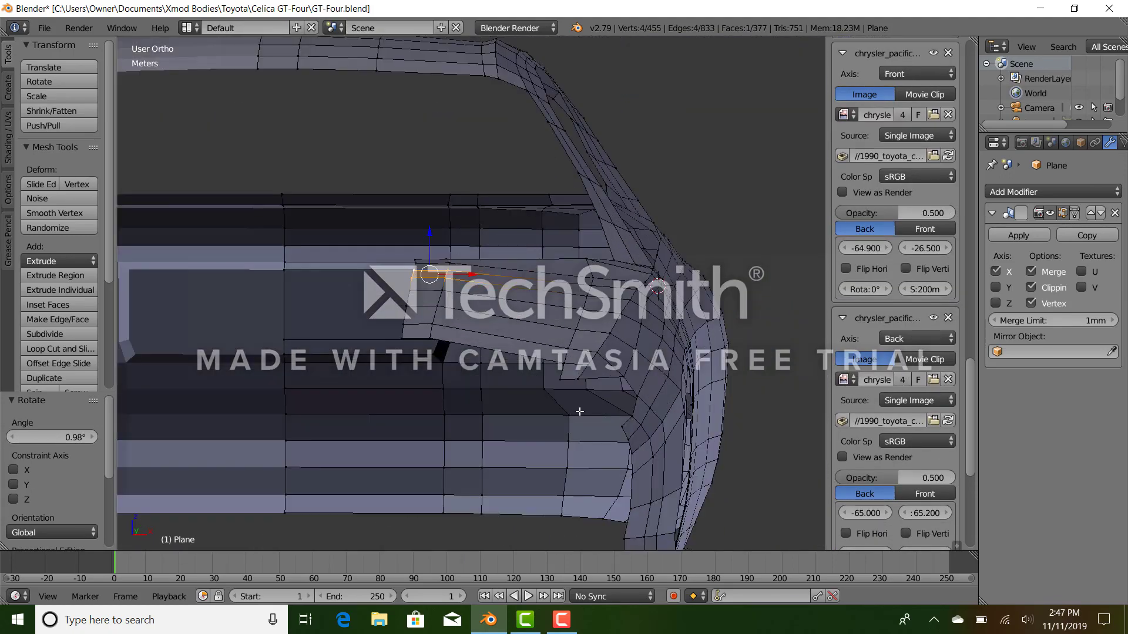
right_click(565, 363)
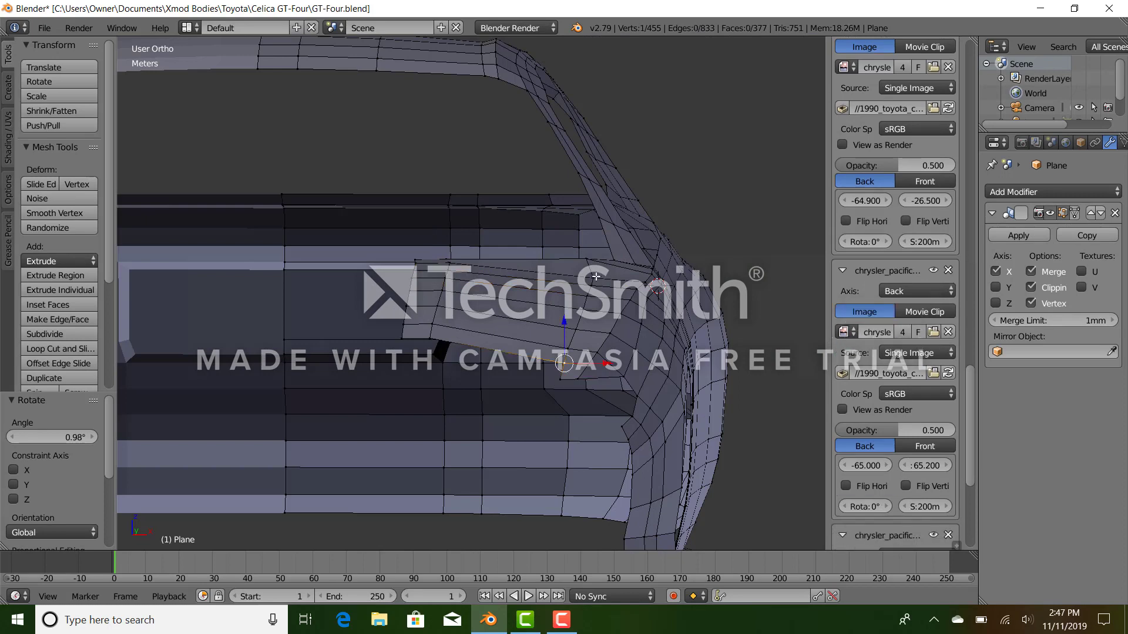
right_click(594, 277, "ctrl")
key("KP_1")
scroll(594, 294, "up", 2)
key("z")
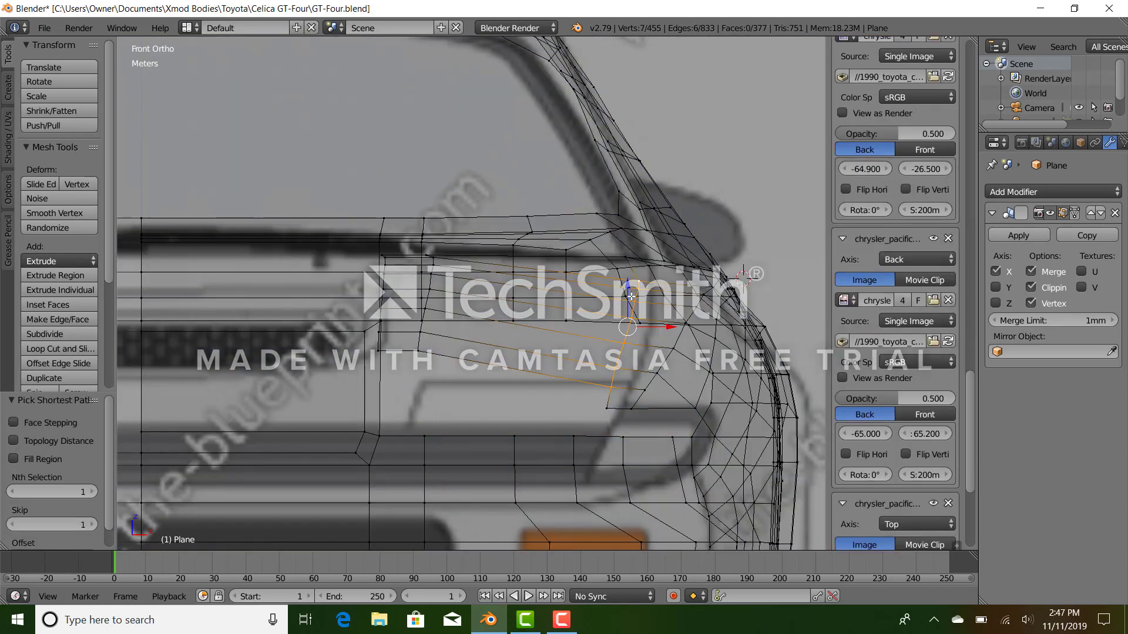
left_click_drag(628, 282, 631, 280)
Examine the raised row against the front and side blueprints, and the shaded hood surface outside Edit Mode.
key("z")
scroll(498, 343, "down", 3)
key("z")
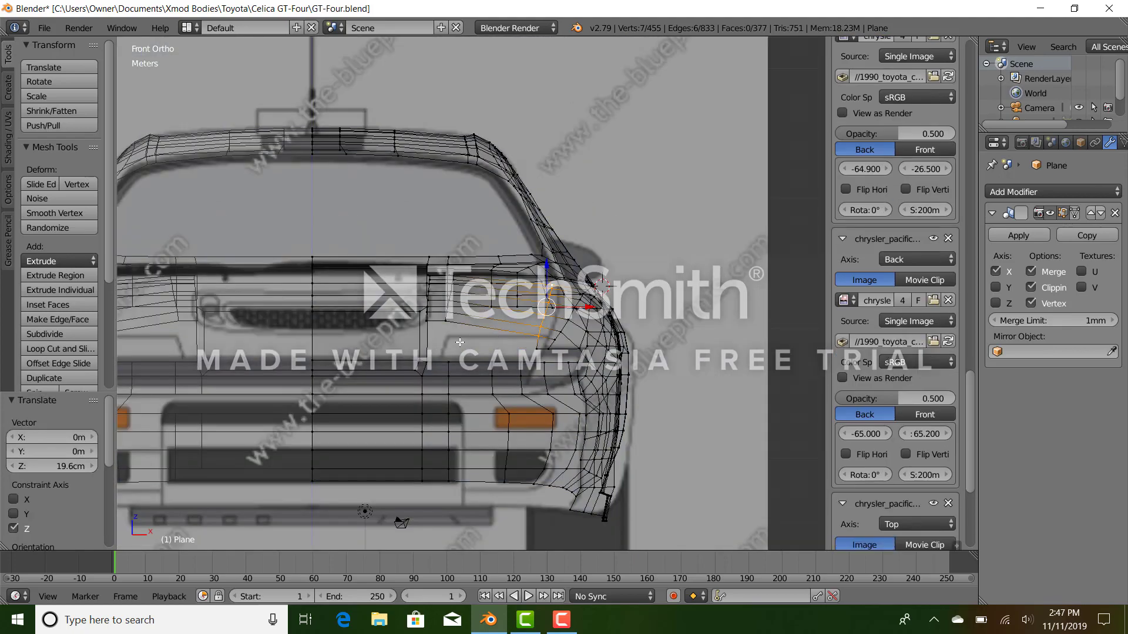
key("KP_3")
scroll(465, 372, "down", 3)
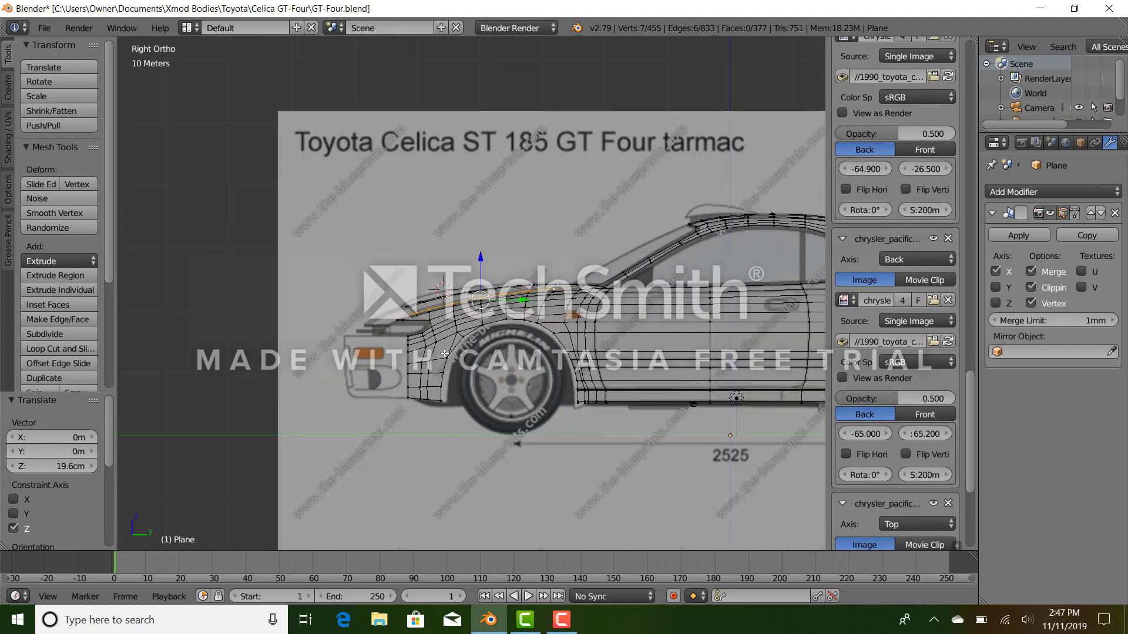
key("z")
mouse_move(420, 333)
middle_mouse_down()
mouse_move(514, 393)
mouse_move(442, 358)
mouse_move(502, 372)
mouse_move(492, 342)
middle_mouse_up()
key("Tab")
scroll(515, 393, "up", 3)
Select the second row from the hood's inner edge, excluding its rearmost vertex, and lower it about 16.4 cm in wireframe front view.
key("Tab")
scroll(491, 220, "up", 2)
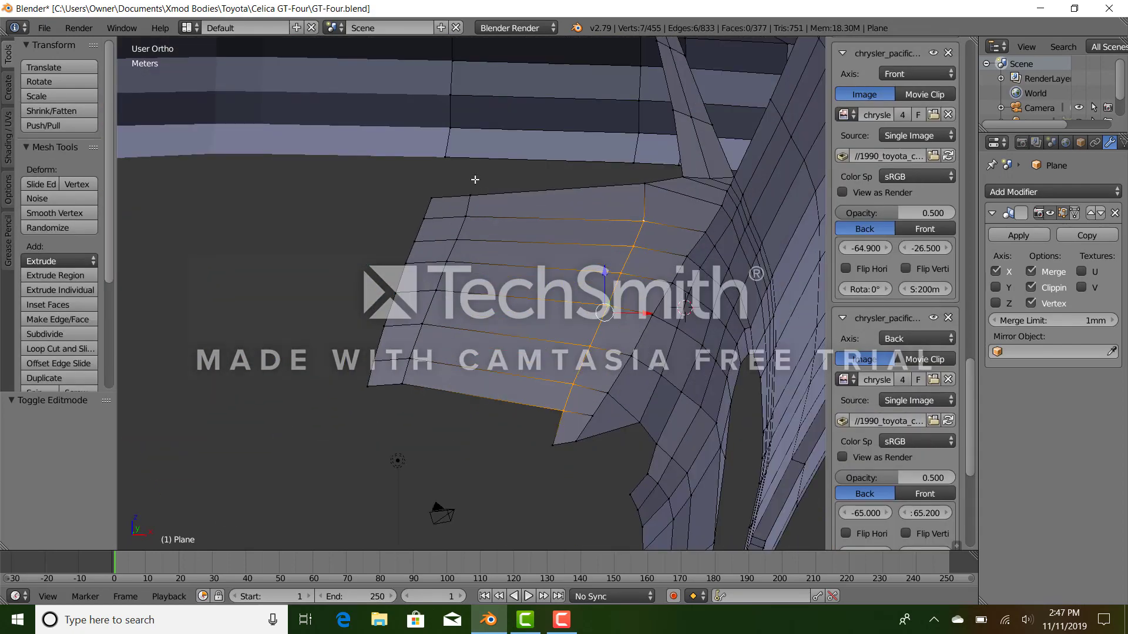
right_click(472, 193)
right_click(414, 386, "ctrl")
key("KP_1")
scroll(396, 314, "up", 2)
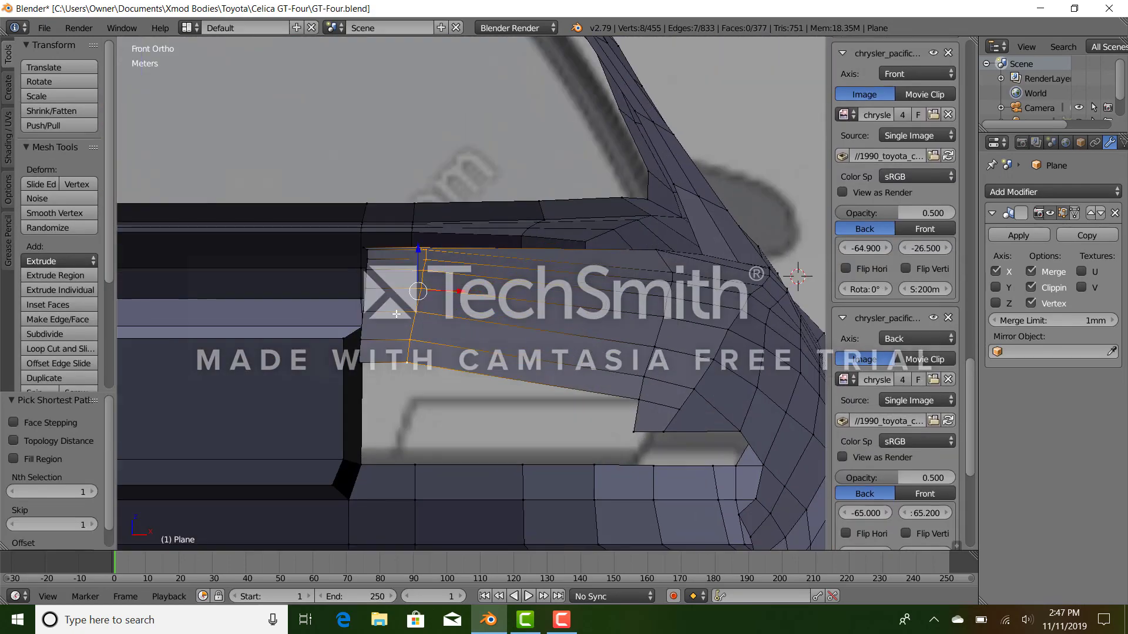
middle_click_drag(430, 263, 426, 206)
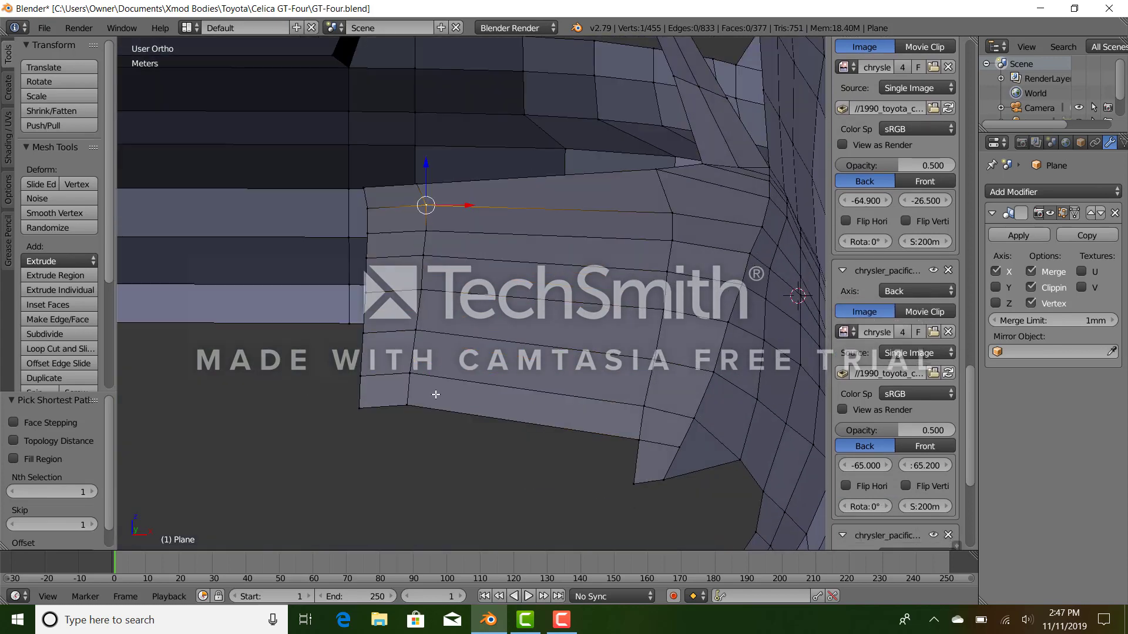
key("KP_1")
key("z")
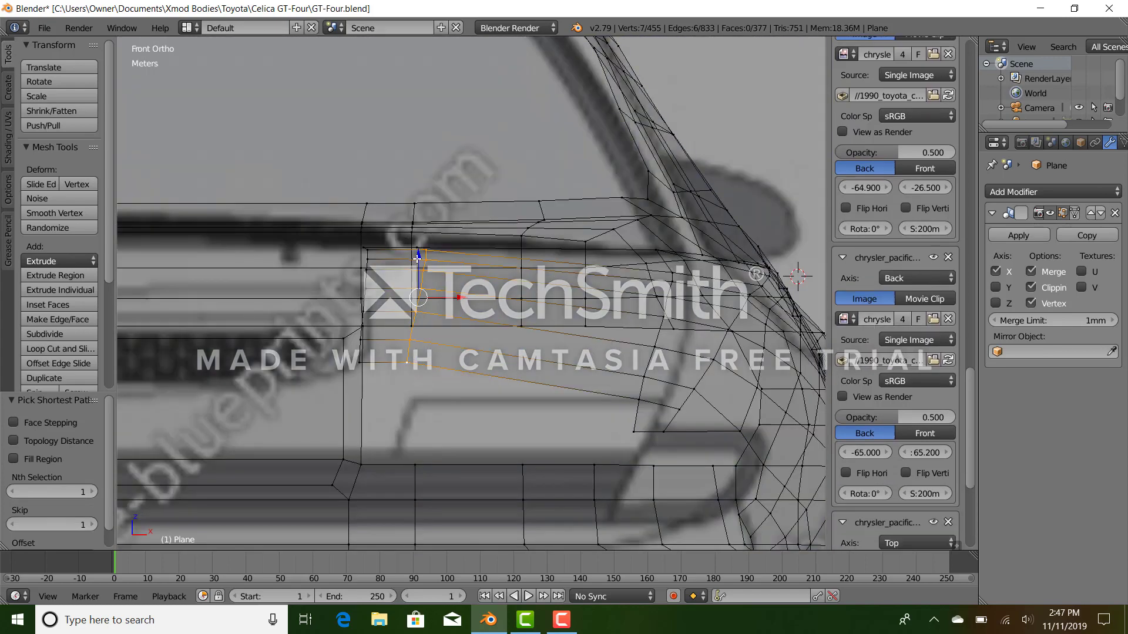
left_click_drag(421, 259, 420, 259)
left_click(426, 263)
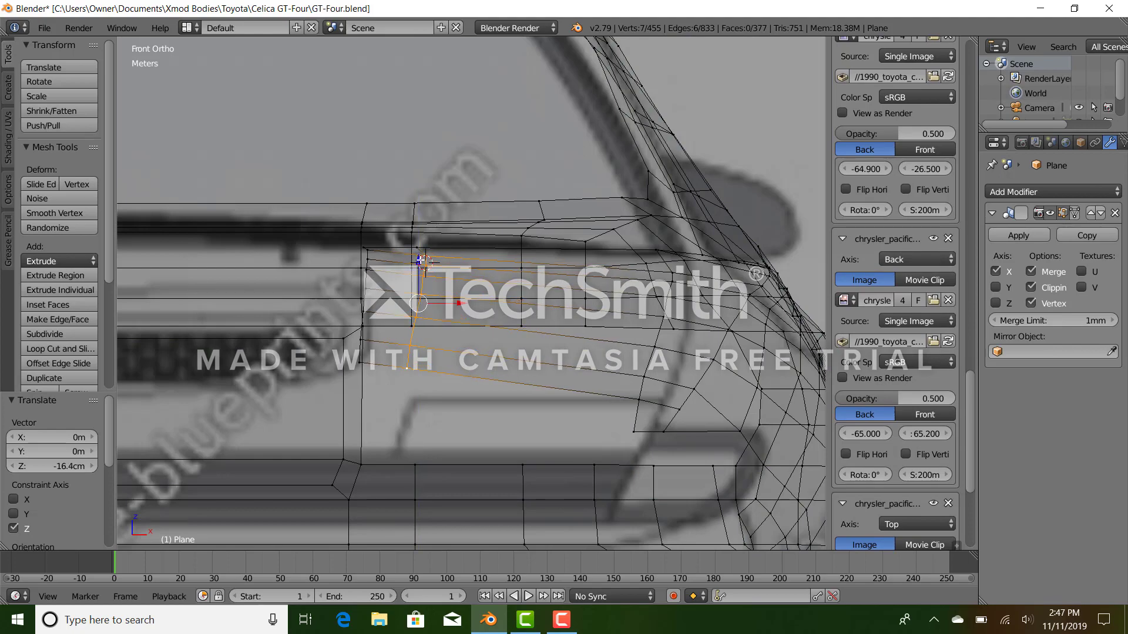
Inspect the overall shape of the shaded car body in Object Mode from above the front.
key("z")
scroll(421, 259, "down", 6)
scroll(537, 411, "up", 3)
middle_click_drag(579, 376, 536, 423)
scroll(499, 405, "down", 4)
key("Tab")
scroll(453, 374, "up", 2)
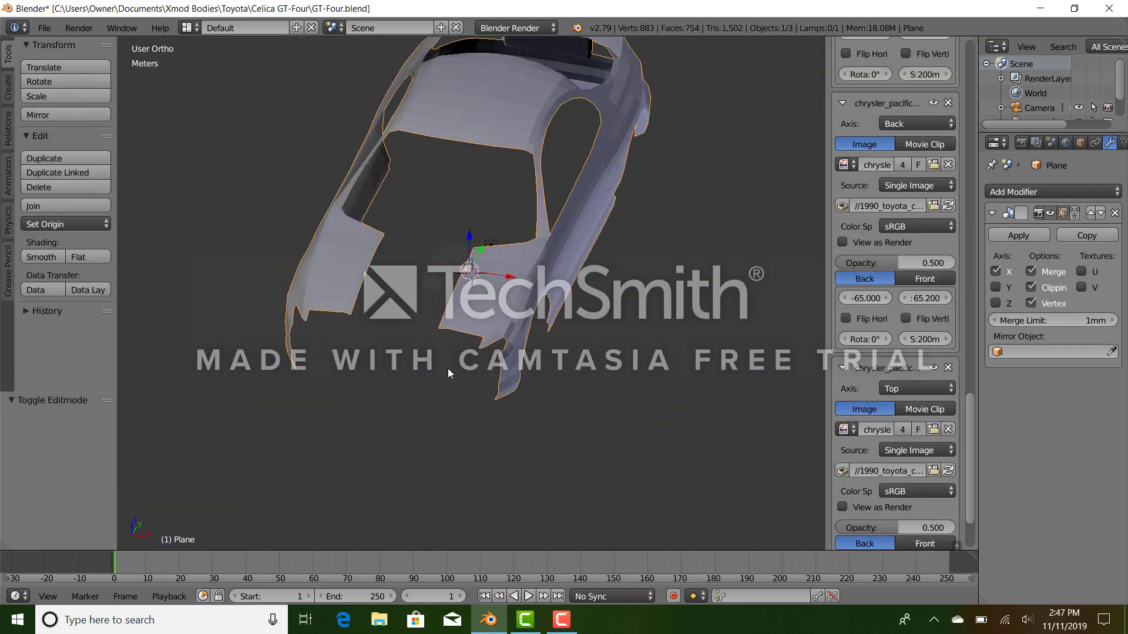
In top view, extrude the short front edge of the hood's inner strip about 5.2 m forward to the nose line.
key("KP_7")
scroll(446, 370, "up", 3)
key("Tab")
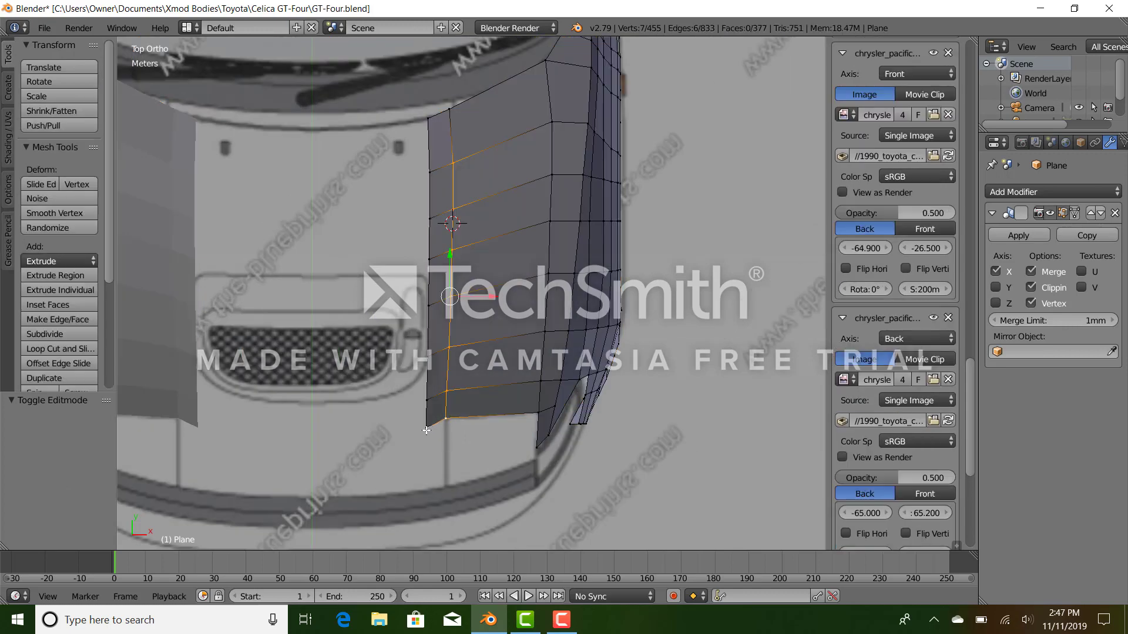
right_click(439, 429)
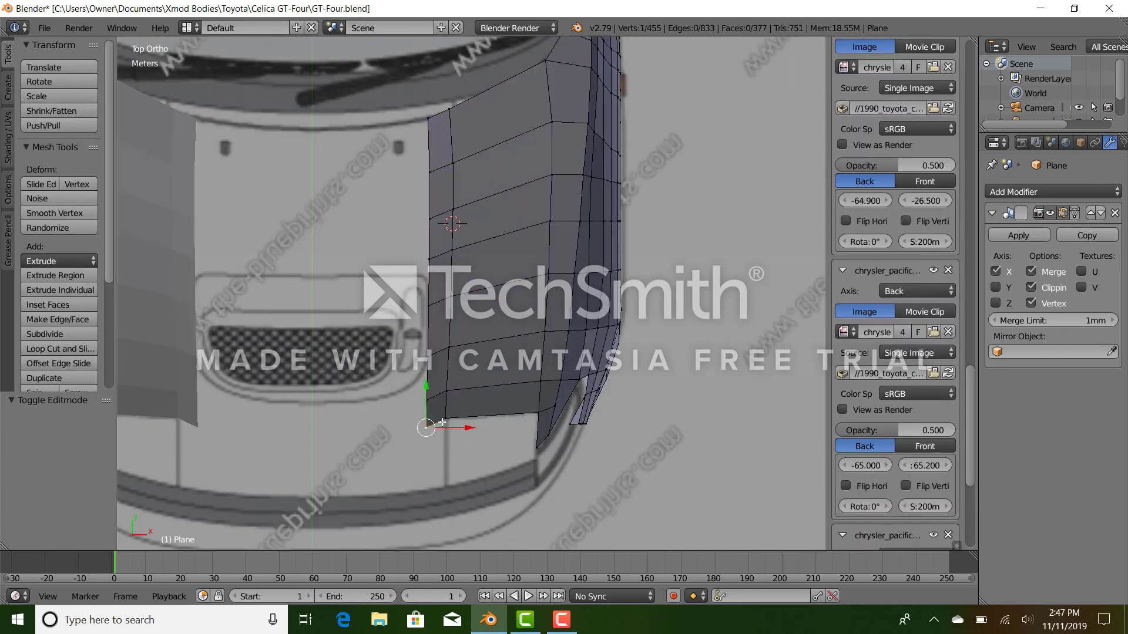
left_click(441, 504)
Move the inner vertex of the extruded nose edge slightly rearward to match the top blueprint in wireframe.
right_click(428, 497)
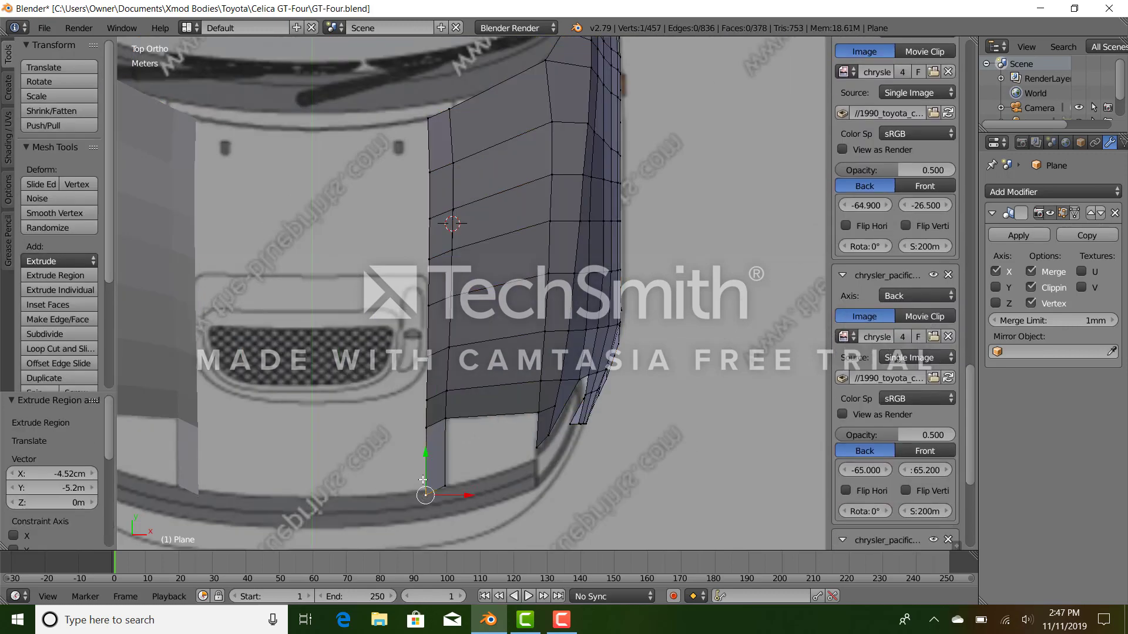
key("z")
left_click_drag(427, 460, 427, 453)
Select both front vertices of the extruded strip and lower them to the hood's nose on the side blueprint.
right_click(451, 482, "ctrl")
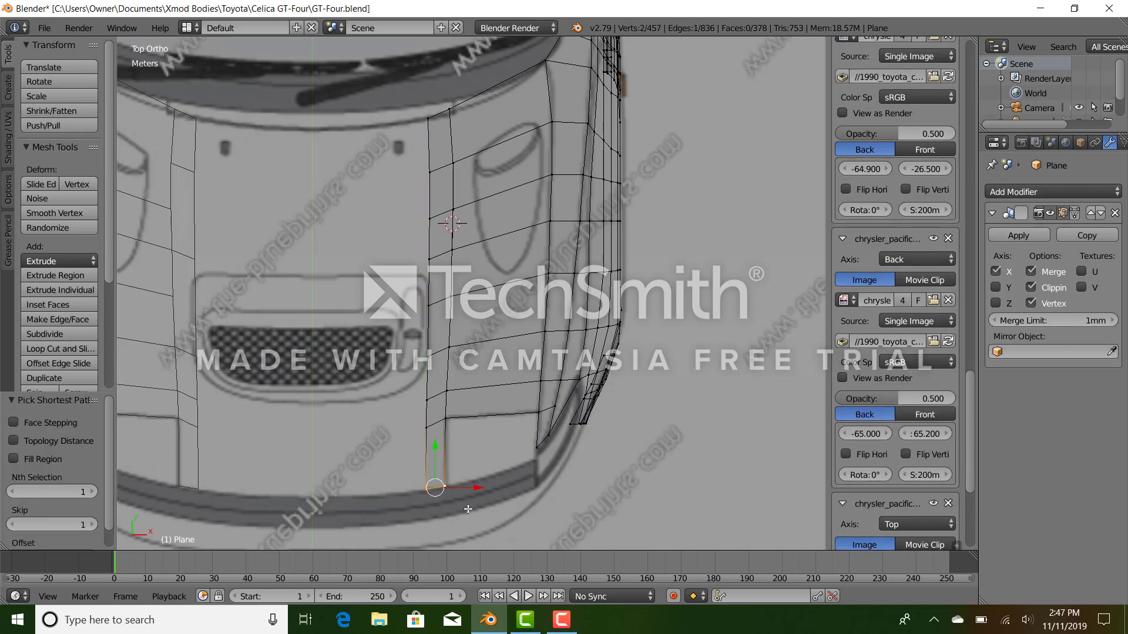
key("KP_3")
scroll(209, 294, "up", 3)
left_click_drag(191, 310, 191, 355)
middle_click_drag(210, 384, 319, 342, "shift")
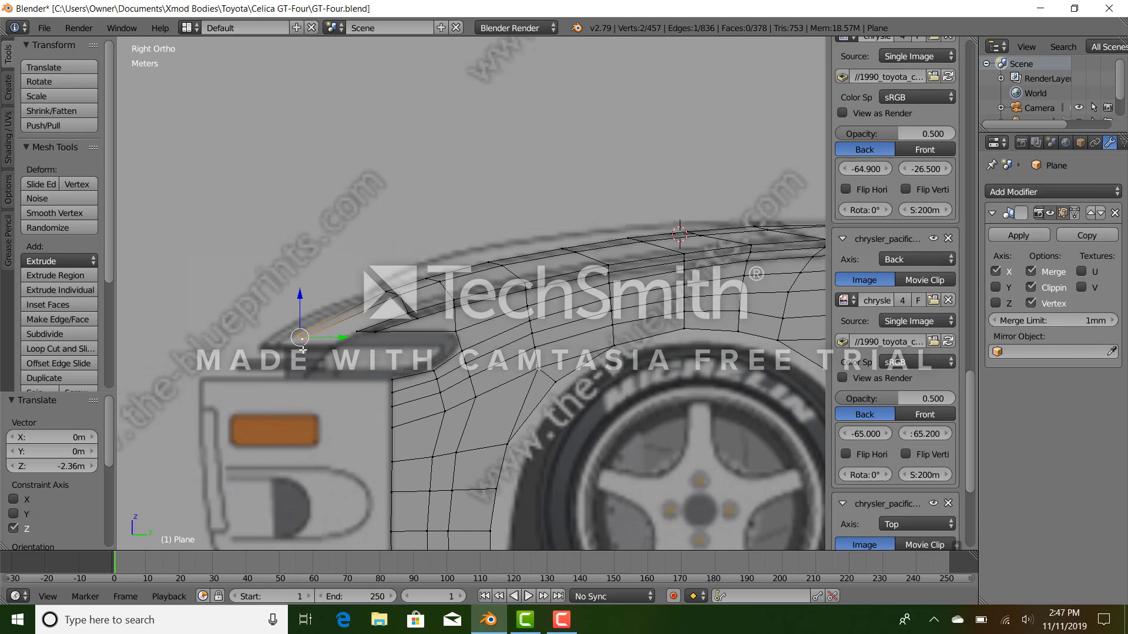
key("KP_7")
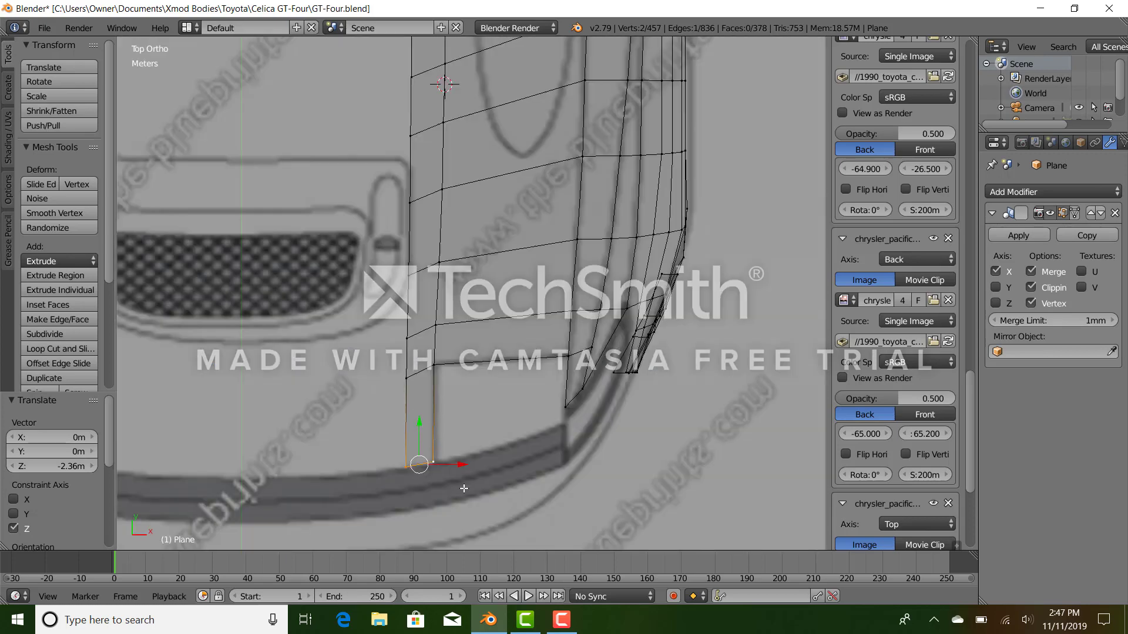
key("KP_3")
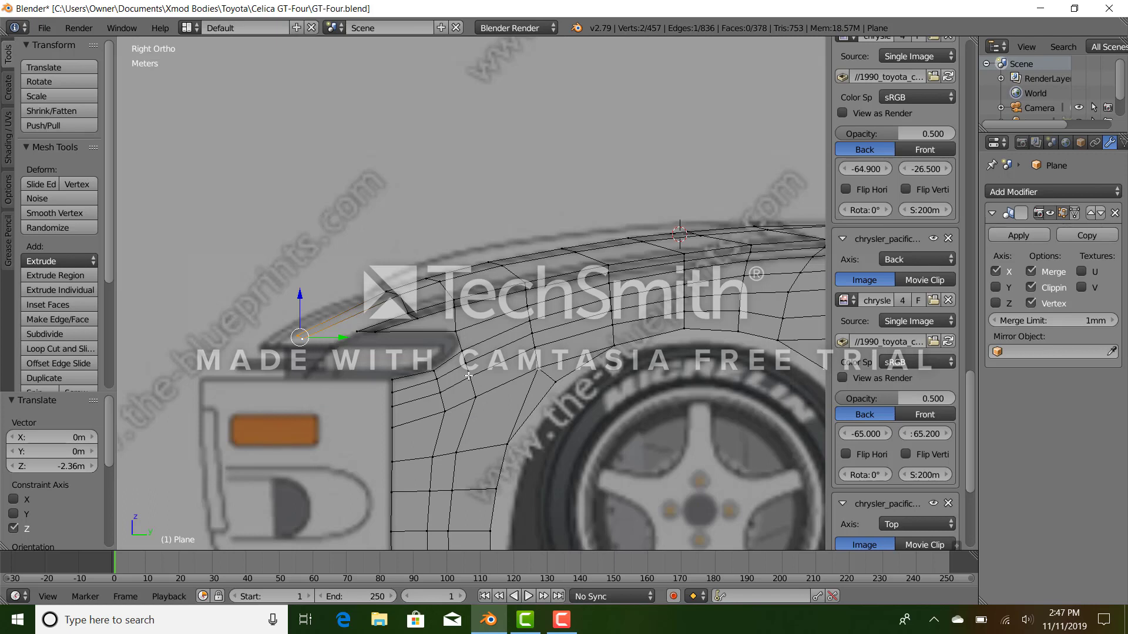
Scale the two nose vertices vertically, and move them about 18.8 cm forward and 9.4 cm up to the nose on the side blueprint.
key("s")
key("z")
left_click(318, 344)
left_click_drag(299, 342, 281, 345)
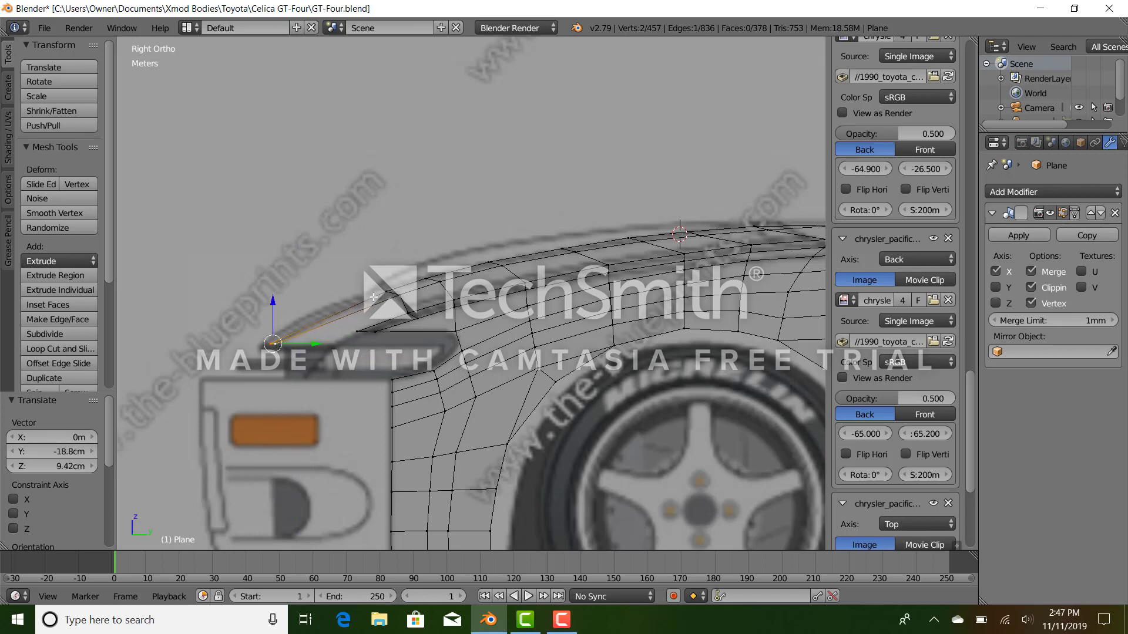
Select the strip's front nose edge and move it about 10.9 cm inward to match the top blueprint.
middle_click_drag(313, 331, 474, 266, "shift")
scroll(432, 272, "up", 4)
scroll(432, 272, "up", 1)
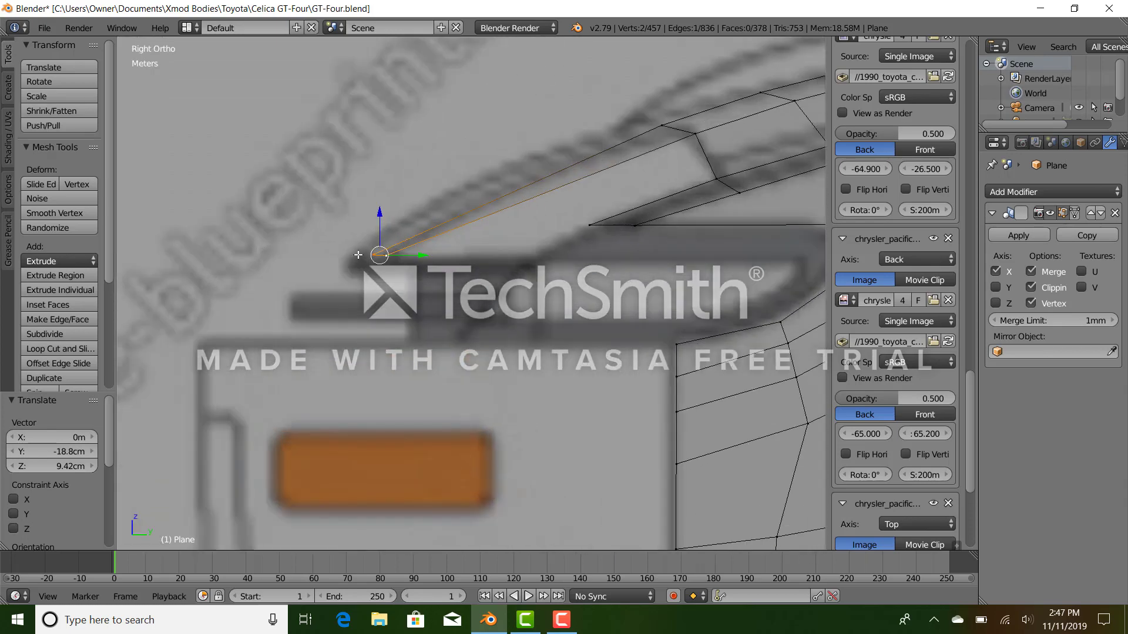
right_click(358, 256)
right_click(393, 255, "ctrl")
key("KP_7")
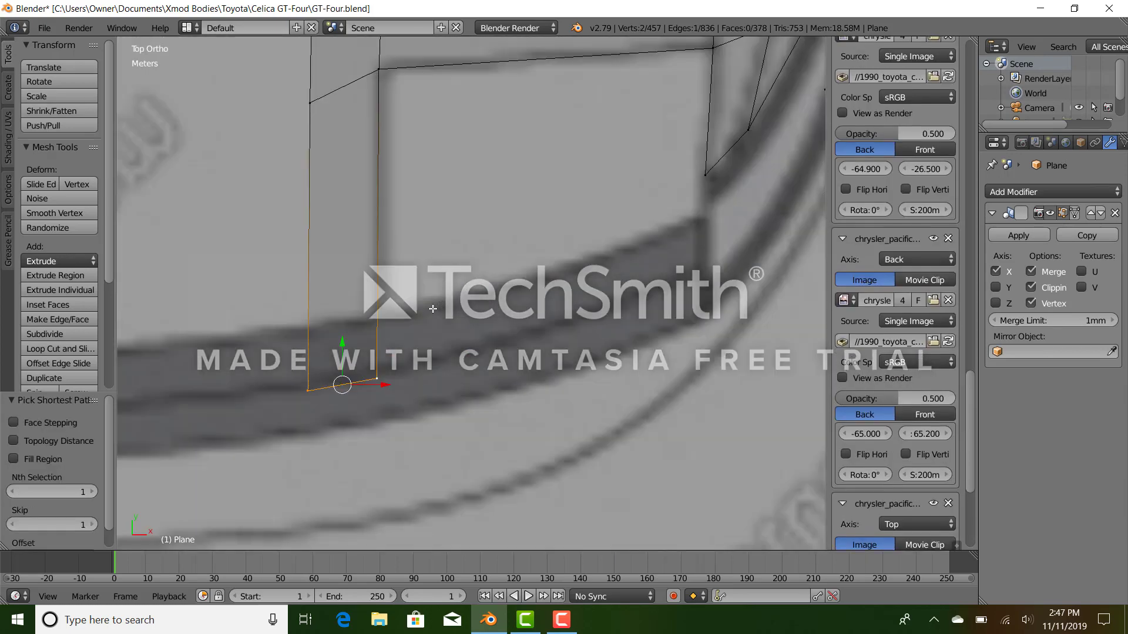
scroll(337, 383, "down", 5)
scroll(442, 324, "up", 3)
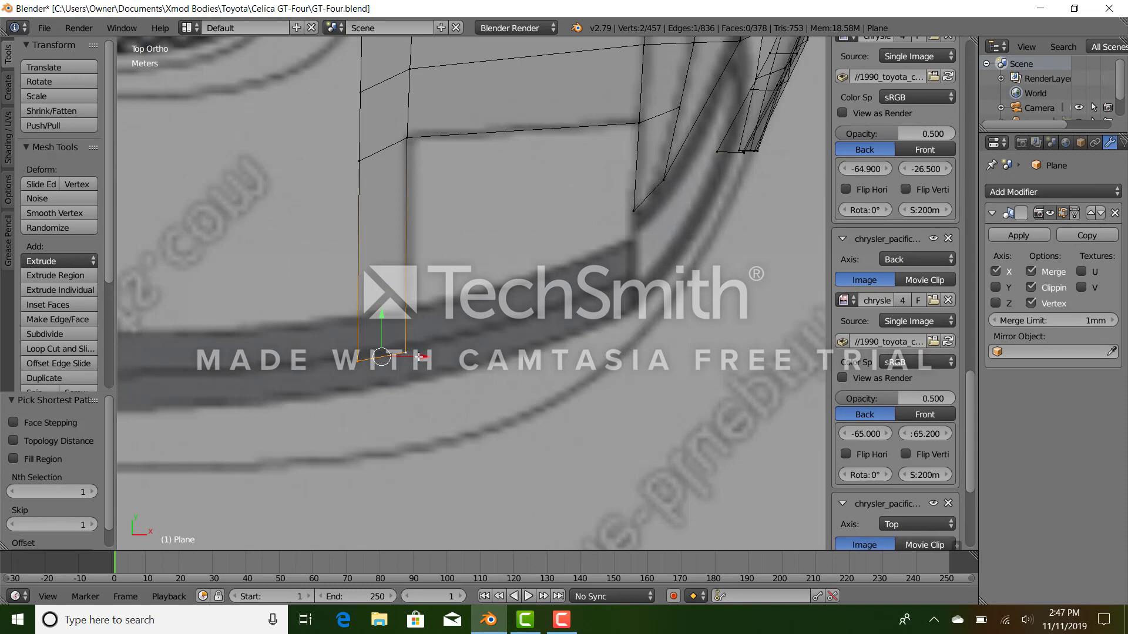
left_click_drag(419, 357, 414, 356)
Extrude the front three vertices of the hood's inner edge about 2.73 m inward and 28.3 cm forward in top view.
right_click(355, 360)
scroll(359, 282, "down", 7)
scroll(392, 215, "up", 3)
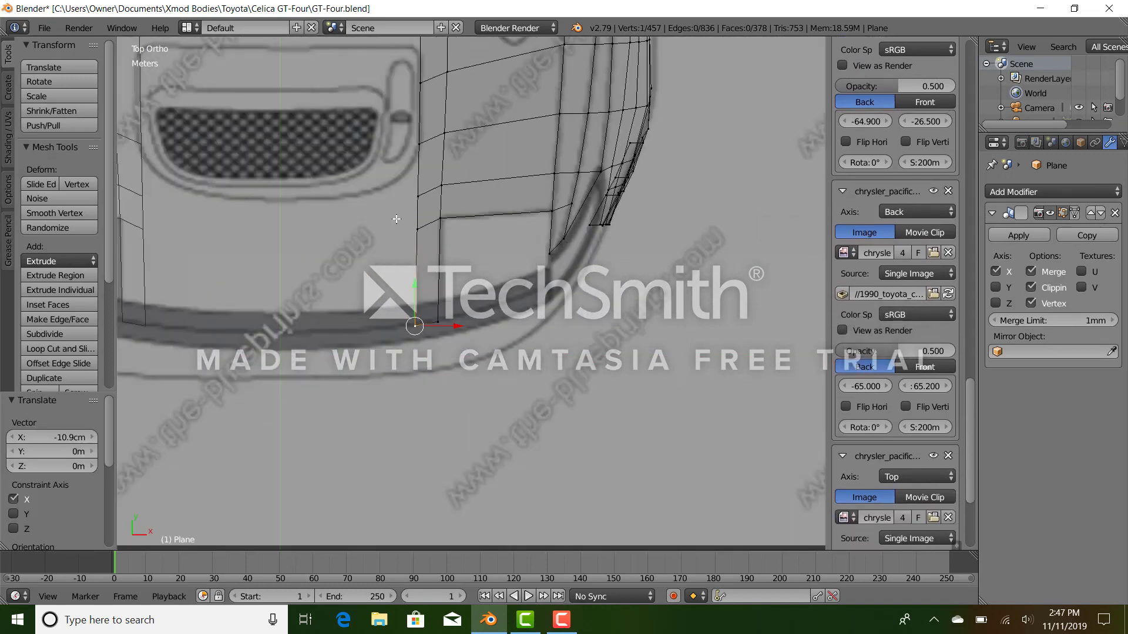
scroll(396, 219, "up", 1)
right_click(407, 176, "ctrl")
key("e")
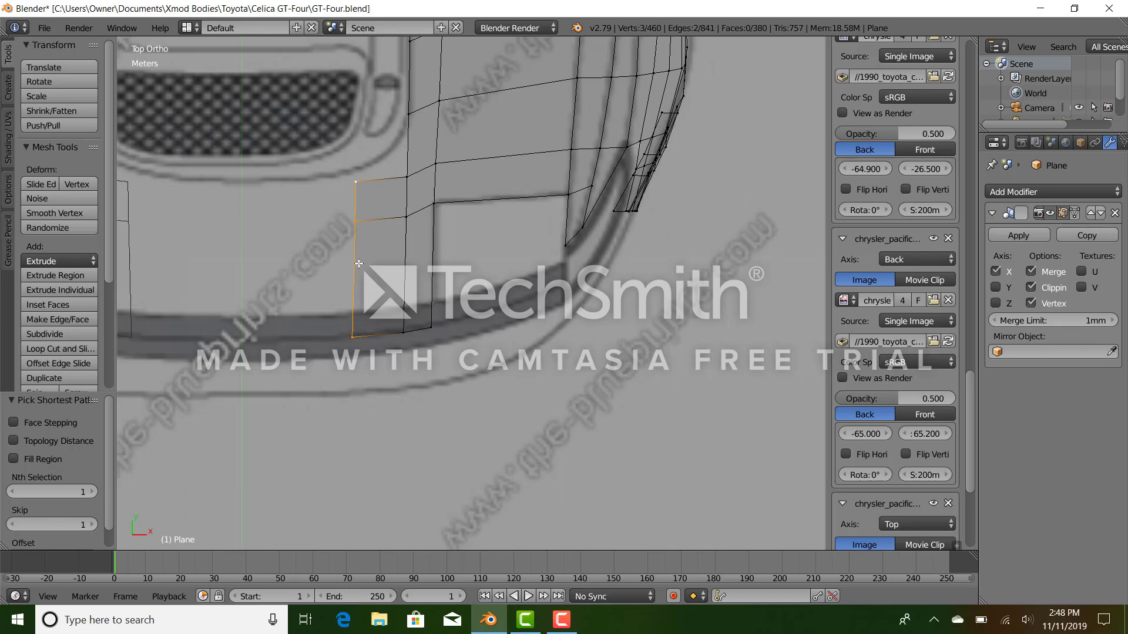
left_click(364, 258)
Move the rear vertex of the new inner edge slightly rearward toward the scoop outline in top view.
right_click(357, 181)
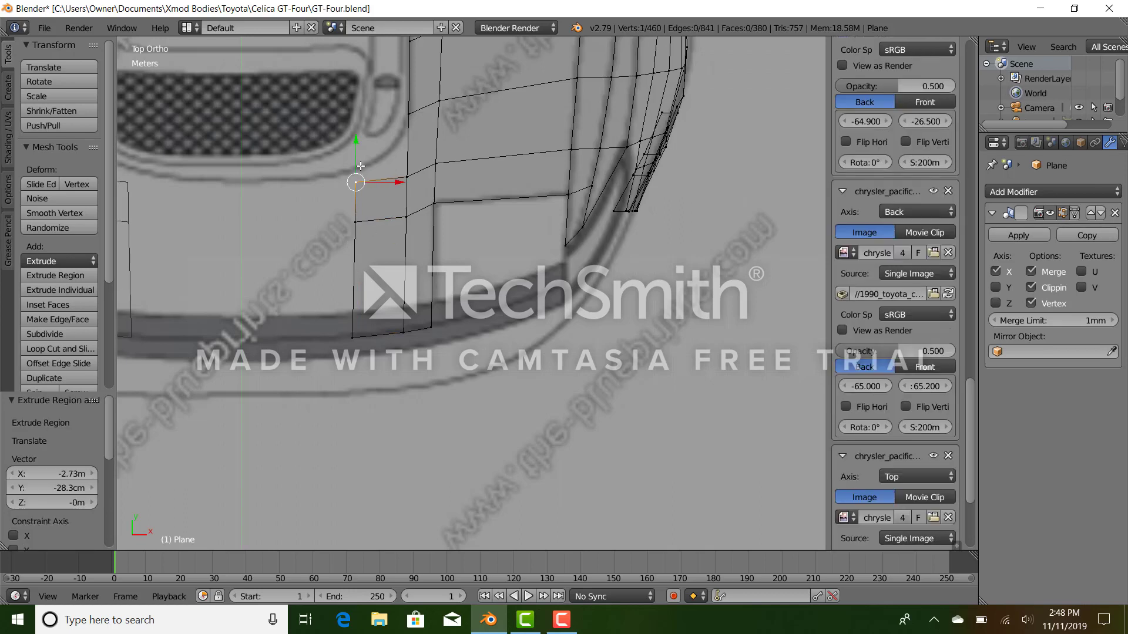
left_click_drag(356, 144, 357, 132)
right_click(356, 331, "ctrl")
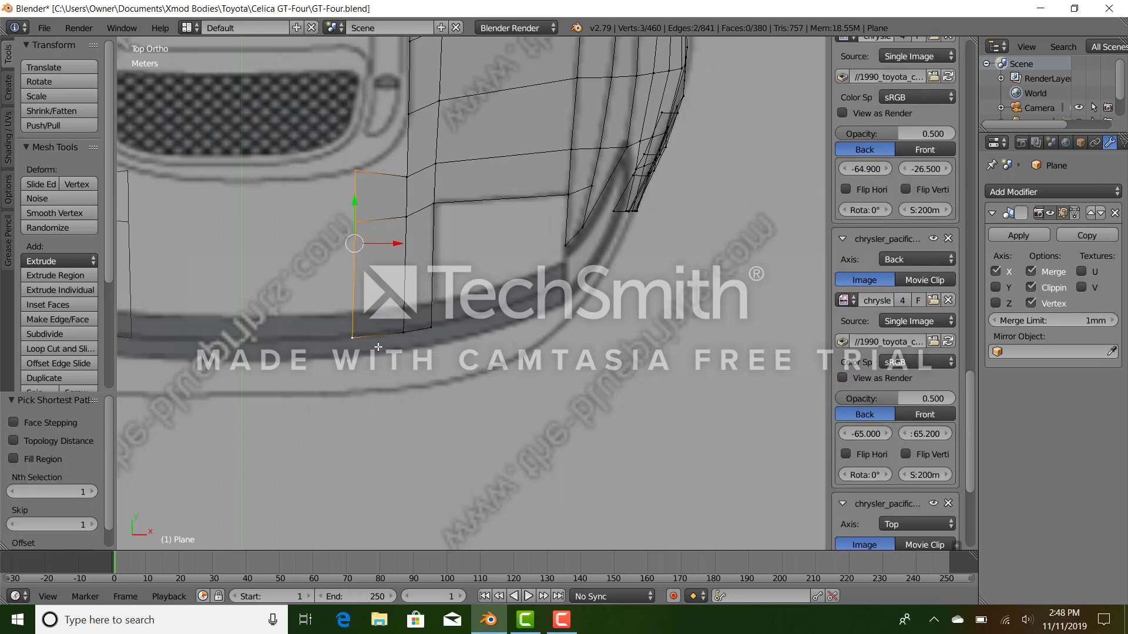
key("KP_1")
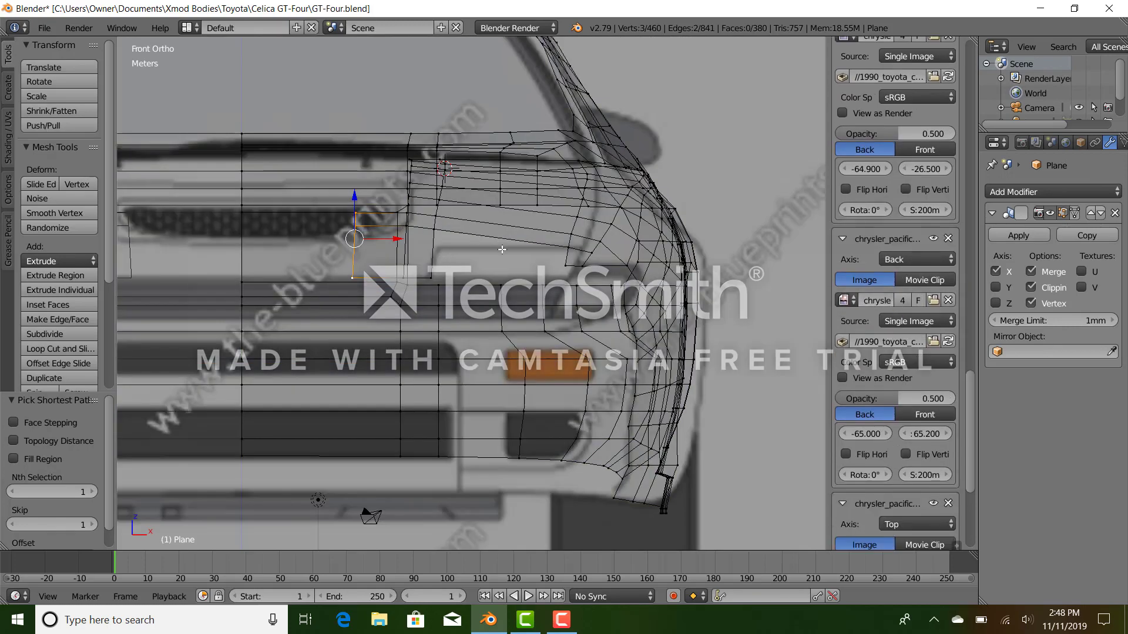
scroll(502, 249, "down", 3)
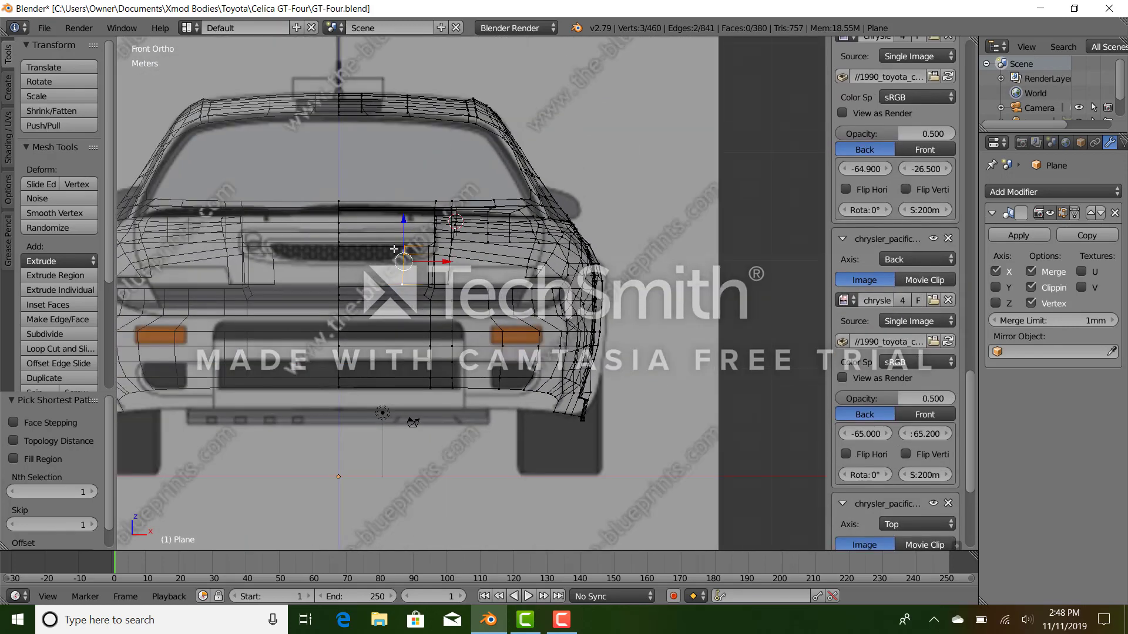
middle_click_drag(443, 263, 431, 347)
key("z")
Raise the rear vertex of the new inner edge about 20.9 cm in side view.
right_click(410, 213)
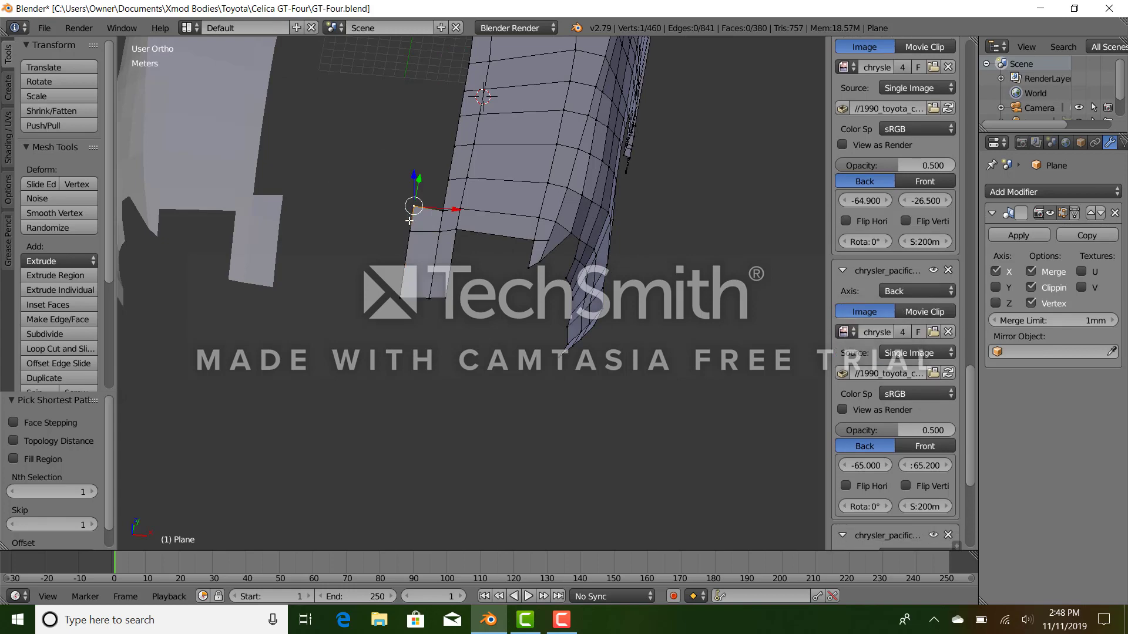
key("KP_3")
scroll(614, 159, "up", 2)
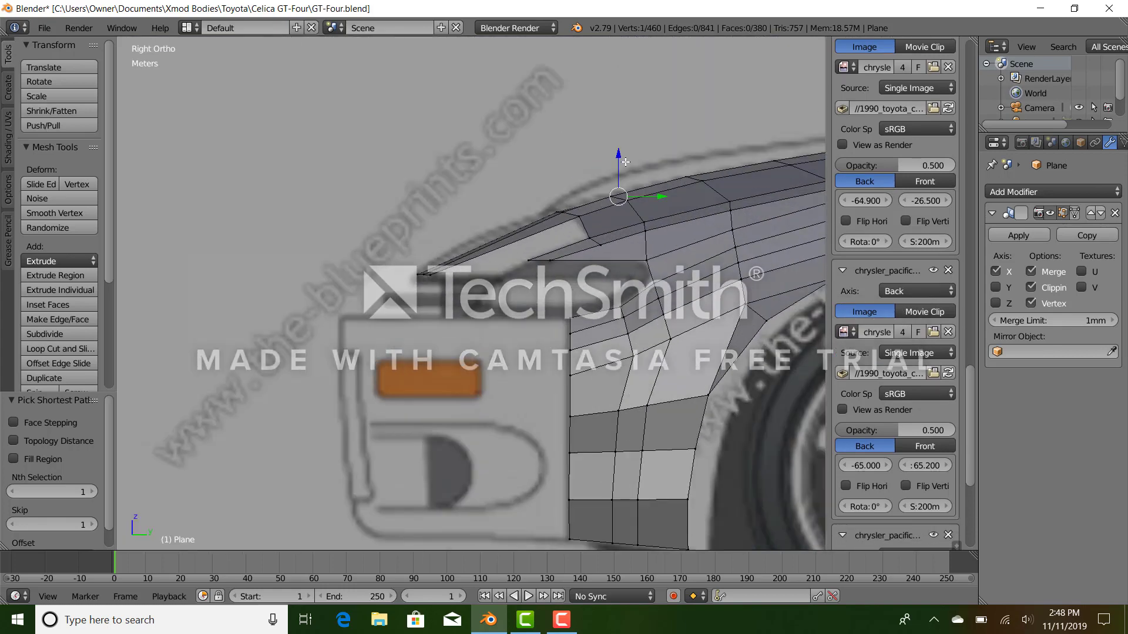
key("z")
left_click_drag(619, 159, 618, 157)
key("z")
scroll(470, 235, "down", 4)
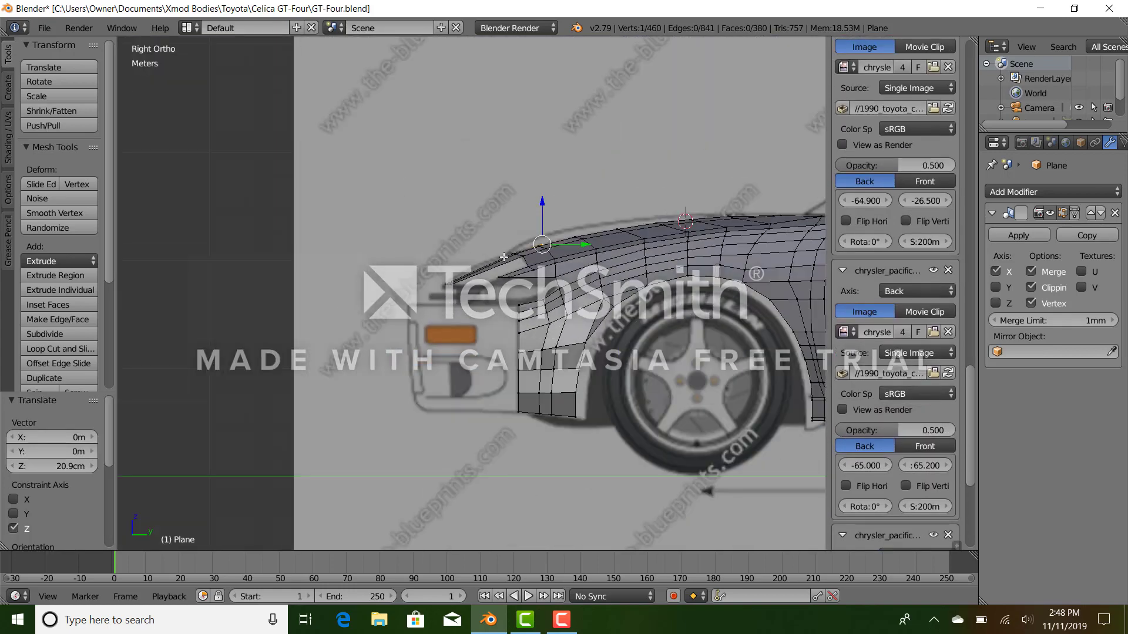
Extrude the hood's inner edge to the centreline and move the new centre edge about 16.4 cm forward in top view.
middle_click_drag(368, 265, 542, 319)
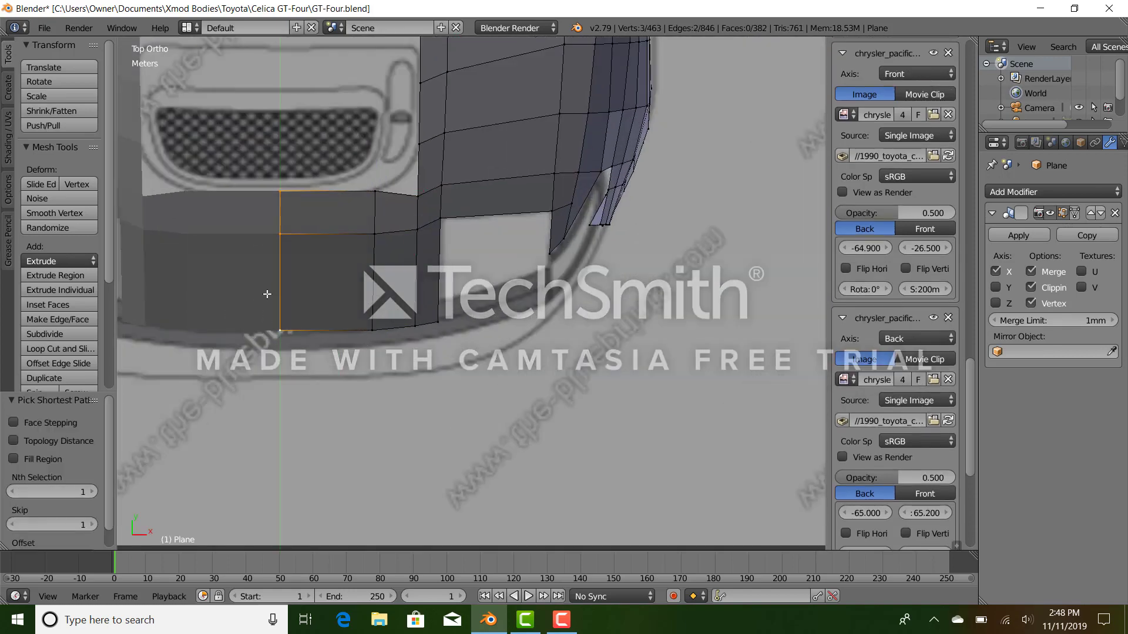
left_click(268, 296)
middle_click_drag(283, 288, 518, 266, "shift")
scroll(579, 273, "up", 3)
scroll(581, 273, "up", 1)
left_click_drag(557, 112, 558, 116)
middle_click_drag(558, 116, 492, 253, "shift")
Move the rear centreline vertex slightly forward to follow the front outline of the hood scoop in wireframe.
key("z")
right_click(492, 183)
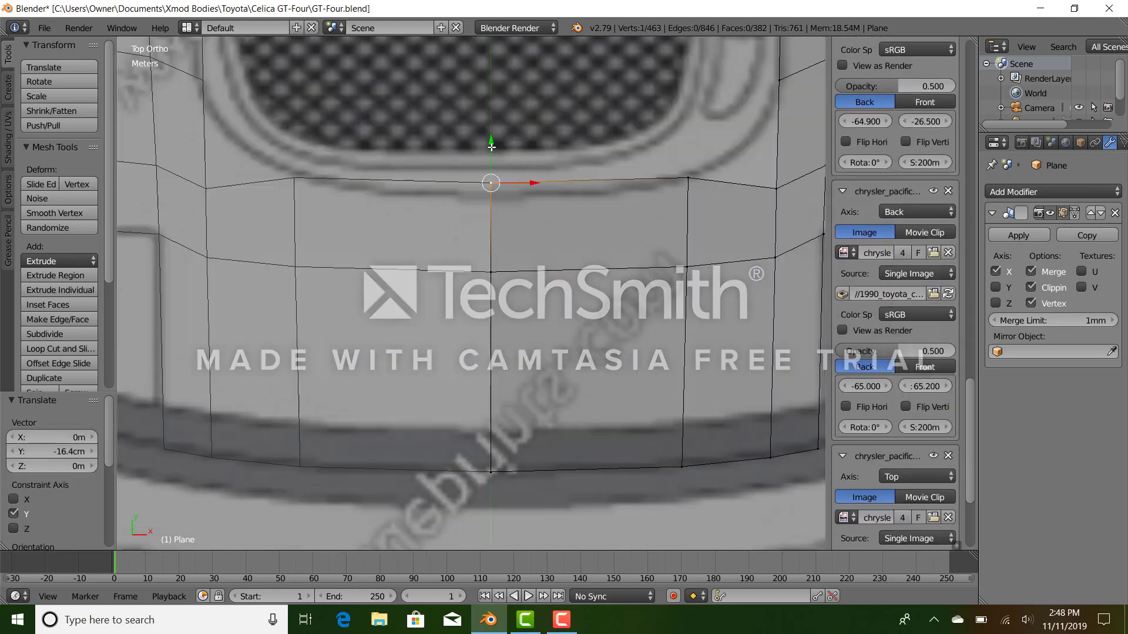
left_click_drag(493, 144, 494, 160)
scroll(512, 239, "down", 5)
key("z")
Examine the hood's centreline column against the side blueprint and inspect the car body's overall shape in Object Mode.
right_click(480, 356, "ctrl")
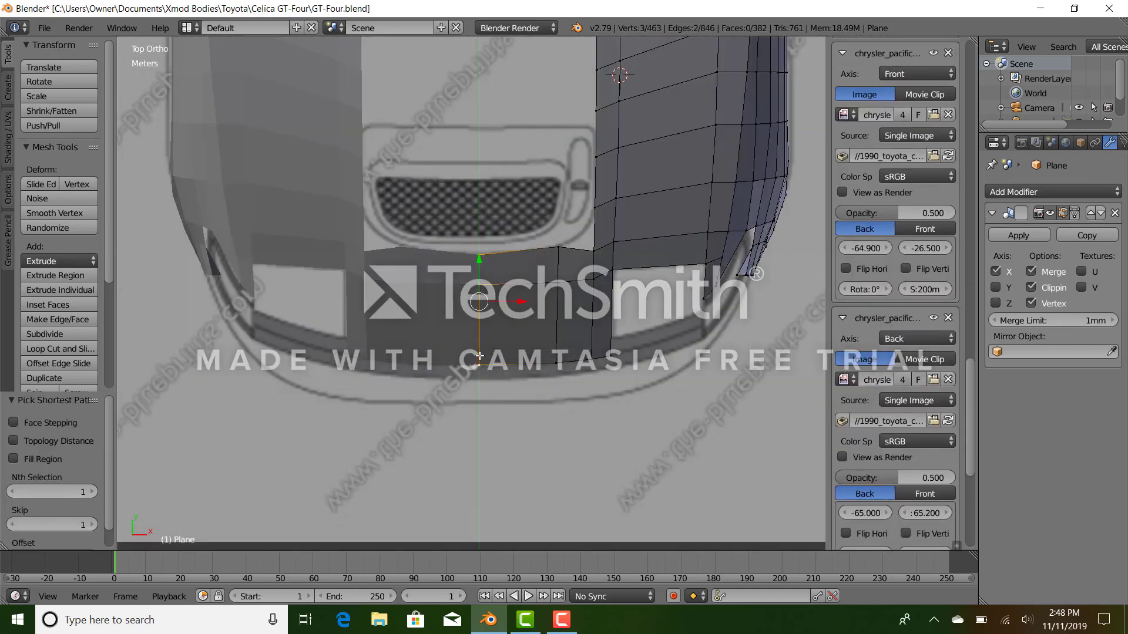
key("KP_3")
scroll(458, 188, "up", 2)
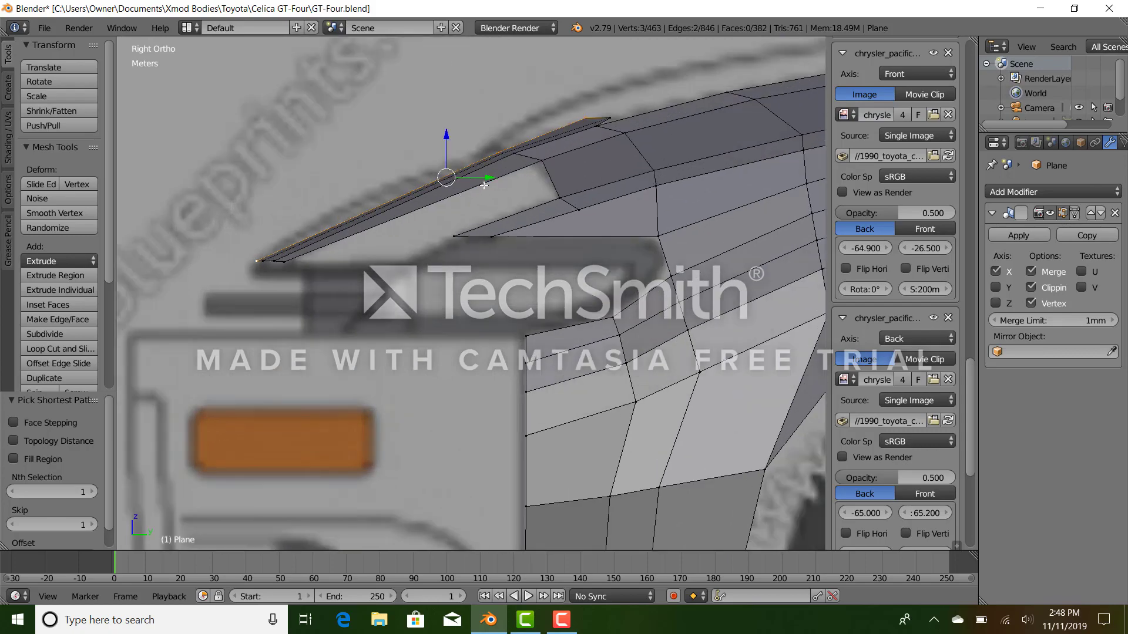
key("z")
key("z")
scroll(465, 195, "down", 6)
mouse_move(481, 210)
middle_mouse_down()
mouse_move(559, 230)
mouse_move(599, 279)
middle_mouse_up()
key("Tab")
key("KP_7")
scroll(495, 301, "up", 5)
key("Tab")
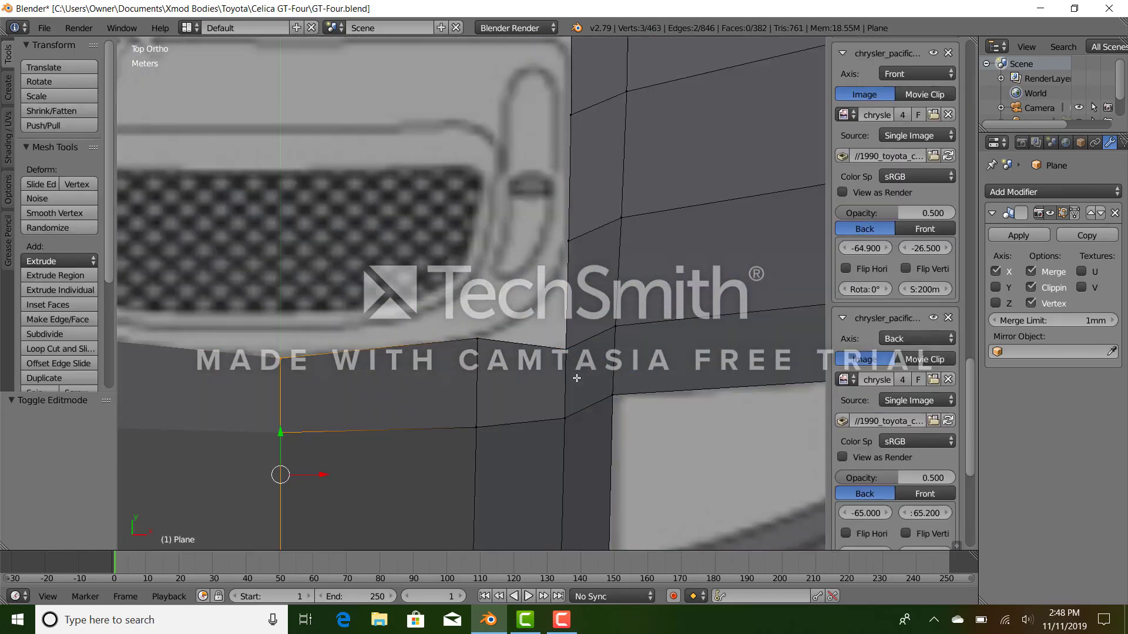
Extrude the vertex beside the scoop's front corner about 87.2 cm inward and 1.45 m rearward, and fill faces on both sides.
right_click(569, 348)
key("e")
left_click(545, 313)
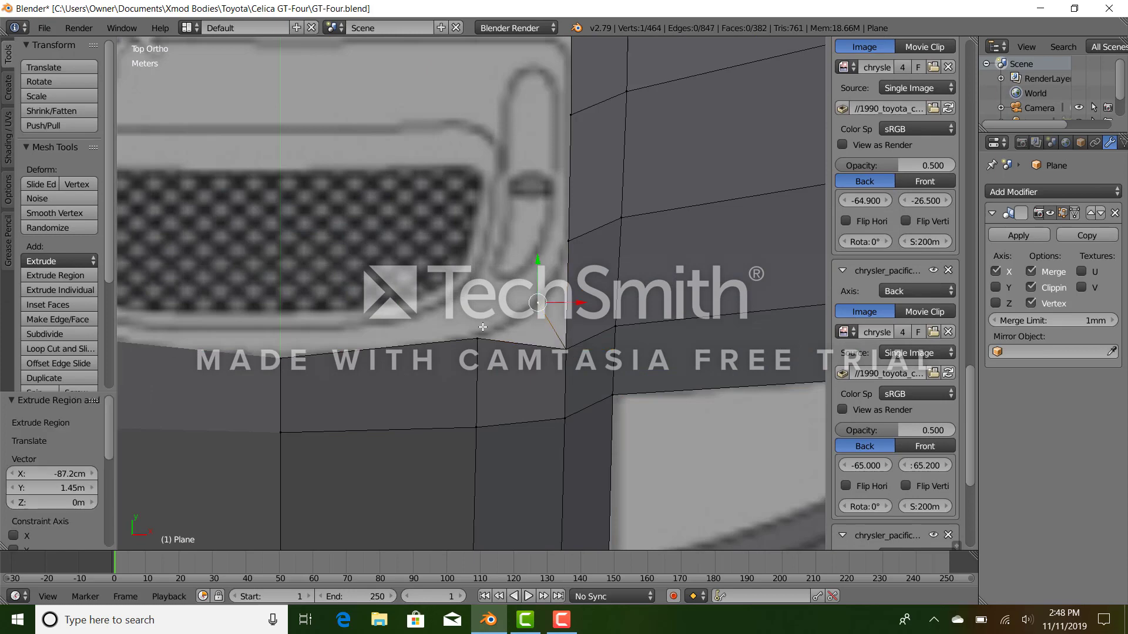
key("f")
right_click(561, 237, "ctrl")
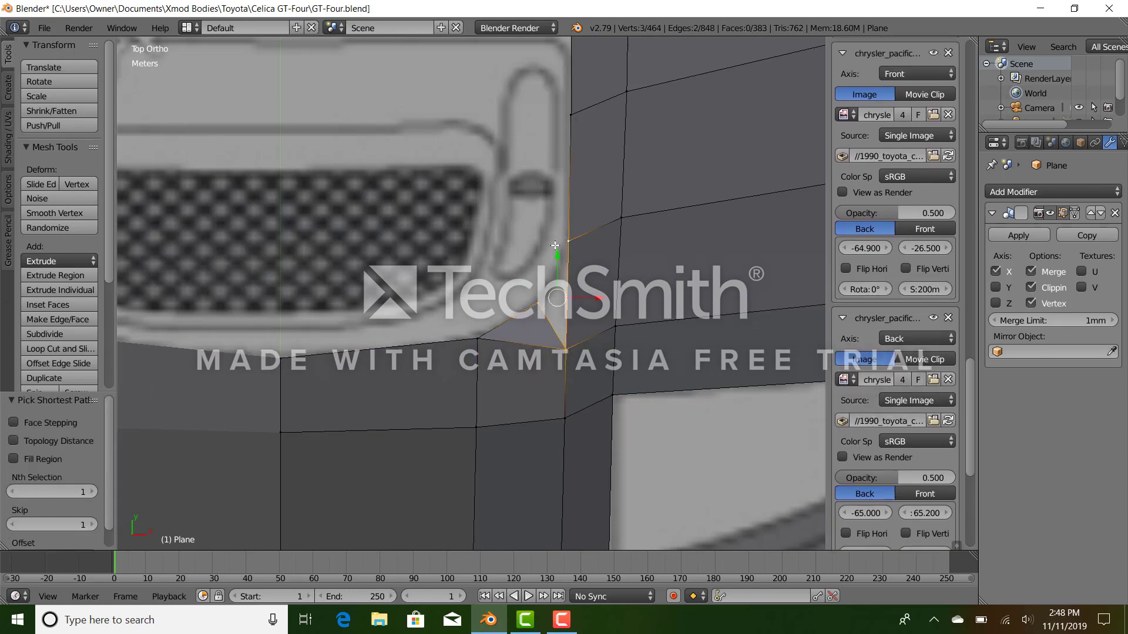
key("f")
Raise the new scoop corner vertex about 43.6 cm in front view and fine-tune its position in side view.
right_click(536, 295)
key("KP_1")
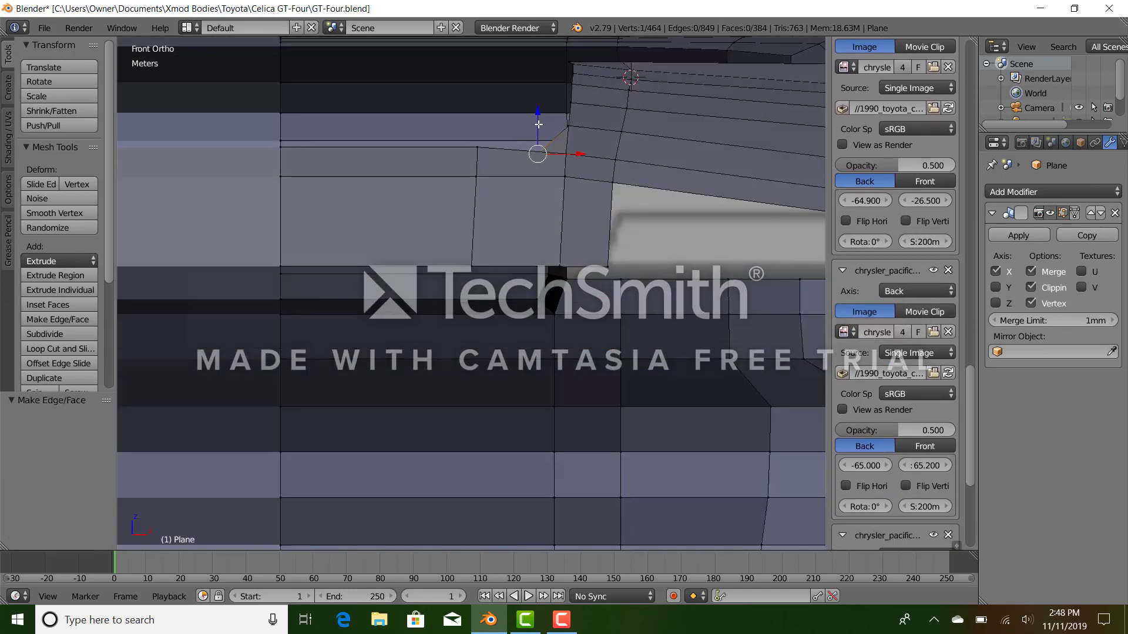
left_click_drag(538, 125, 538, 109)
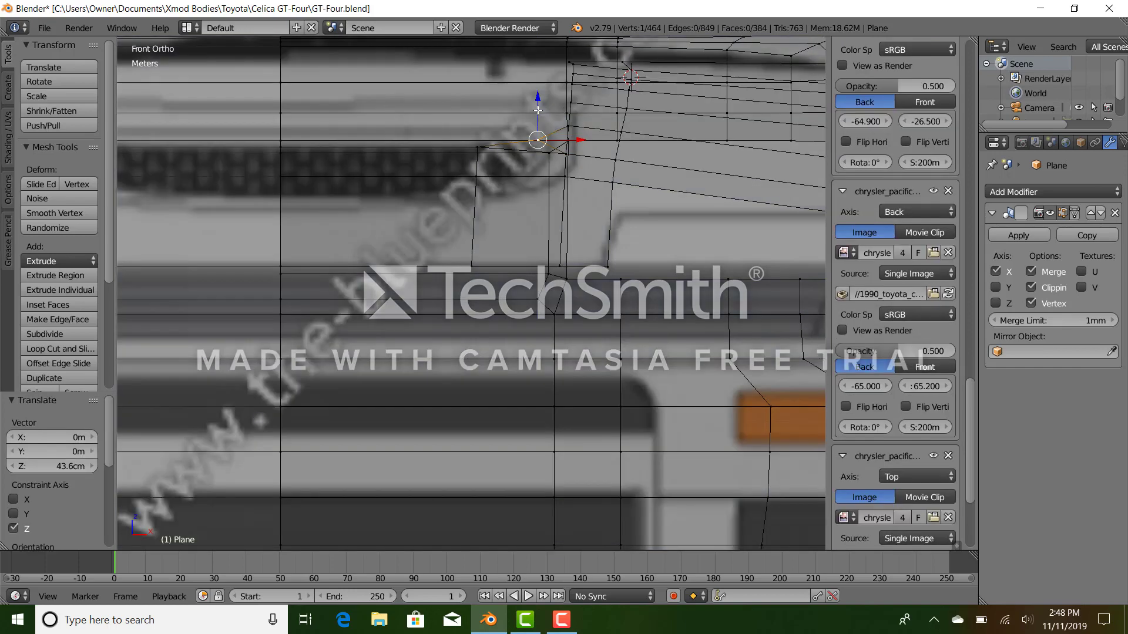
key("z")
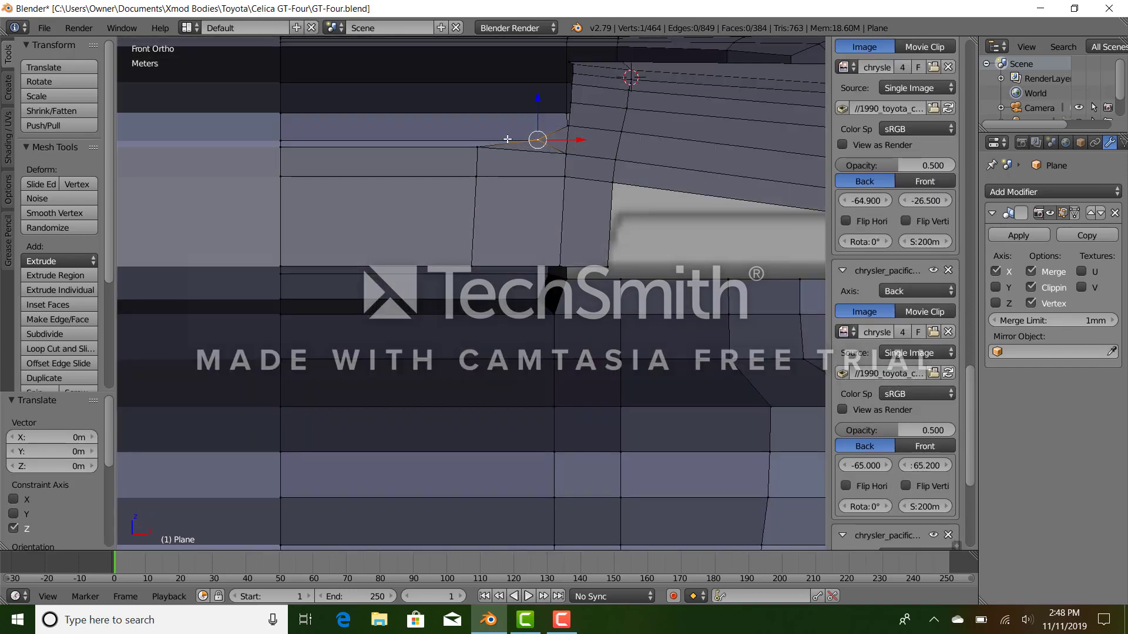
key("KP_3")
left_click_drag(466, 106, 463, 105)
Add a single loop cut across the hood's side, level with the rear line of the scoop panel in top view.
middle_click_drag(464, 105, 484, 305)
key("Tab")
key("KP_7")
scroll(516, 244, "up", 3)
key("Tab")
right_click(502, 232)
middle_click_drag(512, 187, 460, 297, "shift")
scroll(463, 282, "up", 1)
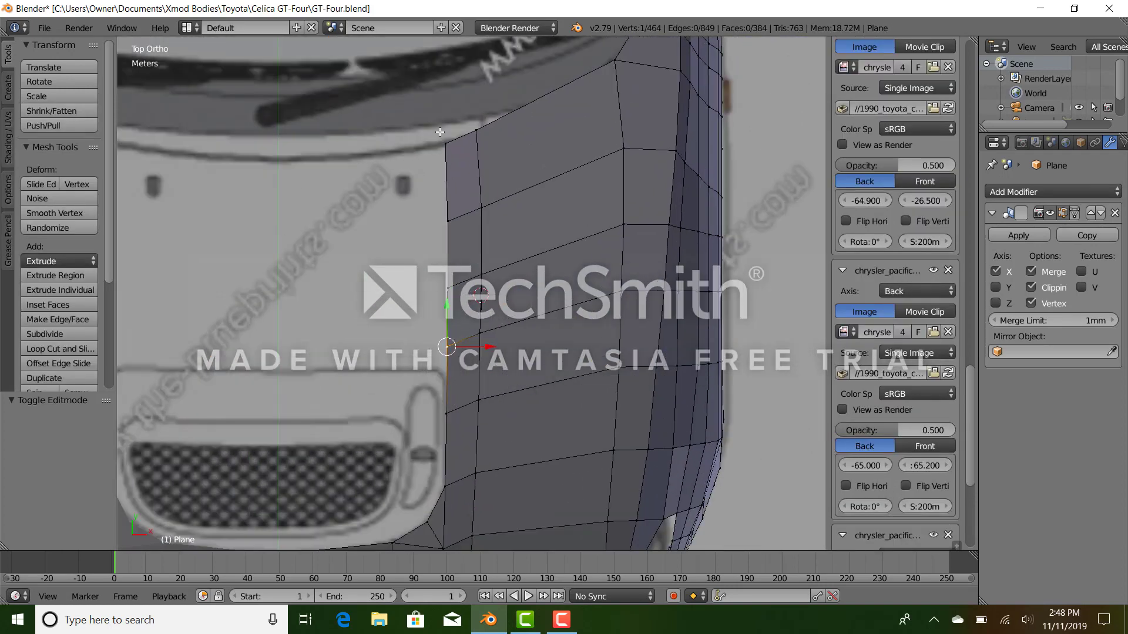
left_click(36, 350)
left_click(452, 366)
right_click(454, 363)
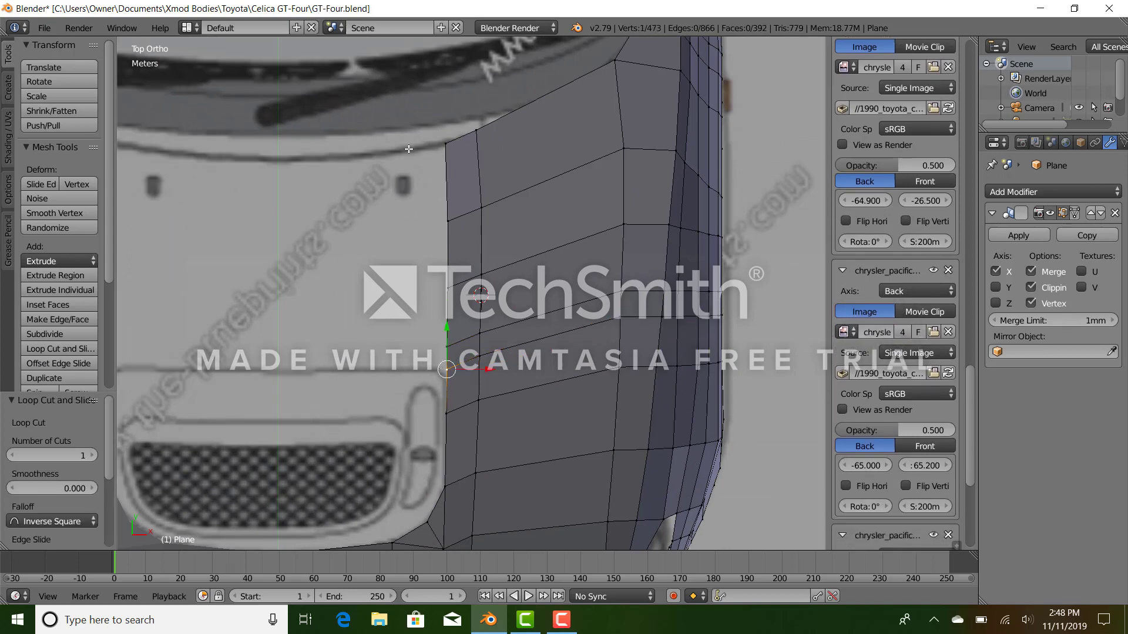
Extrude the hood's inner edge from the new cut to the windshield about 4.49 m inward and scale it to 0.948.
right_click(445, 147, "ctrl")
key("e")
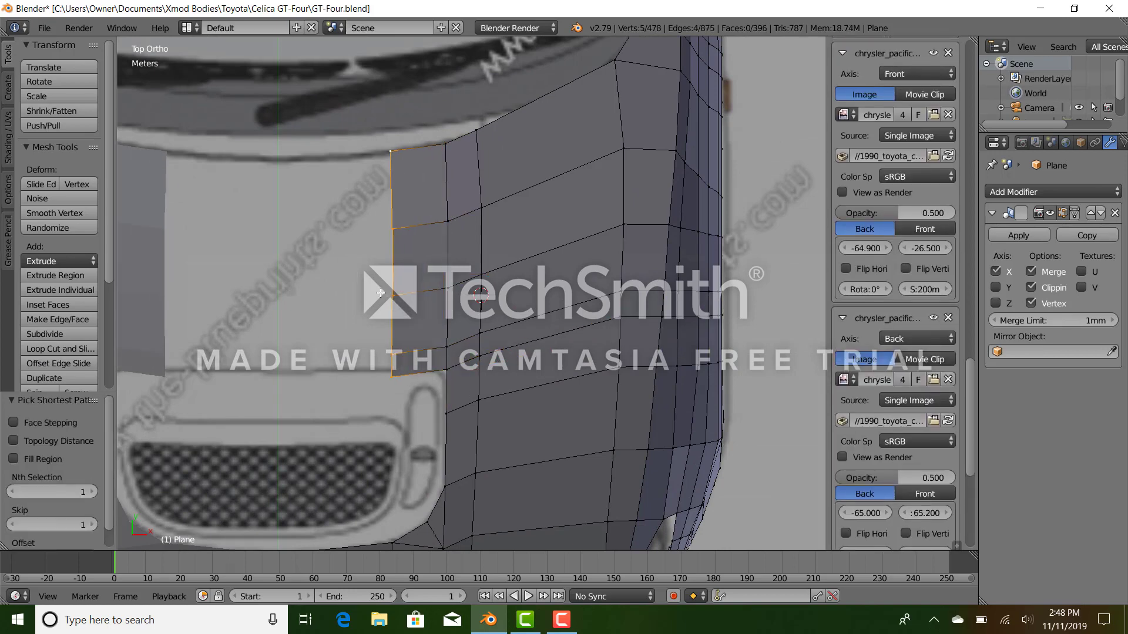
left_click(359, 290)
key("s")
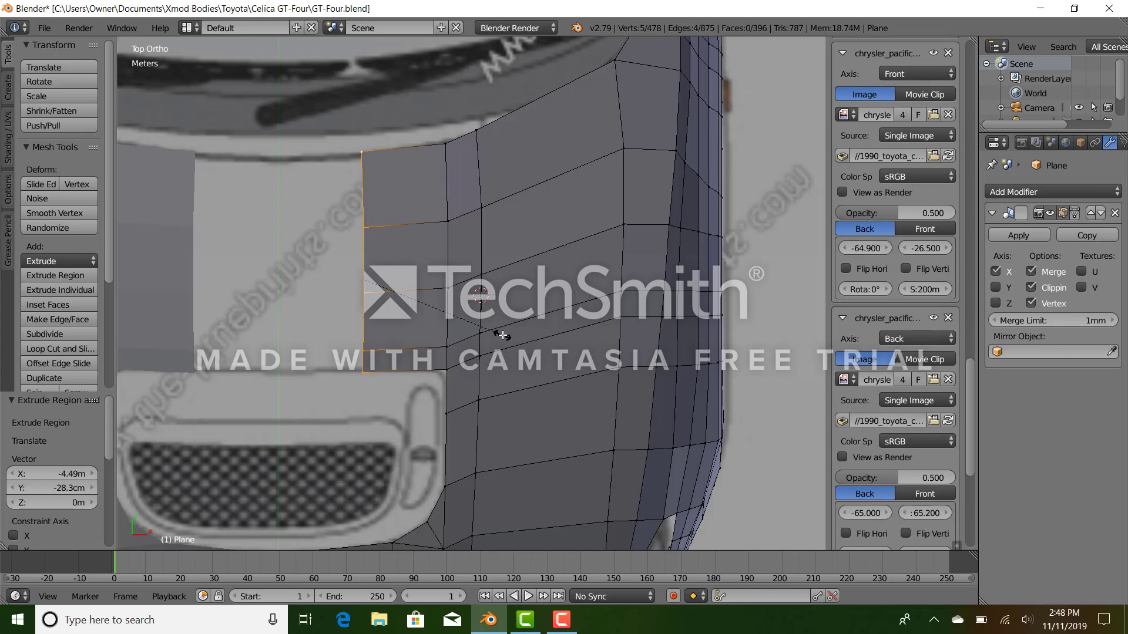
left_click(496, 331)
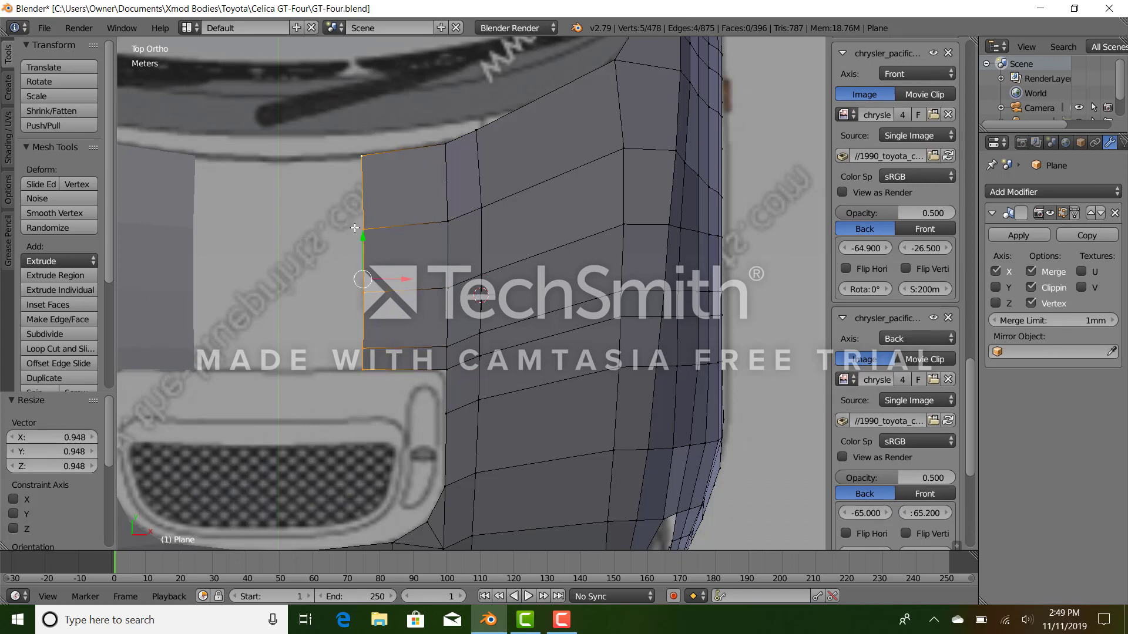
Scale the hood's inner edge row vertically to 1.106 in front view.
key("KP_3")
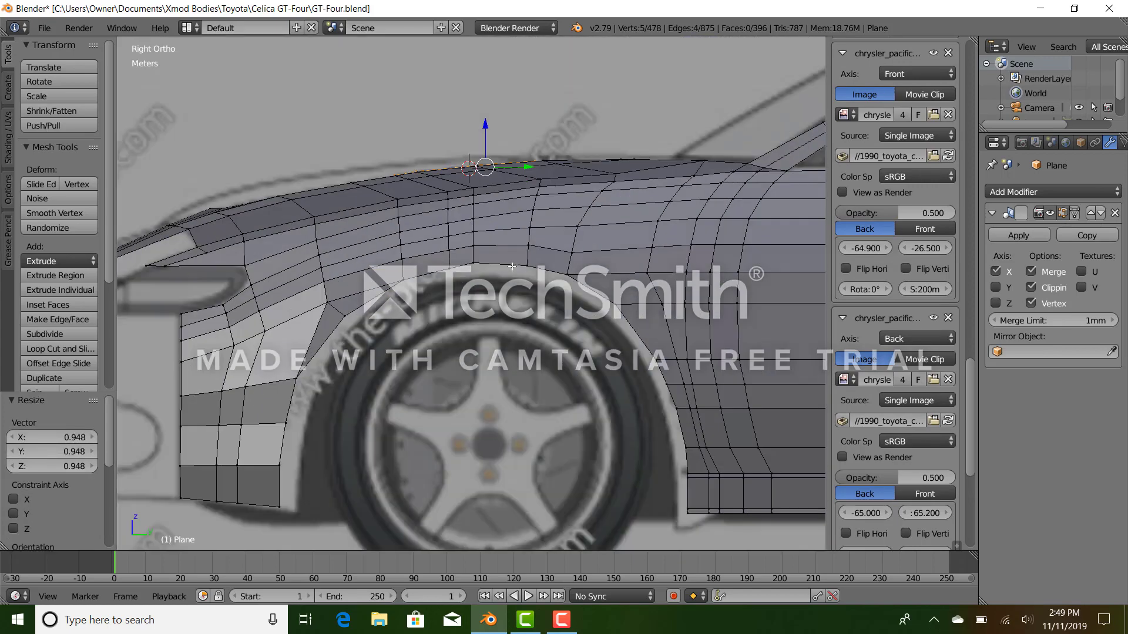
key("KP_1")
key("z")
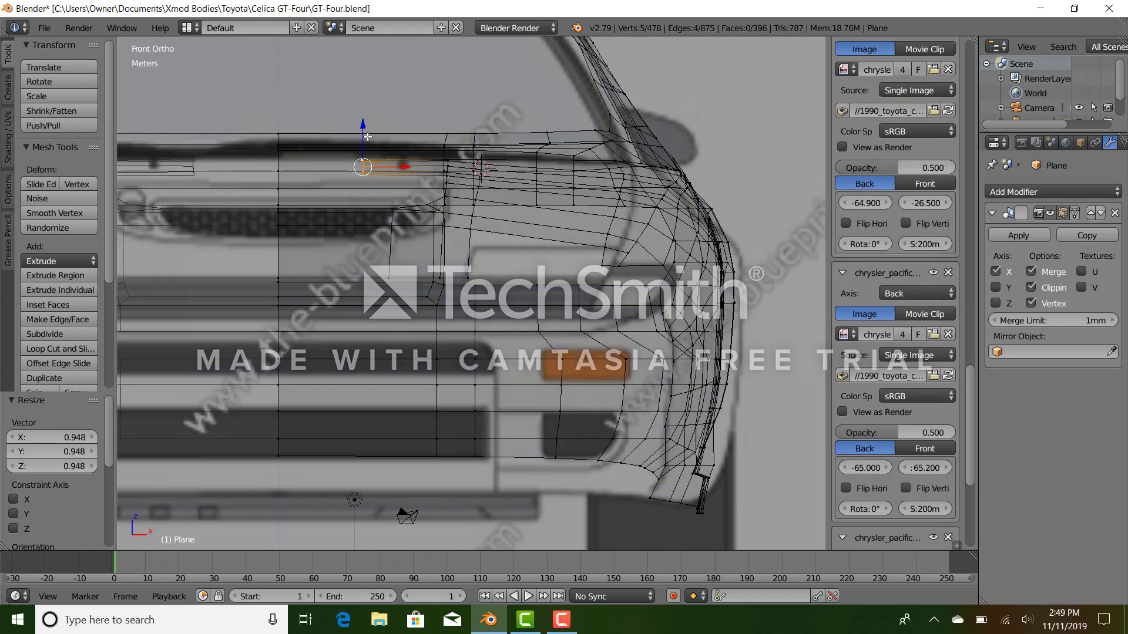
key("z")
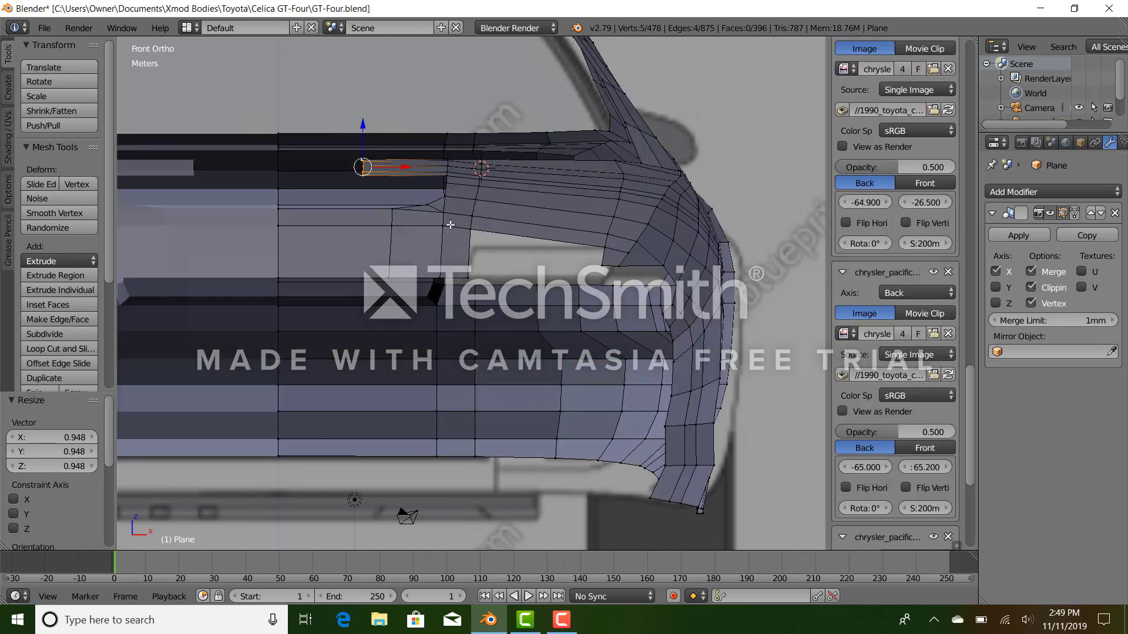
key("z")
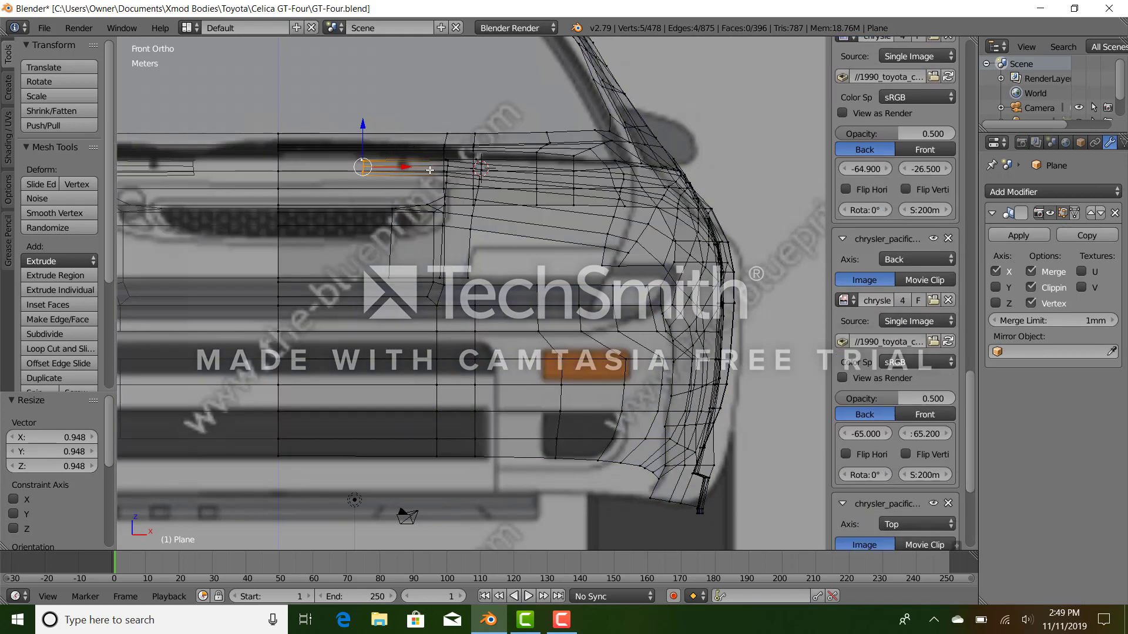
key("s")
key("z")
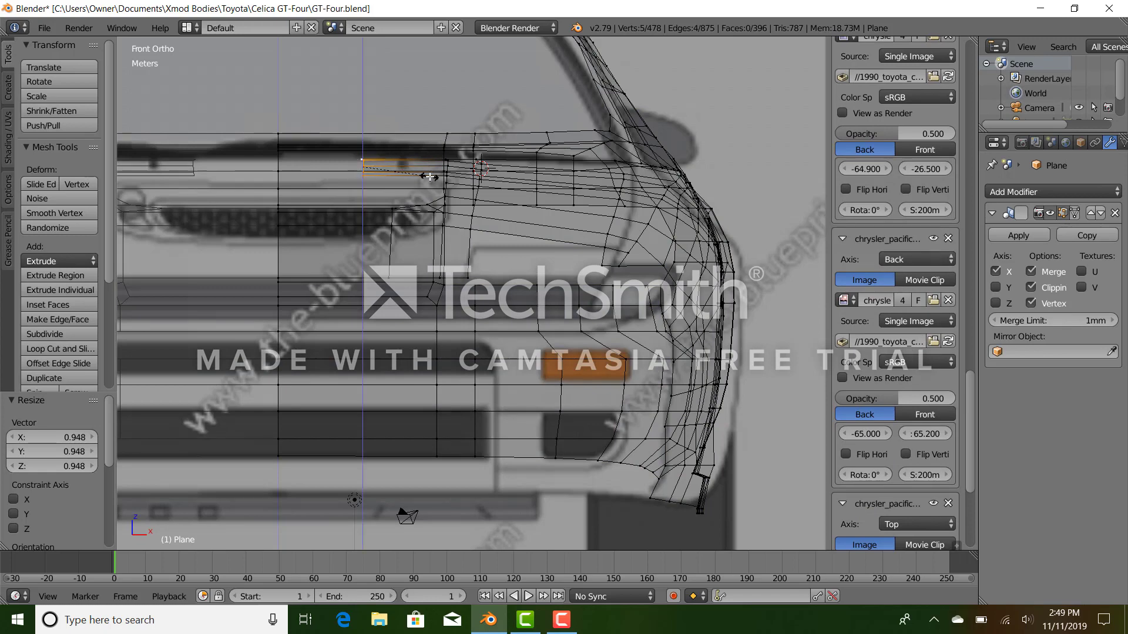
left_click(430, 176)
left_click(364, 133)
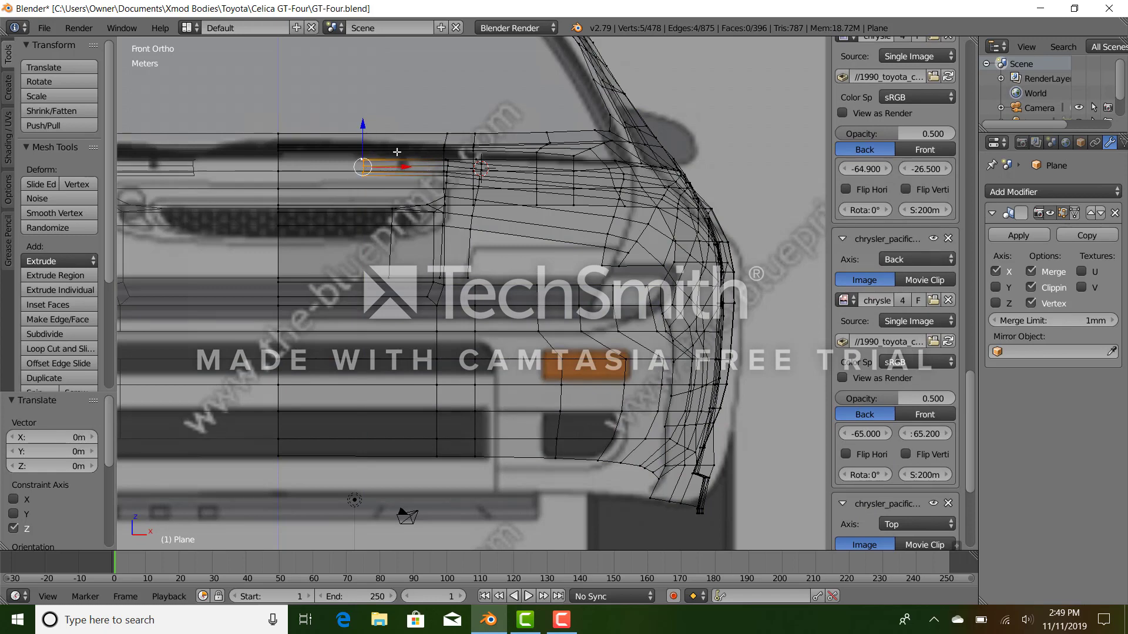
key("s")
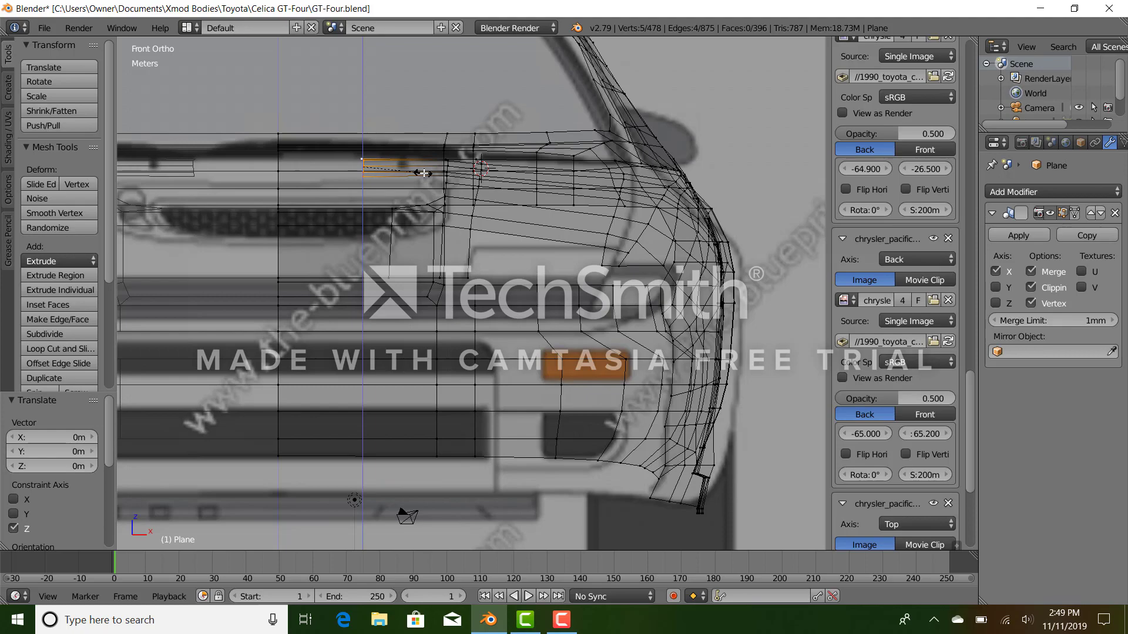
left_click(417, 175)
mouse_move(417, 174)
middle_mouse_down("shift")
mouse_move(462, 236)
mouse_move(463, 271)
middle_mouse_up("shift")
key("z")
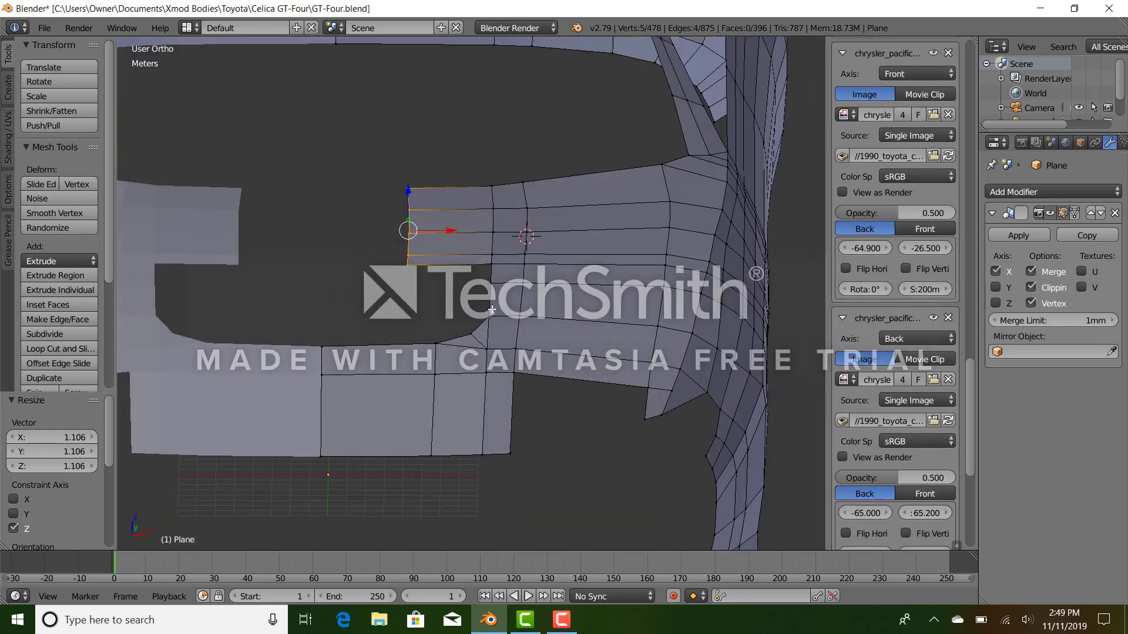
Extrude the hood's inner edge row to the car's centreline in top view, and check the whole body in object mode.
key("KP_7")
scroll(468, 329, "down", 4)
scroll(448, 285, "up", 1)
key("e")
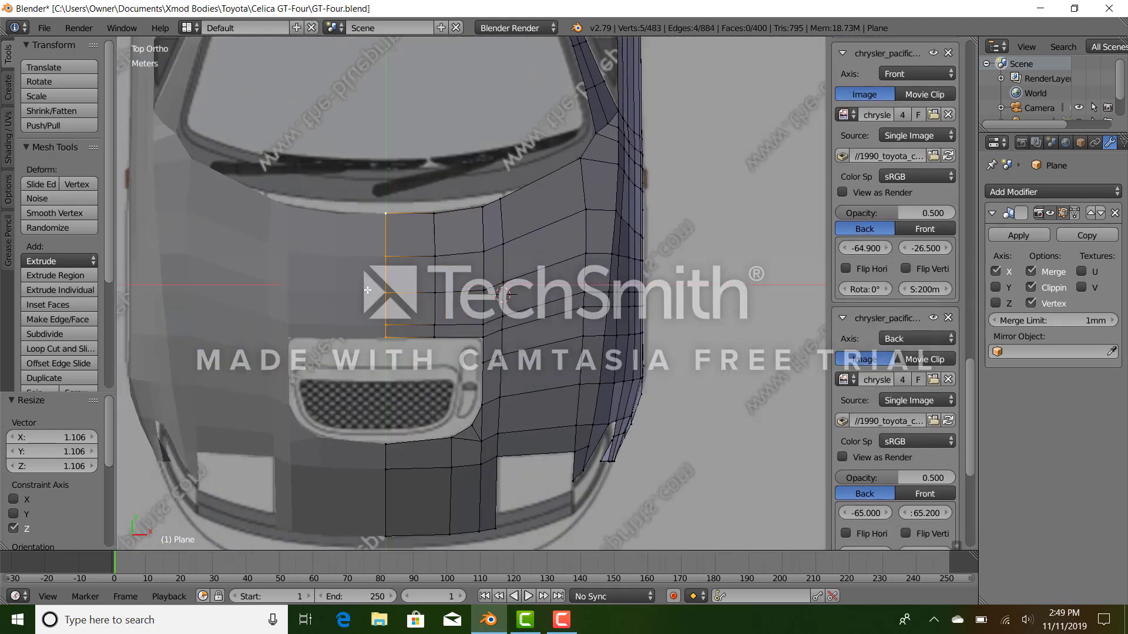
left_click(351, 297)
middle_click_drag(461, 310, 490, 337)
key("Tab")
scroll(433, 315, "down", 3)
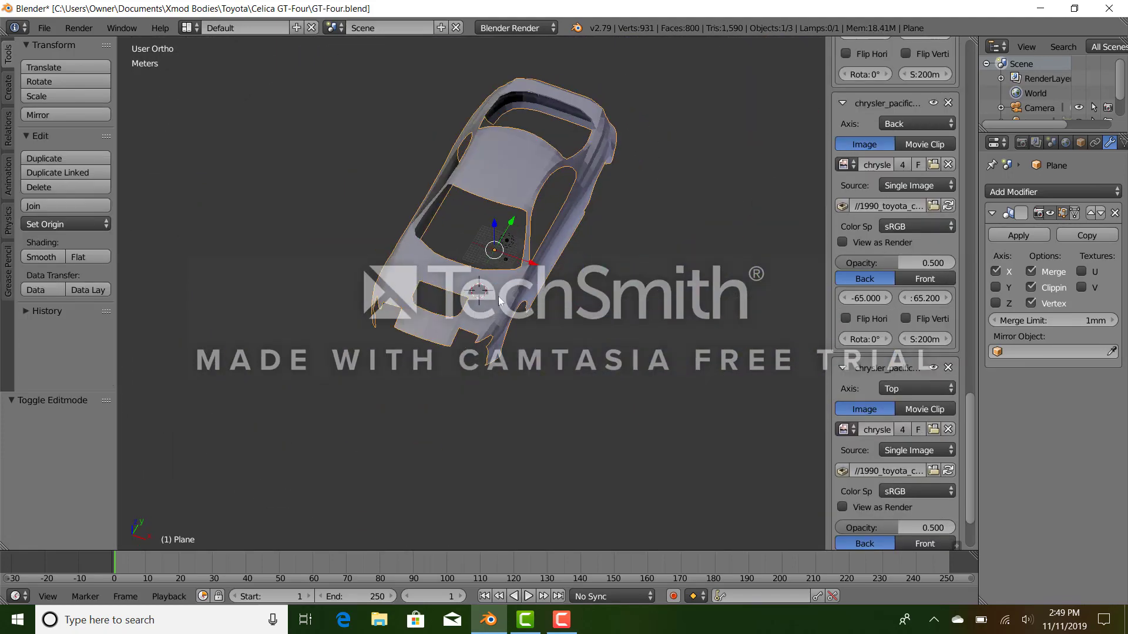
Extrude the scoop opening's outline, from the rear centreline vertex around to the front one, and scale it inward to 0.715.
scroll(451, 322, "up", 3)
key("KP_7")
scroll(429, 351, "up", 3)
key("Tab")
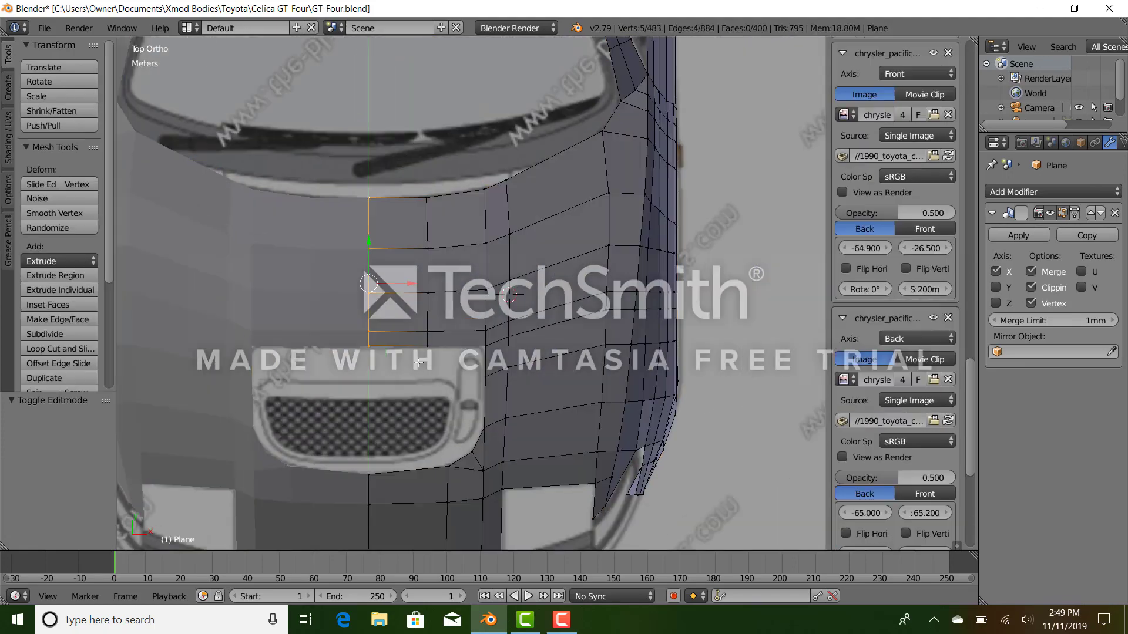
scroll(314, 343, "up", 3)
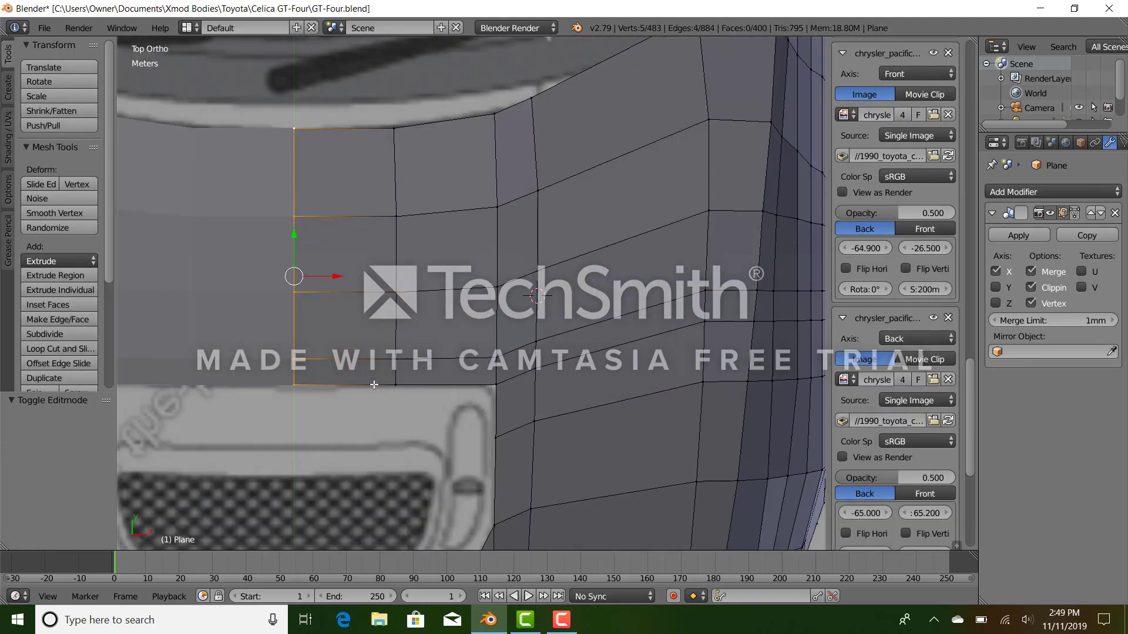
scroll(376, 385, "down", 1)
middle_click_drag(477, 468, 595, 346, "shift")
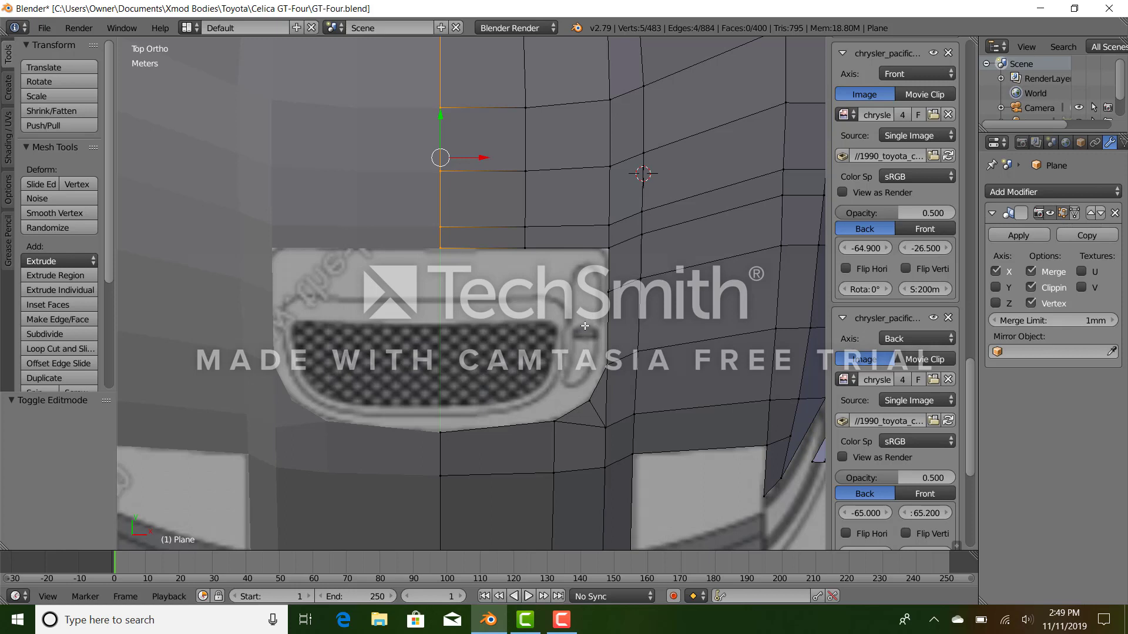
right_click(437, 250)
right_click(434, 429, "ctrl")
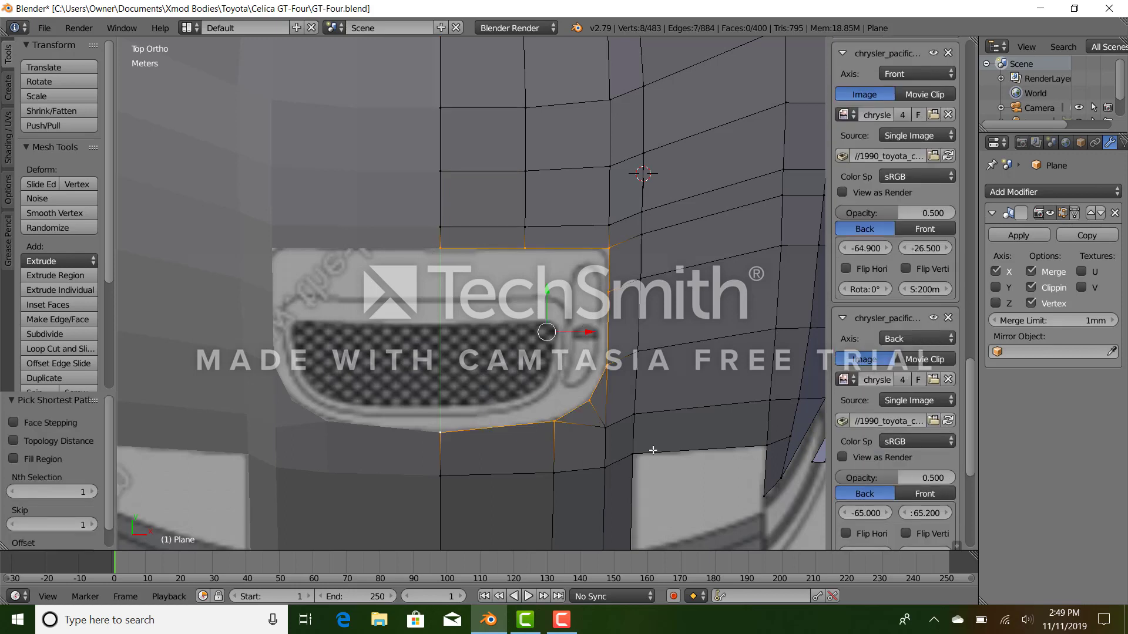
key("e")
key("s")
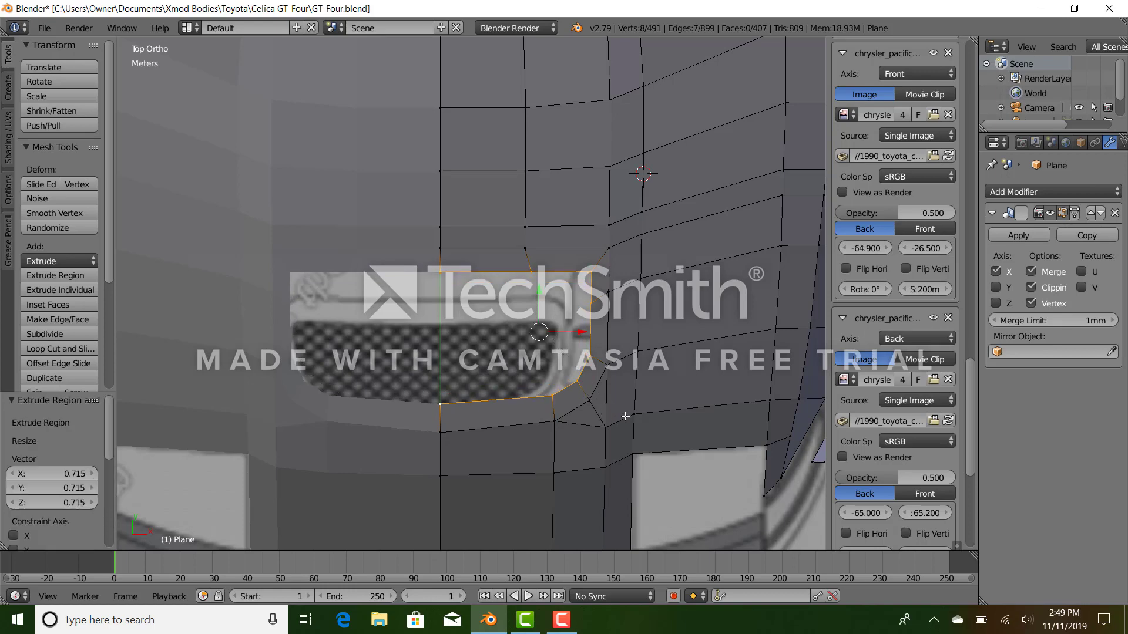
Scale the new inner scoop outline to 0.774 along X and move it about 62.8 cm forward.
key("x")
left_click(576, 395)
key("z")
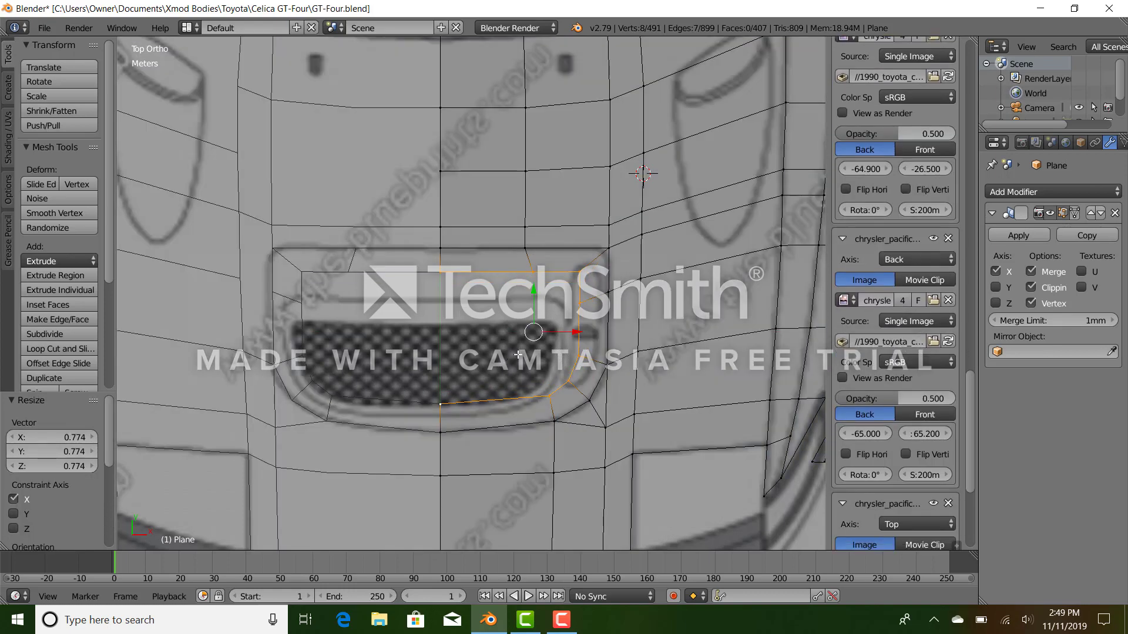
left_click_drag(534, 303, 534, 316)
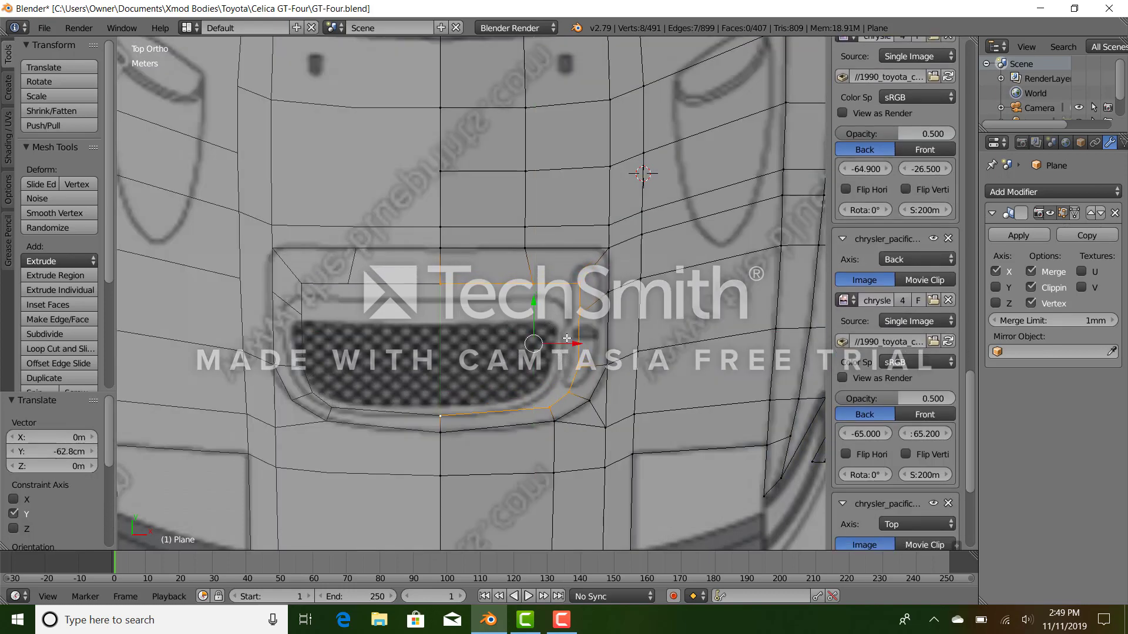
Move the side and front-corner vertices of the inner scoop outline inward along X to the mesh grille's edge.
scroll(619, 278, "up", 2)
right_click(621, 279)
right_click(586, 454, "ctrl")
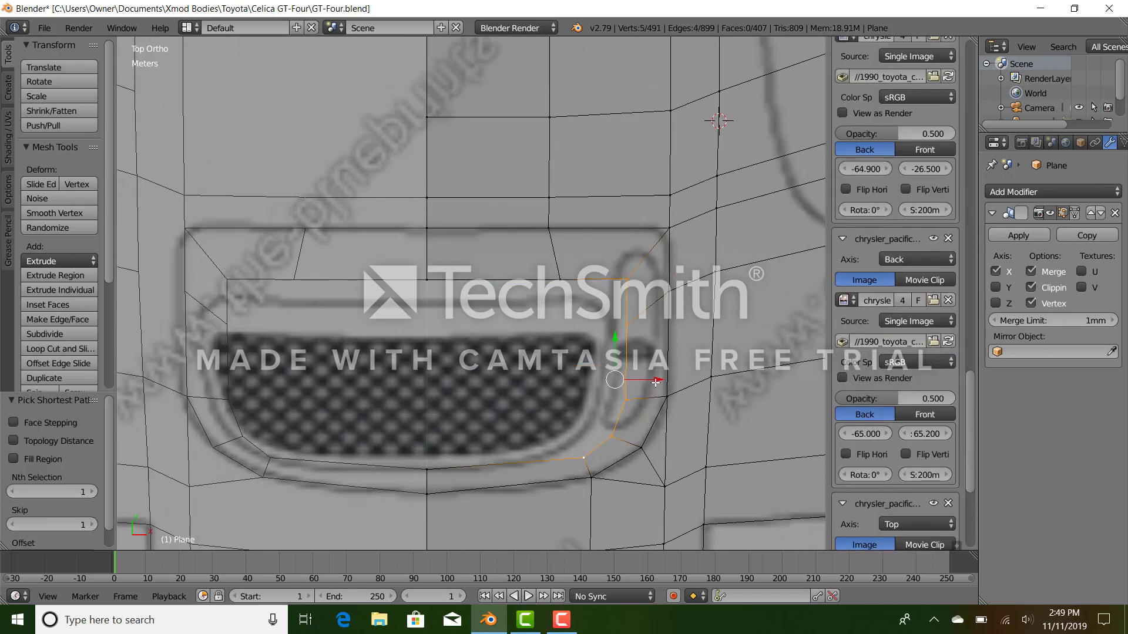
left_click_drag(661, 380, 637, 380)
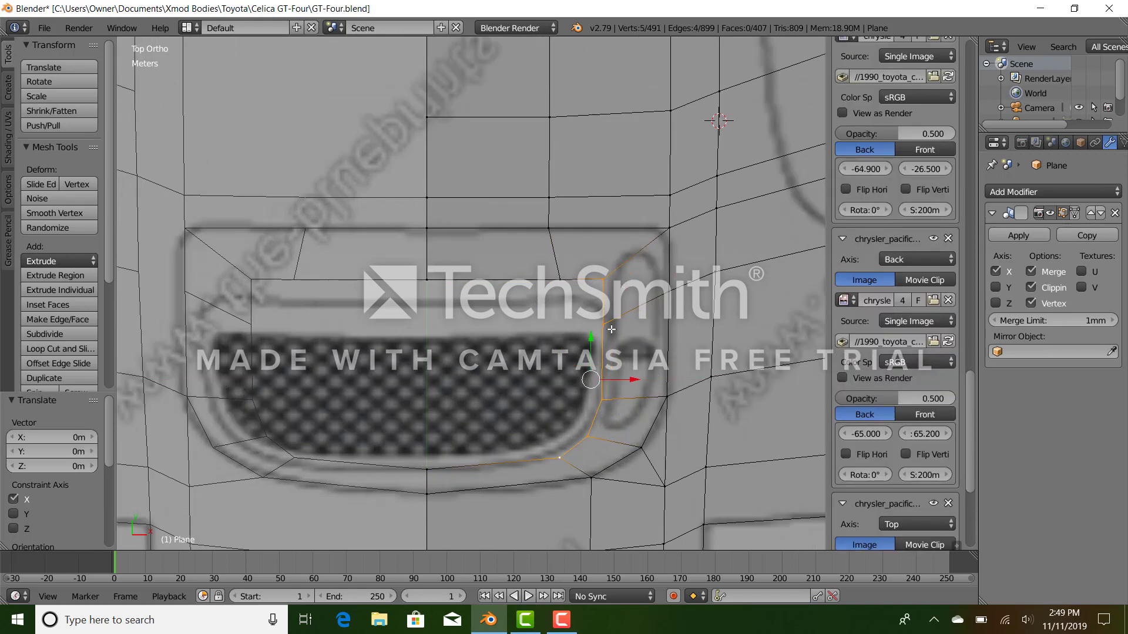
Move the rear row and upper side vertices of the inner scoop outline about 74.2 cm forward.
right_click(605, 327)
right_click(432, 281, "ctrl")
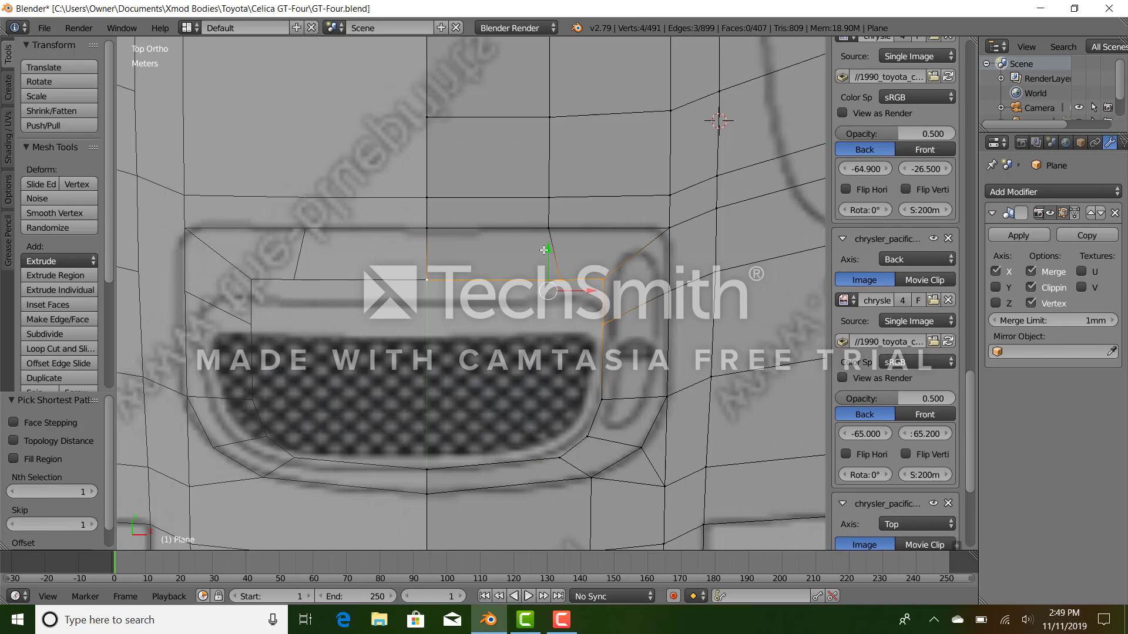
left_click_drag(545, 250, 546, 270)
key("z")
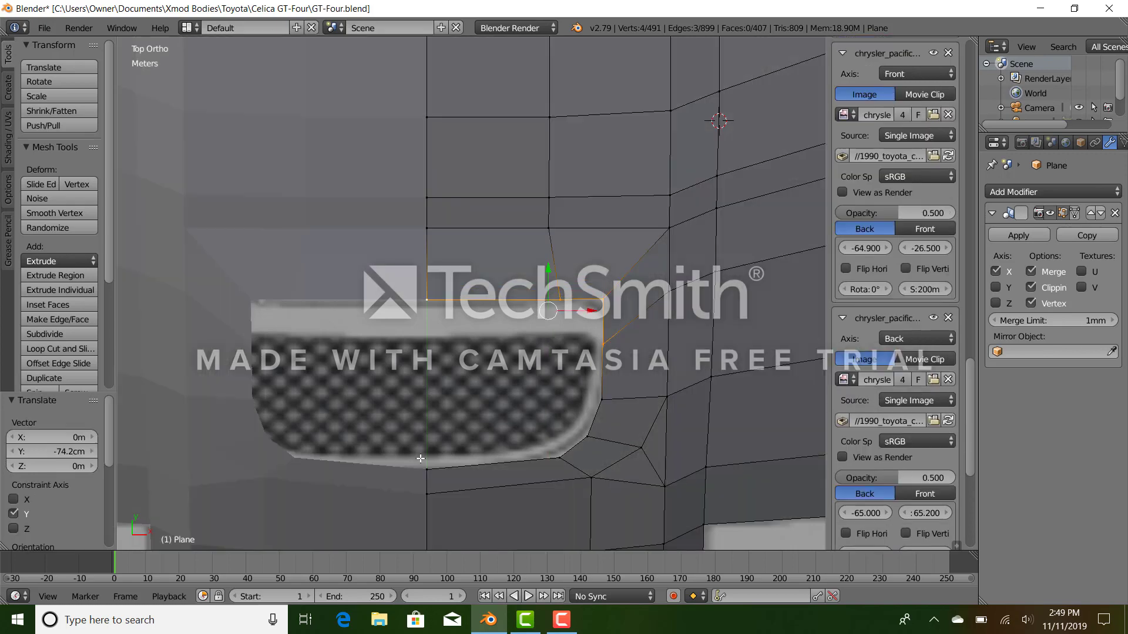
Scale the whole inner scoop outline vertically in side view and lower it slightly.
right_click(436, 466, "ctrl")
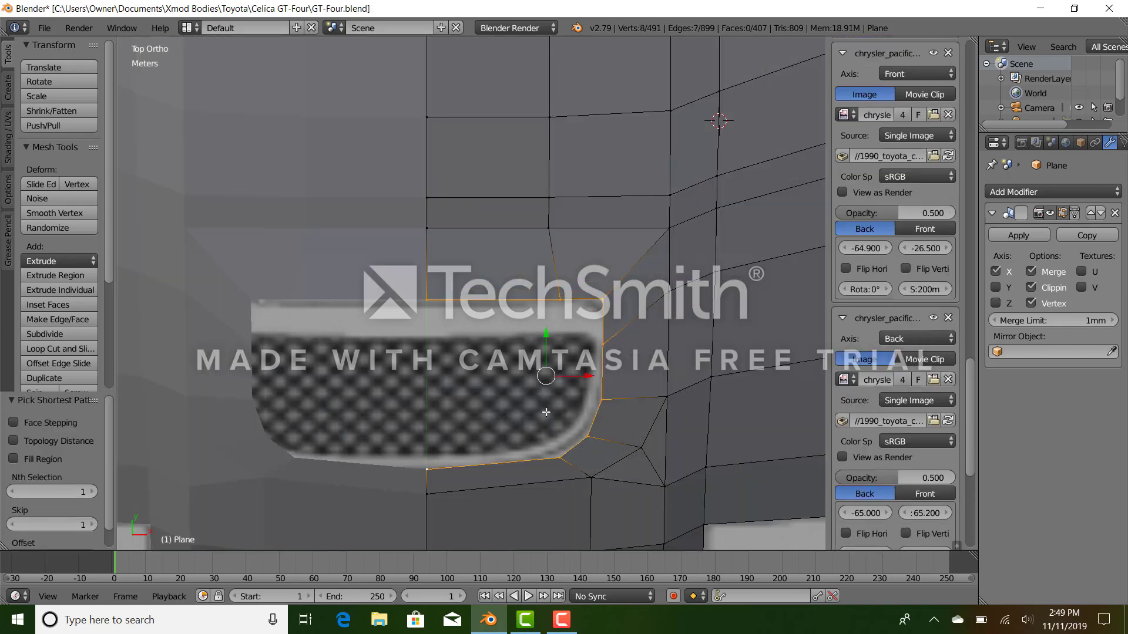
key("KP_3")
key("z")
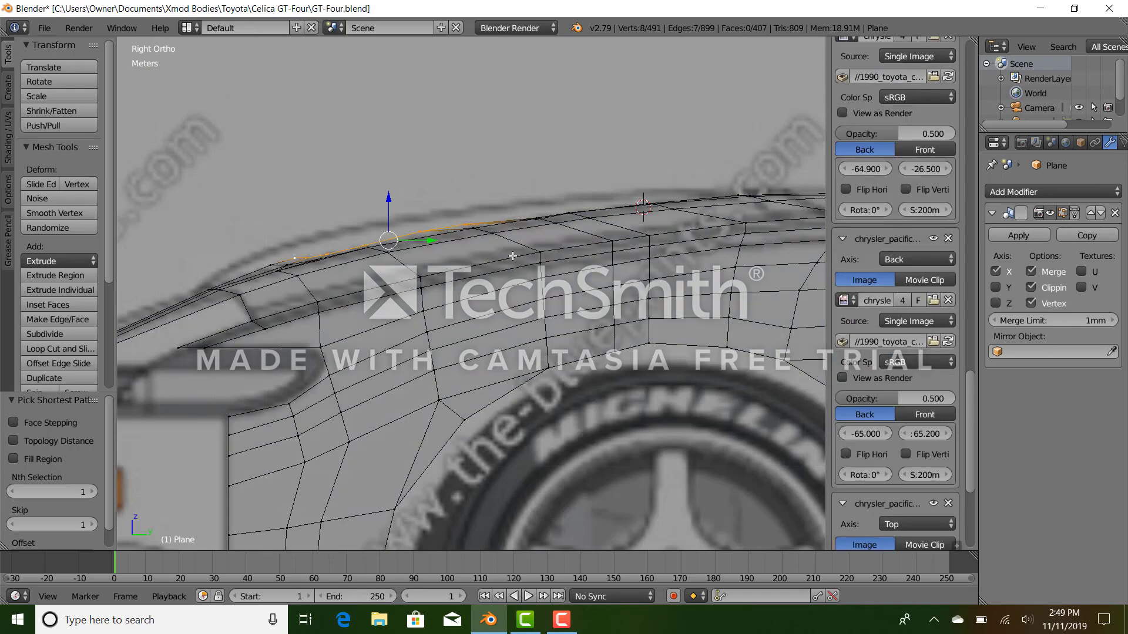
key("s")
key("z")
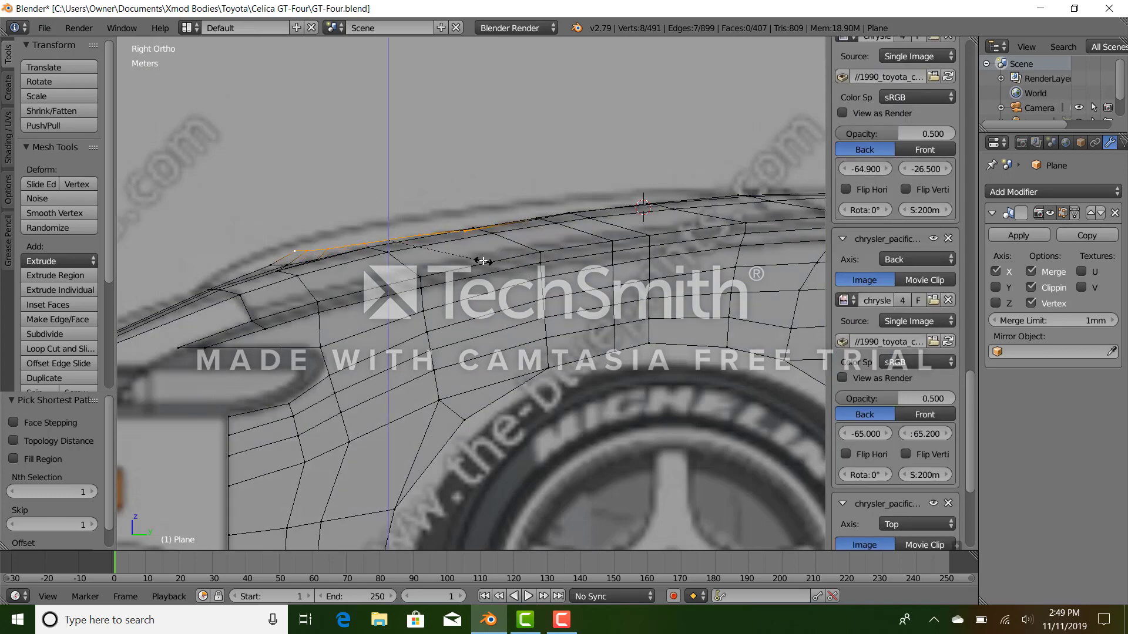
left_click(403, 205)
left_click_drag(385, 196, 385, 210)
key("z")
Raise the rear edge of the inner scoop outline about 8.75 cm.
mouse_move(386, 209)
middle_mouse_down()
mouse_move(454, 236)
mouse_move(574, 252)
mouse_move(664, 224)
middle_mouse_up()
right_click(514, 232)
right_click(466, 254, "ctrl")
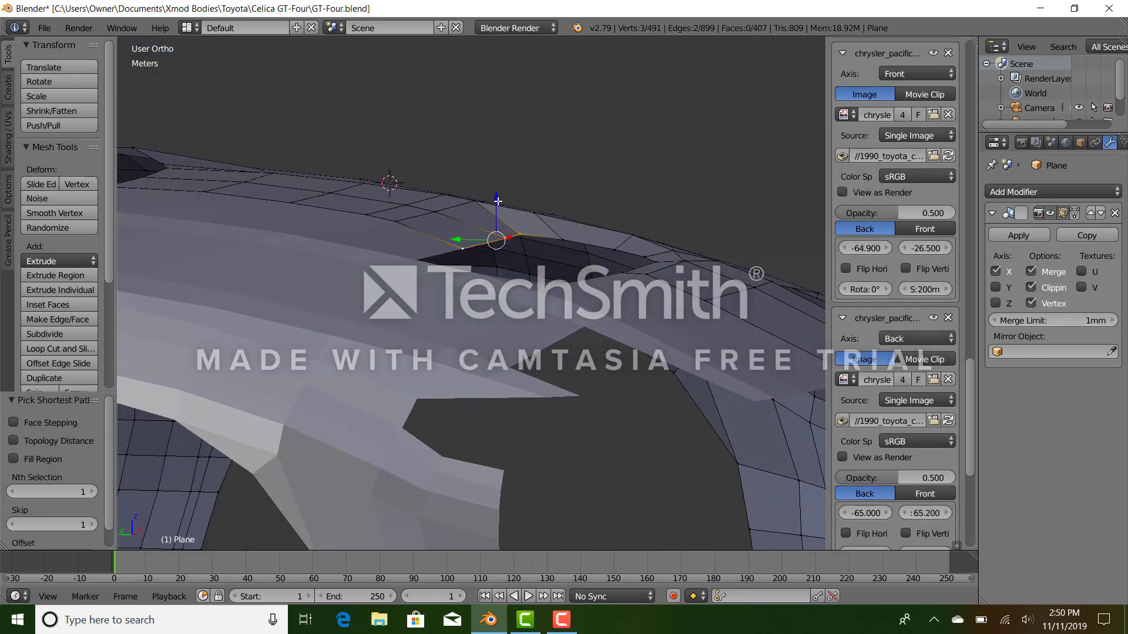
left_click_drag(496, 209, 500, 200)
Extrude the inner scoop outline again, scale it slightly inward, and shift it about 13.1 cm toward the centreline.
key("KP_7")
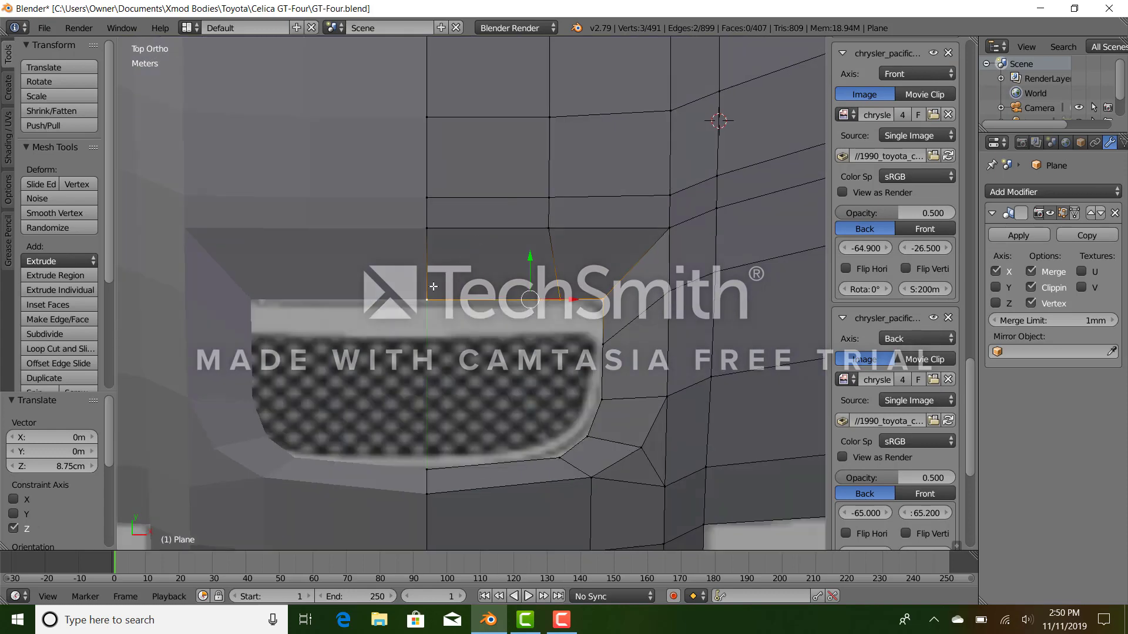
right_click(613, 421, "ctrl")
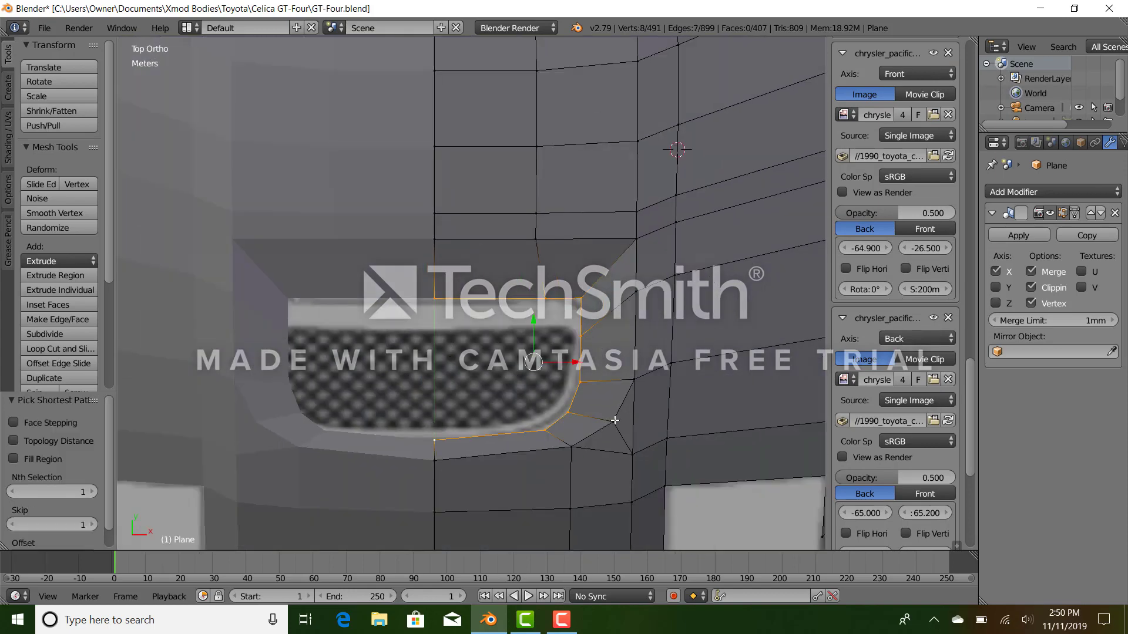
key("e")
key("s")
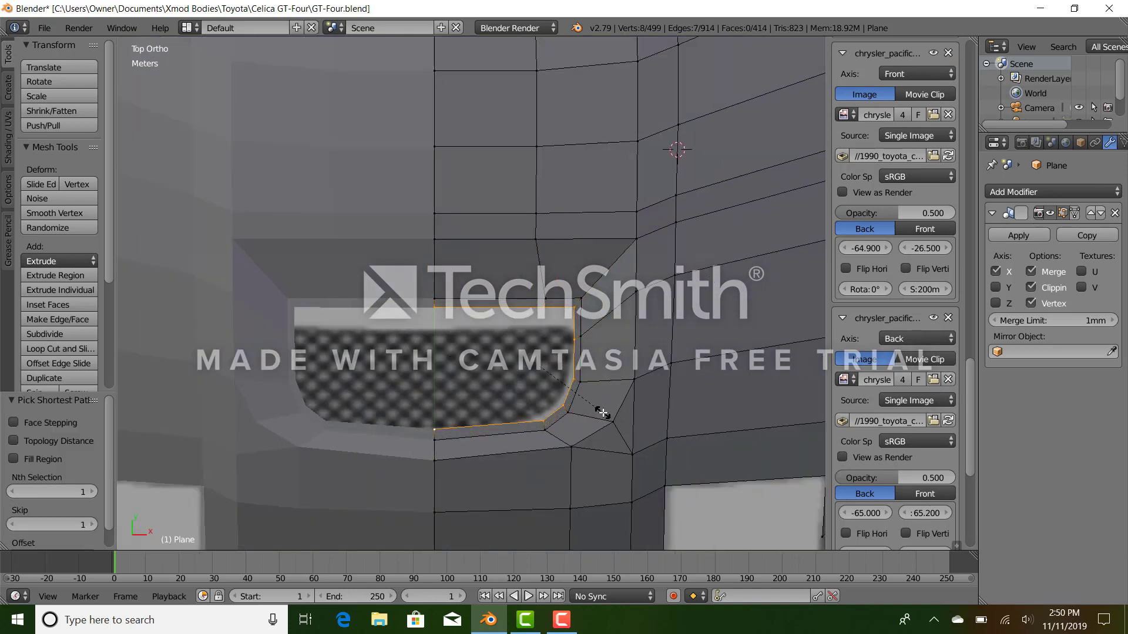
left_click(602, 412)
left_click_drag(564, 364, 551, 349)
scroll(506, 397, "up", 2)
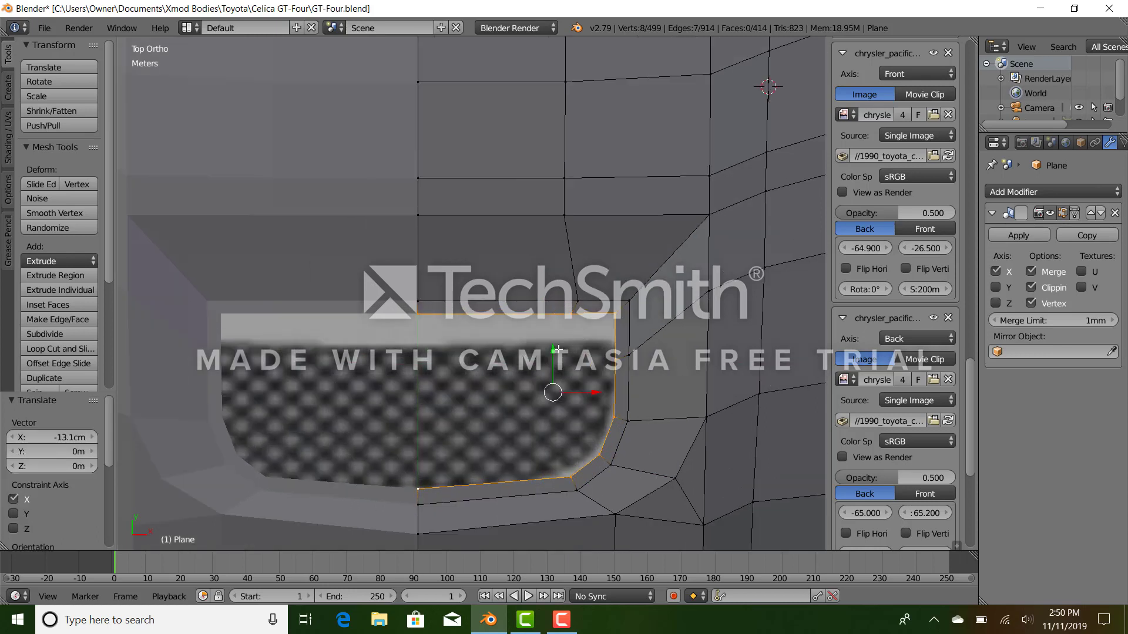
Fill a face across the grille opening between the innermost outline's rear edge and its front edge beside the centreline.
right_click(577, 321)
right_click(418, 316, "ctrl")
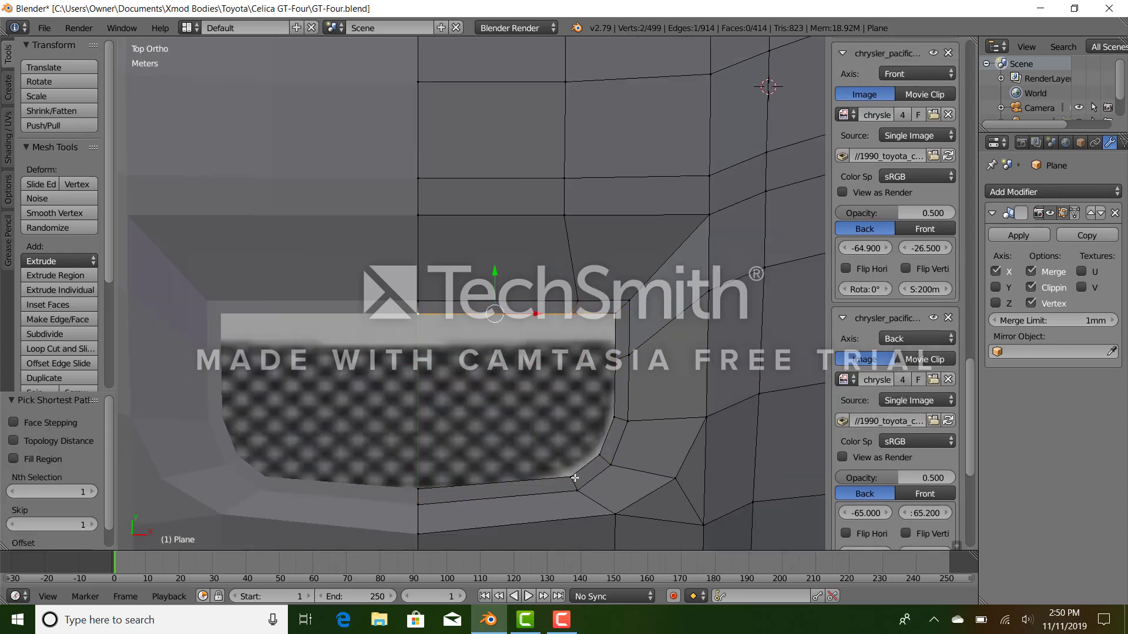
key("n")
key("n")
right_click(573, 477, "shift")
key("b")
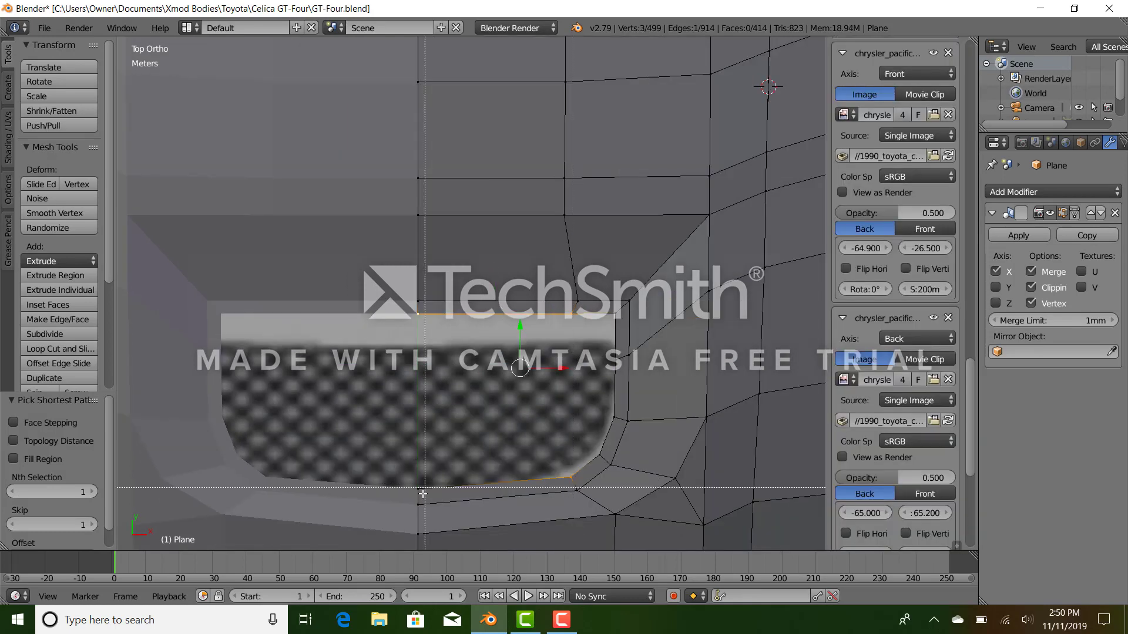
left_click_drag(427, 503, 403, 469)
left_click(404, 468)
key("f")
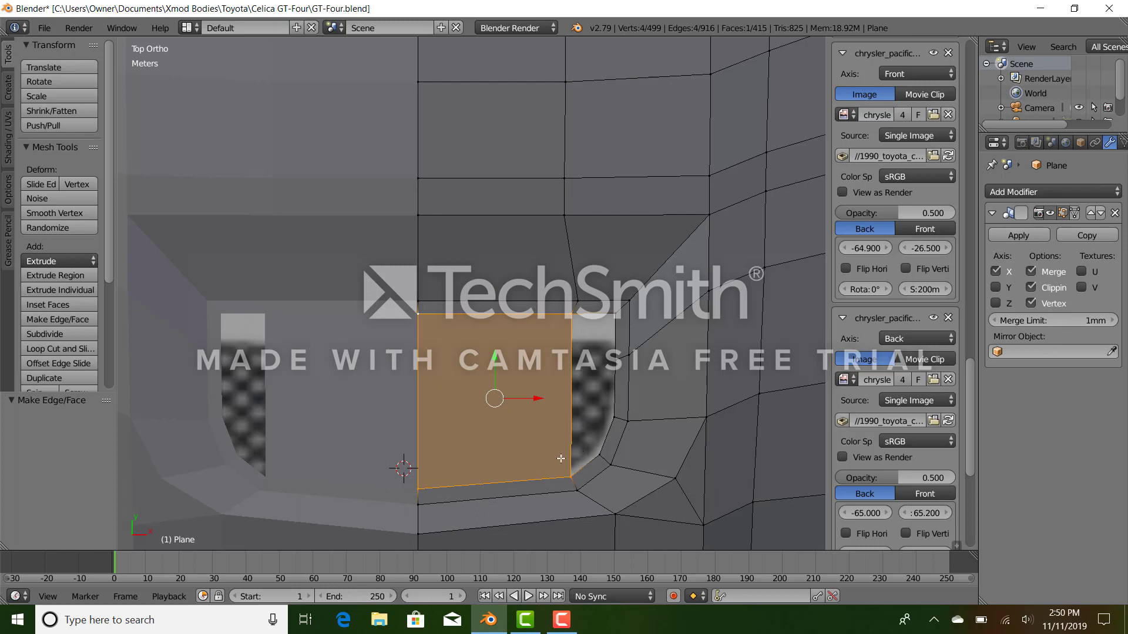
Add two evenly spaced crosswise loop cuts to the new grille face.
right_click(561, 458)
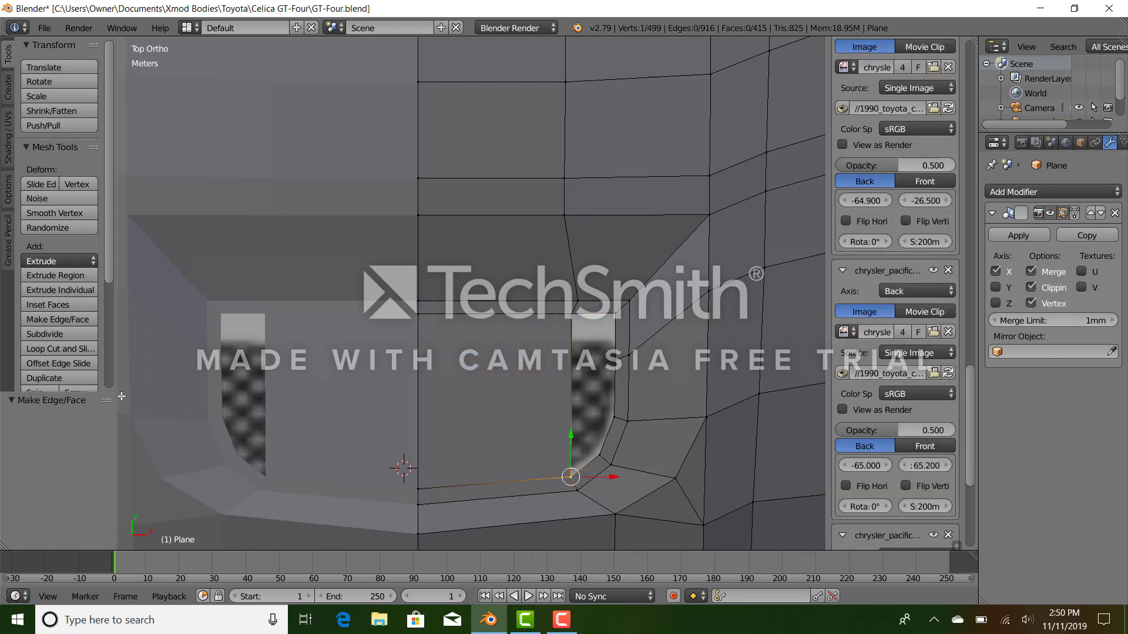
left_click(559, 415)
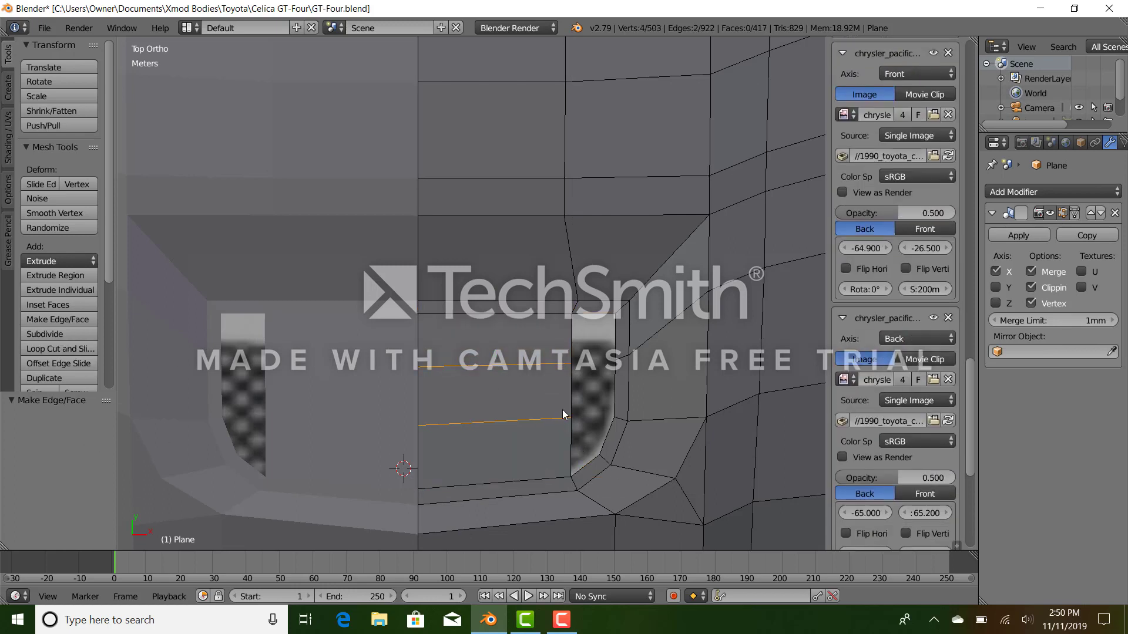
left_click(566, 414)
Fill the rear part of the side gap between the grille face and the scoop's side edge.
right_click(573, 365)
right_click(614, 360, "ctrl")
key("f")
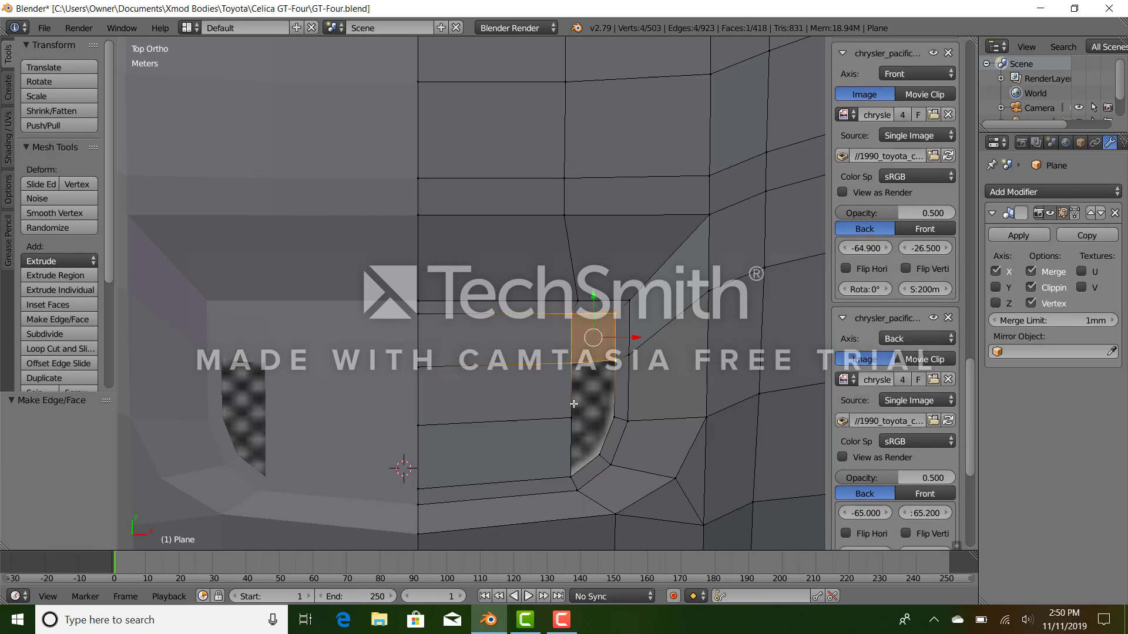
Fill the front and middle parts of the side gap between the grille face and the scoop's side edge.
right_click(575, 412)
right_click(608, 405, "ctrl")
key("f")
right_click(609, 406)
right_click(613, 365, "ctrl")
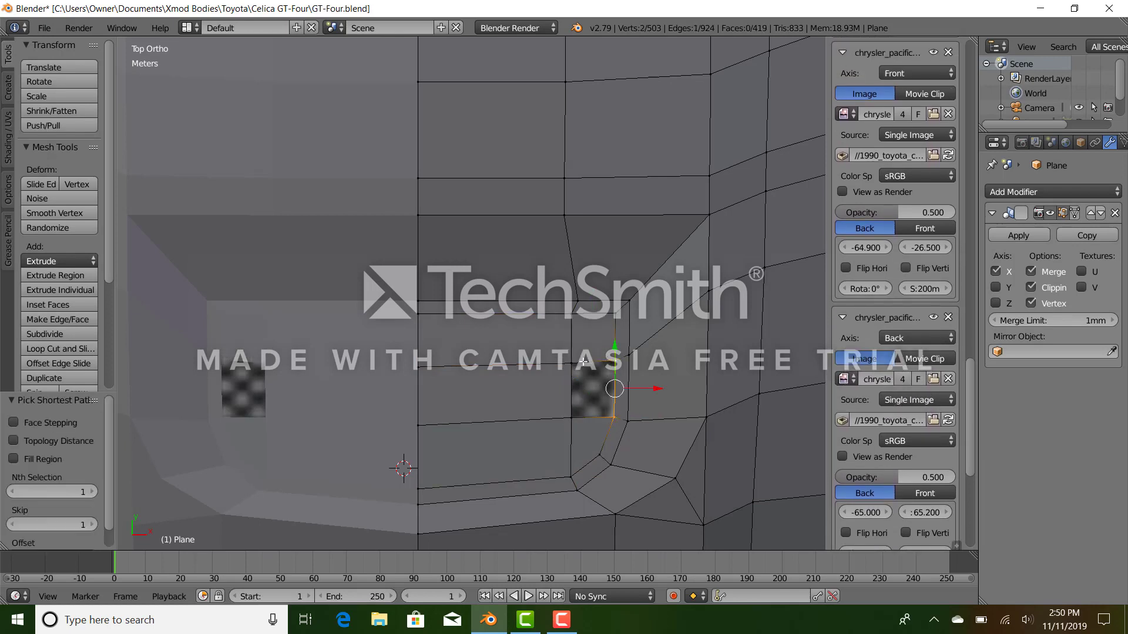
right_click(573, 367, "ctrl")
right_click(571, 427, "ctrl")
key("f")
Add two evenly spaced loop cuts along the narrow band around the scoop's inner opening and lower them vertically.
right_click(571, 418)
middle_click_drag(571, 426, 533, 341)
scroll(517, 338, "up", 4)
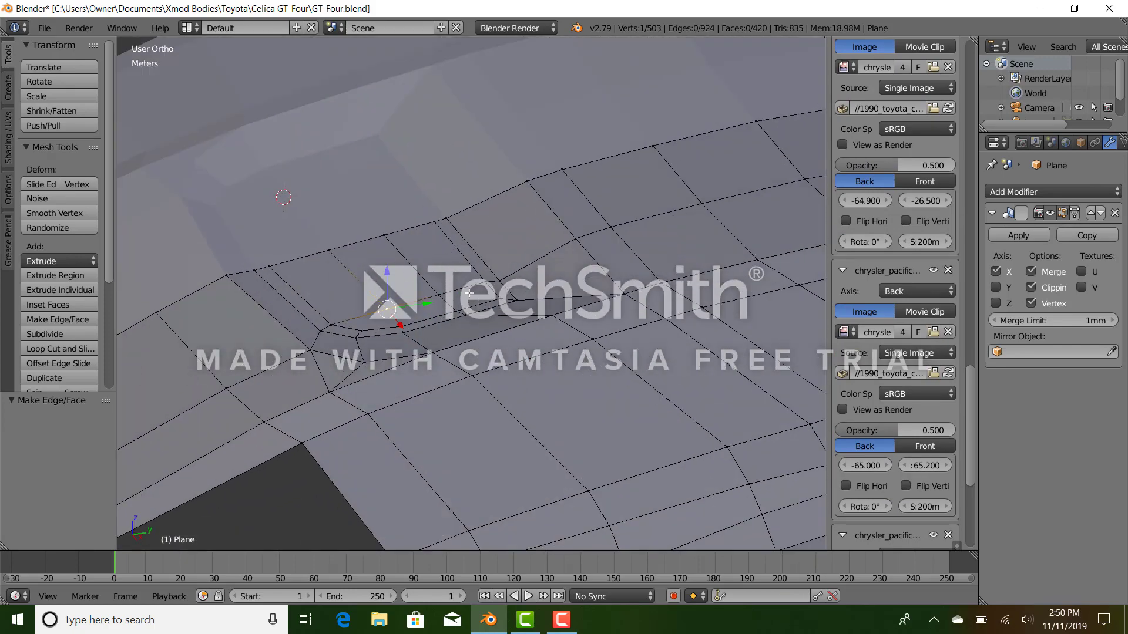
middle_click_drag(462, 313, 432, 305)
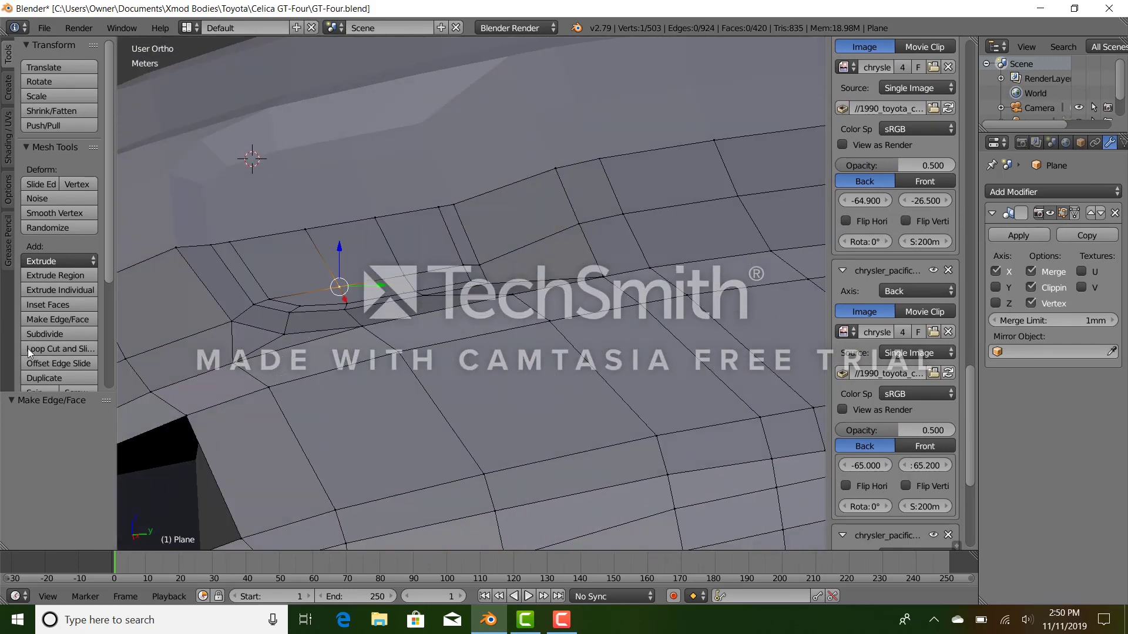
left_click(452, 212)
right_click(425, 219)
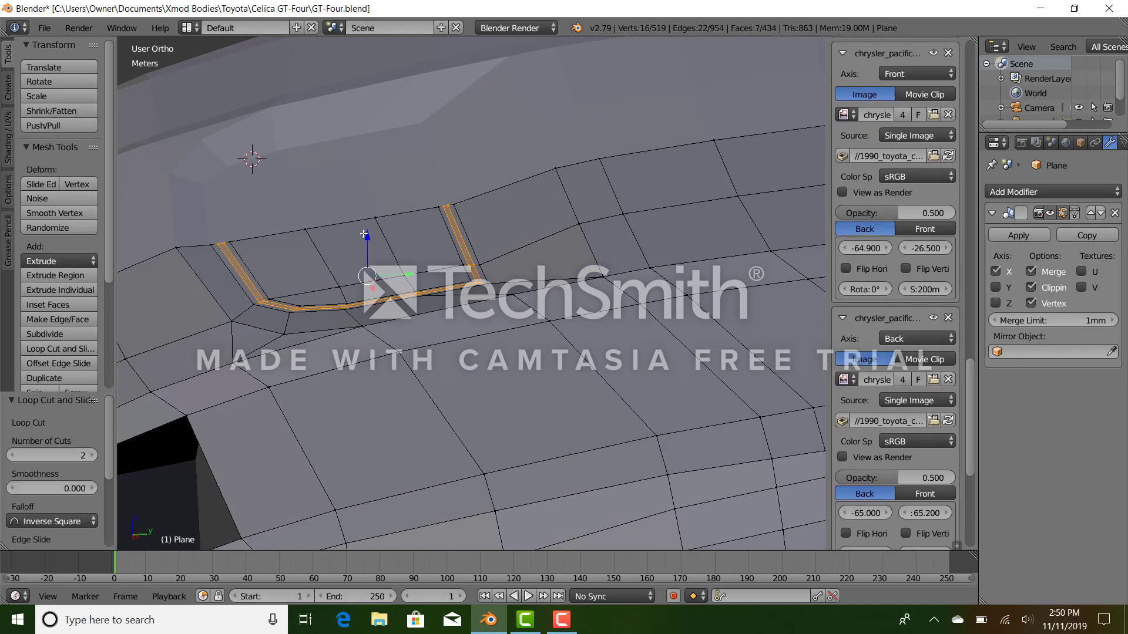
left_click_drag(367, 237, 377, 257)
Examine the hood, scoop and front fender in perspective and against the top, front and side blueprints.
key("Tab")
scroll(467, 322, "down", 3)
middle_click_drag(467, 322, 734, 305)
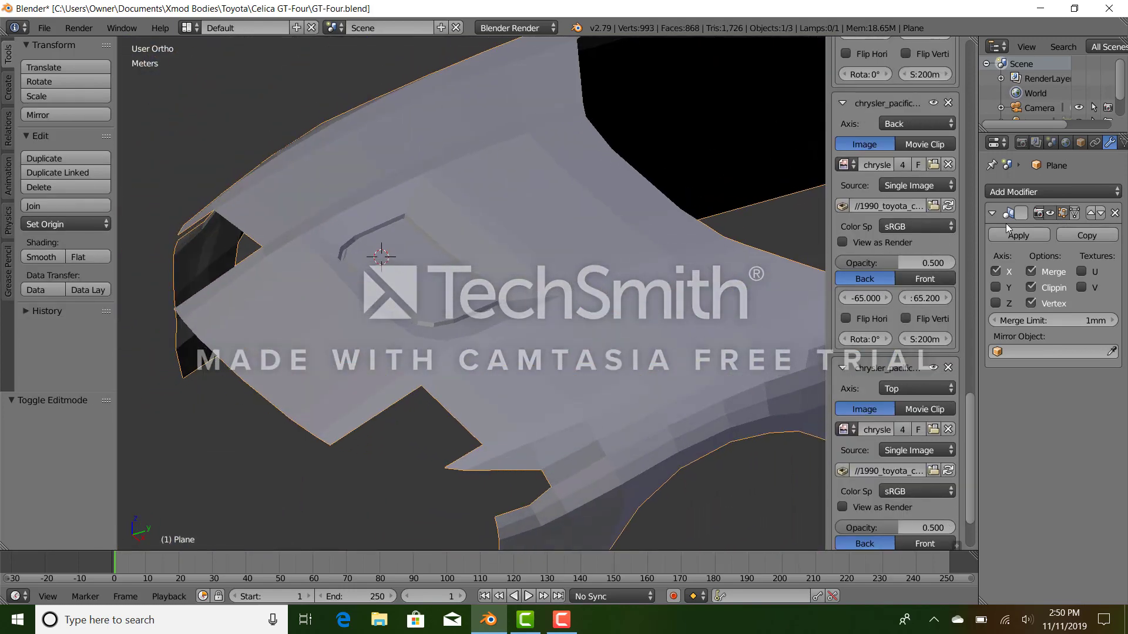
middle_click_drag(512, 390, 509, 353)
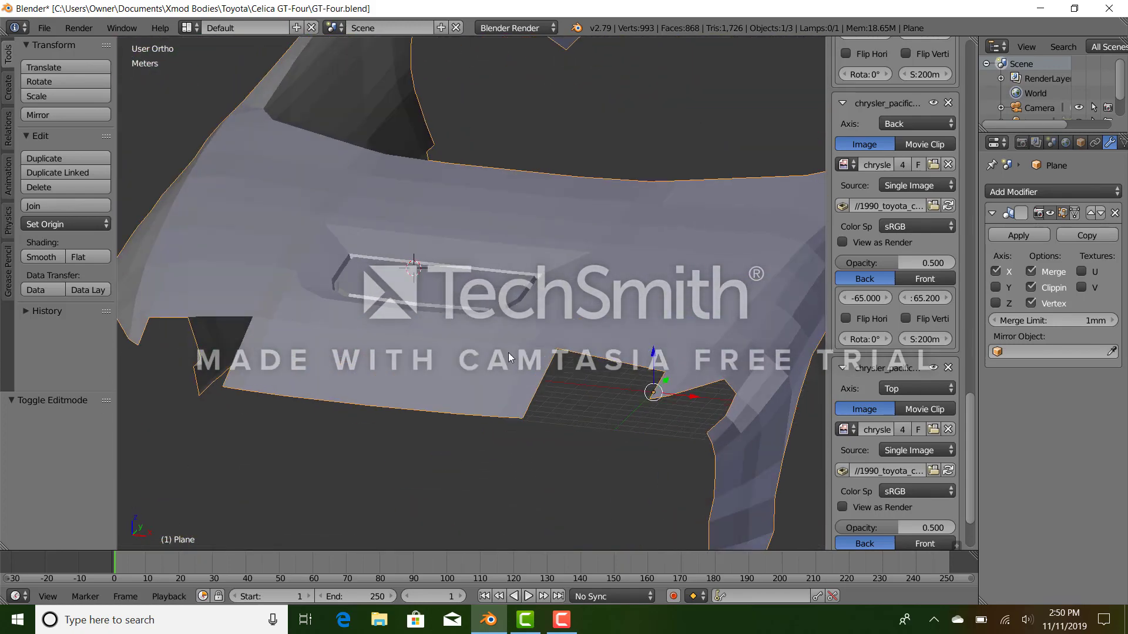
key("KP_7")
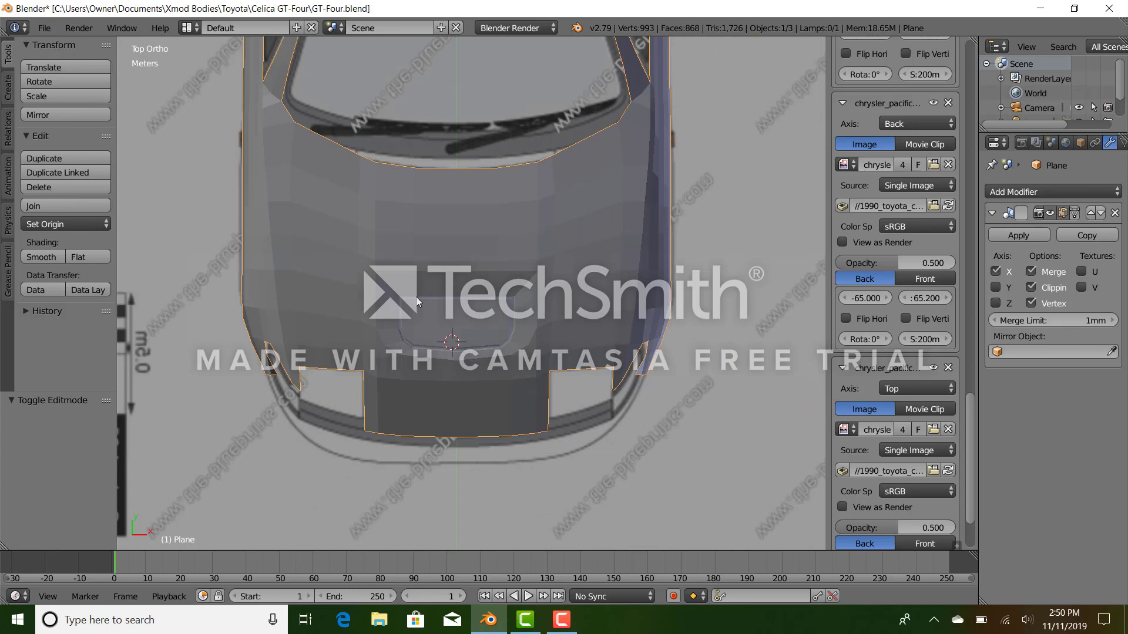
key("KP_1")
key("z")
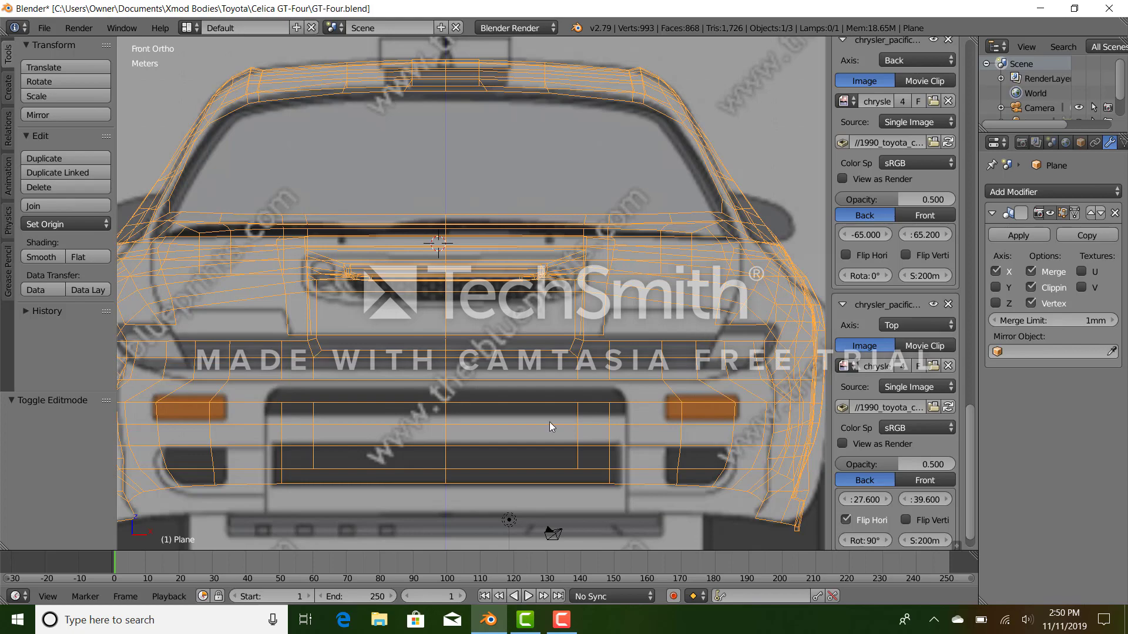
key("KP_3")
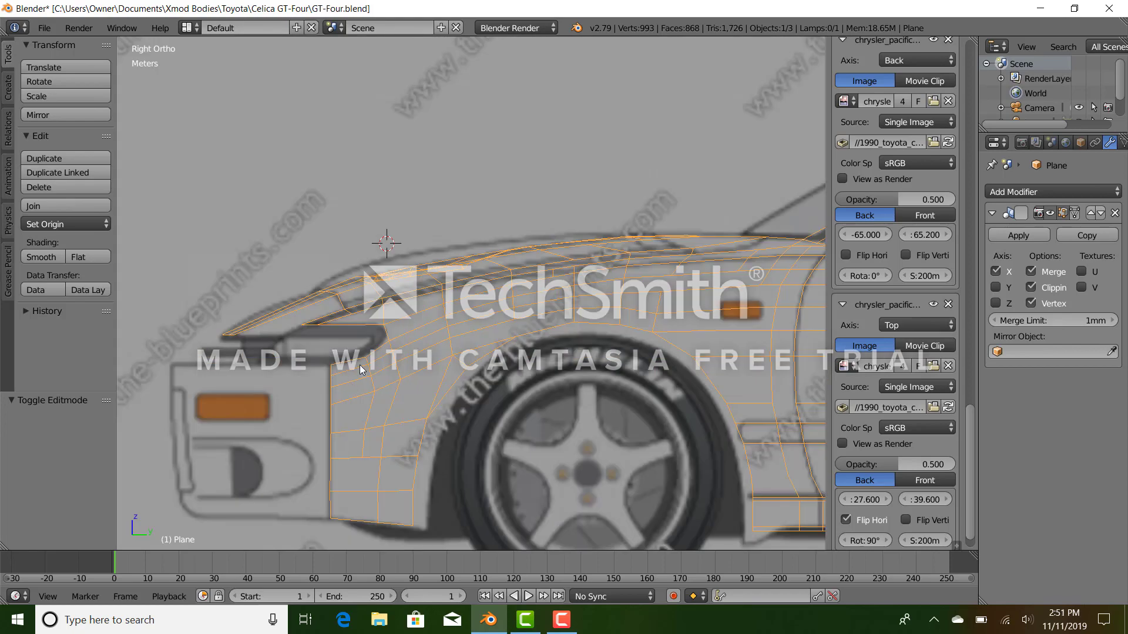
key("z")
key("Tab")
right_click(329, 381)
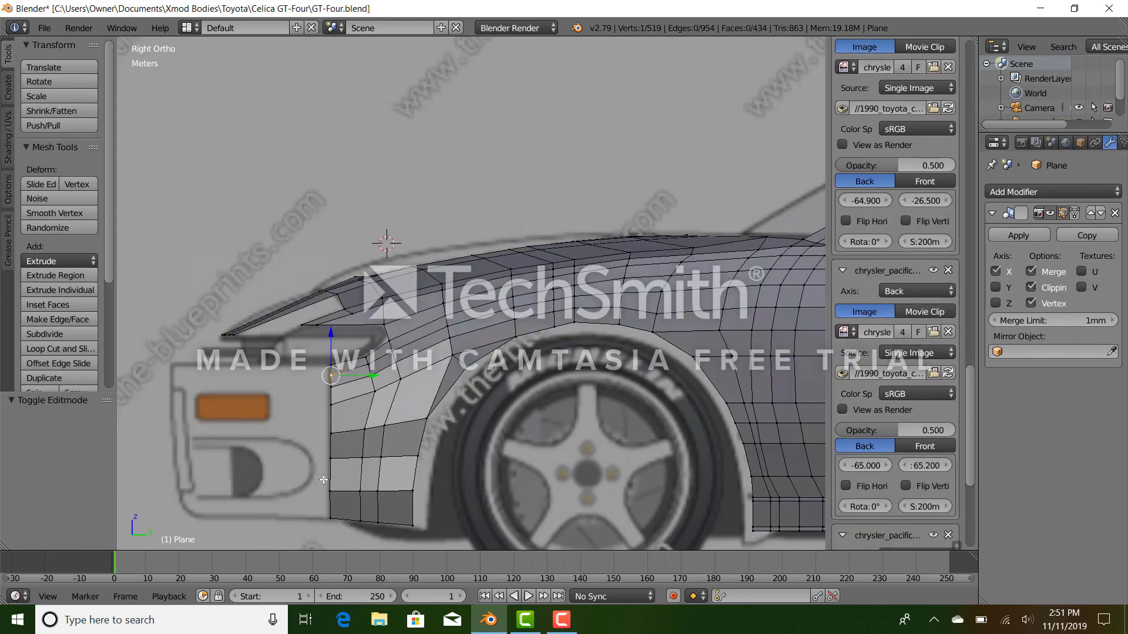
middle_click_drag(328, 385, 406, 285, "shift")
right_click(411, 261)
scroll(397, 479, "up", 2)
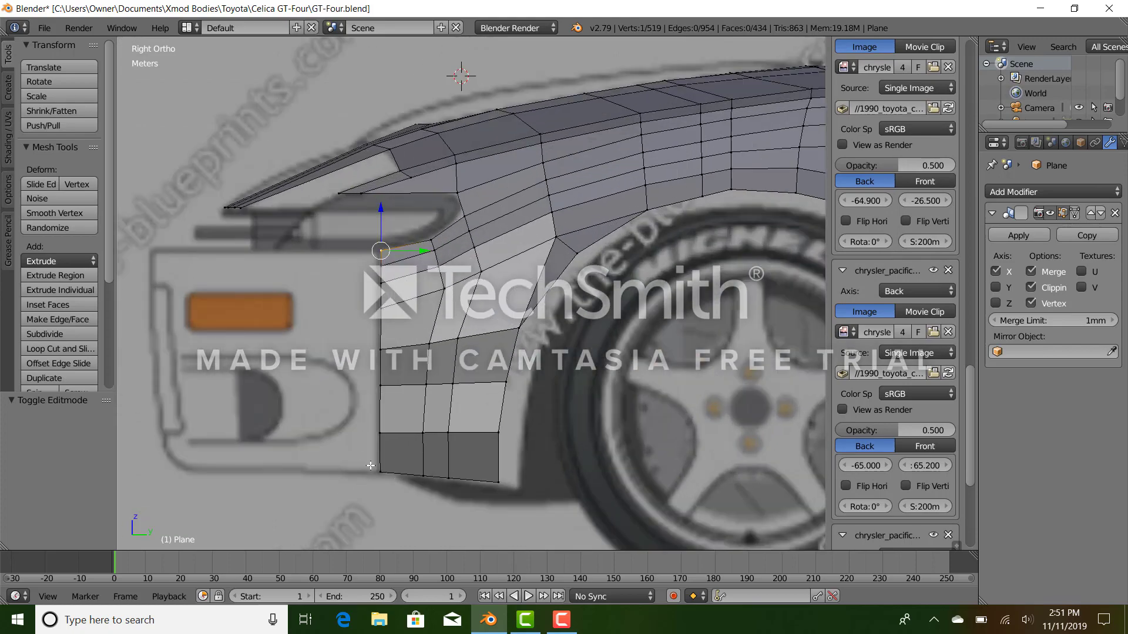
mouse_move(604, 279)
middle_mouse_down()
mouse_move(605, 337)
mouse_move(536, 437)
middle_mouse_up()
key("Tab")
key("KP_7")
scroll(595, 332, "down", 3)
key("Tab")
scroll(592, 331, "down", 1)
key("z")
scroll(536, 437, "up", 3)
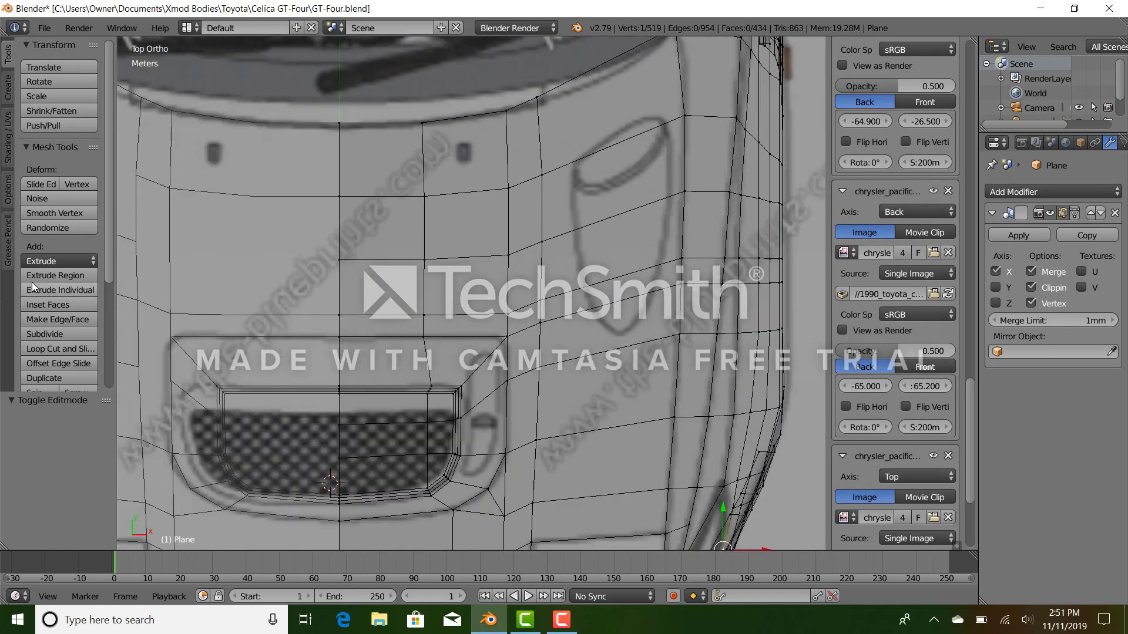
left_click(7, 89)
left_click(69, 82)
scroll(429, 451, "down", 1)
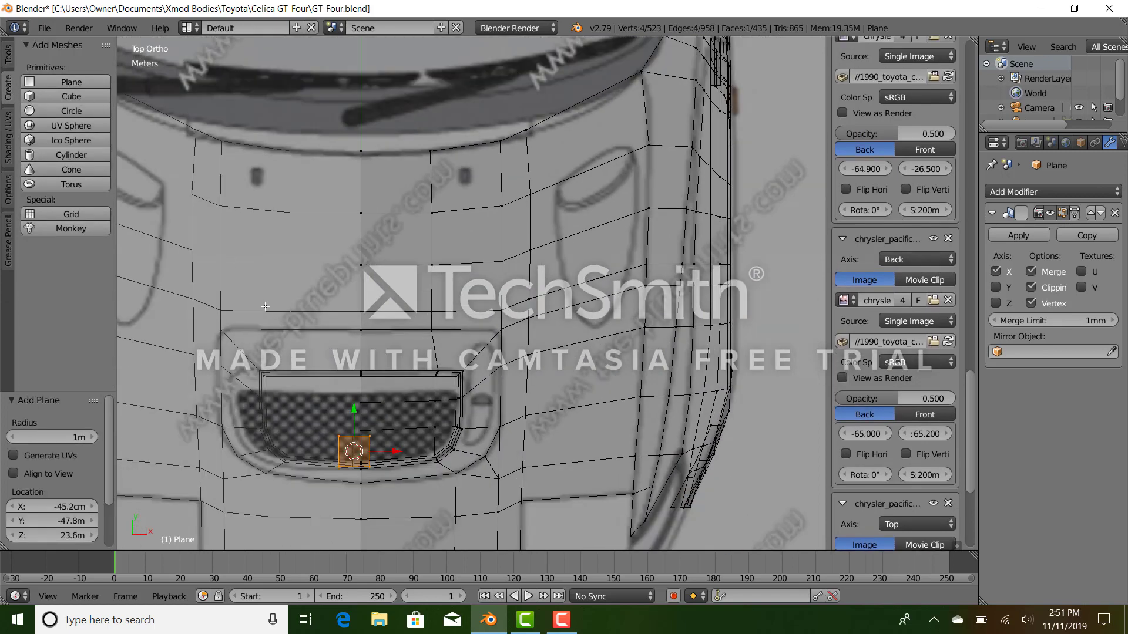
key("ctrl+z")
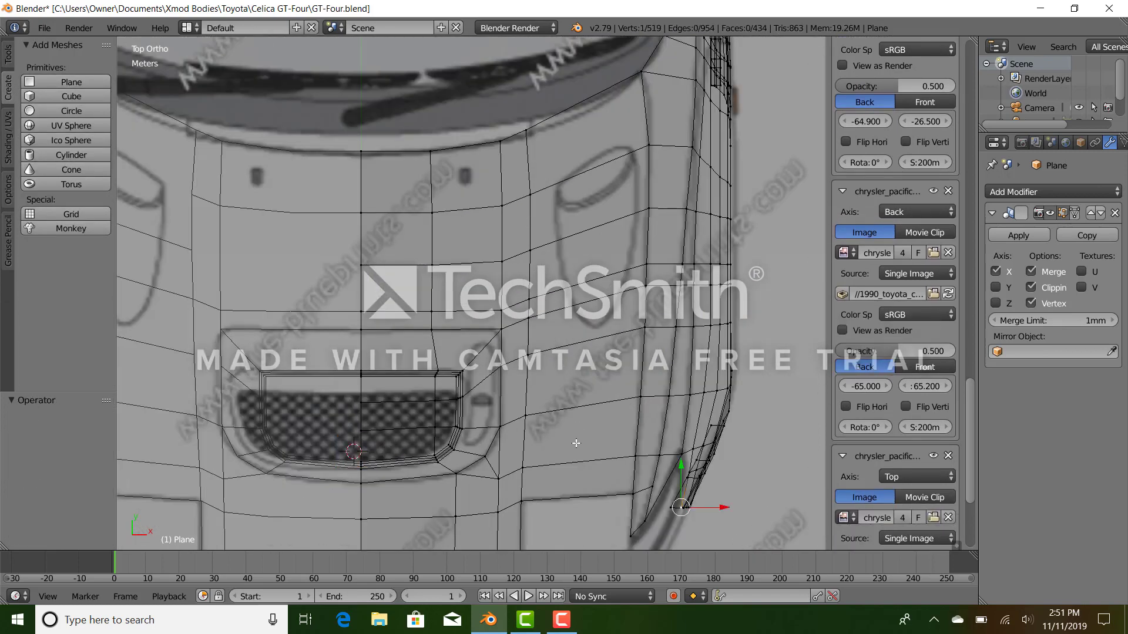
Add a plane of 1 m radius over the front fender, move it onto the hood's side vent outline, and narrow it by its outer edge.
left_click(703, 433)
left_click(58, 83)
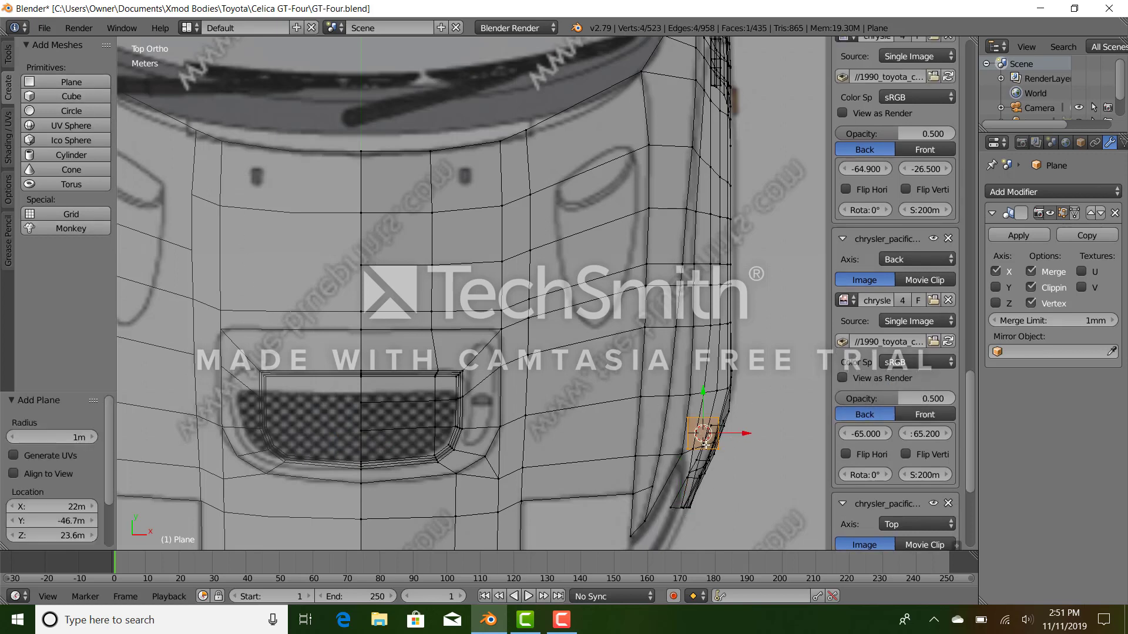
key("g")
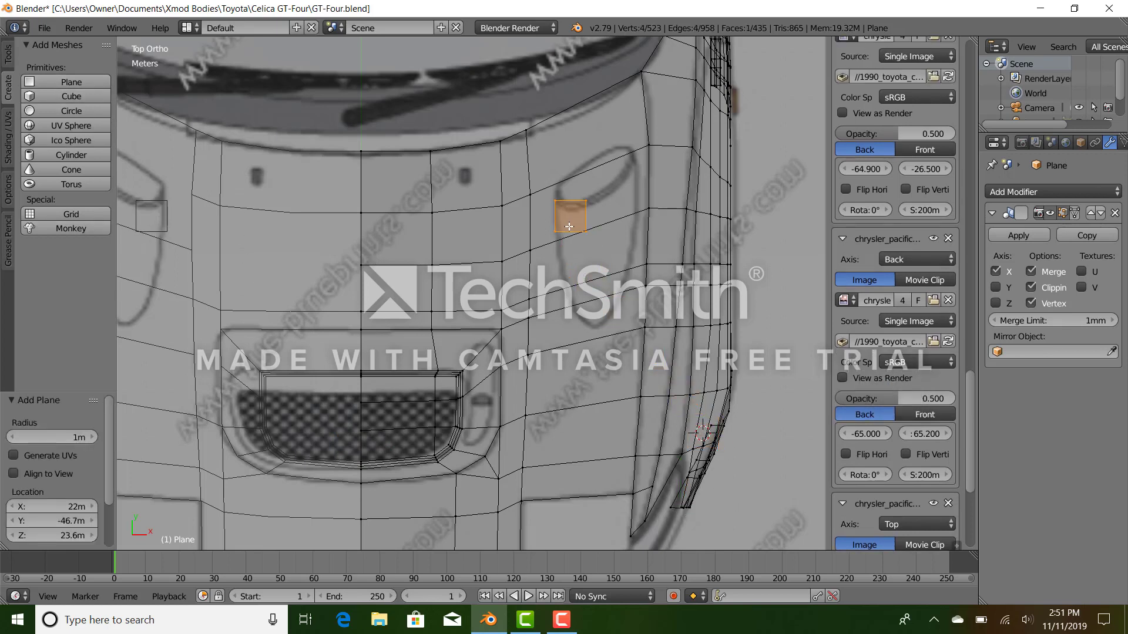
left_click(572, 244)
scroll(571, 244, "up", 2)
right_click(620, 199, "ctrl")
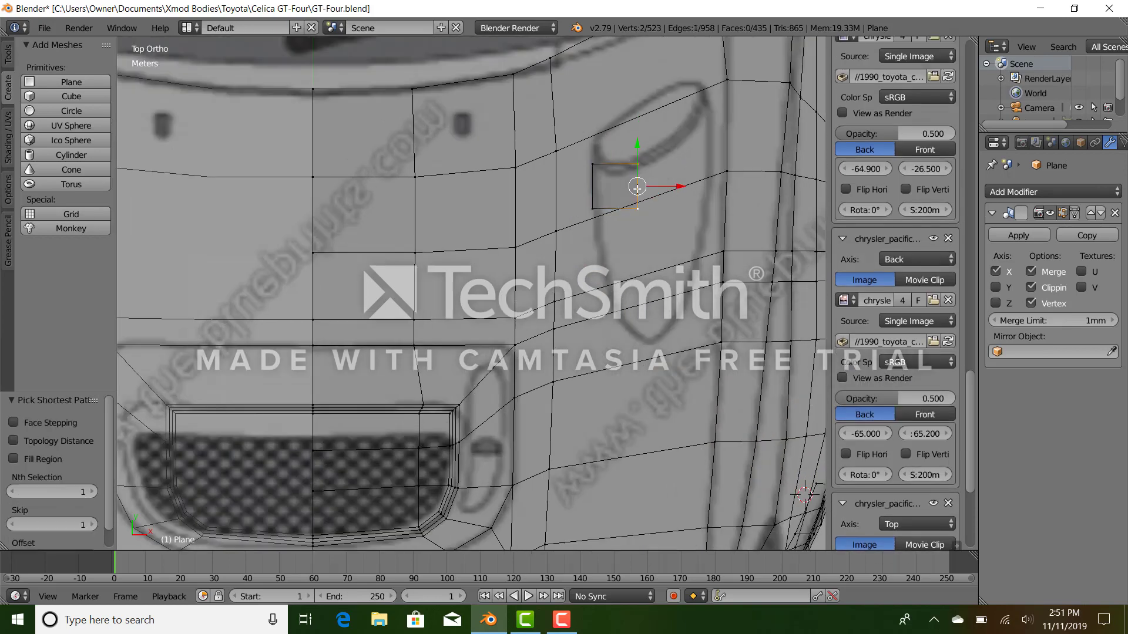
left_click(615, 202)
Stretch the plane's front edge forward along the vent's inner side, and pull its front outer corner back to form a tapered strip.
right_click(616, 216)
right_click(593, 211, "ctrl")
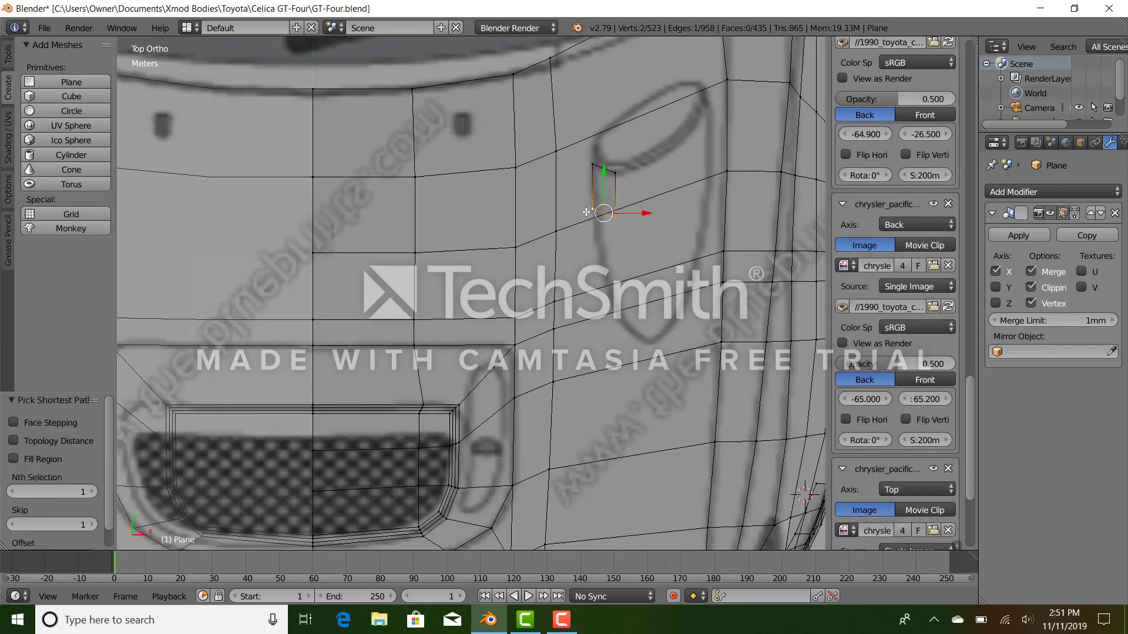
key("g")
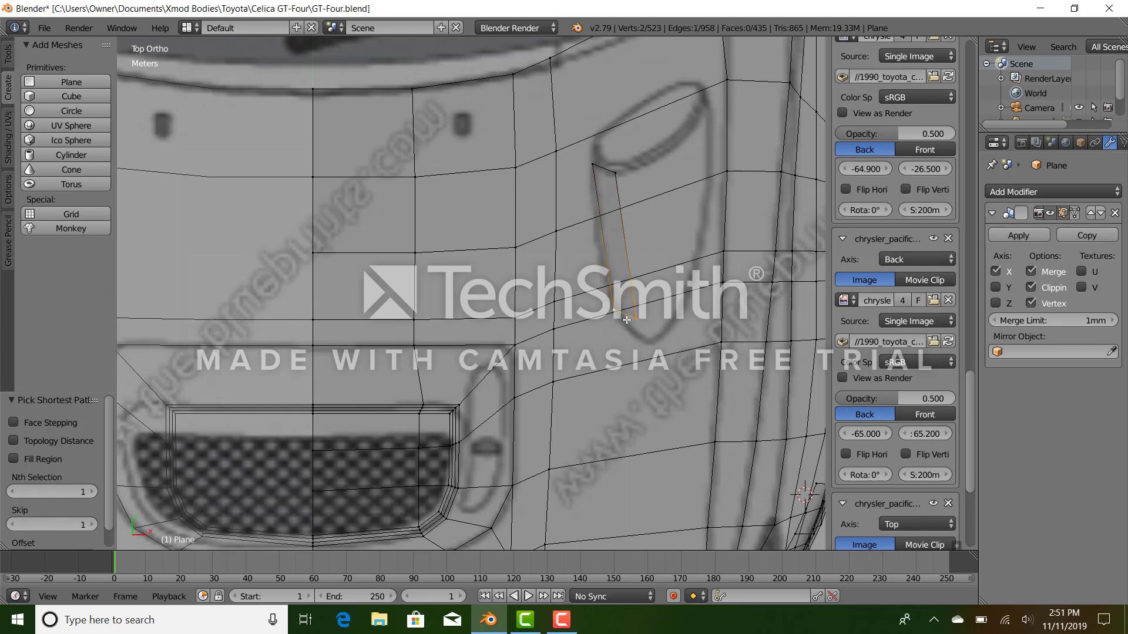
left_click(626, 319)
right_click(638, 323)
key("g")
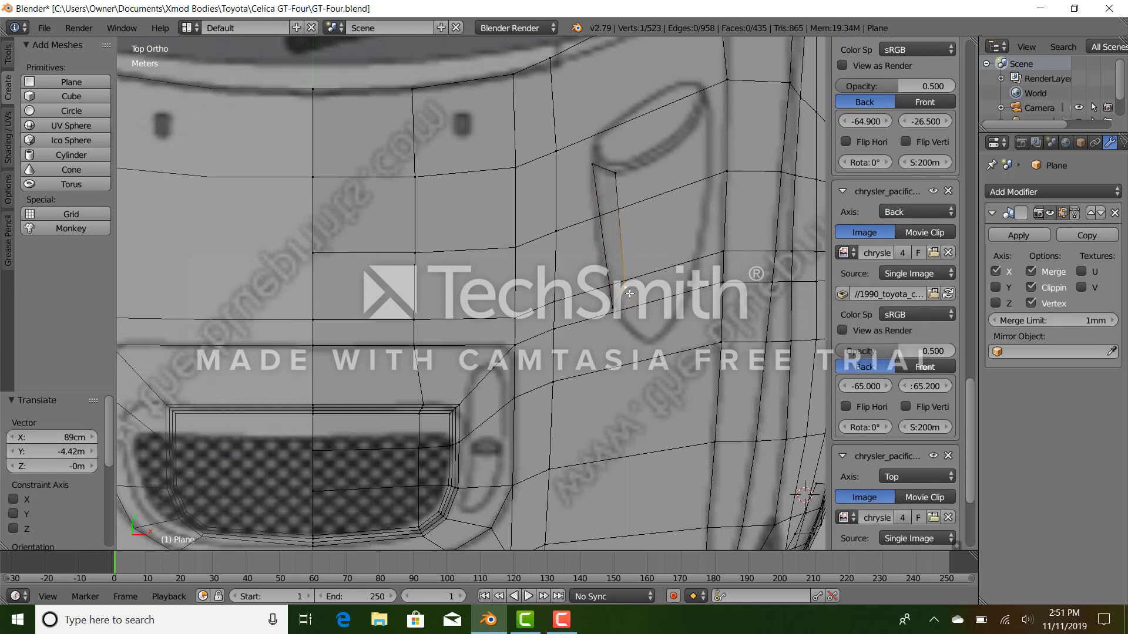
left_click(628, 292)
Lower the vent strip's front inner corner vertically by about 88.3 cm.
right_click(607, 176, "ctrl")
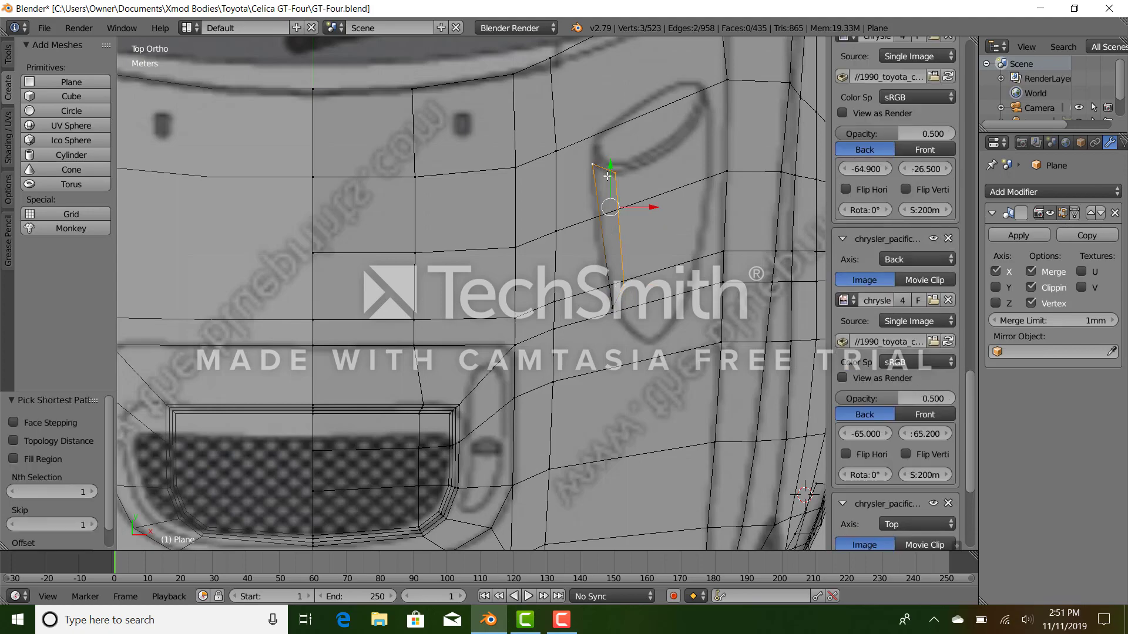
right_click(617, 309, "shift")
key("KP_3")
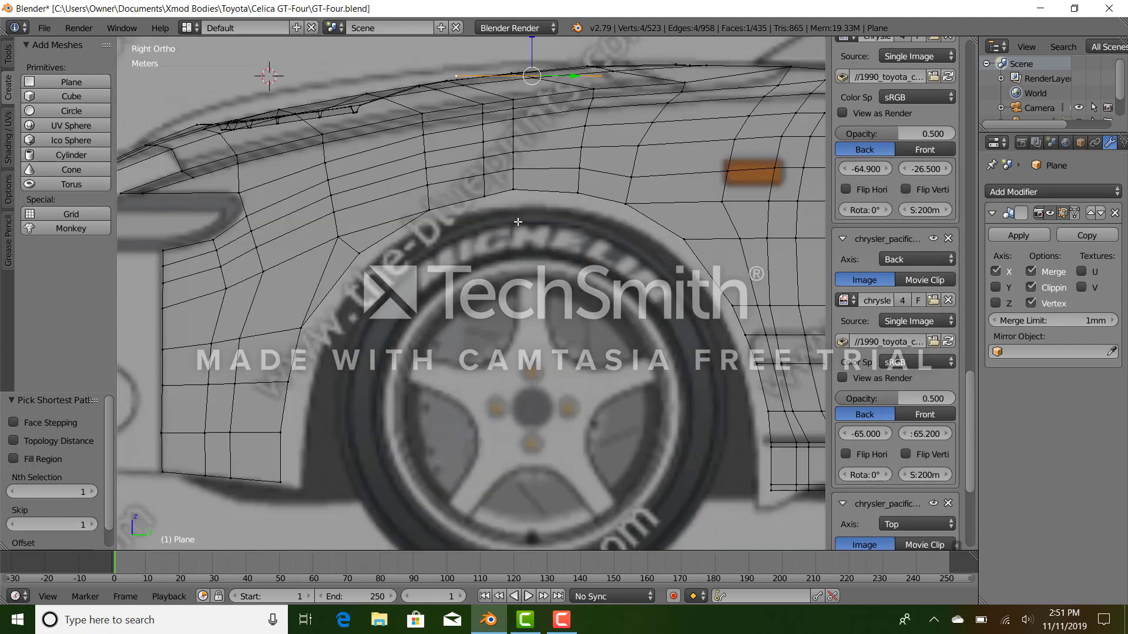
scroll(527, 157, "up", 3)
middle_click_drag(527, 157, 327, 200)
right_click(327, 202)
left_click_drag(331, 177, 338, 204)
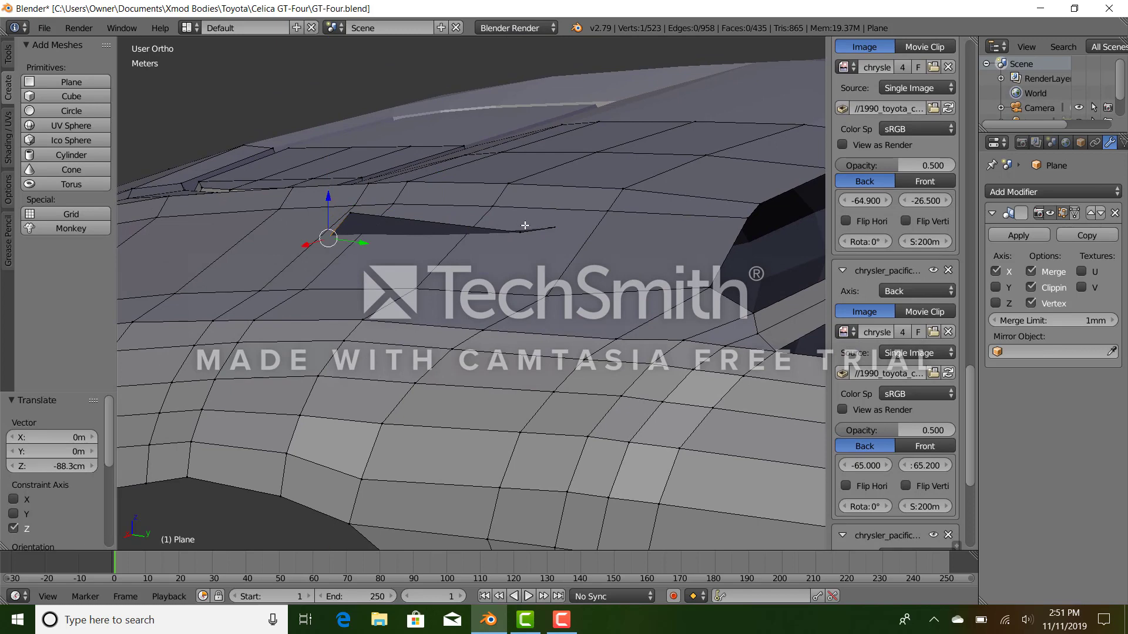
Raise the vent strip's rear outer corner by about 62.1 cm and lower its front outer corner slightly.
right_click(519, 232)
key("KP_3")
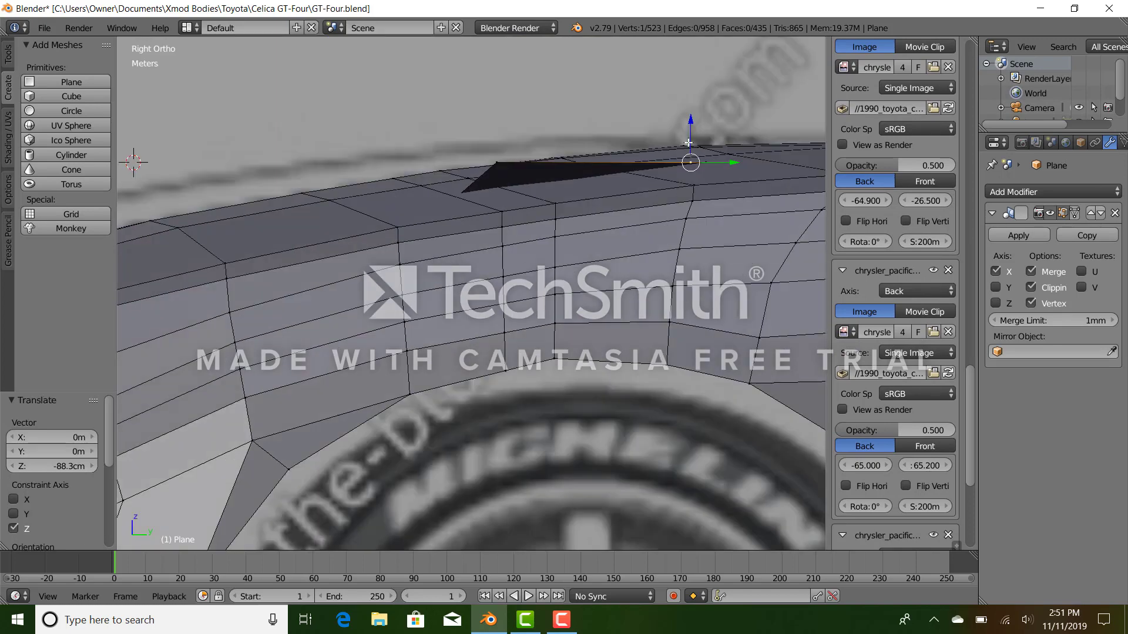
left_click_drag(689, 142, 692, 118)
right_click(499, 158)
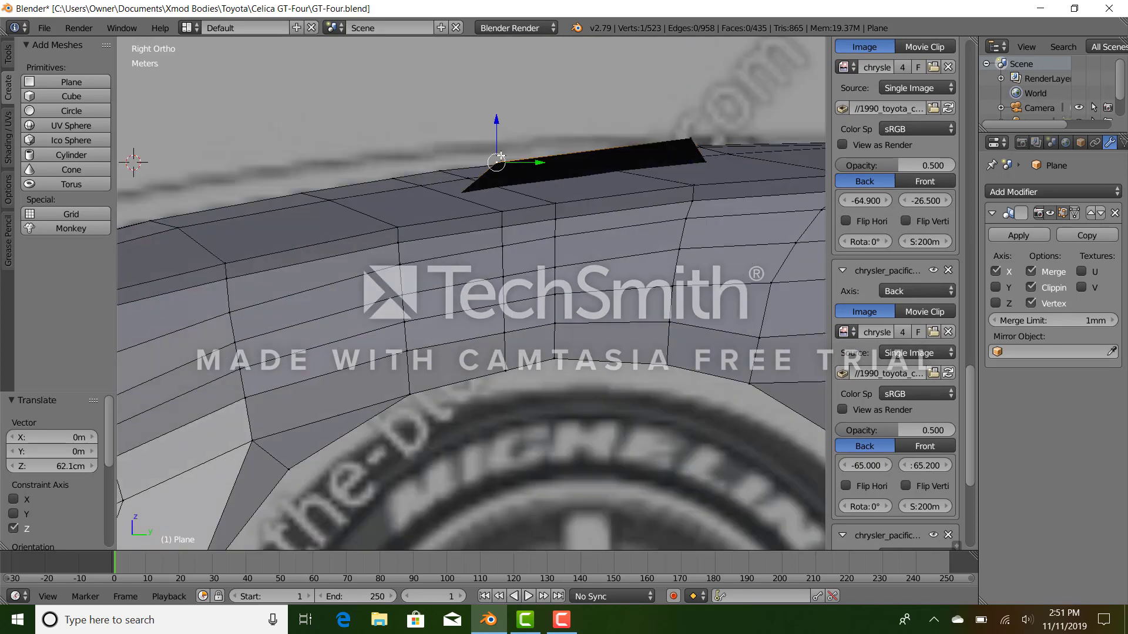
left_click_drag(498, 129, 500, 149)
Extrude the vent strip's outer edge across the vent, and shift the new front corner about 54.5 cm inward and 24 cm forward.
middle_click_drag(500, 150, 503, 252)
right_click(495, 251, "ctrl")
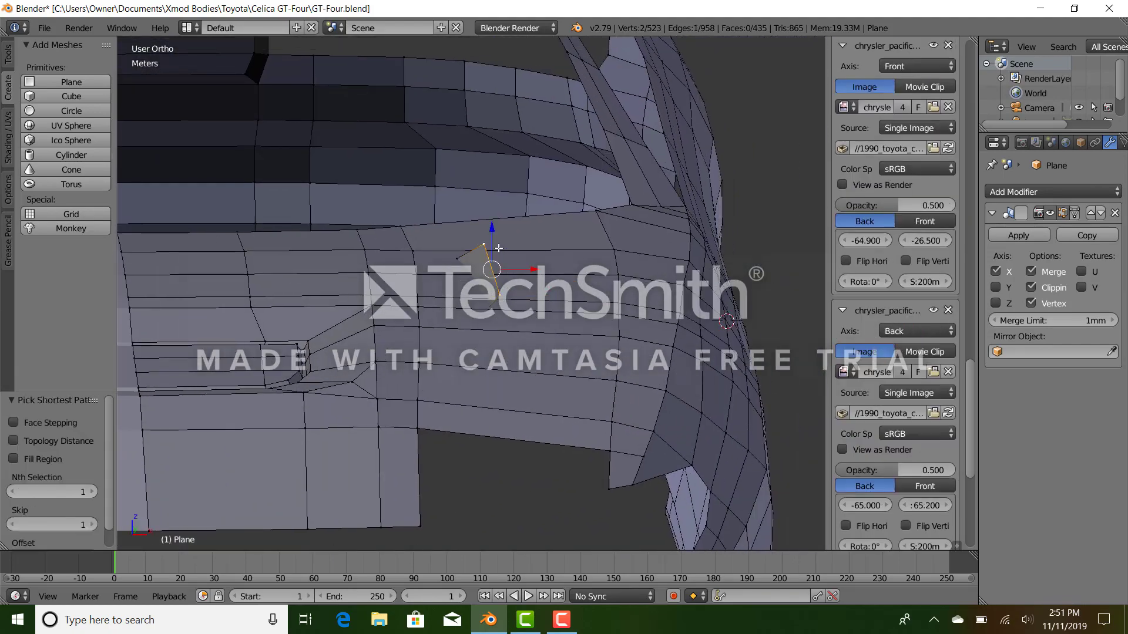
key("KP_7")
key("z")
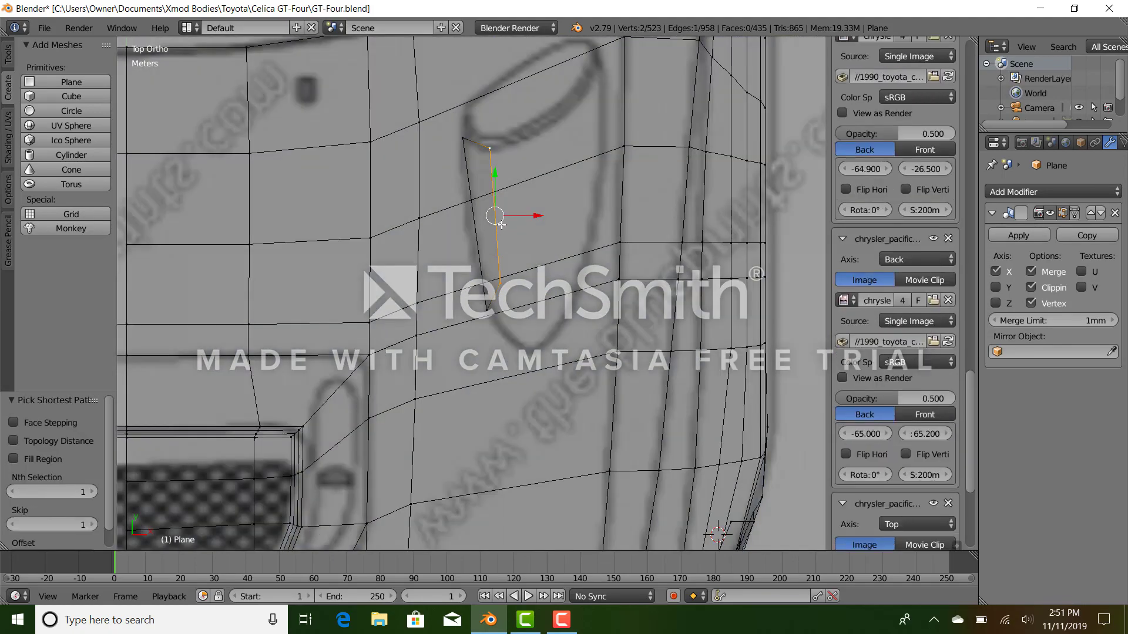
key("e")
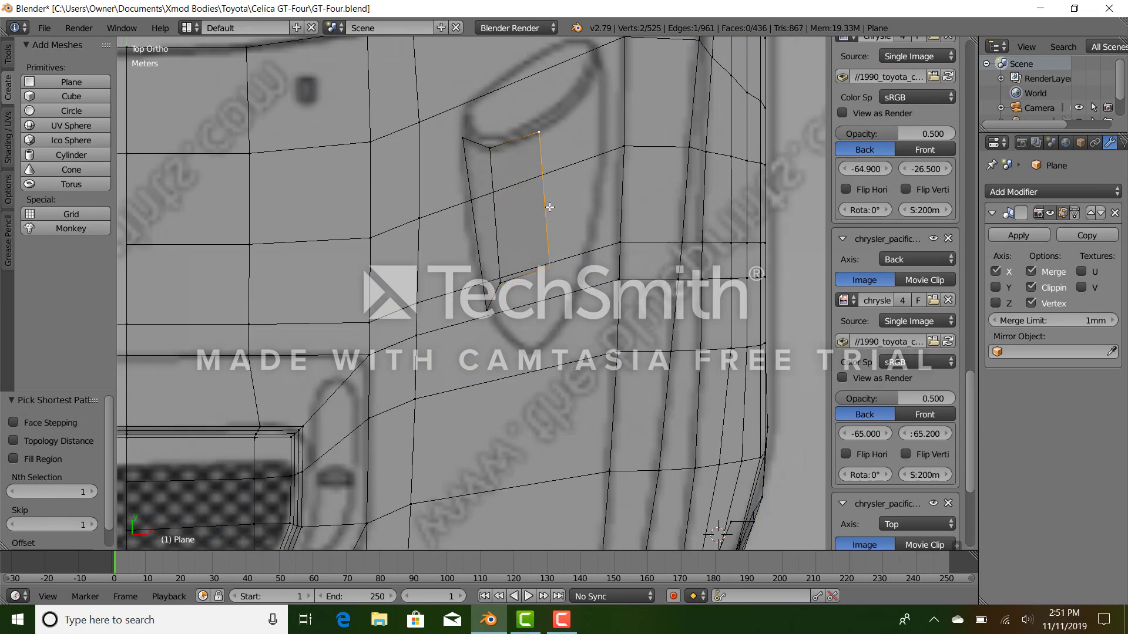
left_click(545, 213)
right_click(542, 275)
Extrude the vent's outer edge about 1.59 m outward and 1.18 m rearward, then shift its front corner about 50.2 cm inward and 89.4 cm forward.
right_click(542, 147, "ctrl")
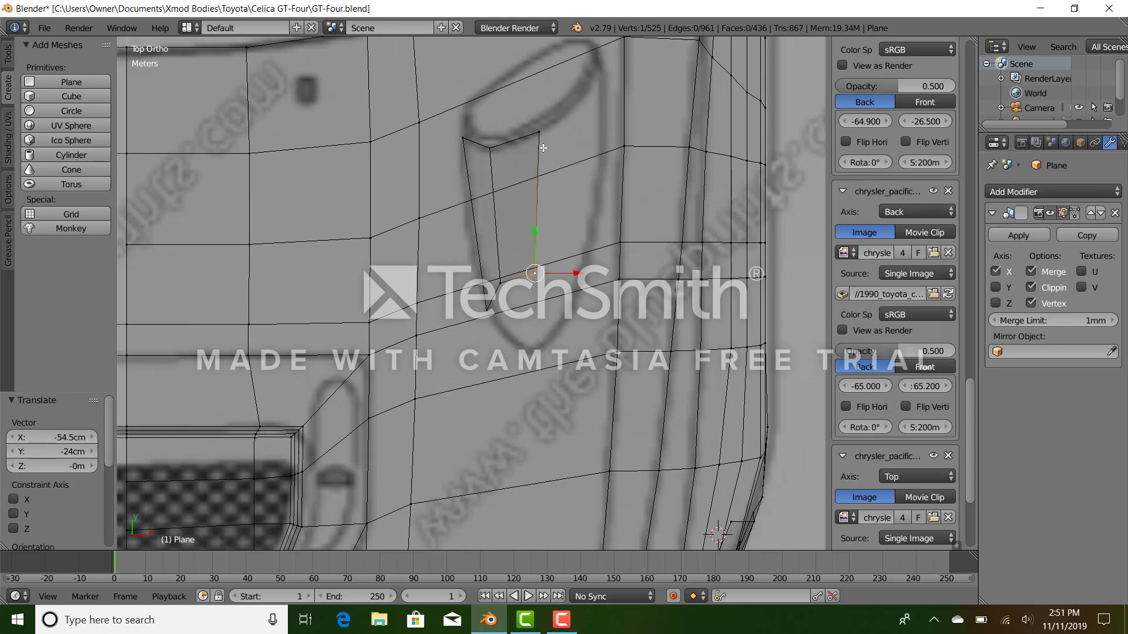
key("KP_1")
key("z")
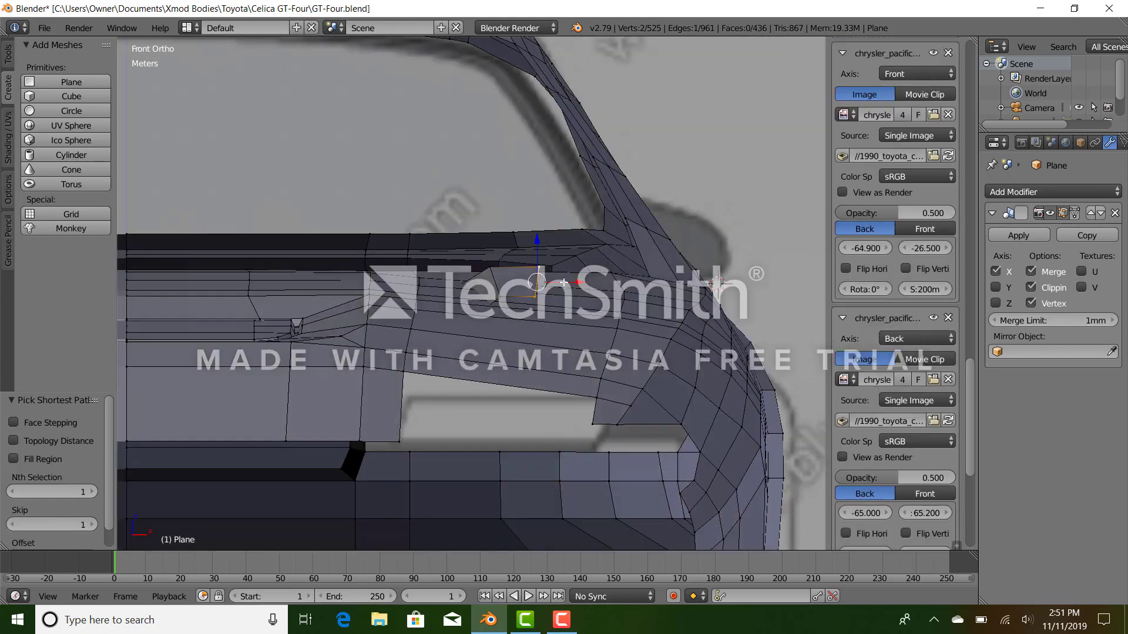
middle_click_drag(545, 263, 501, 329)
key("KP_7")
key("z")
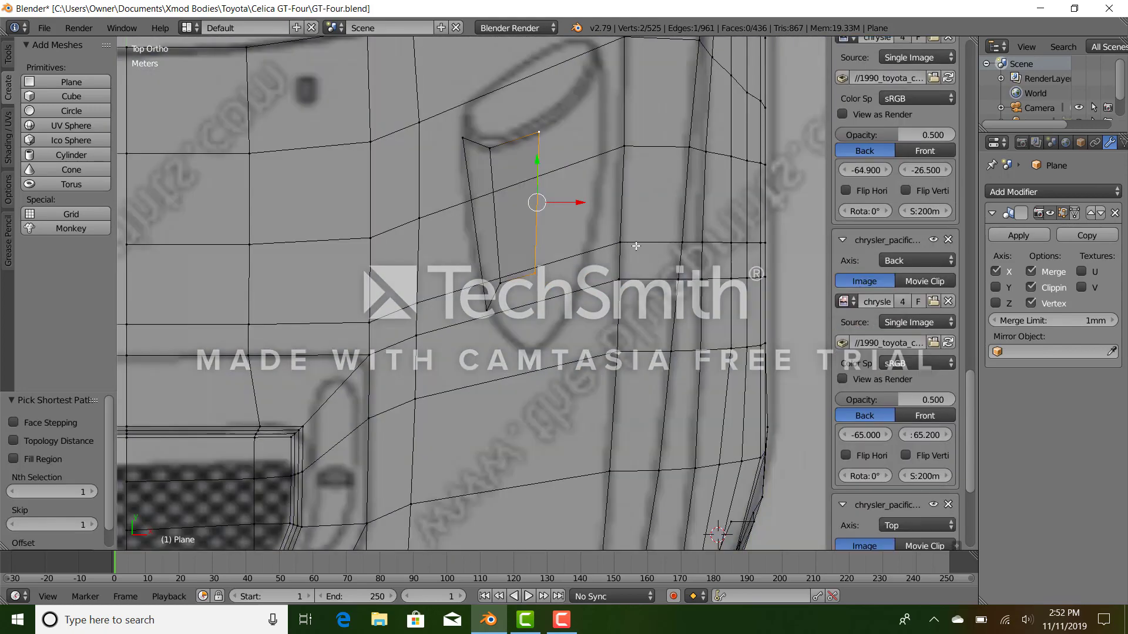
middle_click_drag(572, 219, 549, 259, "shift")
key("e")
left_click(570, 223)
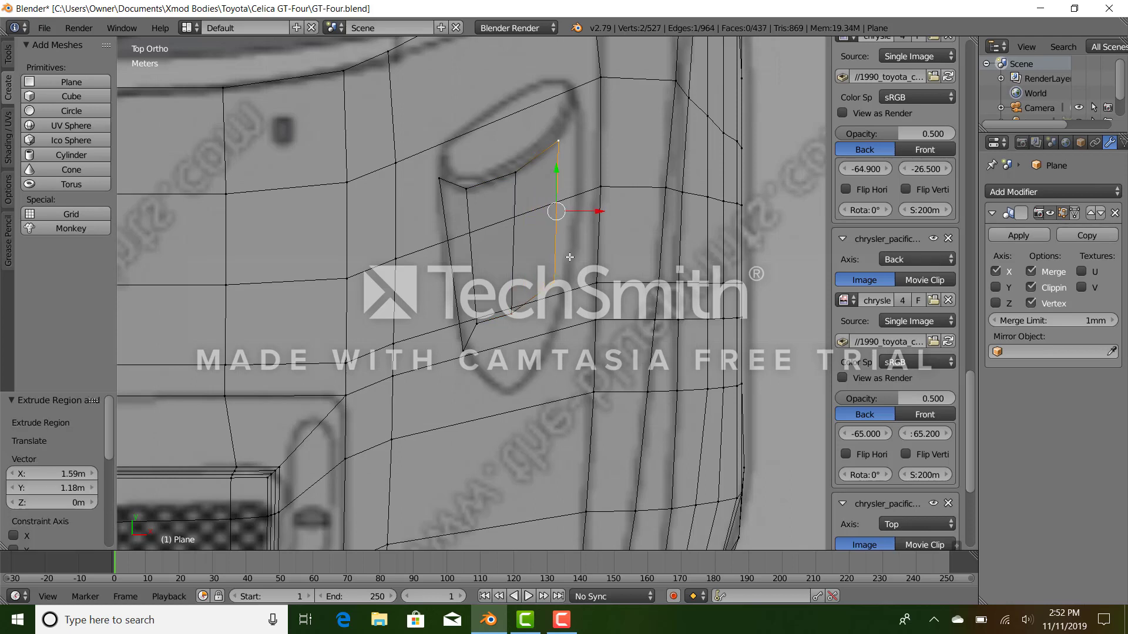
right_click_drag(560, 289, 547, 314)
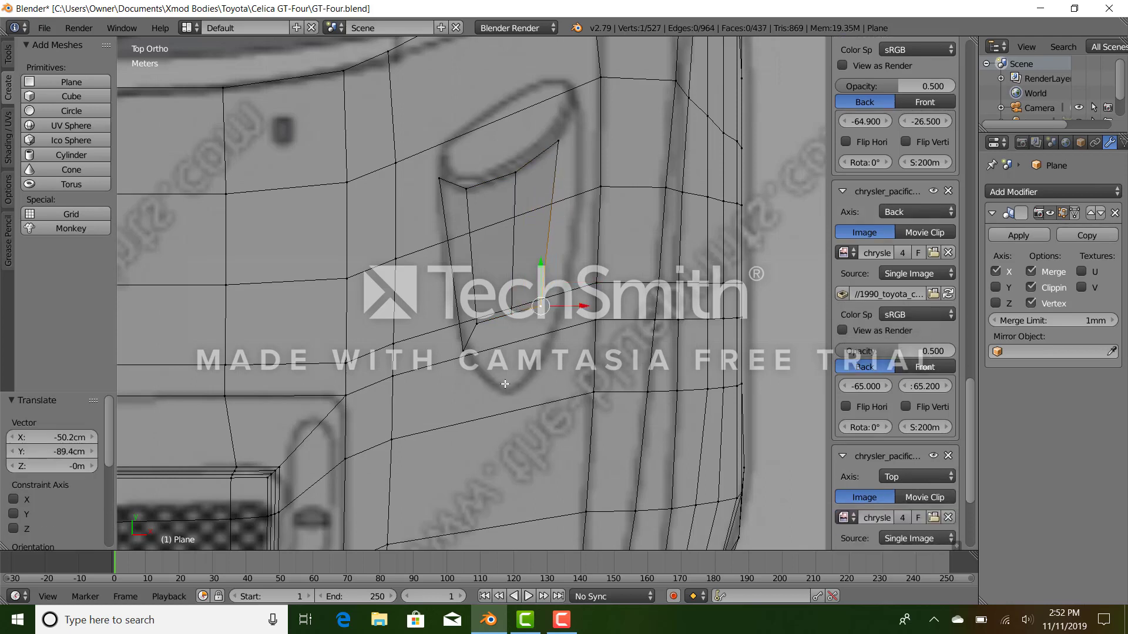
Extrude the vent's outermost edge about 72 cm outward and 1.29 m rearward to reach the outline's outer side.
right_click(571, 147, "ctrl")
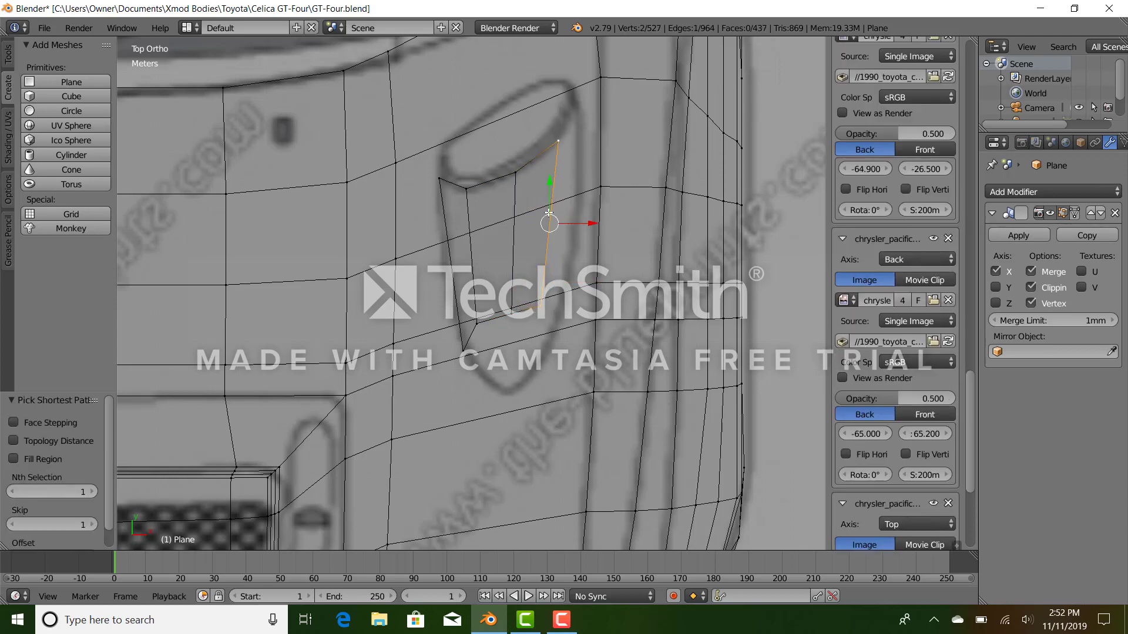
key("e")
left_click(577, 188)
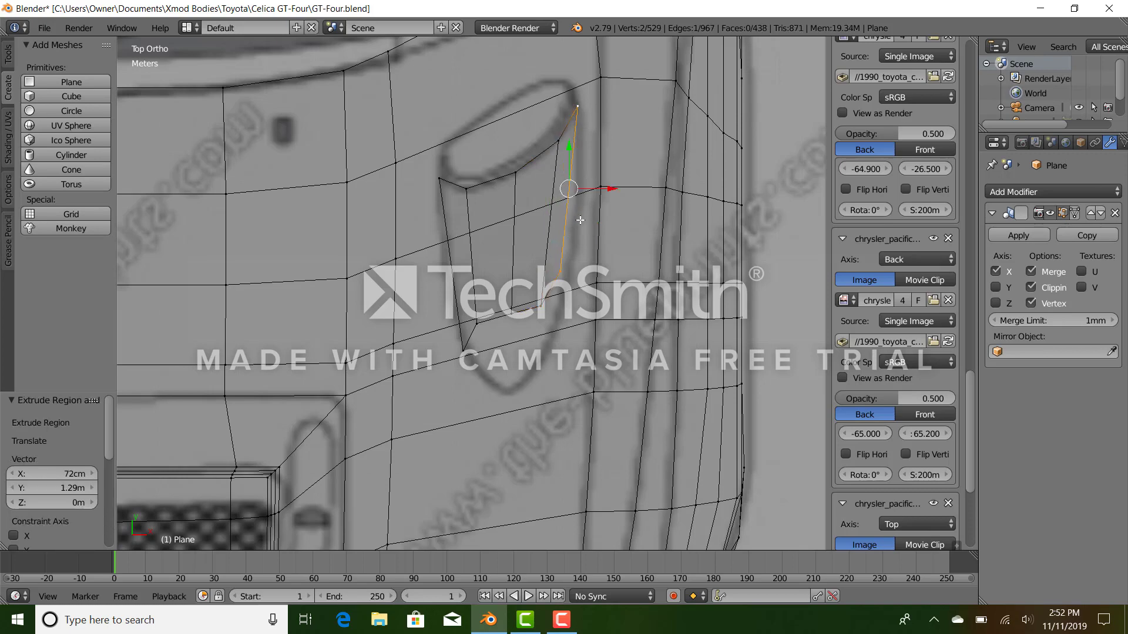
Move the vent's front outer corner 1.2 m forward and lower the vent's whole outer edge by 58.9 cm.
right_click(561, 272)
right_click_drag(564, 273, 561, 304)
right_click(577, 107, "ctrl")
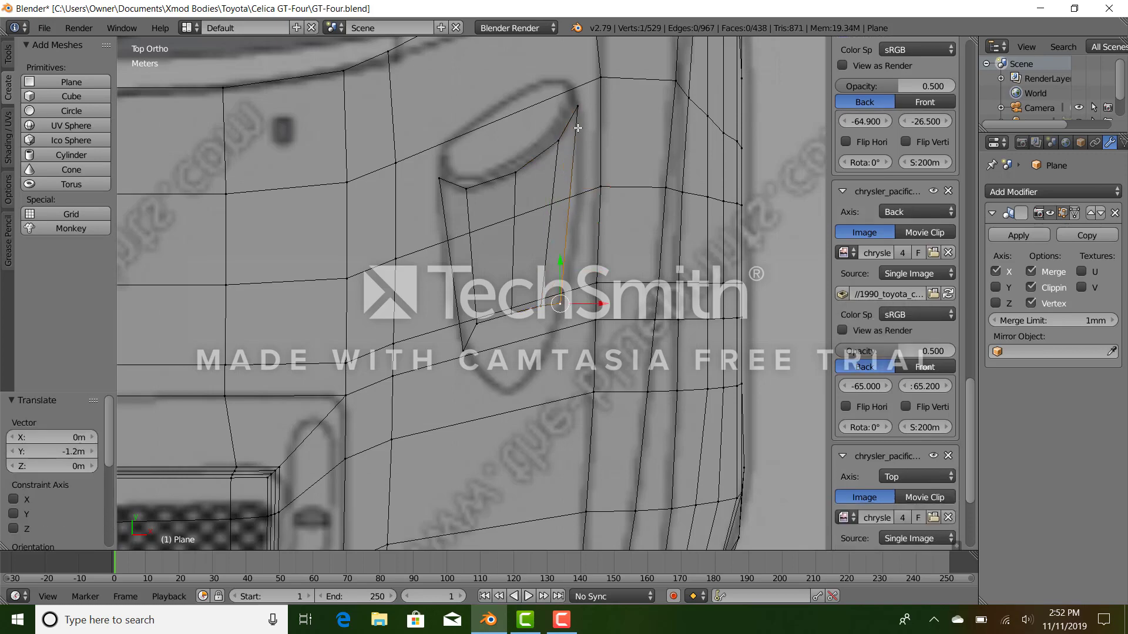
key("KP_3")
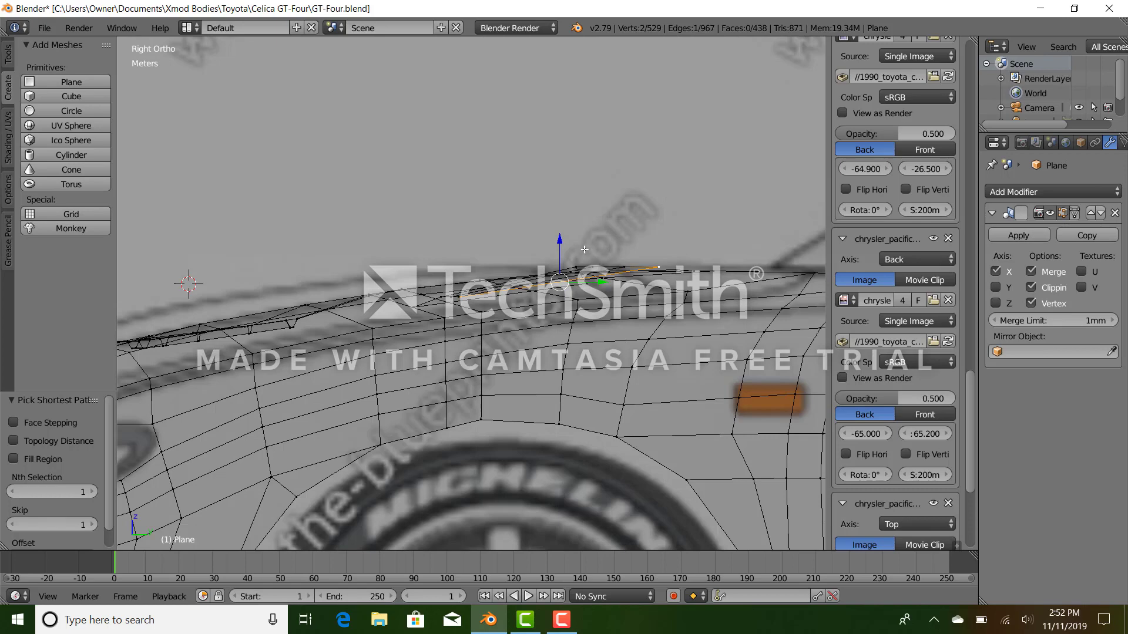
key("g")
key("z")
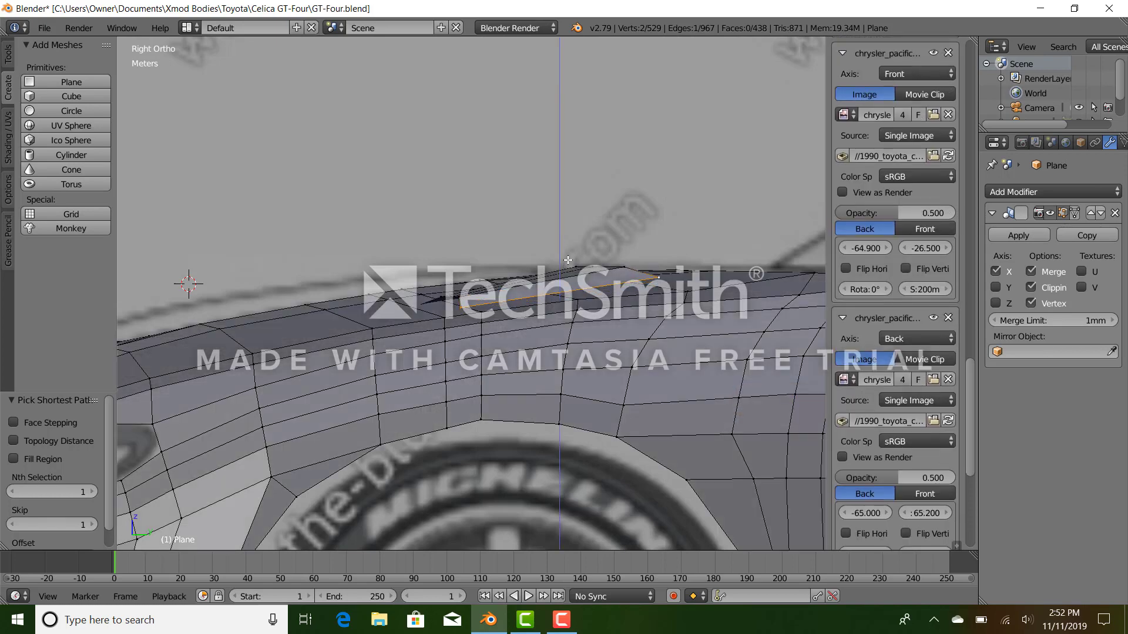
left_click(569, 266)
left_click(568, 266)
Lower the vent's rear outer corner by 45.8 cm.
right_click(654, 271)
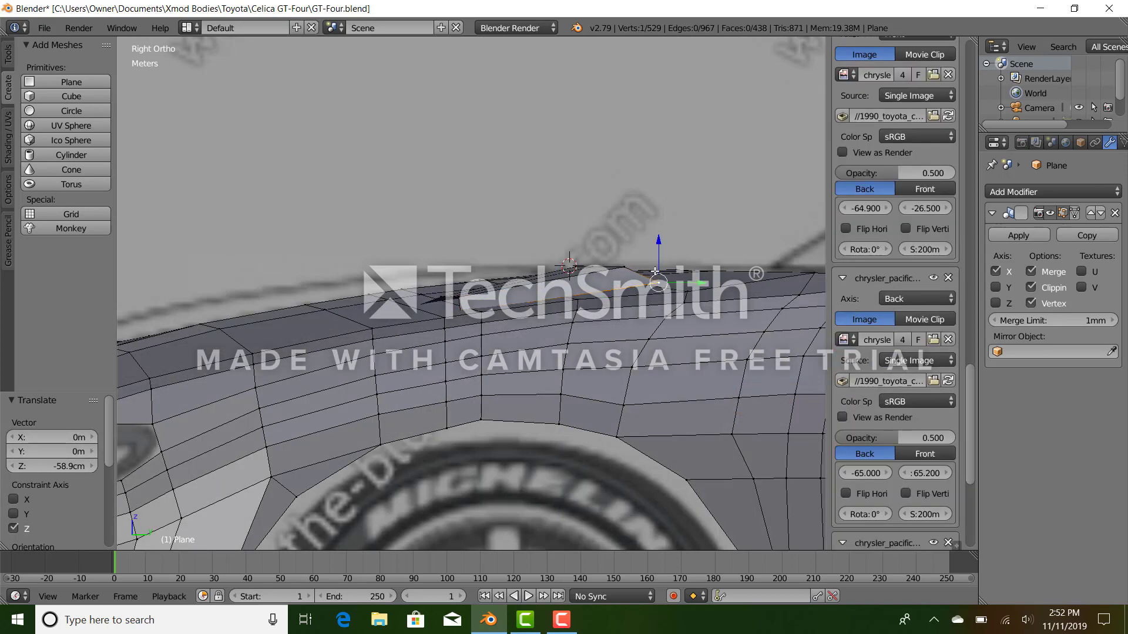
left_click(665, 256)
left_click_drag(659, 247, 661, 260)
Extrude the vent's front middle vertex 2.9 m forward and 5.05 cm inward to the outline's tip, and lower it toward the hood.
middle_click_drag(661, 260, 549, 363)
key("KP_7")
scroll(510, 366, "up", 3)
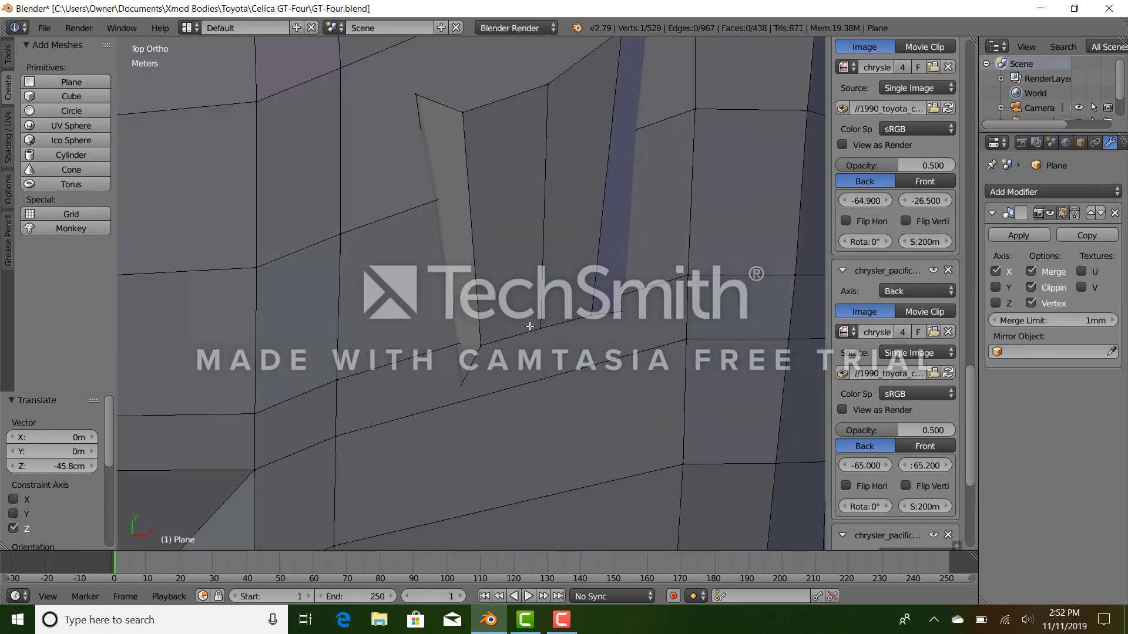
key("z")
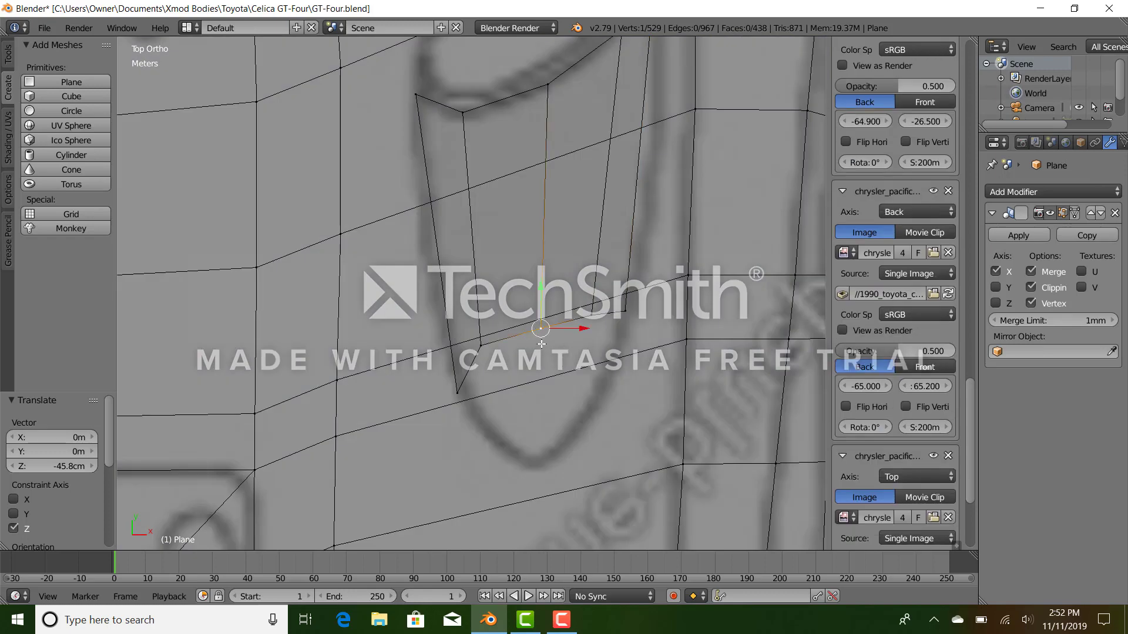
key("e")
left_click(538, 482)
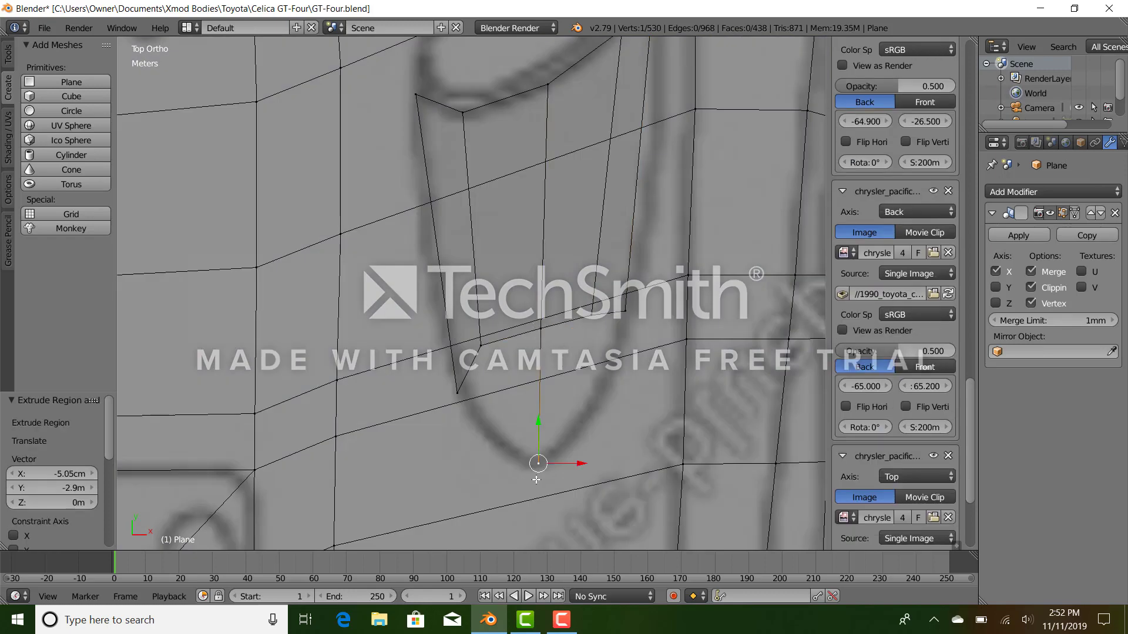
key("KP_3")
key("z")
key("g")
key("z")
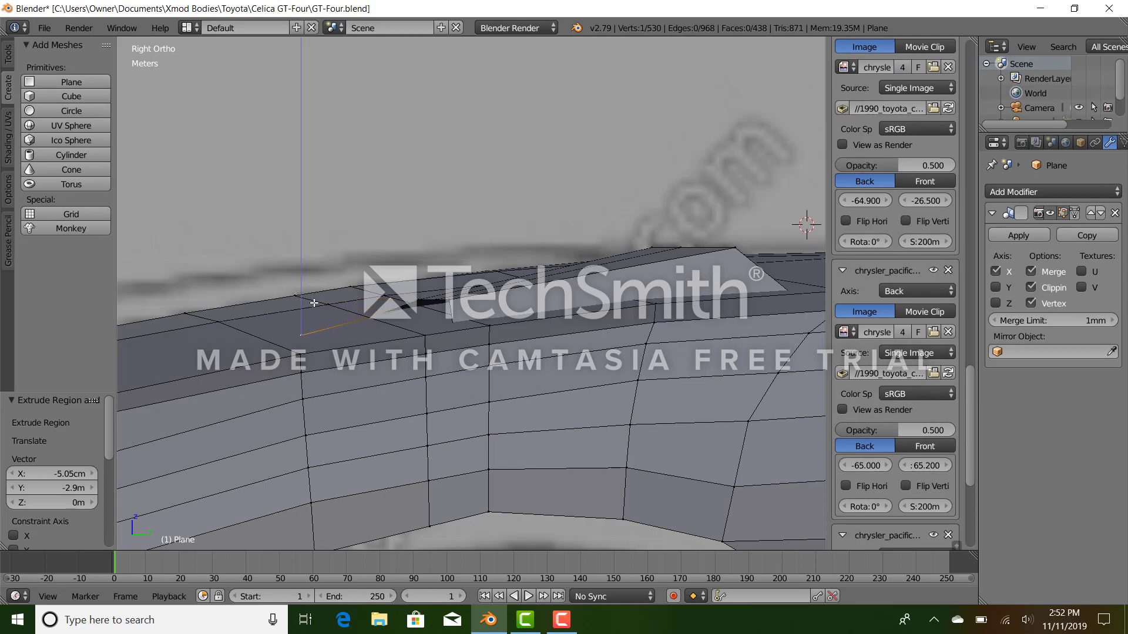
left_click(314, 303)
Fill the gaps between the vent's front edge and its pointed tip with triangular faces on both sides.
middle_click_drag(314, 303, 480, 320)
left_click(481, 320, "ctrl")
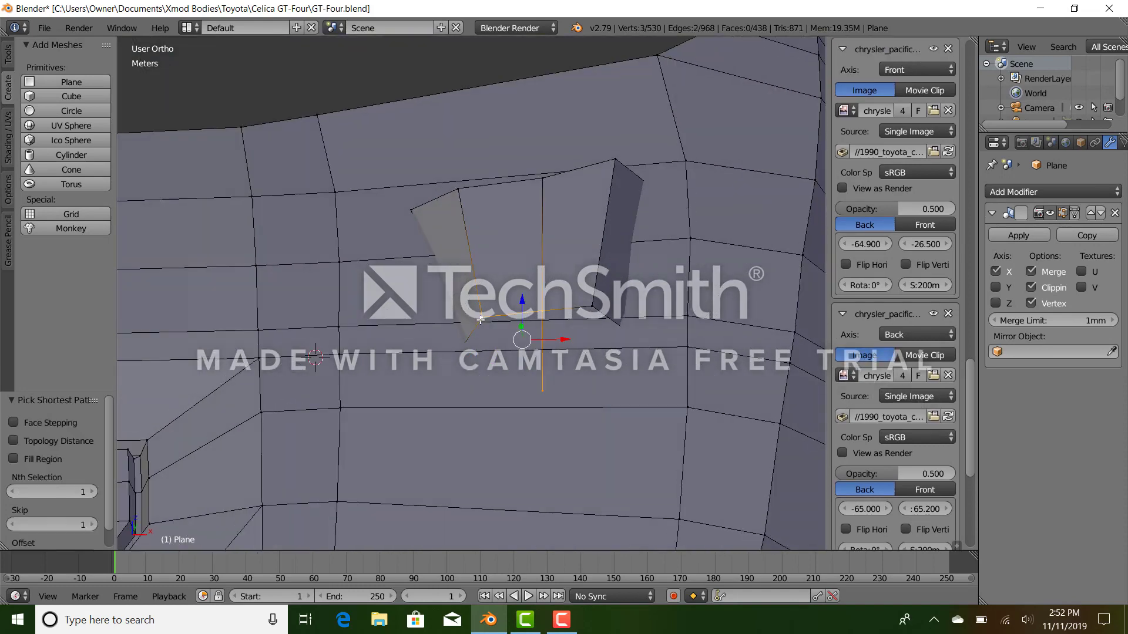
key("f")
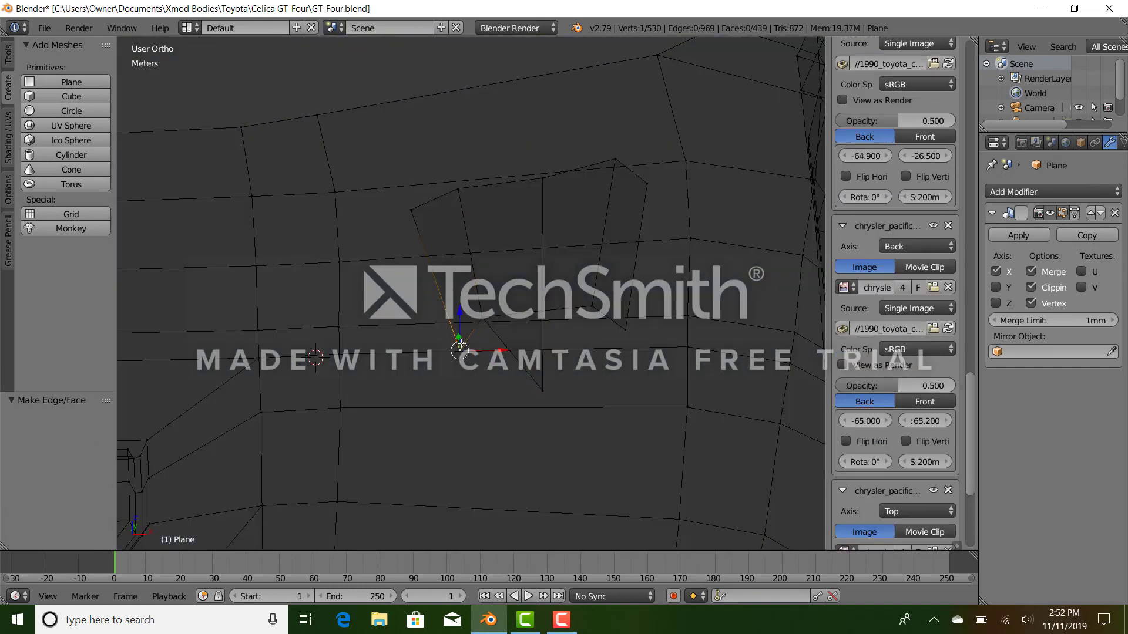
left_click(537, 402, "ctrl")
key("f")
right_click(538, 401)
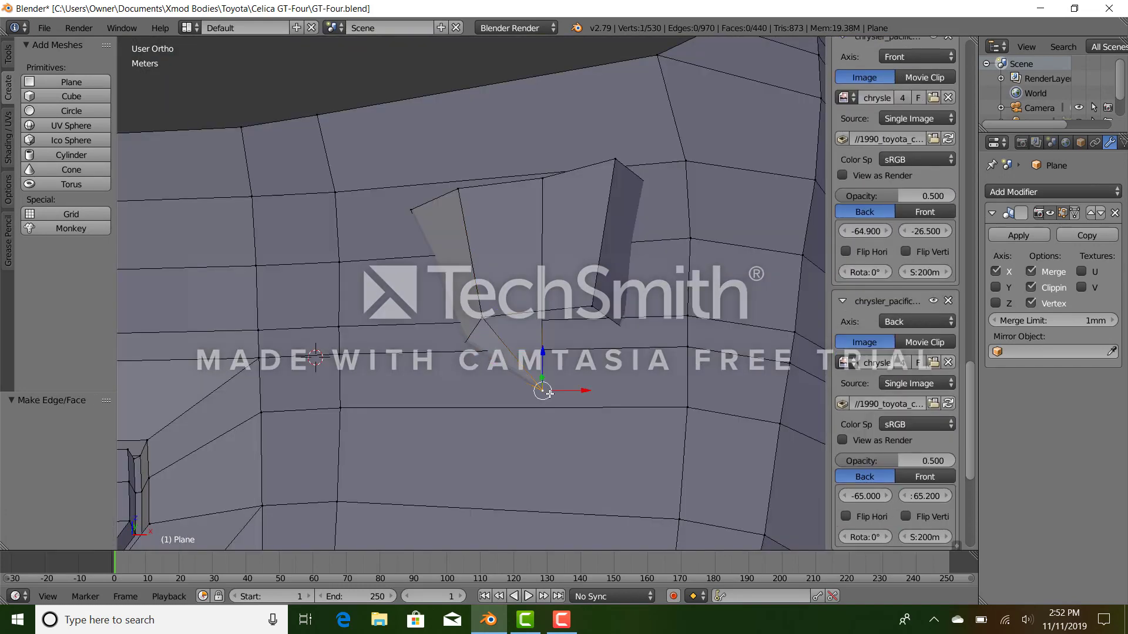
right_click(599, 311, "ctrl")
key("f")
key("x")
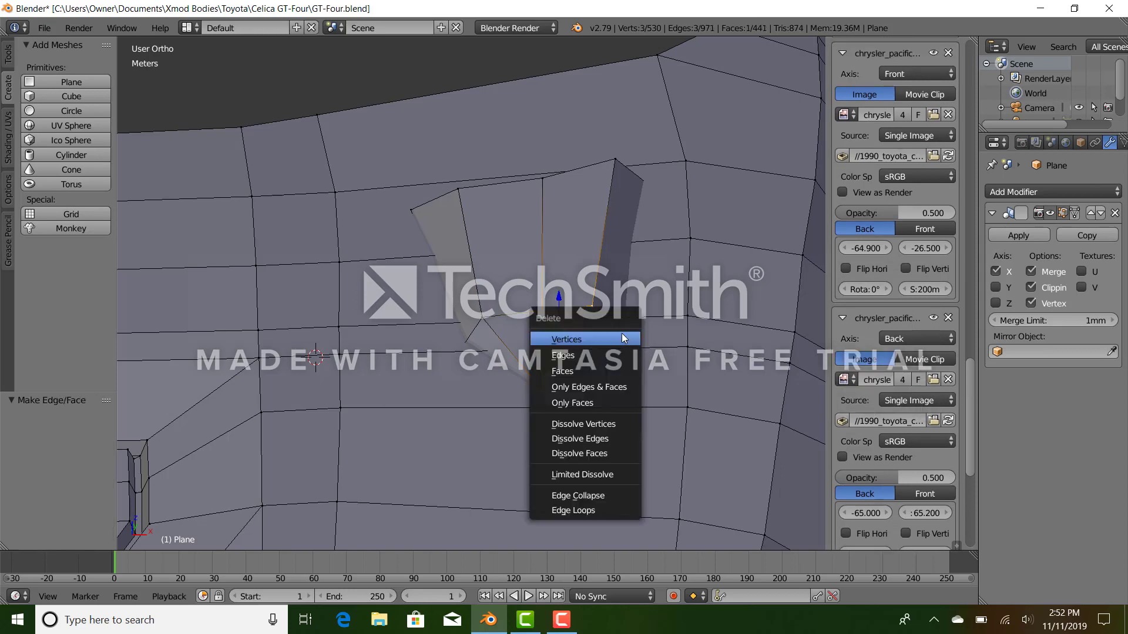
key("Escape")
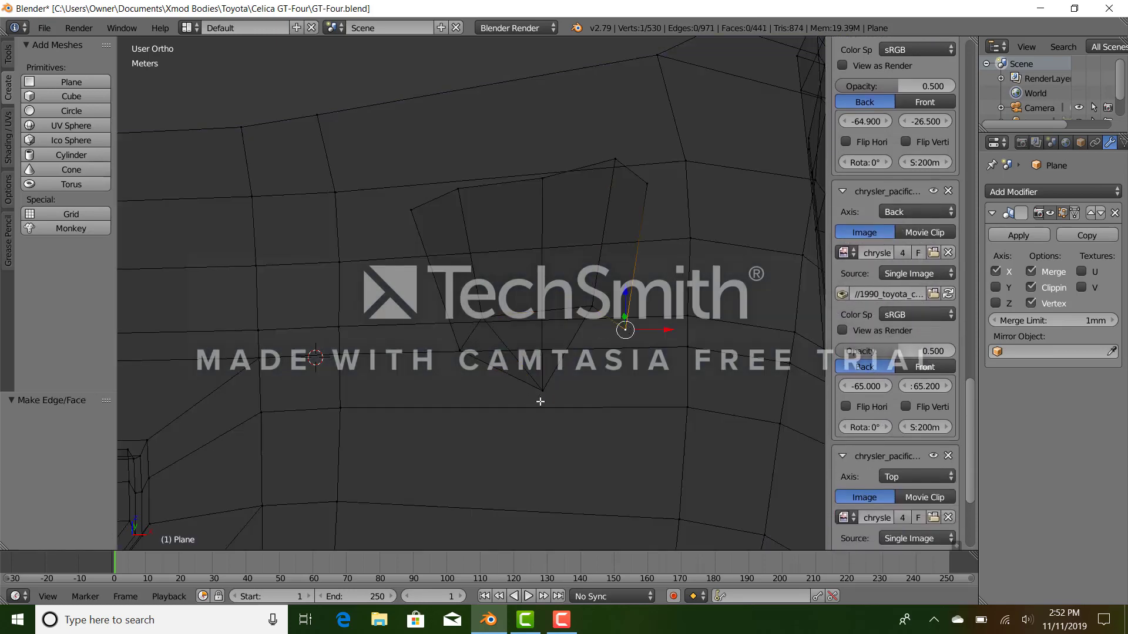
right_click(542, 392, "ctrl")
key("f")
right_click(542, 397)
Select a path of vertices on the vent and shift them to refine its shape.
middle_click_drag(596, 315, 409, 312)
key("Tab")
key("Tab")
right_click(538, 330)
right_click(396, 302, "ctrl")
left_click_drag(443, 275, 491, 273)
right_click(488, 313)
left_click(483, 283)
Try smooth shading on the car body, inspect the hood, and return the body to flat shading.
key("Tab")
middle_click_drag(549, 312, 52, 312)
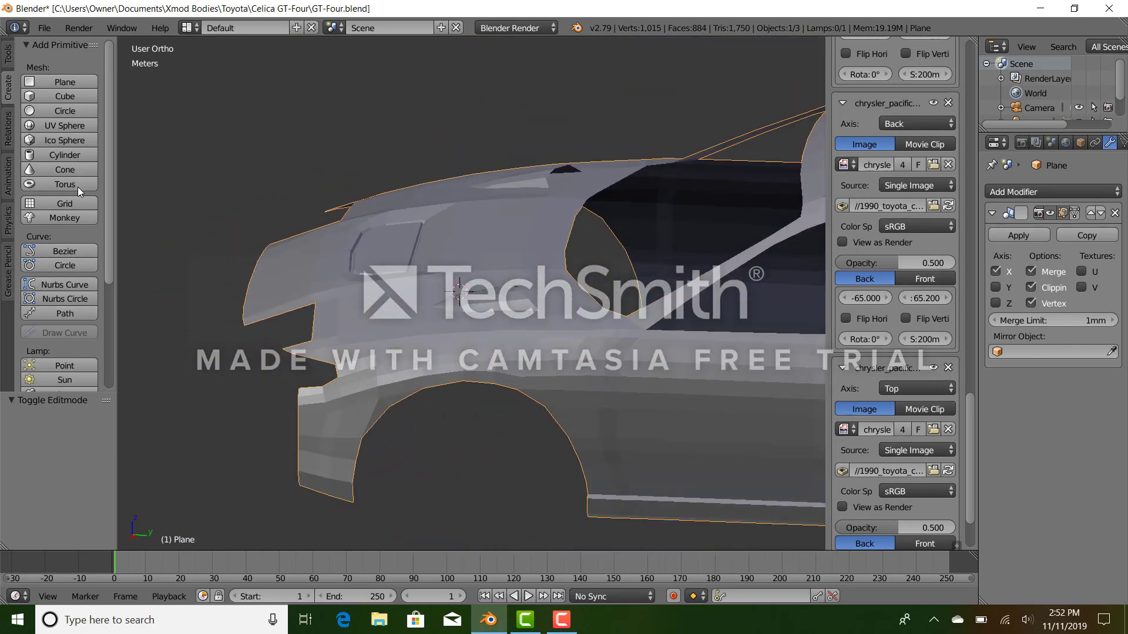
left_click(8, 54)
left_click(44, 256)
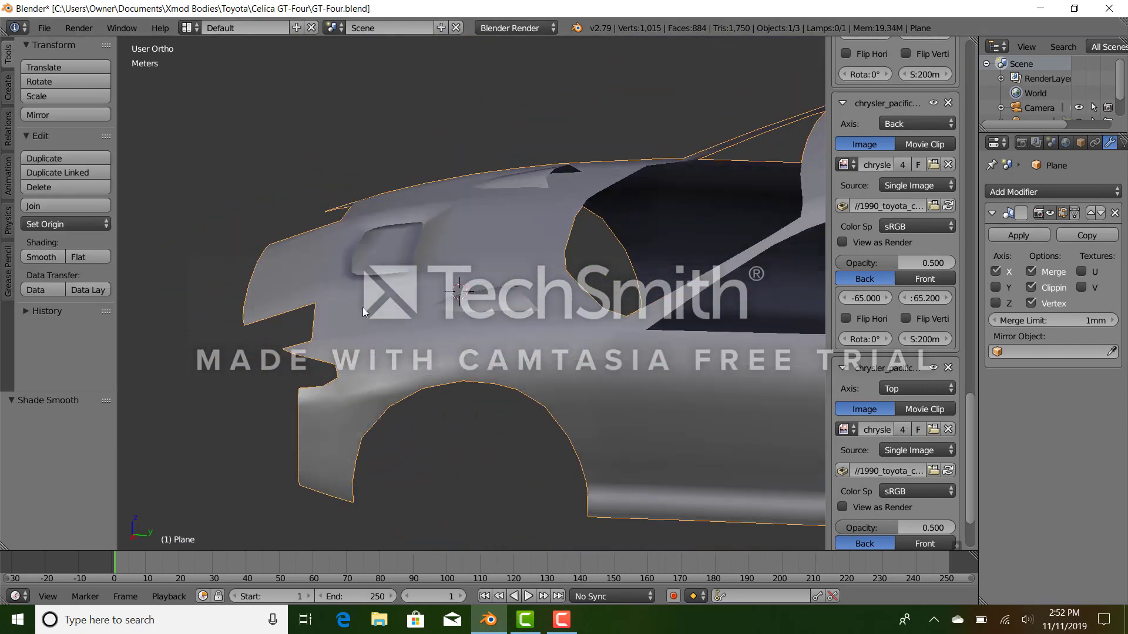
middle_click_drag(362, 307, 728, 496)
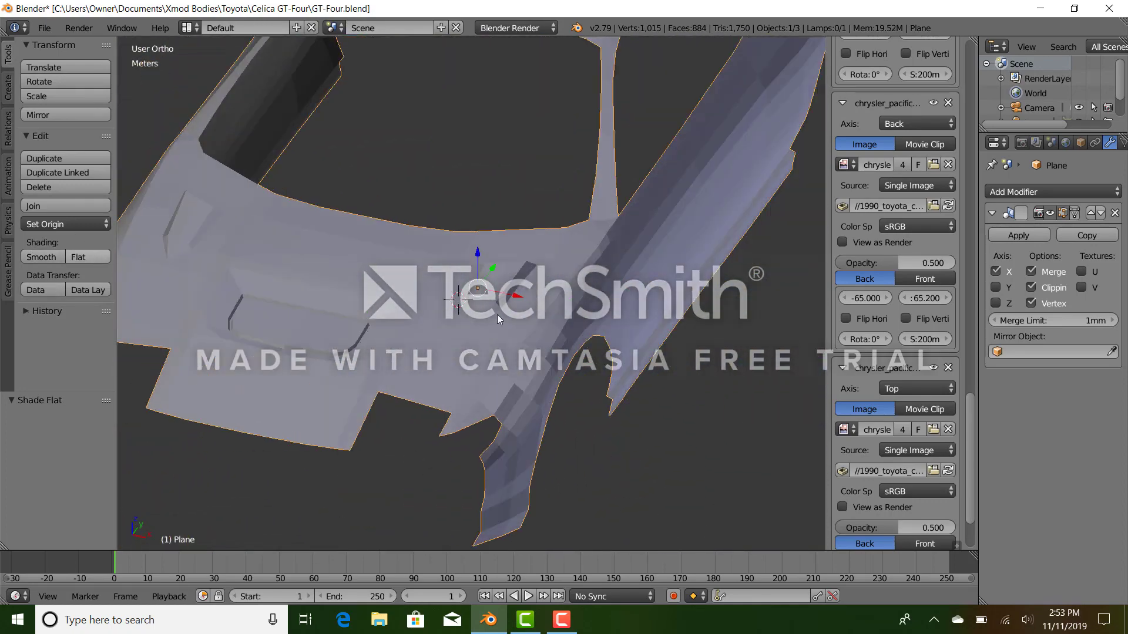
Extrude the front edge of the fender's lower section 1.26 m inward and 2.36 m forward along the bumper outline.
key("Tab")
middle_click_drag(536, 491, 526, 370)
right_click(517, 368)
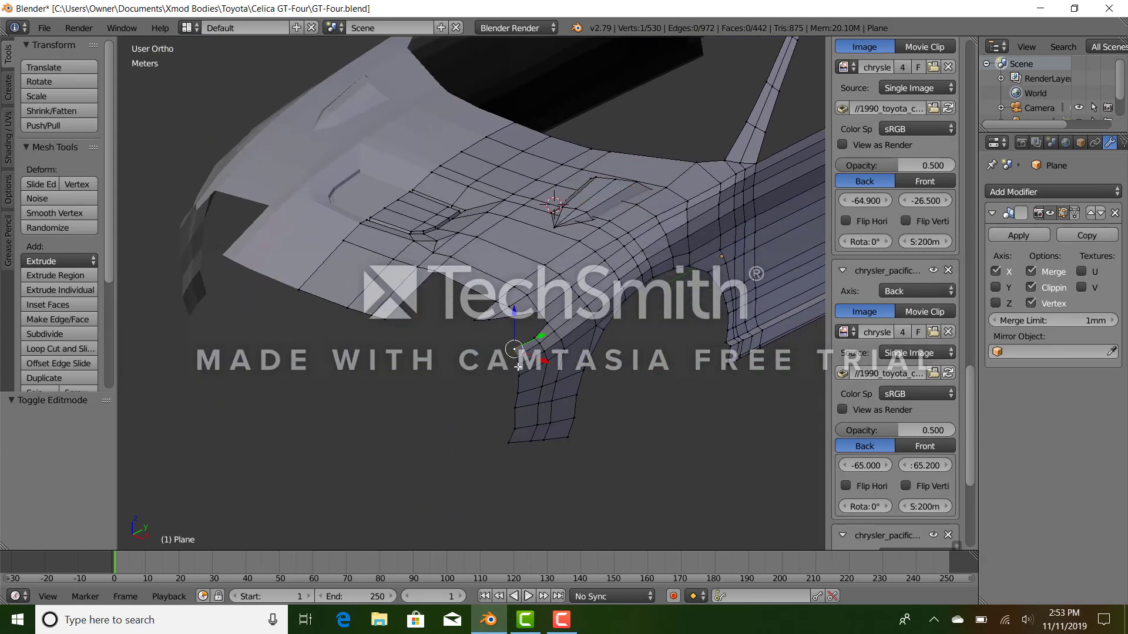
right_click(509, 439, "ctrl")
key("KP_3")
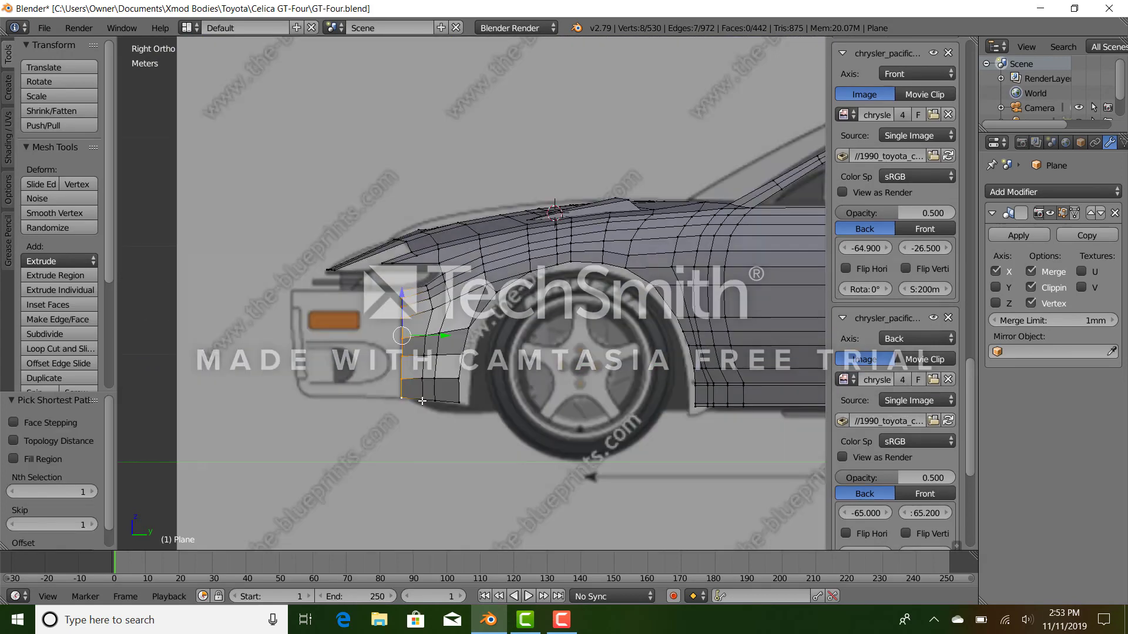
key("KP_1")
scroll(665, 373, "up", 4)
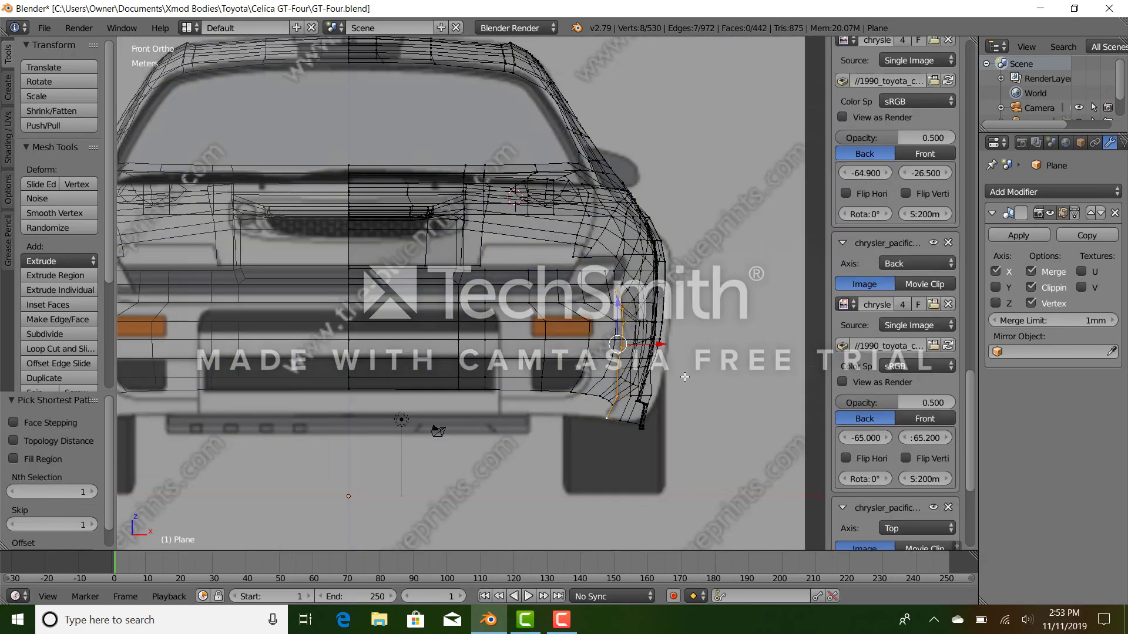
middle_click_drag(665, 373, 609, 368, "shift")
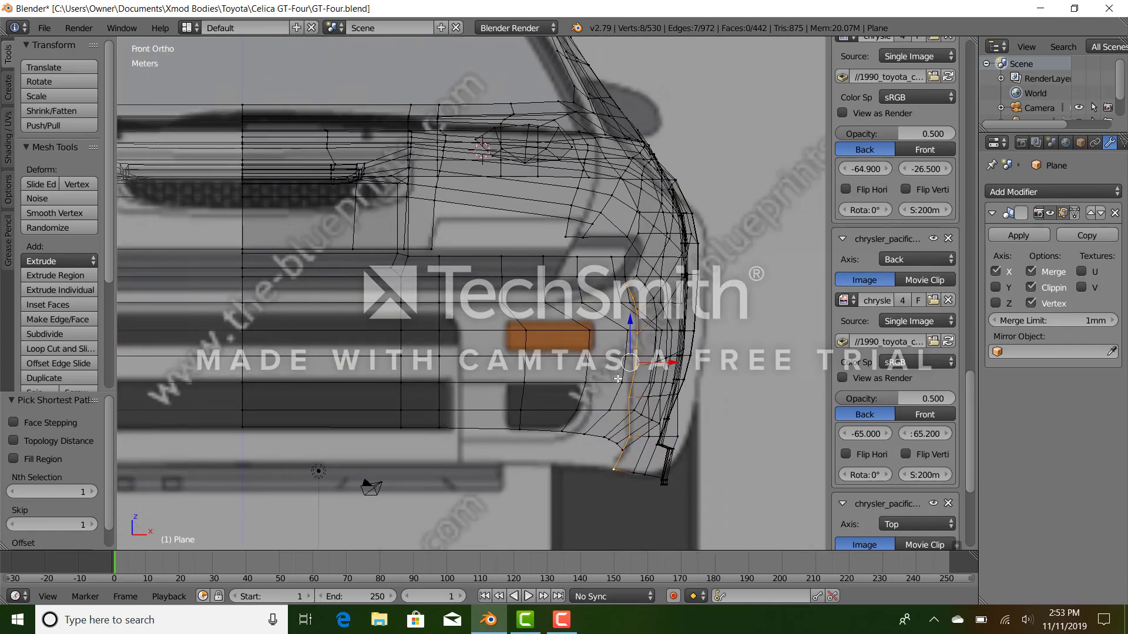
key("KP_7")
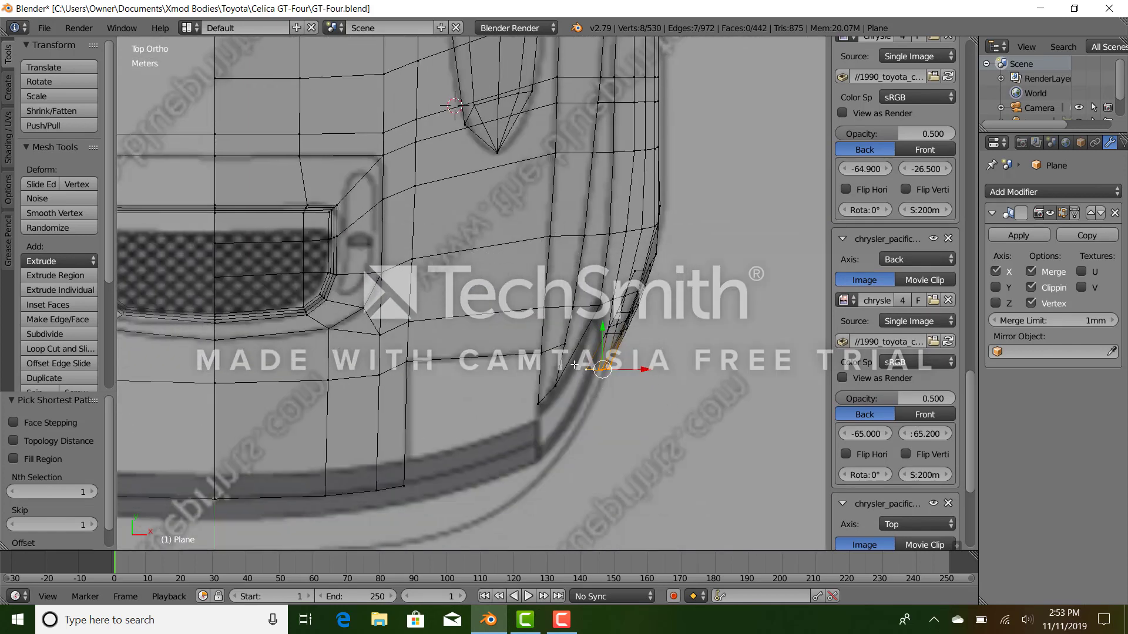
key("e")
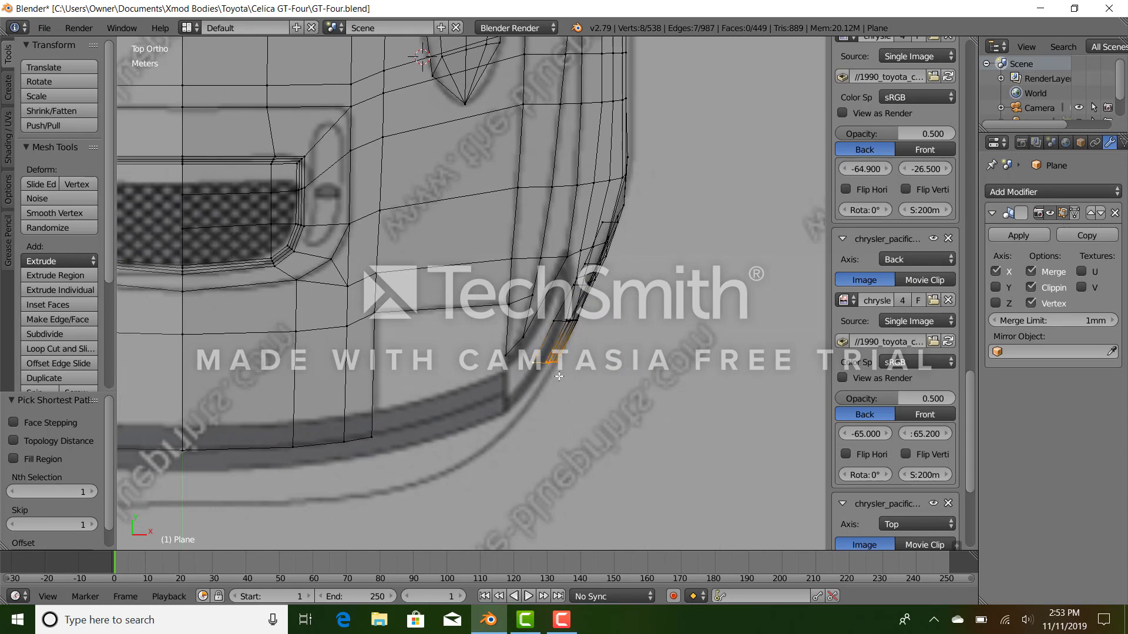
left_click(557, 377)
Shift the extruded bumper edge 1.07 m rearward and 59.7 cm outward to follow the blueprint's corner.
key("KP_3")
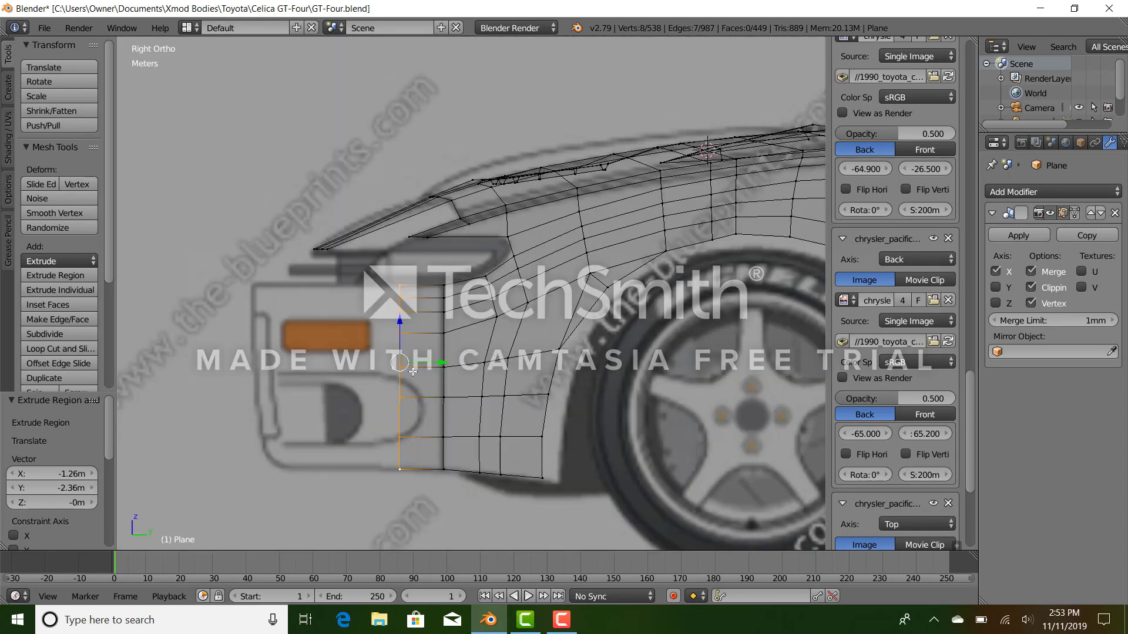
key("KP_1")
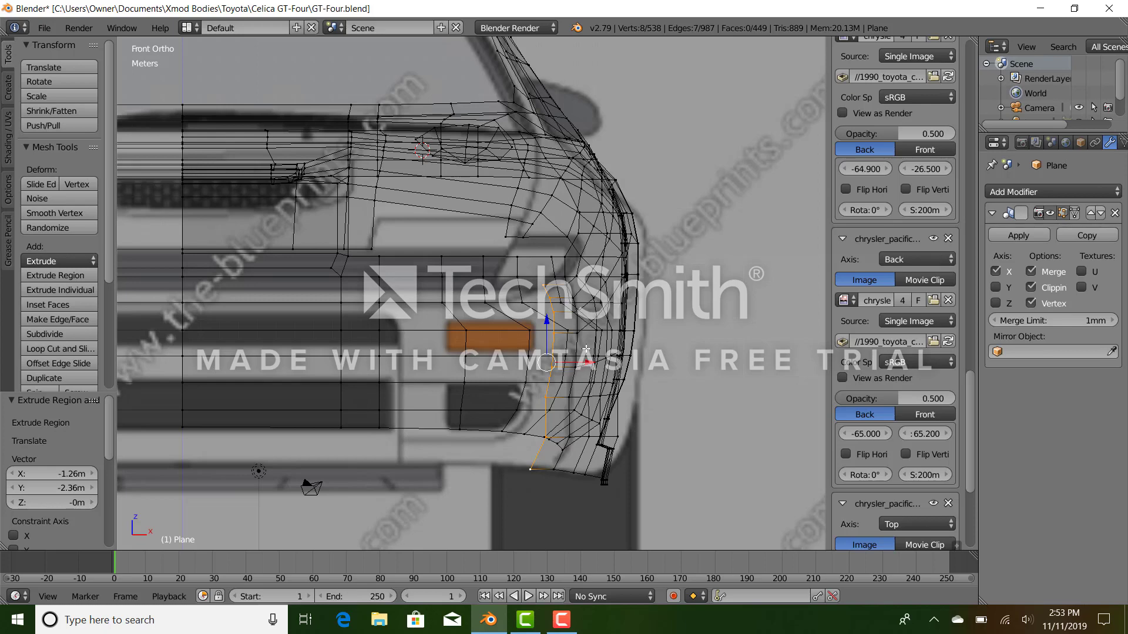
key("KP_3")
left_click_drag(443, 363, 463, 364)
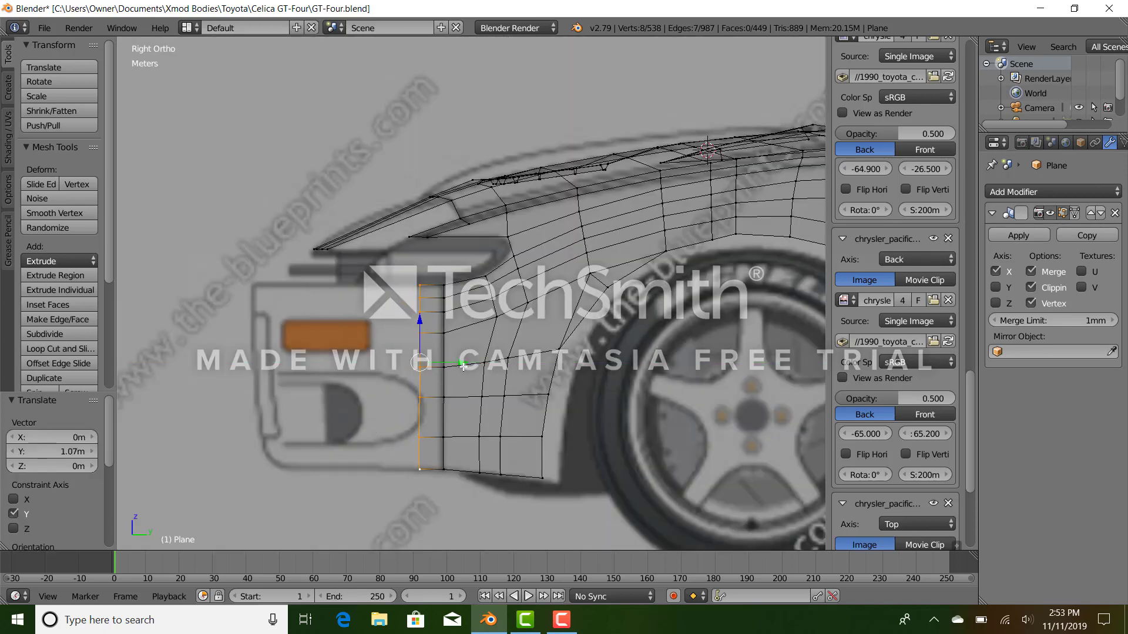
key("KP_7")
left_click_drag(580, 343, 590, 351)
Move the bumper edge's two lowest vertices forward beneath the lower light recess, and fine-tune their sideways position.
key("KP_3")
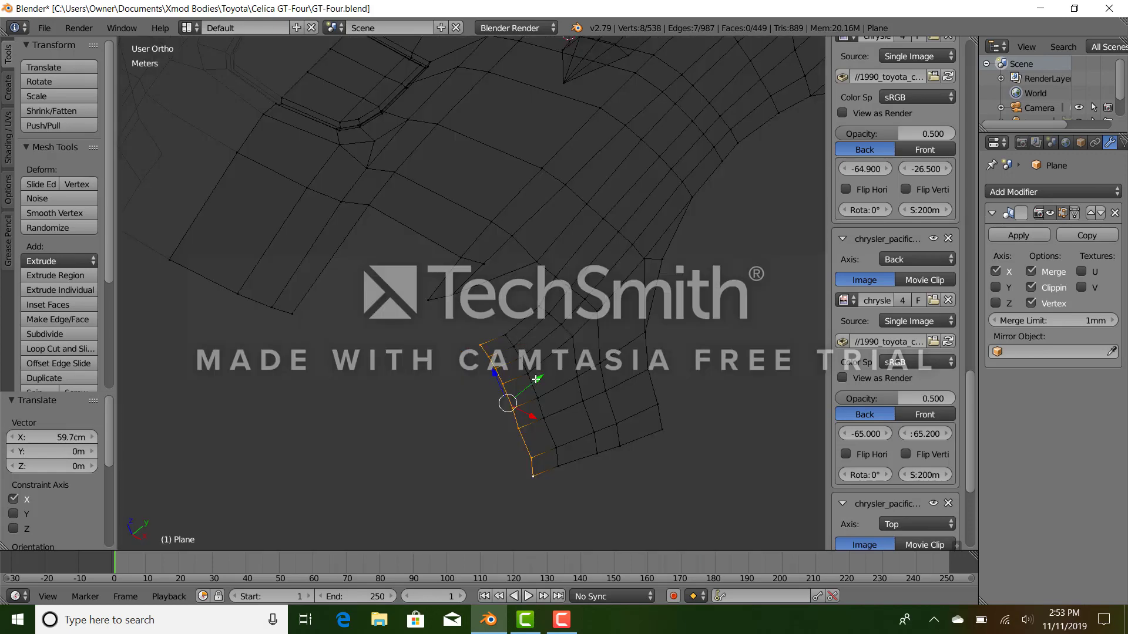
right_click(422, 437)
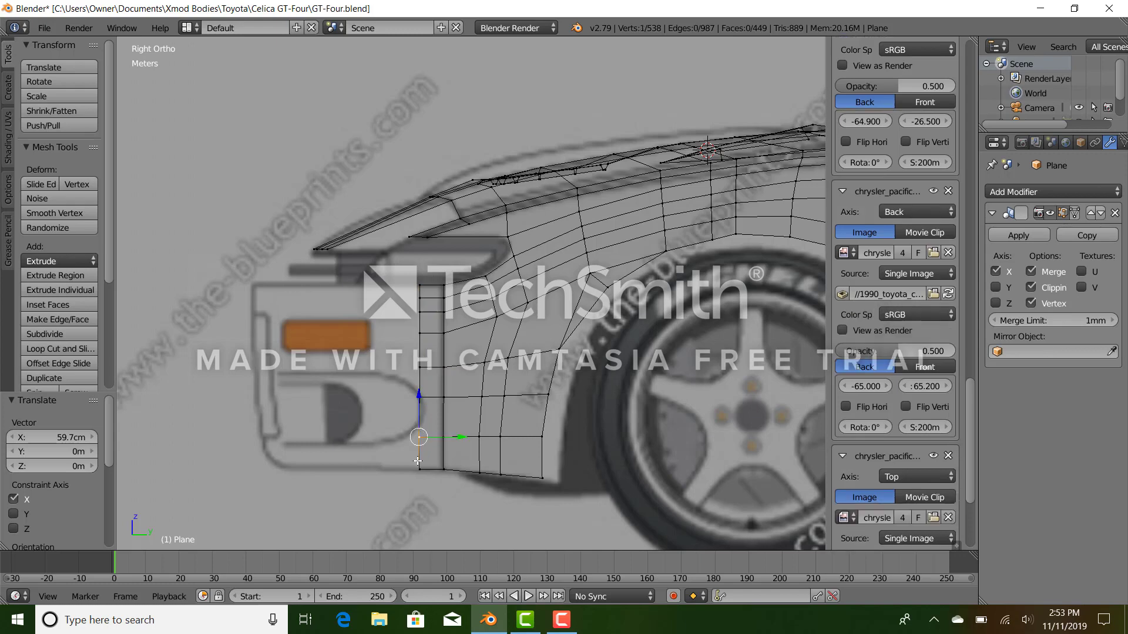
right_click(421, 468, "ctrl")
left_click_drag(465, 454, 447, 454)
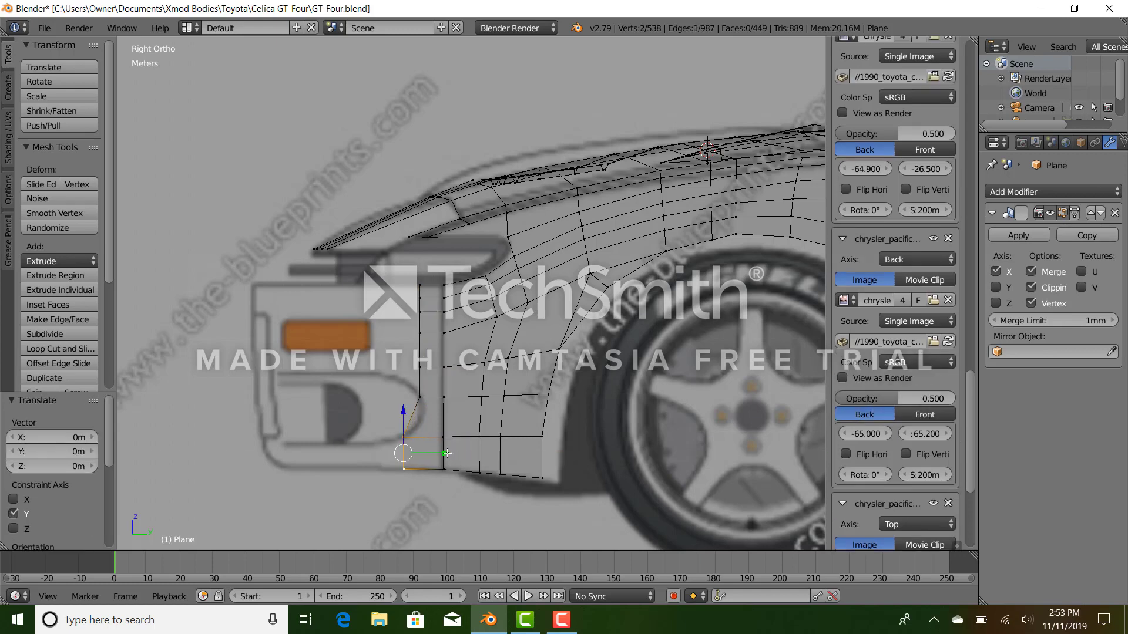
key("KP_7")
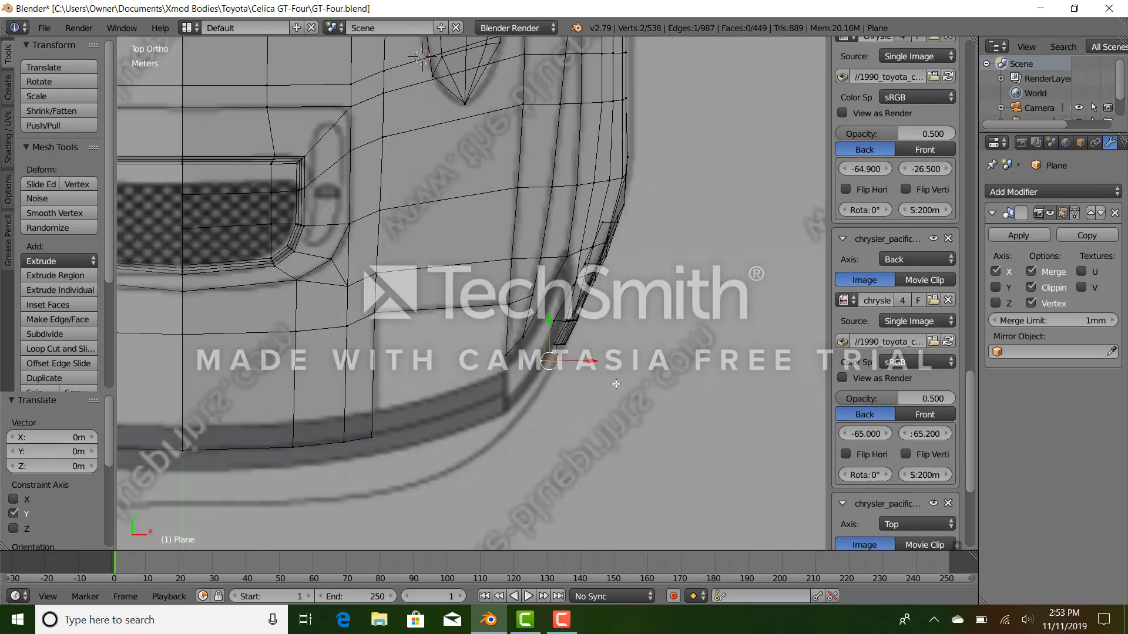
left_click_drag(586, 364, 585, 365)
Move the bumper edge's five upper vertices 1.41 m forward above the lower light recess.
key("KP_3")
right_click(418, 369)
right_click(417, 287, "ctrl")
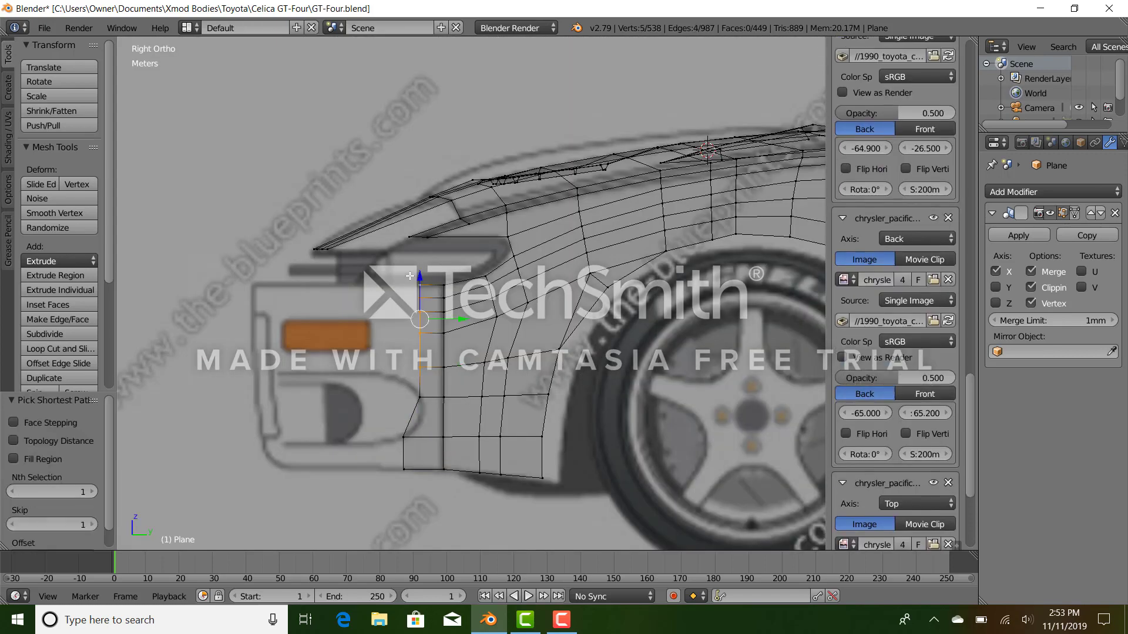
left_click_drag(456, 318, 434, 346)
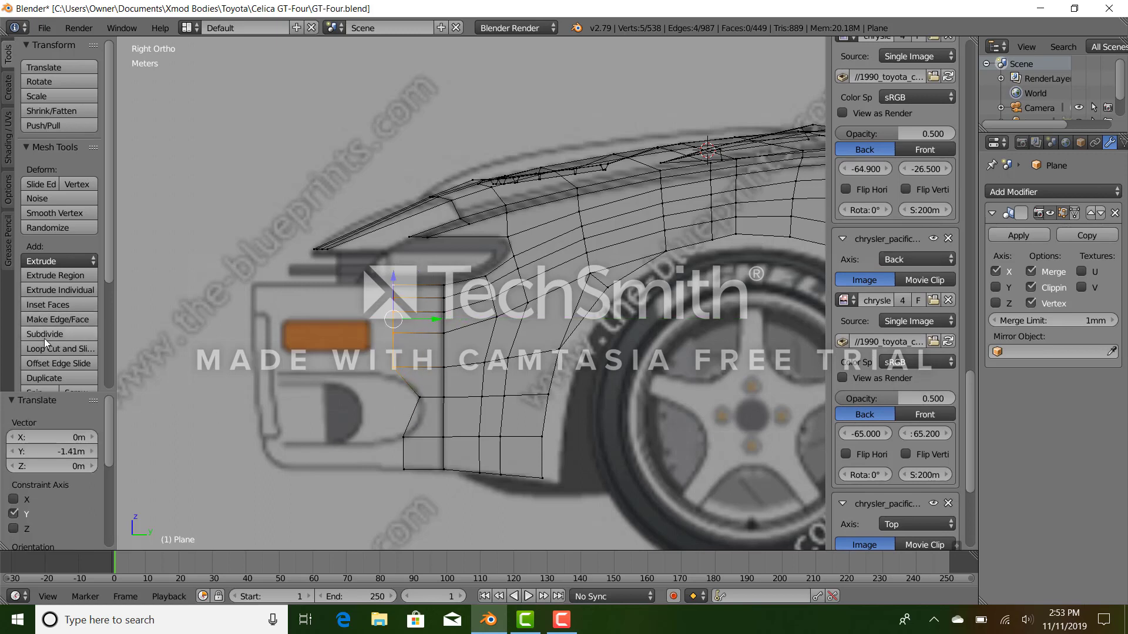
Add one horizontal loop cut across the bumper's lower side and move its front vertex onto the light recess outline.
left_click(55, 350)
left_click(417, 410)
left_click(414, 418)
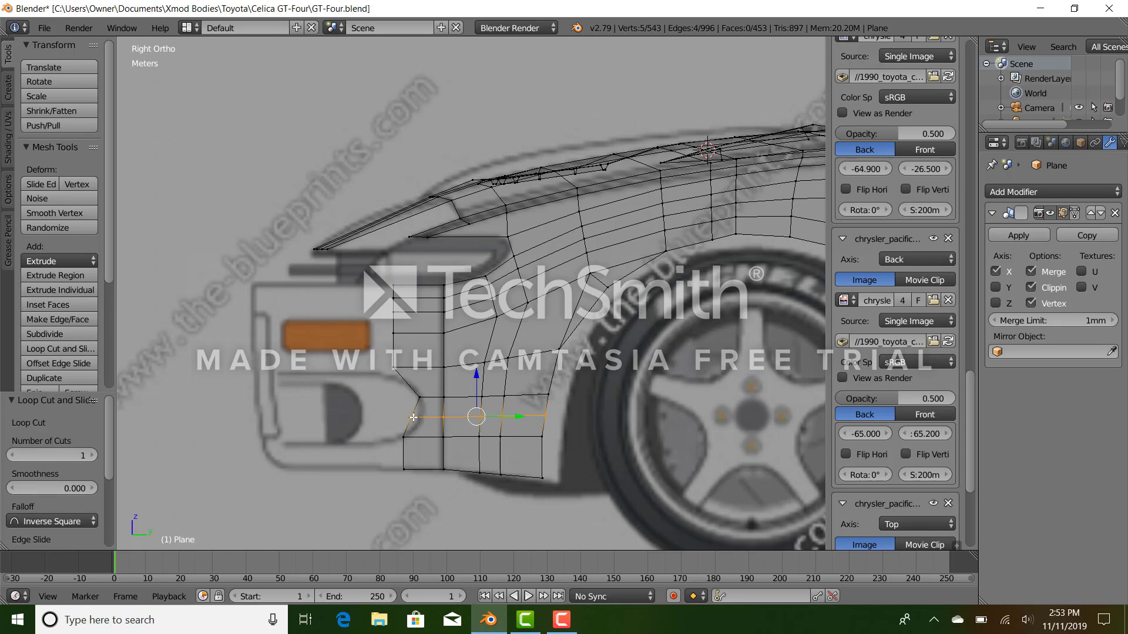
right_click(413, 418)
left_click_drag(436, 418, 436, 419)
left_click(442, 421)
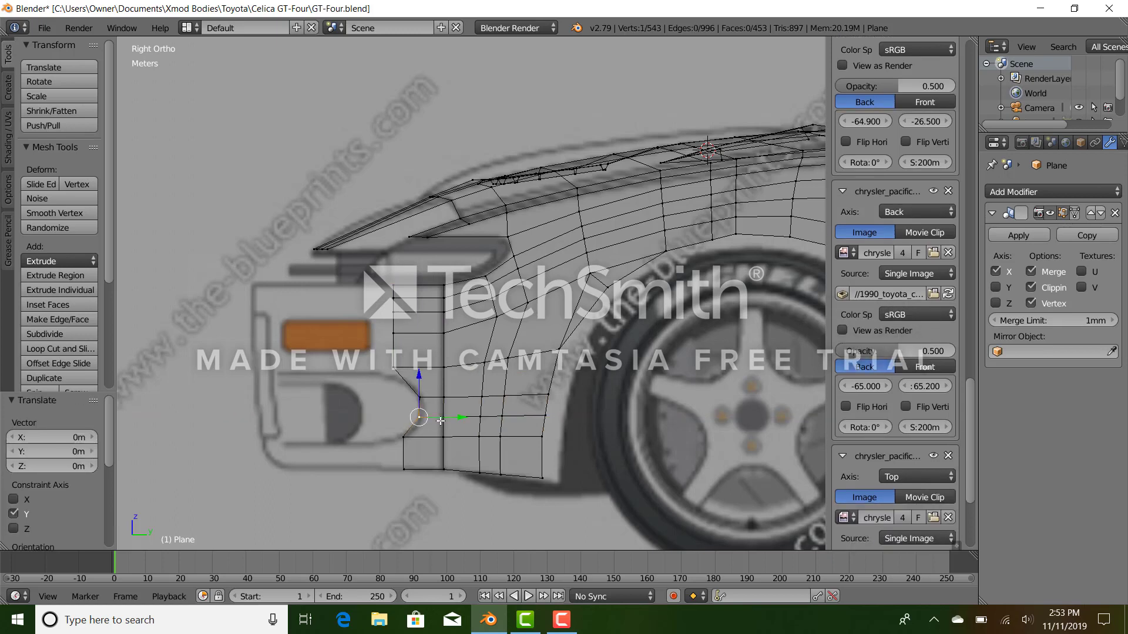
Lower the bottom vertex of the bumper's upper front edge vertically to the light recess outline.
key("g")
key("z")
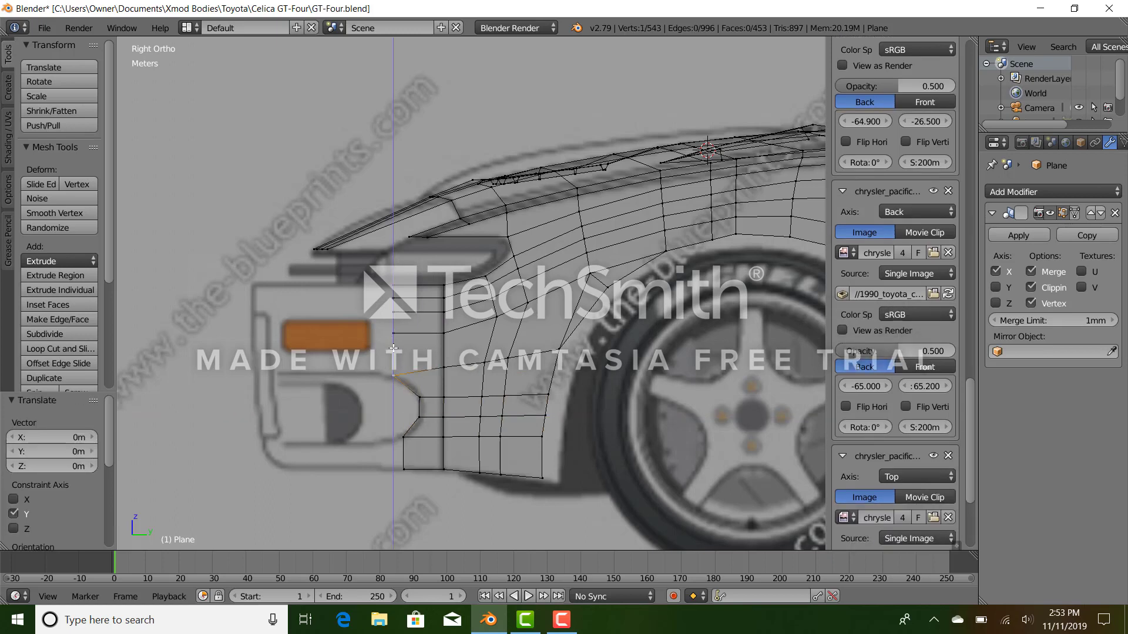
left_click_drag(394, 349, 394, 349)
left_click_drag(393, 351, 392, 353)
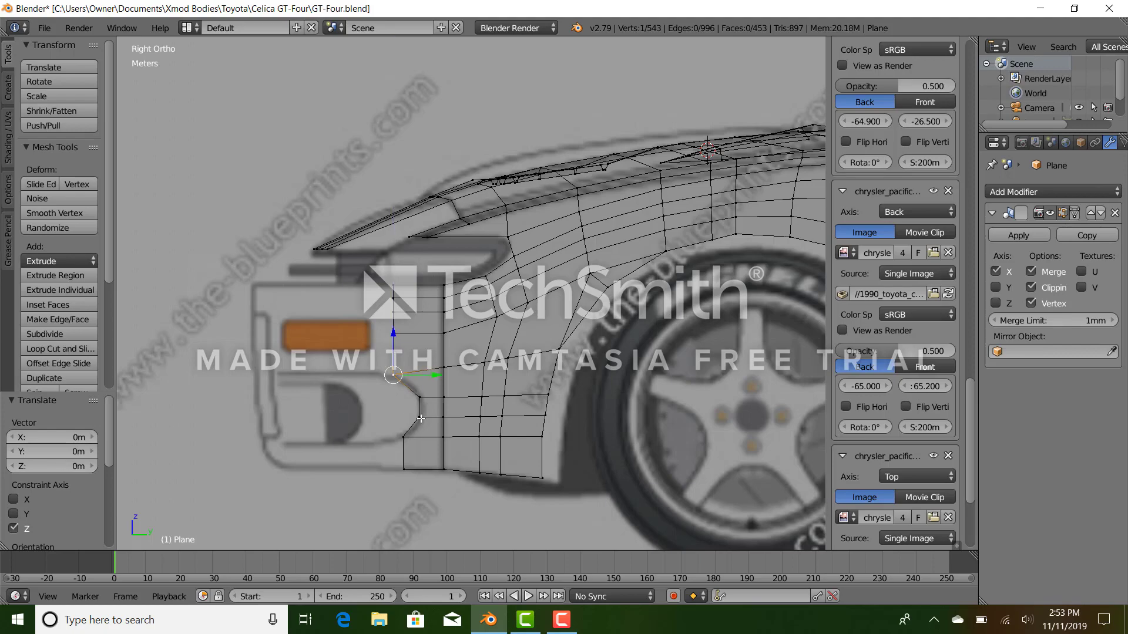
Move the bumper edge's vertices beside the lower light recess 9.13 cm outward along X.
key("z")
right_click(421, 420)
middle_click_drag(422, 420, 430, 426)
key("KP_1")
scroll(655, 485, "up", 3)
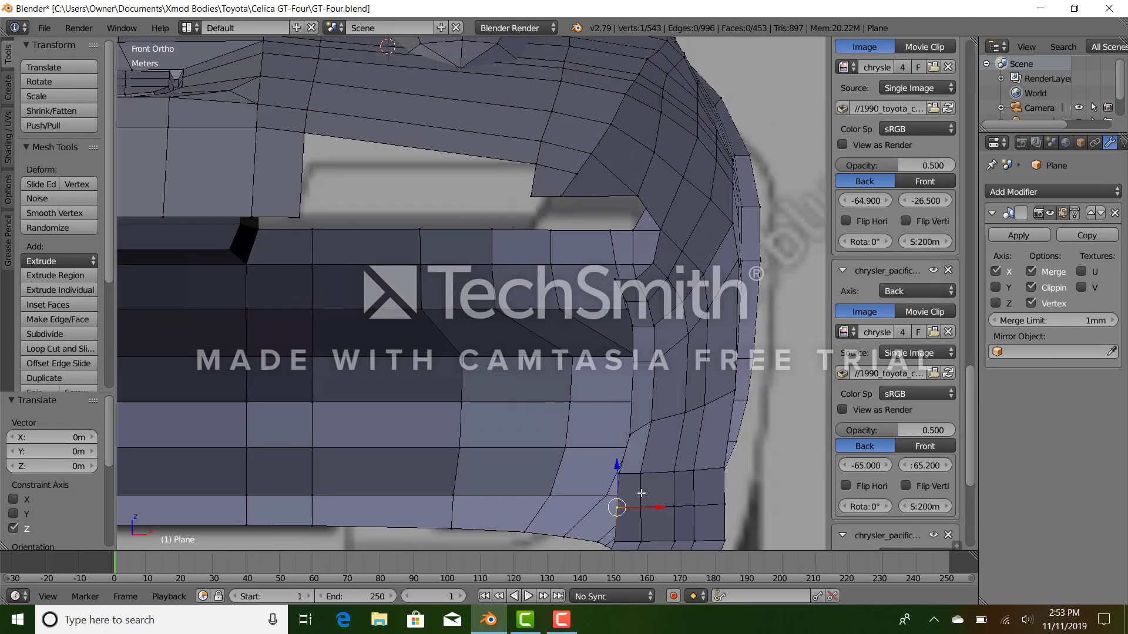
key("z")
mouse_move(664, 504)
middle_mouse_down("shift")
mouse_move(617, 410)
mouse_move(601, 398)
mouse_move(606, 426)
mouse_move(588, 406)
middle_mouse_up("shift")
key("z")
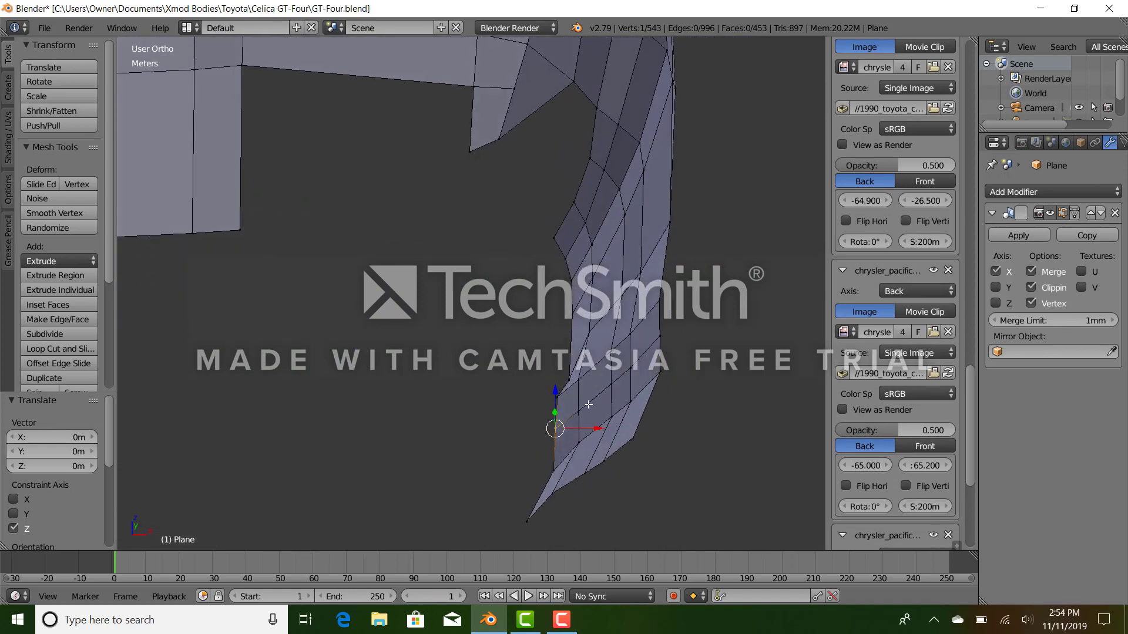
right_click(580, 409, "ctrl")
left_click_drag(590, 411, 571, 376)
Move the five vertices of the bumper's upper front edge 78.1 cm inward along X to follow the top-view blueprint.
right_click(562, 399)
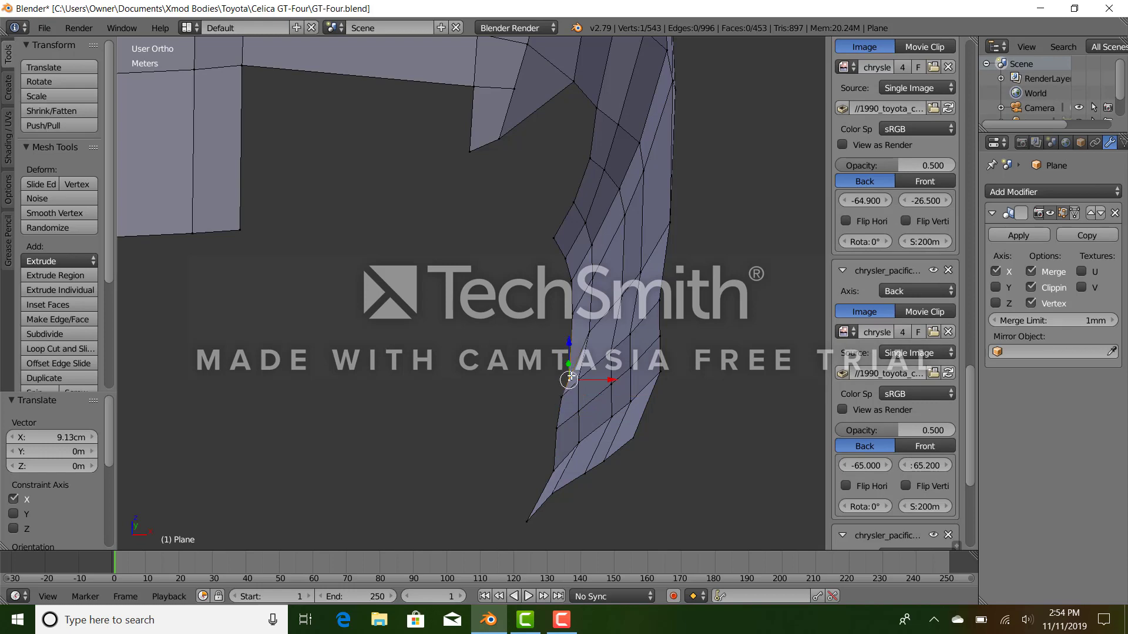
key("KP_7")
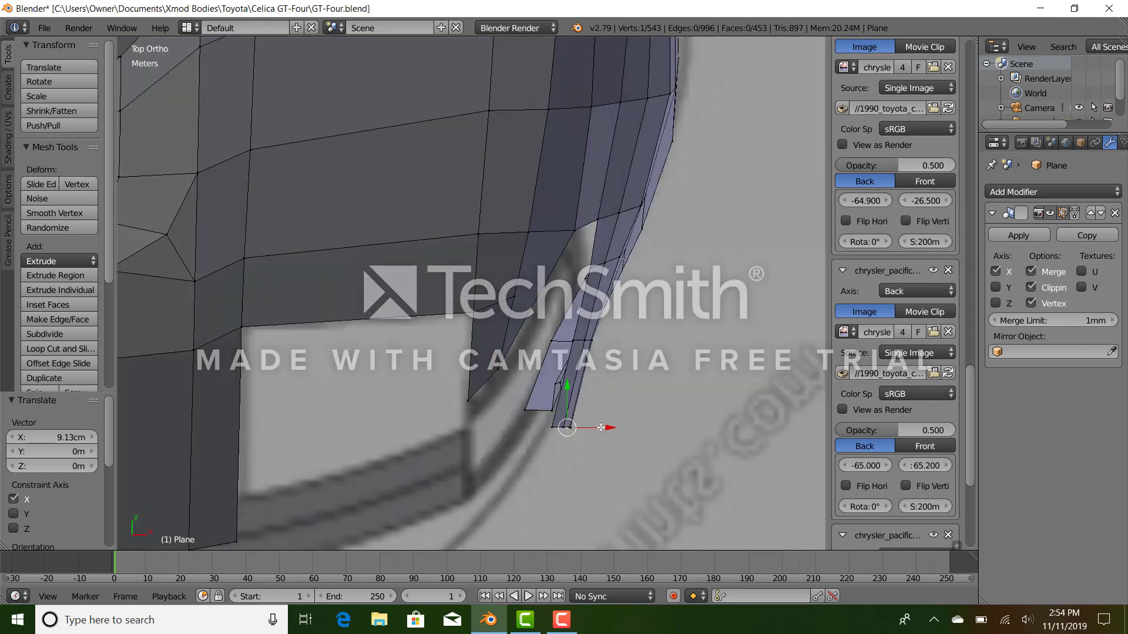
middle_click_drag(601, 428, 455, 322)
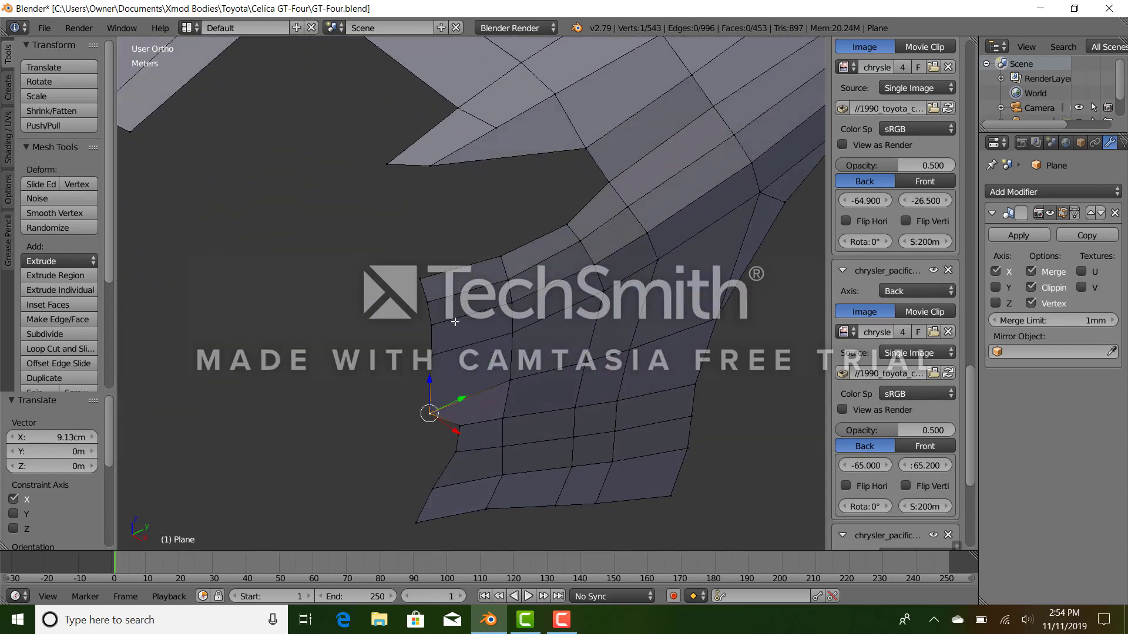
right_click(423, 273, "ctrl")
key("KP_3")
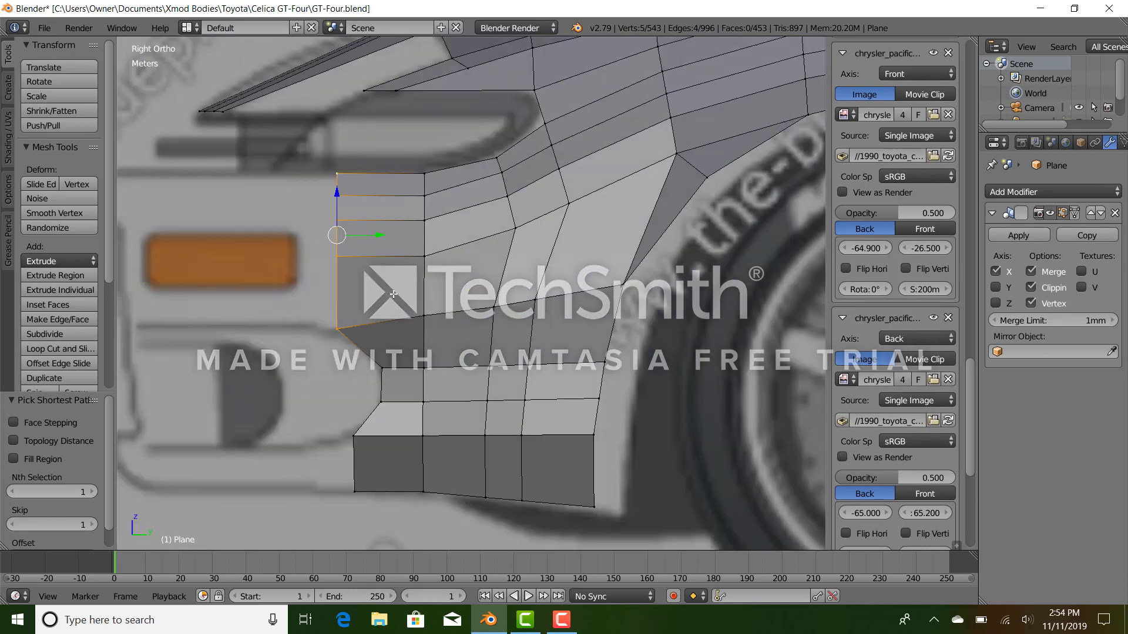
key("KP_7")
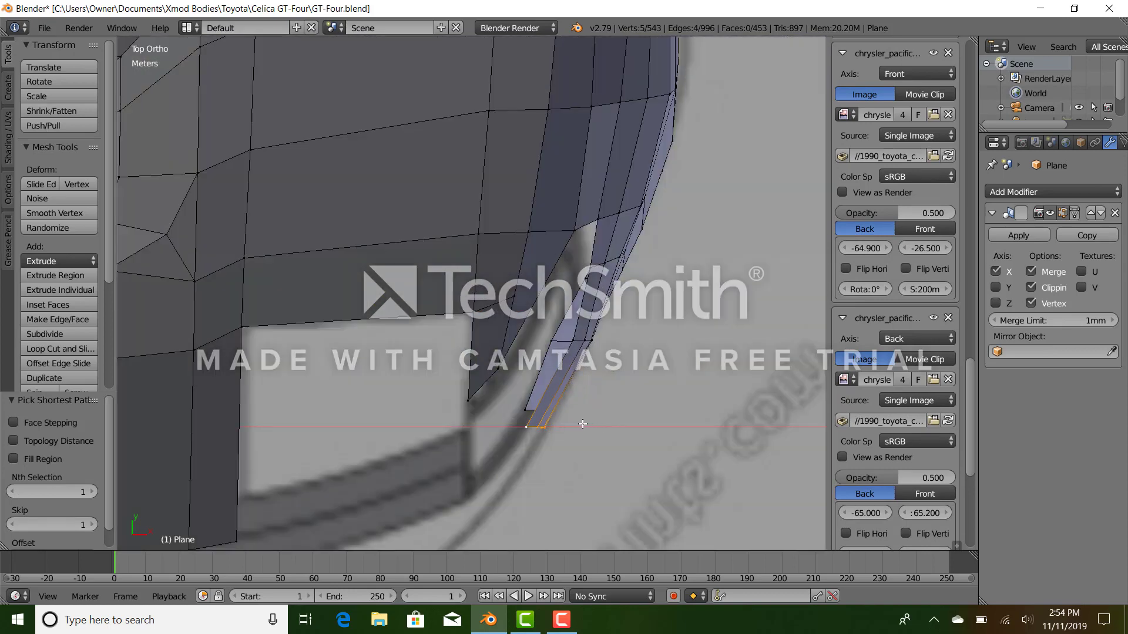
left_click(541, 424)
middle_click_drag(541, 425, 505, 402)
Extrude the bumper's five-vertex upper front edge forward and inward along the bumper outline in the top-view blueprint.
key("KP_3")
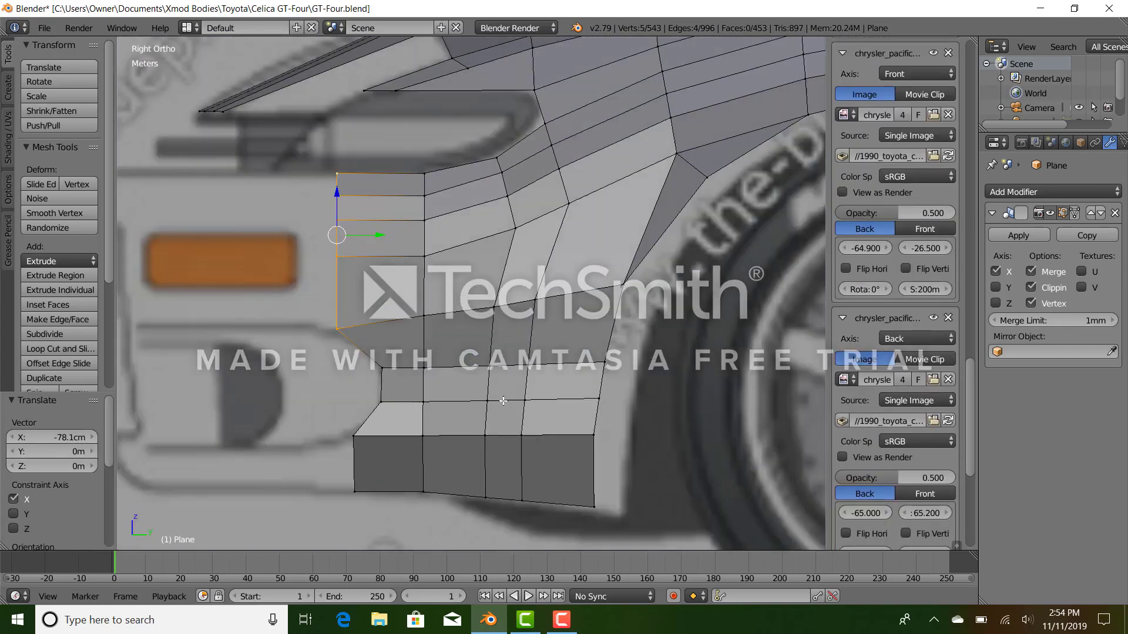
scroll(498, 387, "down", 2)
middle_click_drag(418, 288, 468, 303, "shift")
key("KP_7")
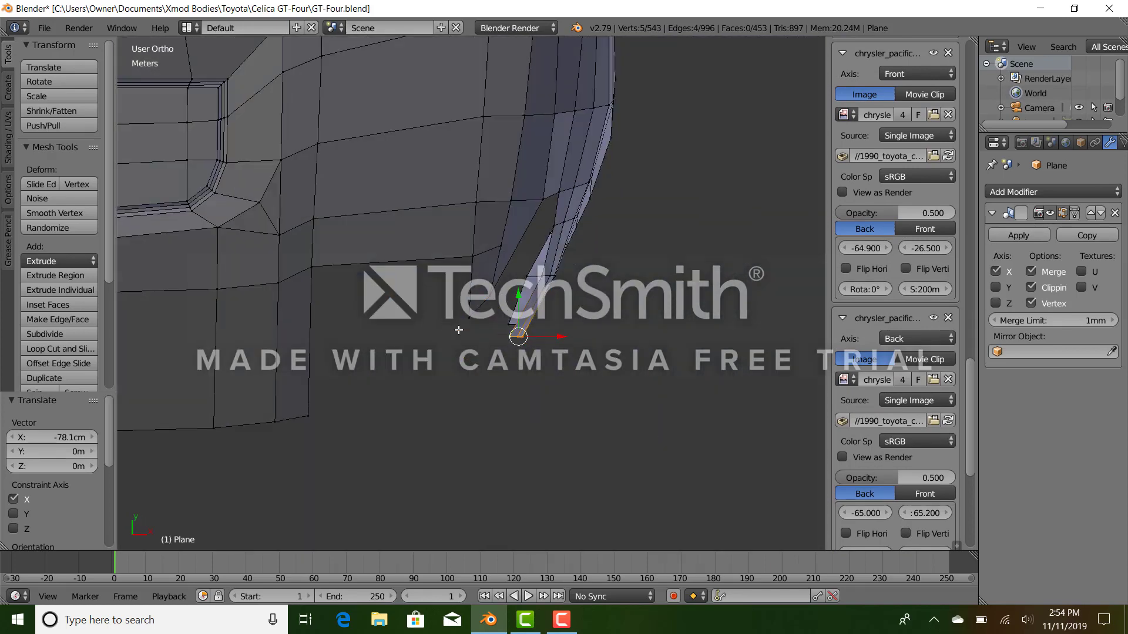
key("e")
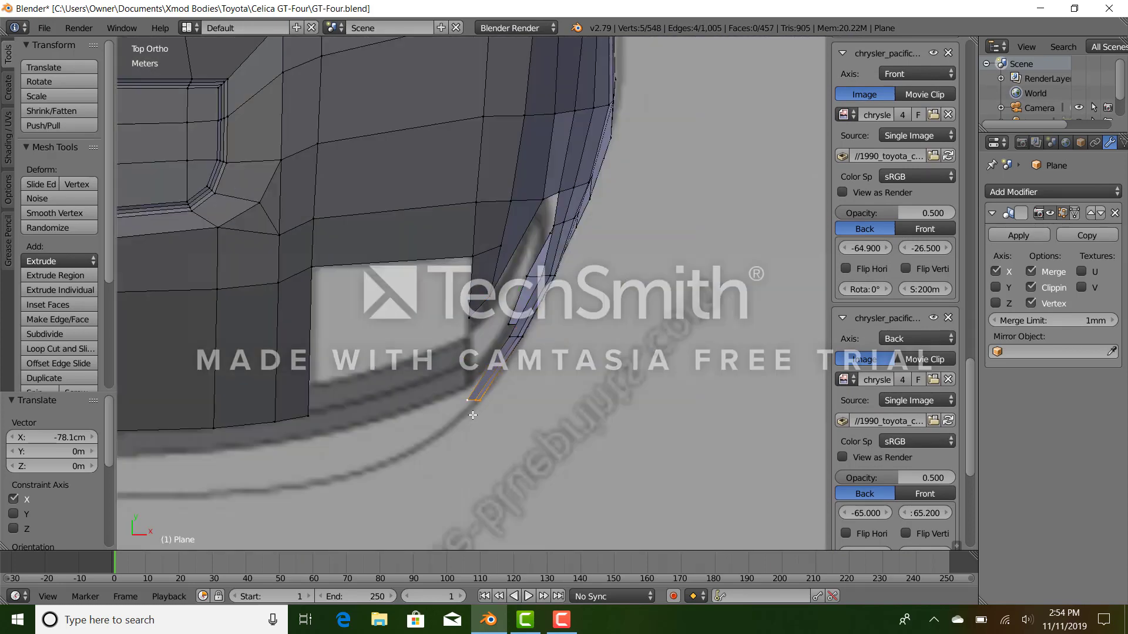
left_click(471, 421)
Rotate the extruded edge 43.9° in top view and move it 5.23 cm in X and 23.6 cm in Y onto the bumper outline.
key("r")
left_click(495, 465)
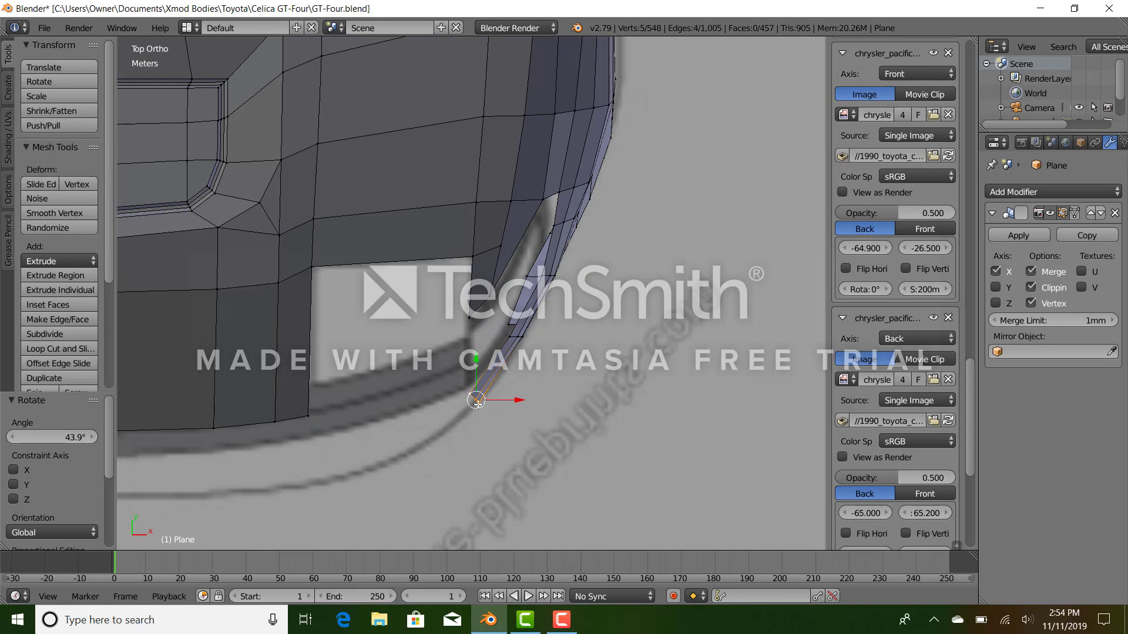
key("g")
left_click(477, 402)
Scale the top three vertices of the extruded front edge vertically by 0.816 in side view.
key("KP_3")
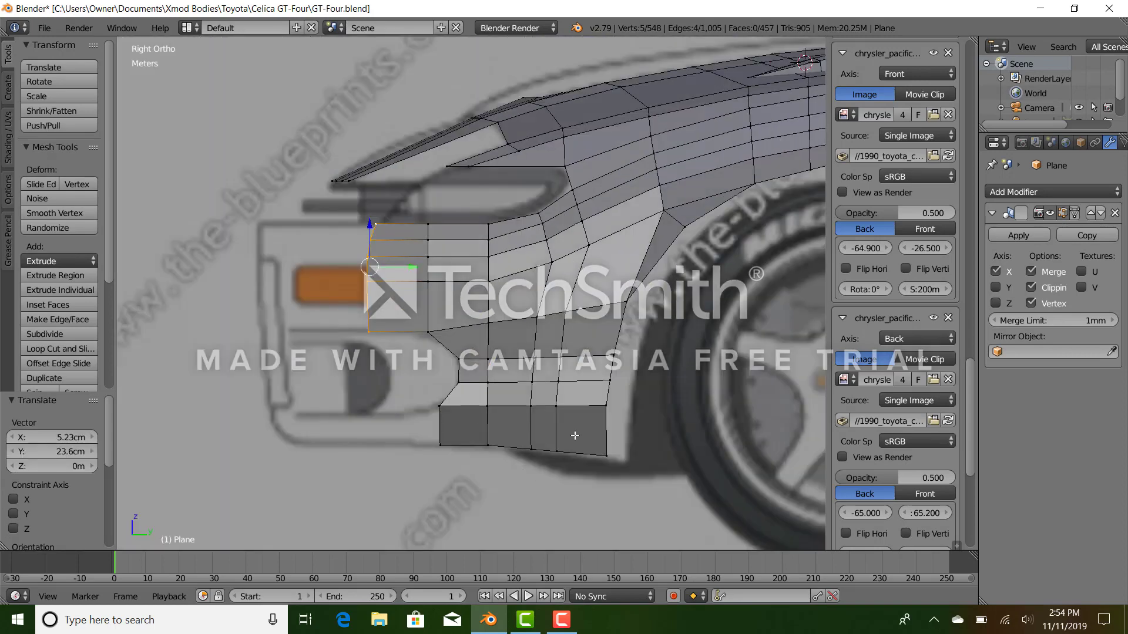
key("KP_1")
key("z")
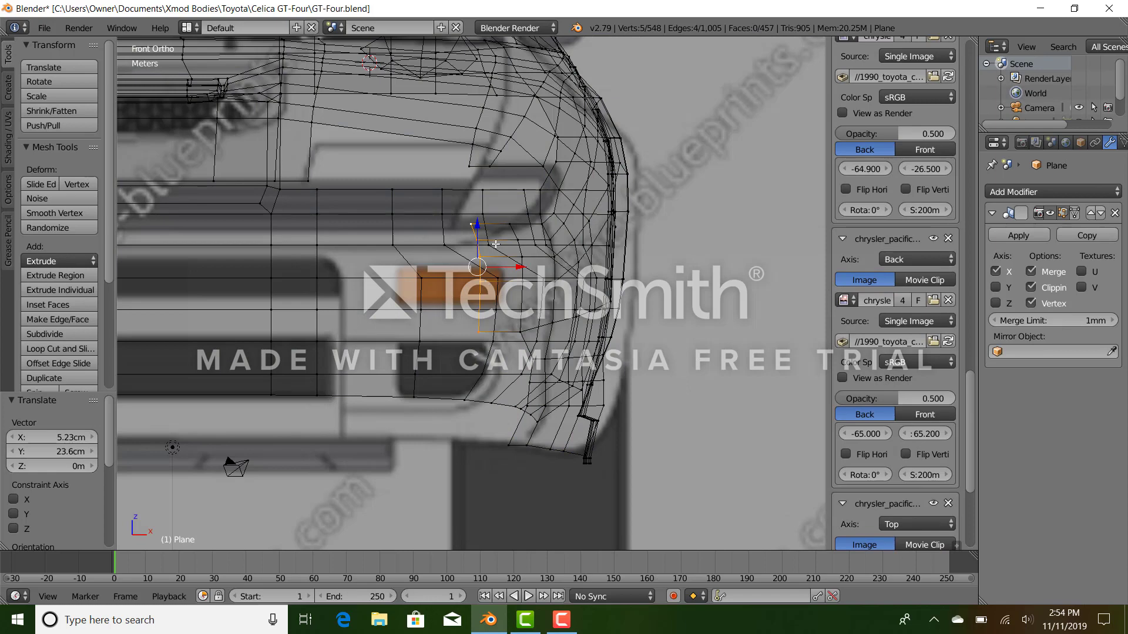
key("KP_3")
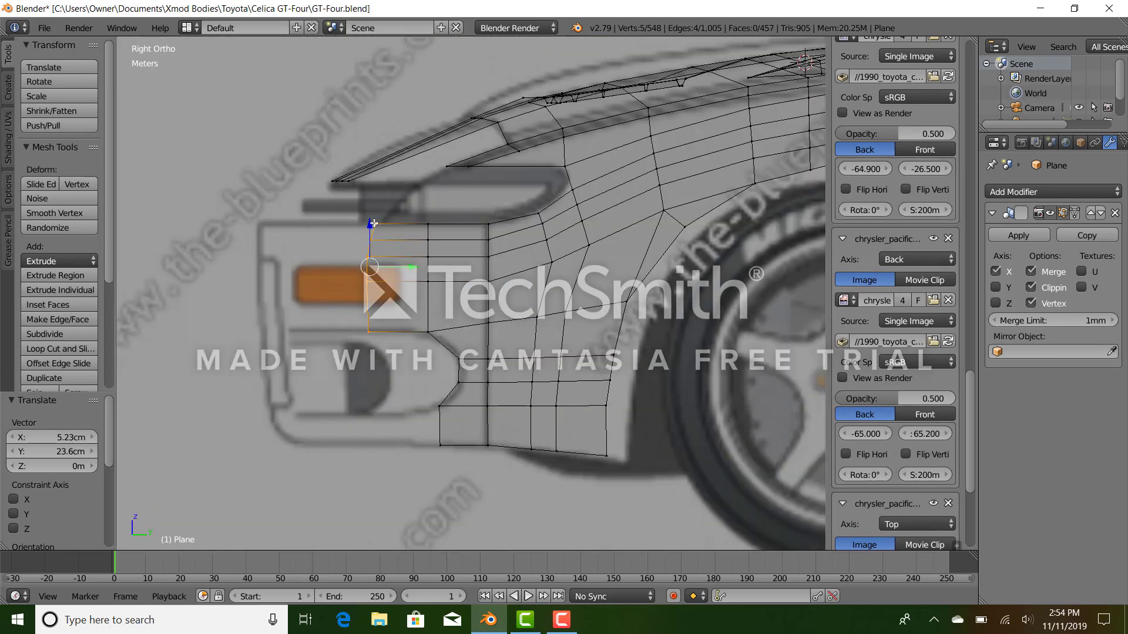
scroll(373, 223, "up", 2)
right_click(504, 263)
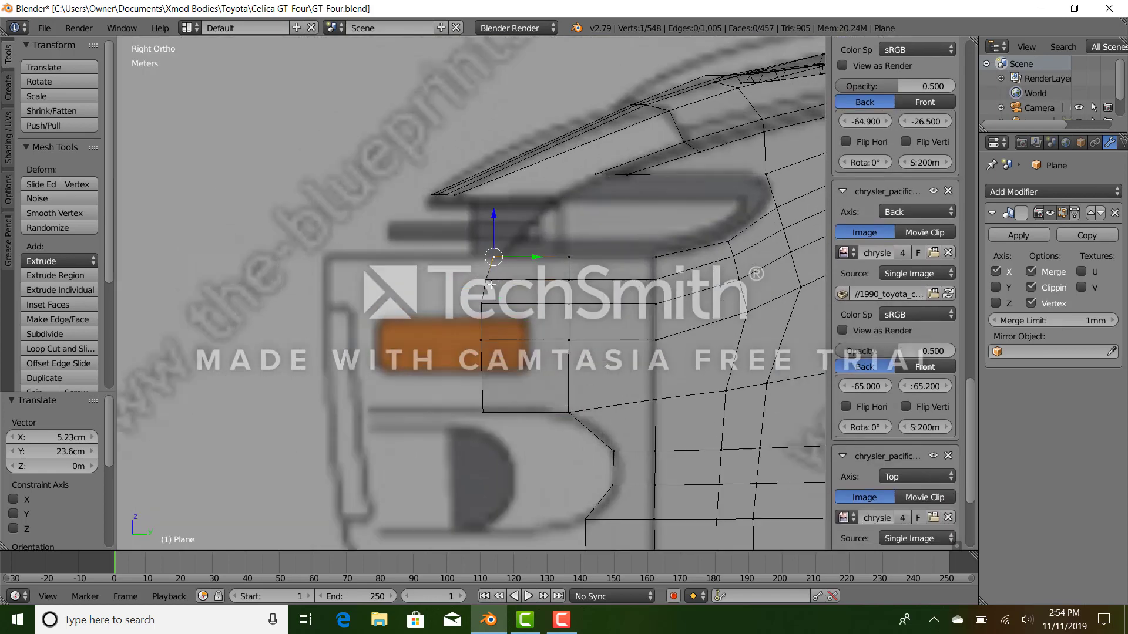
right_click(483, 302, "ctrl")
key("s")
key("z")
left_click(554, 316)
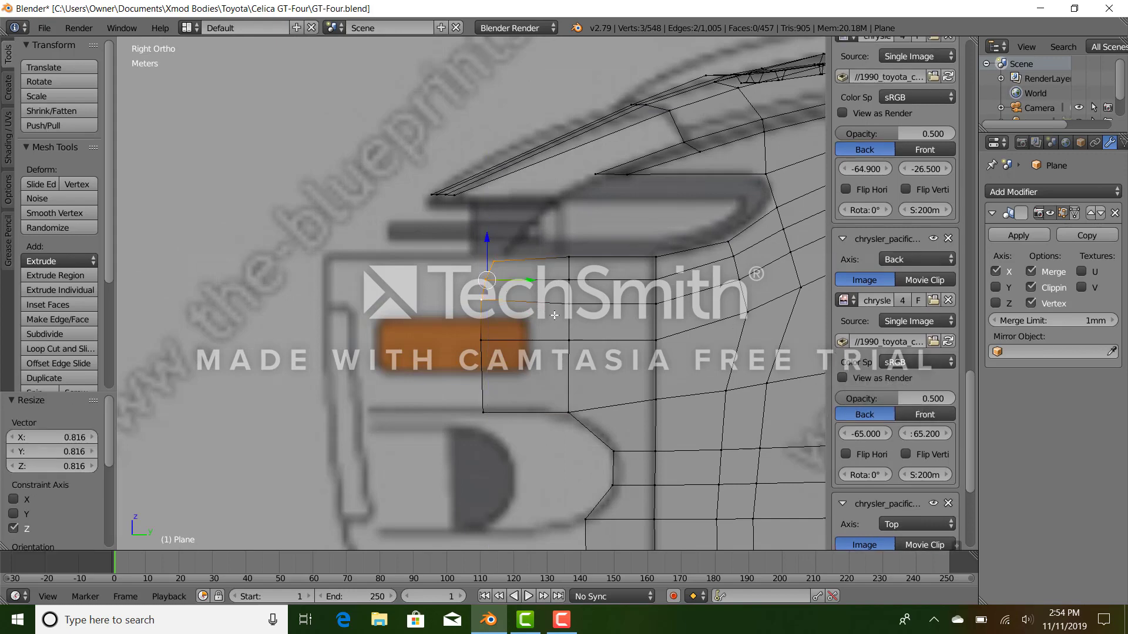
Lower the upper vertices of the front bumper strip's two foremost columns in the side view to follow the blueprint.
left_click_drag(487, 240, 487, 252)
right_click(568, 257)
right_click(569, 279, "ctrl")
left_click_drag(572, 236, 577, 250)
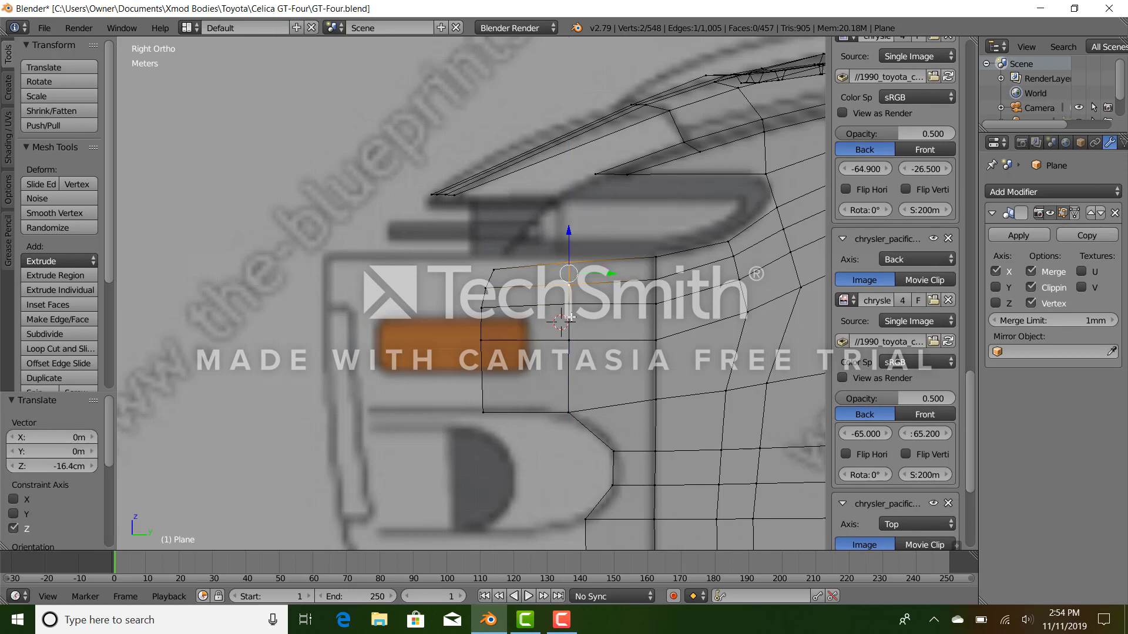
left_click(569, 254)
Shift the two uppermost vertices of the bumper strip's front edge forward along Y in the side view.
right_click(493, 269)
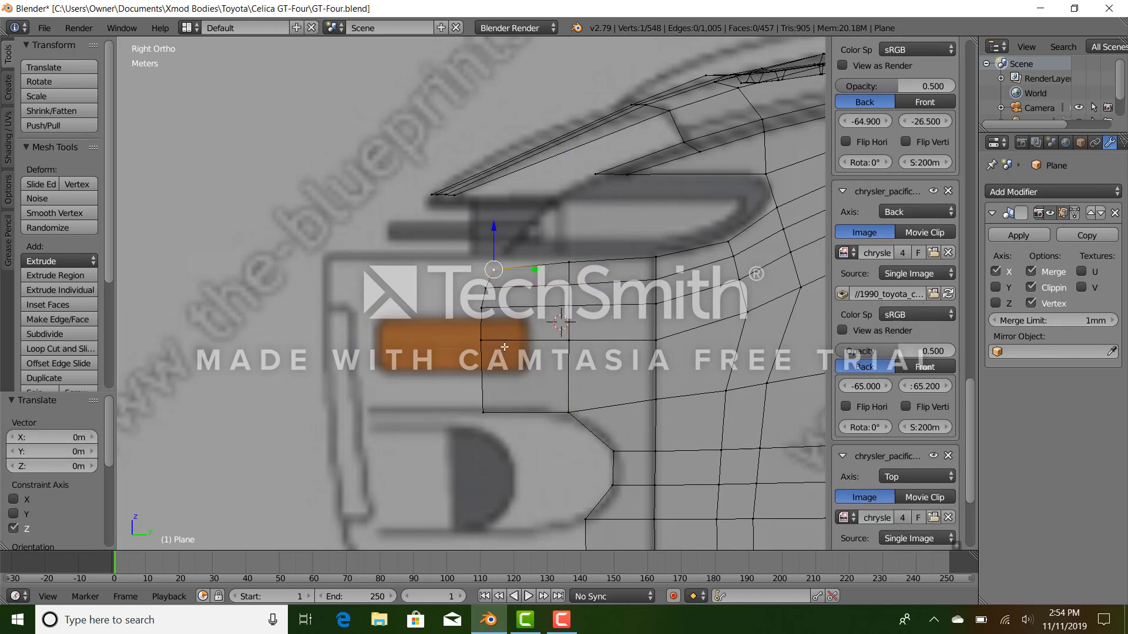
right_click(488, 285, "ctrl")
left_click_drag(530, 279, 528, 277)
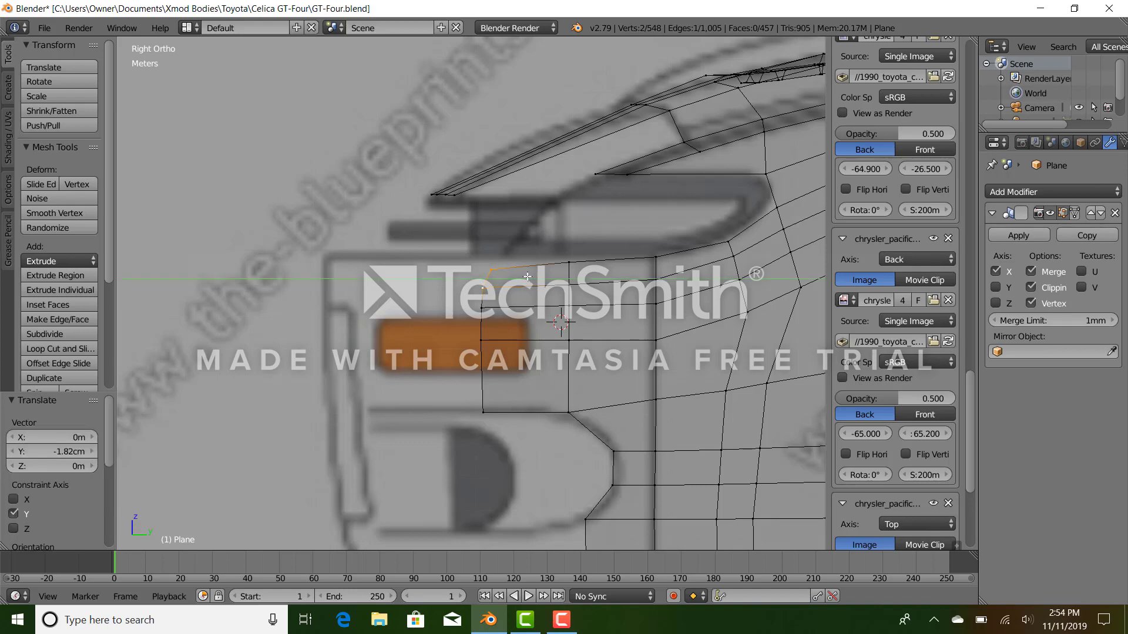
Pull the bumper strip's upper front corner vertices down and outward in the front view, and adjust the adjacent top vertex vertically.
right_click(489, 411, "ctrl")
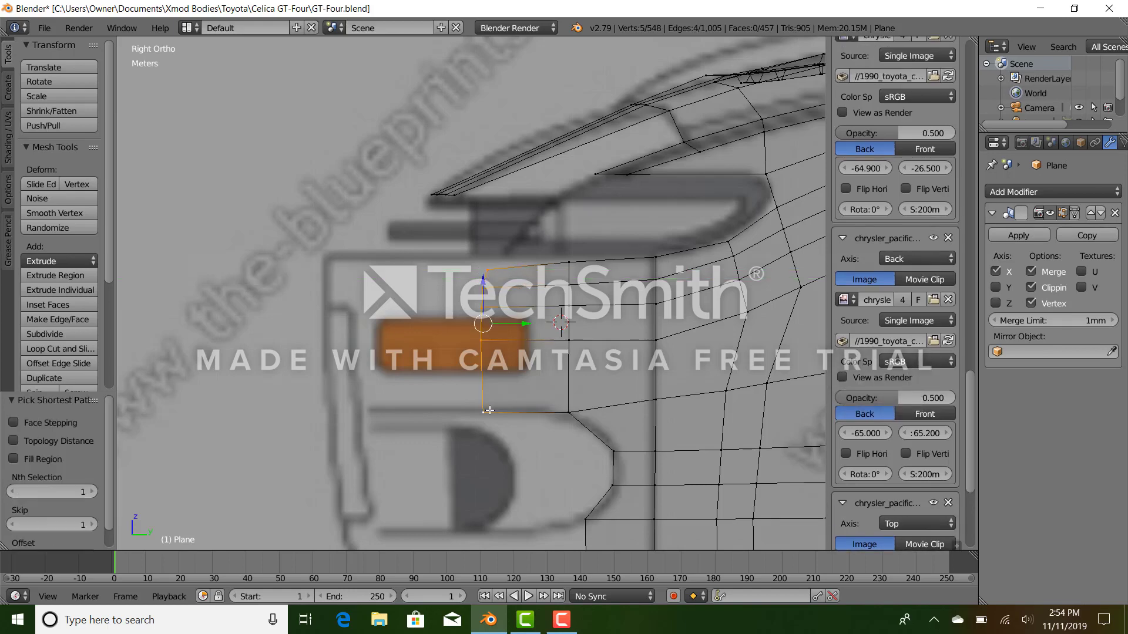
key("KP_7")
middle_click_drag(471, 259, 518, 247)
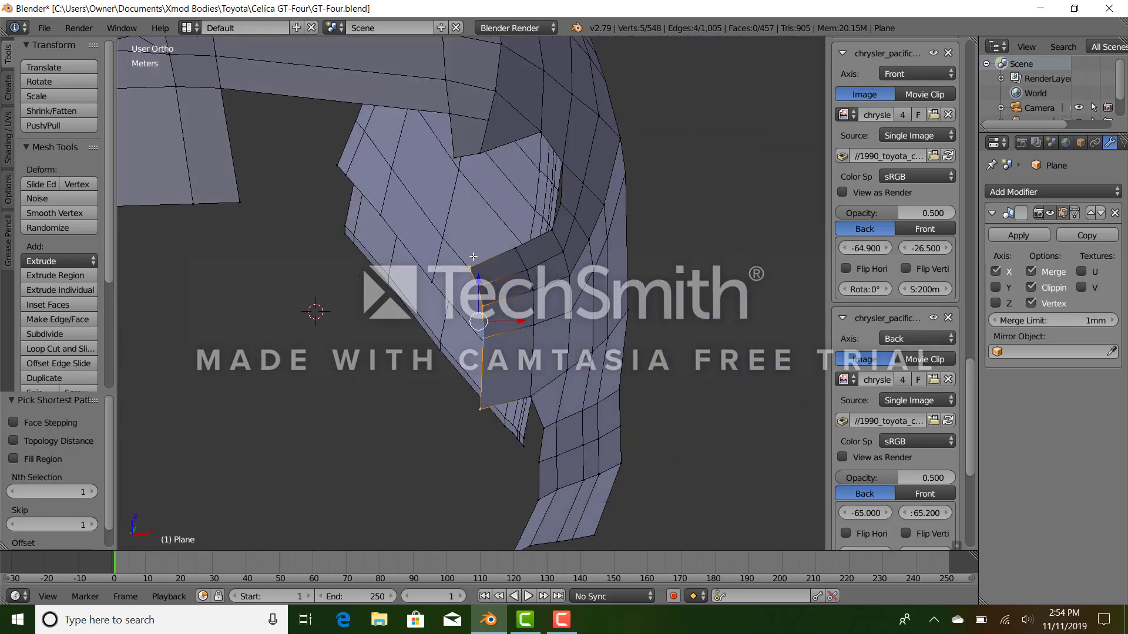
key("KP_1")
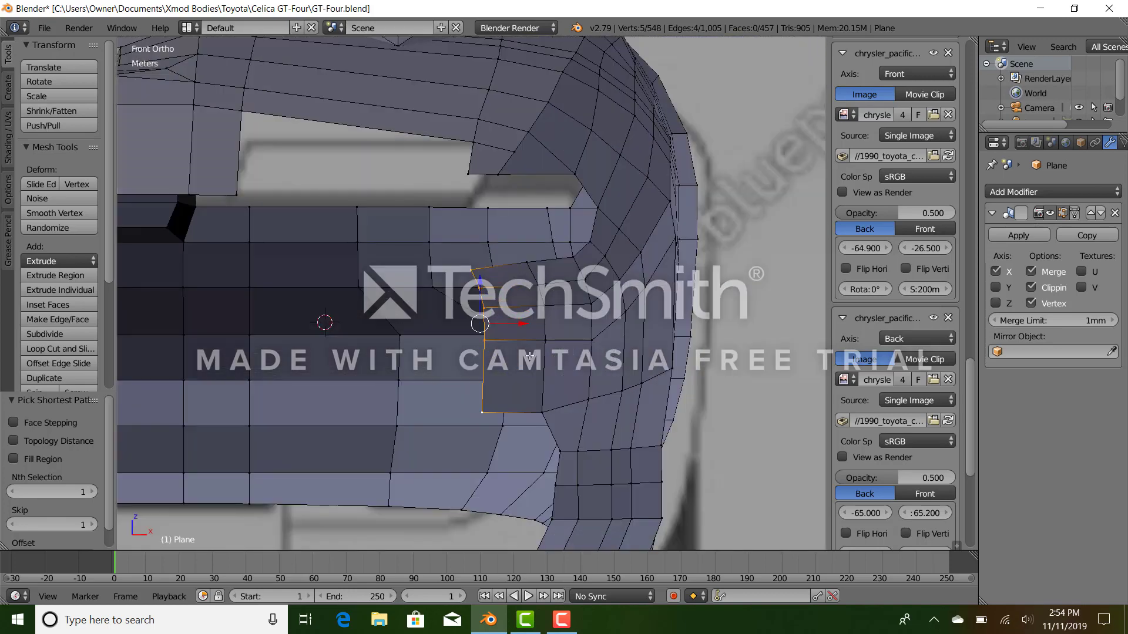
key("z")
middle_click_drag(492, 325, 482, 265, "shift")
right_click(470, 264)
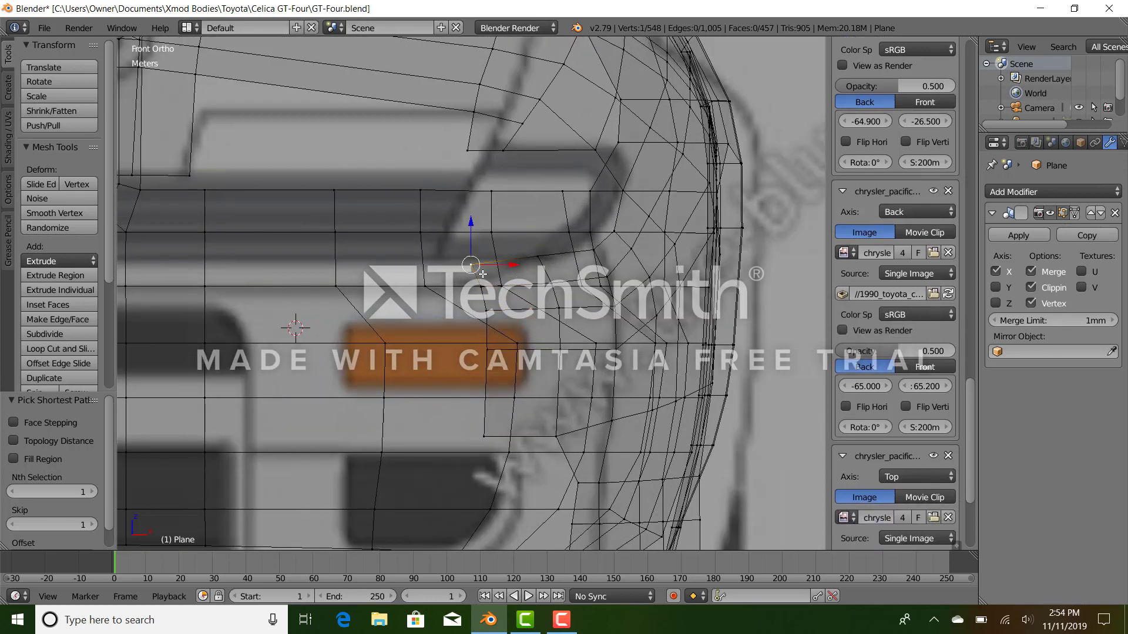
left_click_drag(479, 270, 490, 297)
key("z")
key("z")
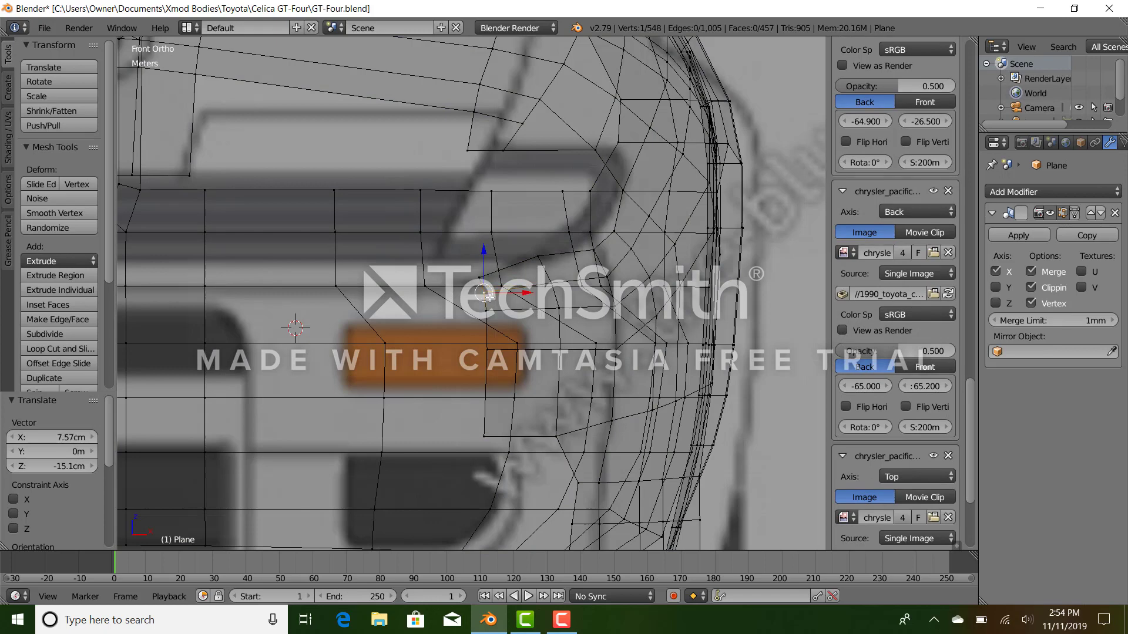
key("z")
key("z")
right_click(540, 238)
left_click_drag(541, 237, 541, 239)
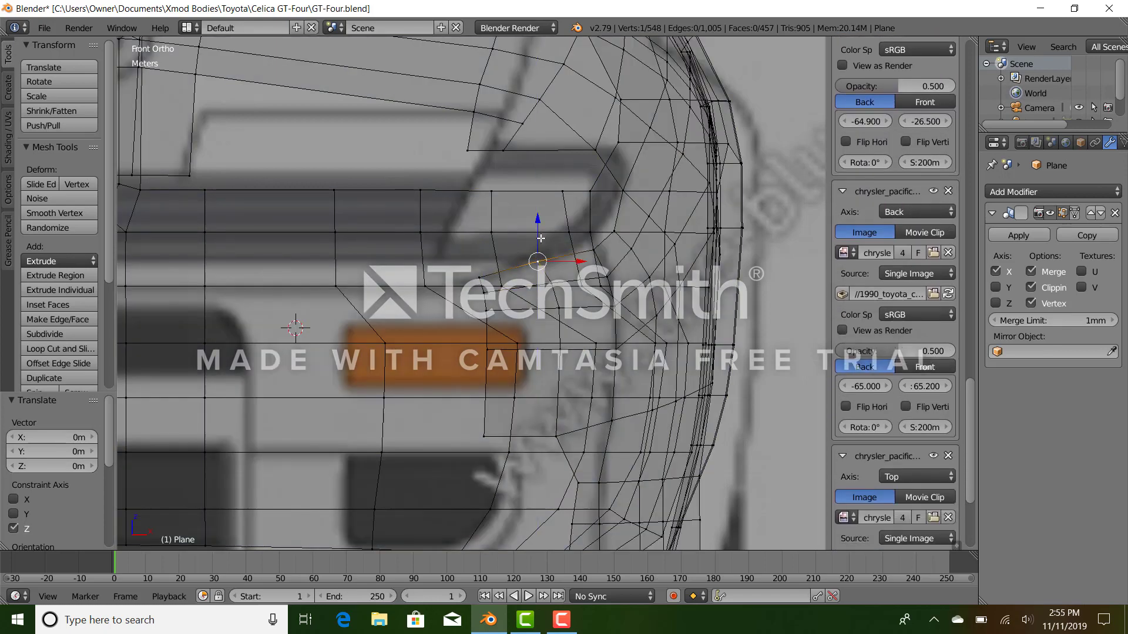
Extrude the bumper strip's front edge by about -2.72 m in X and -2.22 m in Y along the top-view outline.
right_click(486, 279)
right_click(482, 428, "ctrl")
scroll(482, 395, "down", 3)
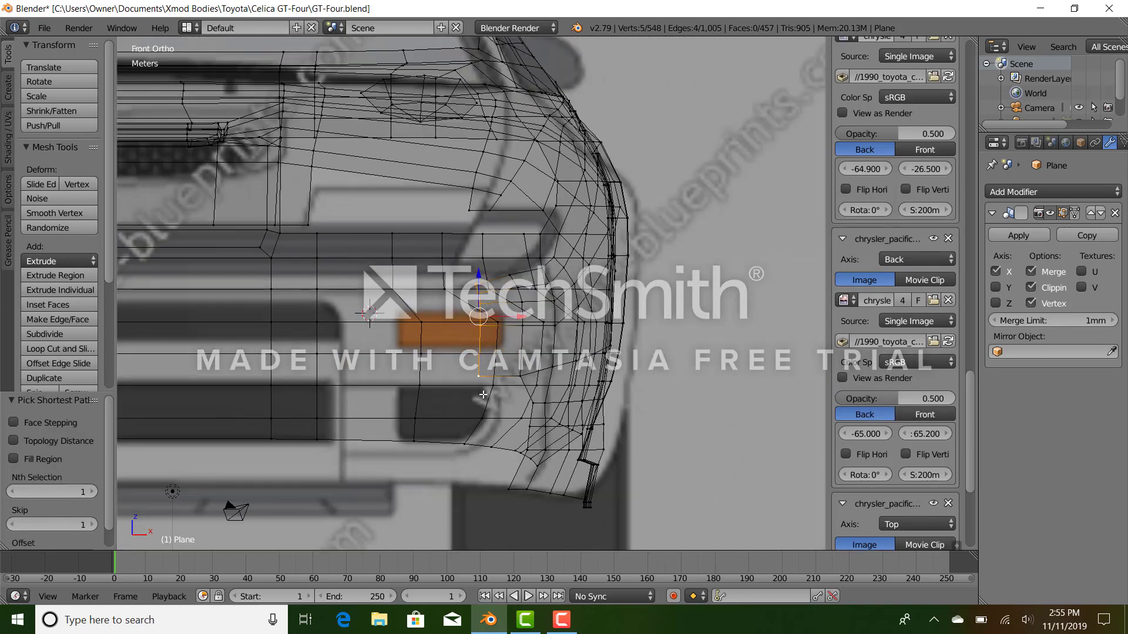
key("KP_7")
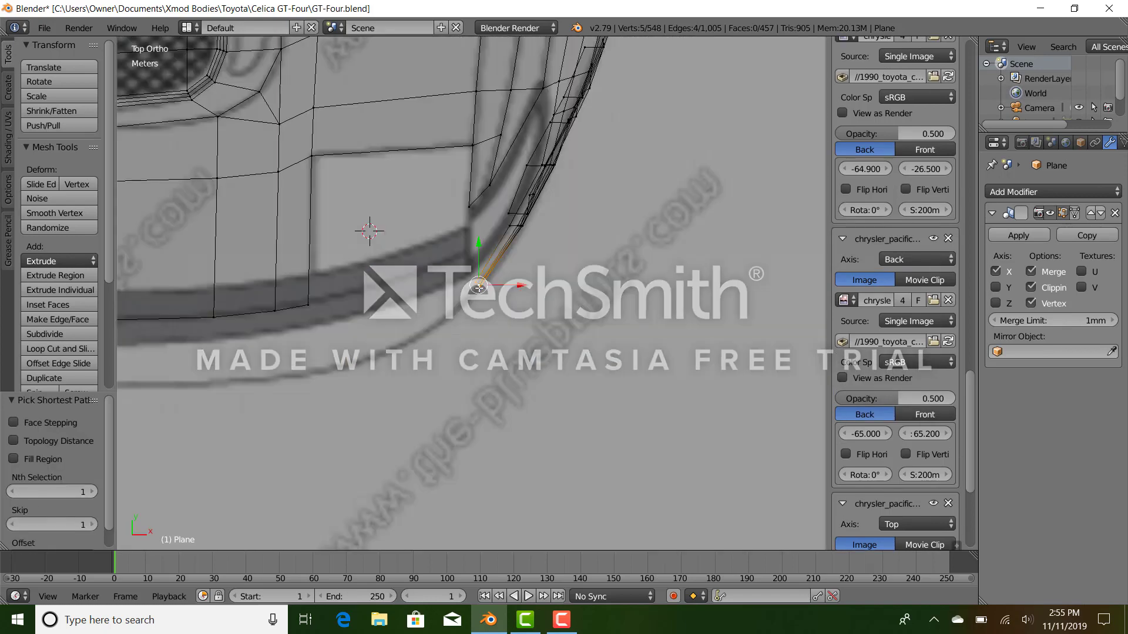
key("e")
left_click(425, 351)
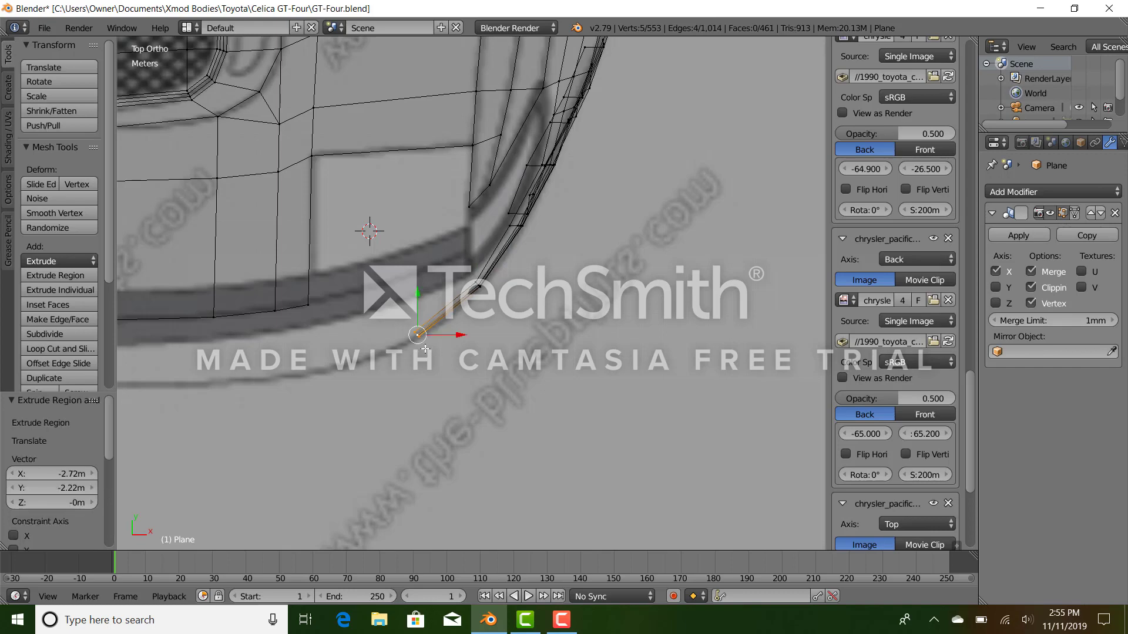
Scale the extruded edge to straighten it, rotate it 32.3°, and check it against the side, top and front blueprints.
key("s")
left_click(505, 390)
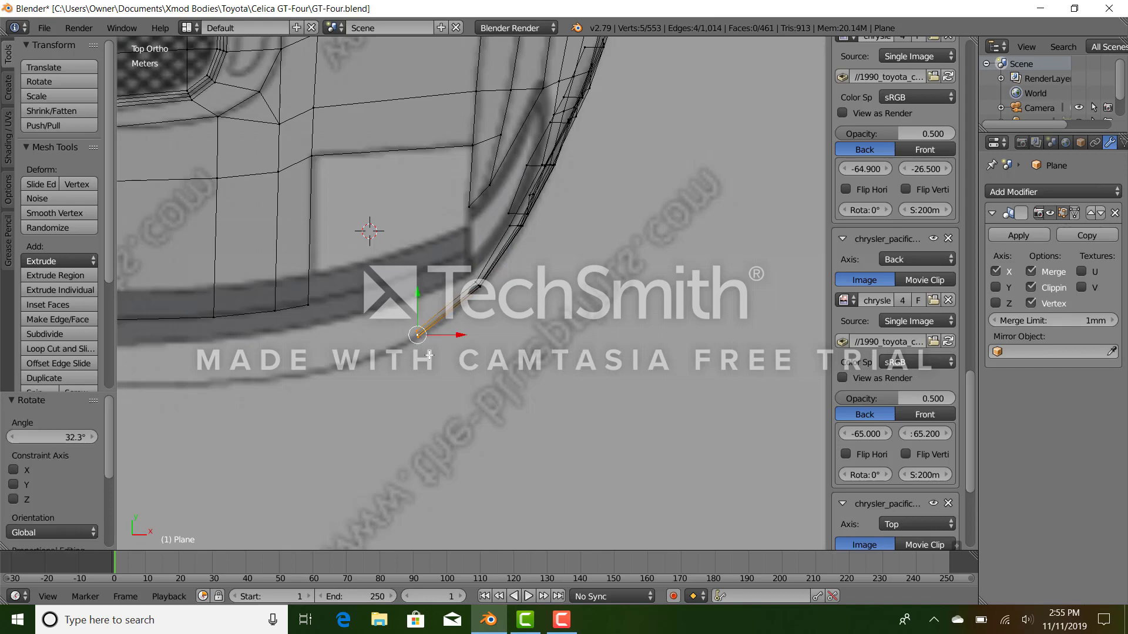
key("KP_3")
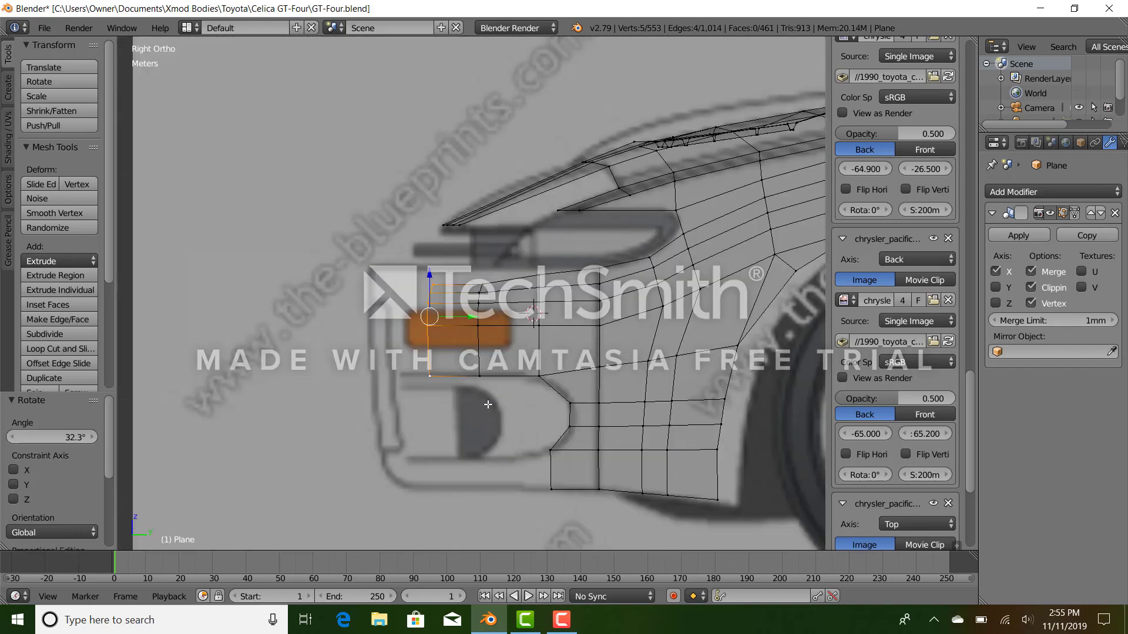
key("KP_1")
key("KP_7")
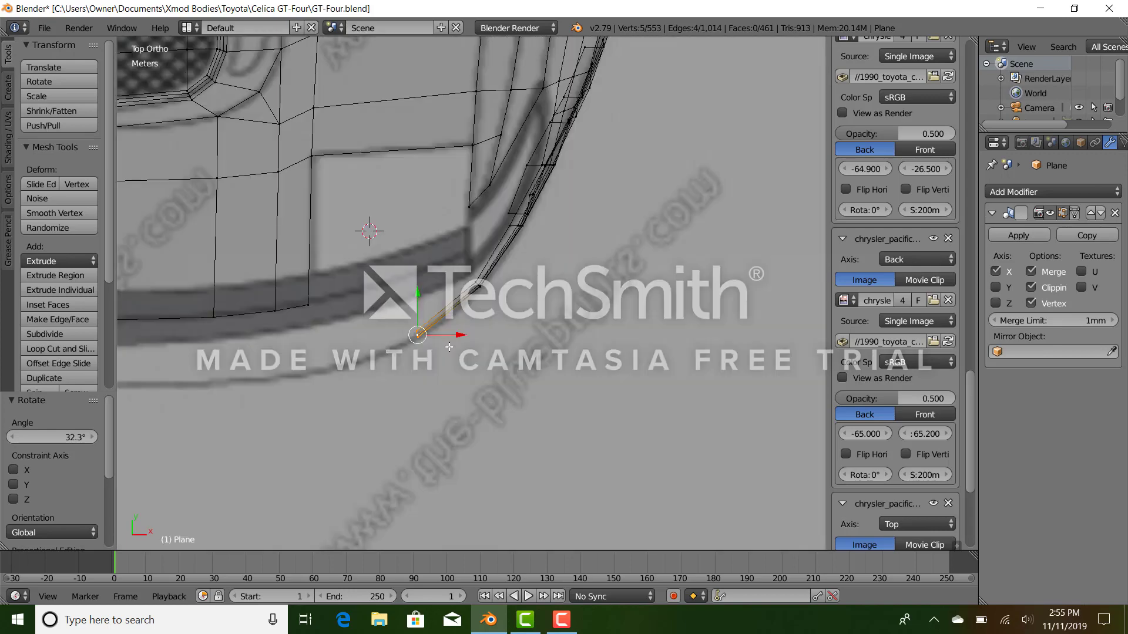
key("KP_1")
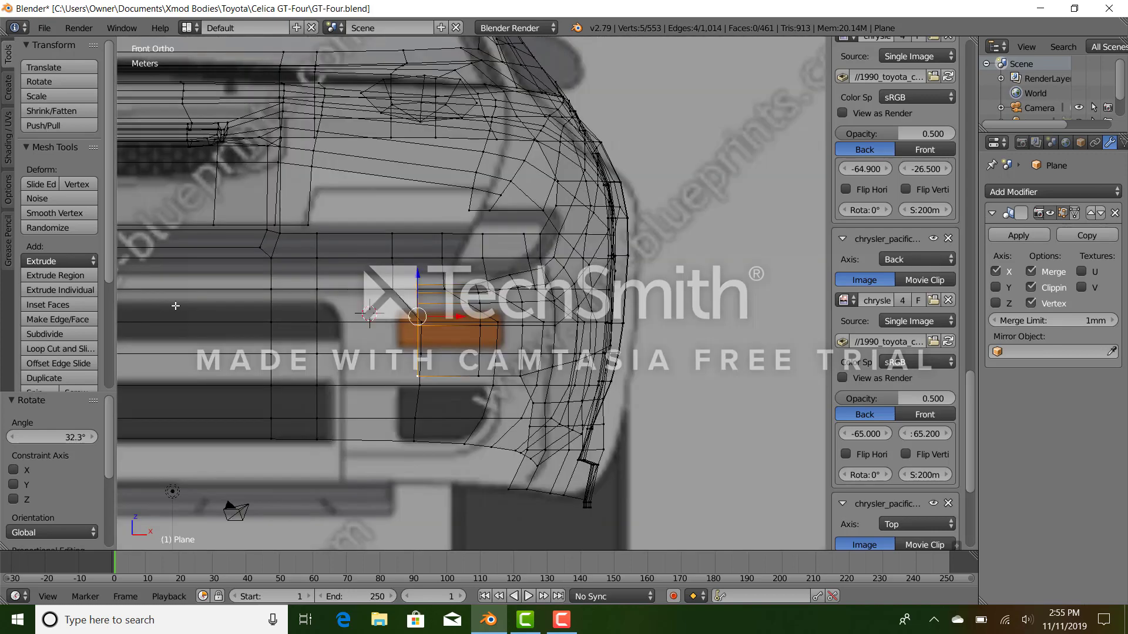
Scale the extruded edge's three upper vertices along Z and lower them to the bumper line in the front view.
scroll(391, 285, "up", 4)
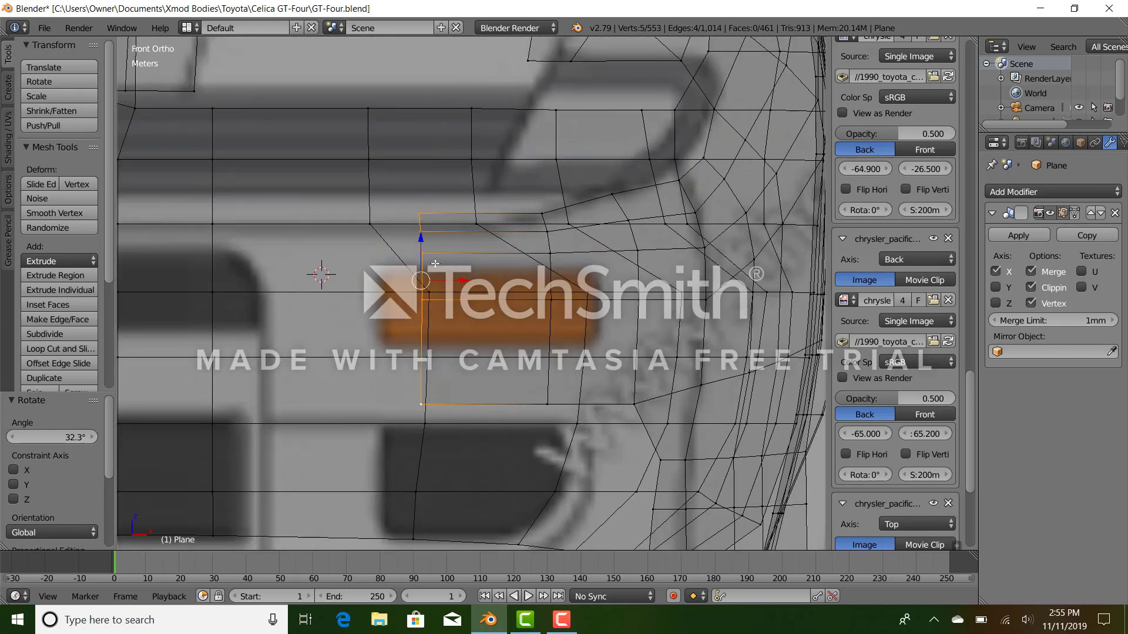
right_click(427, 256)
right_click(413, 204, "ctrl")
key("s")
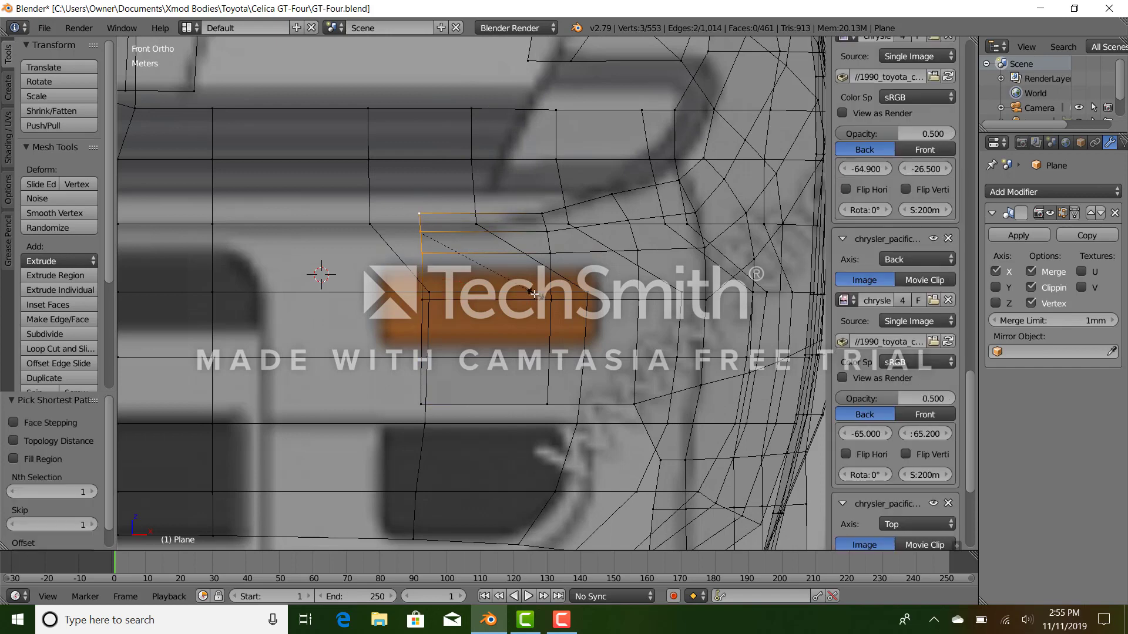
key("z")
left_click(519, 286)
left_click_drag(421, 189, 420, 200)
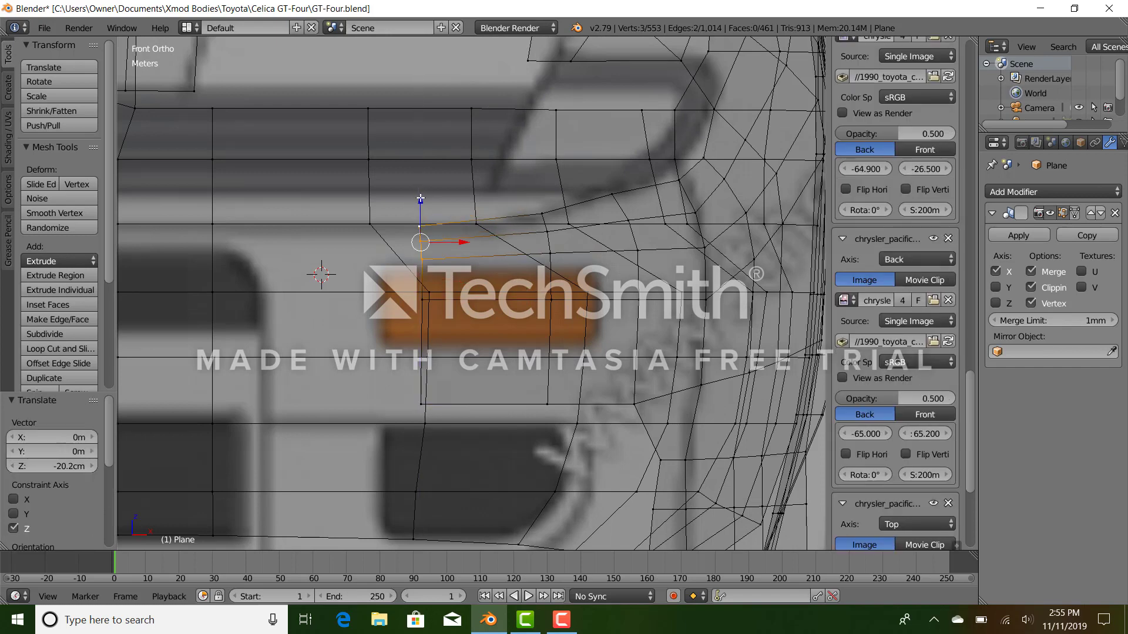
Extrude the whole end edge of the bumper strip by about -4.48 m in X and -1.6 m in Y in top view.
scroll(444, 295, "down", 5)
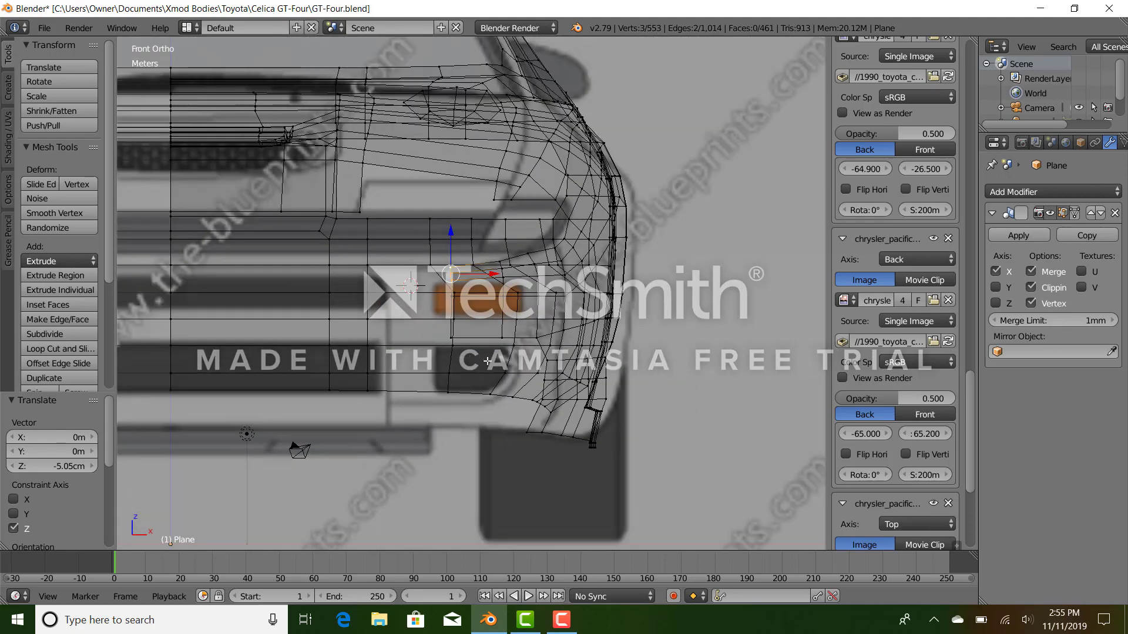
key("z")
mouse_move(297, 448)
middle_mouse_down()
mouse_move(464, 390)
mouse_move(436, 336)
middle_mouse_up()
left_click(435, 337, "ctrl")
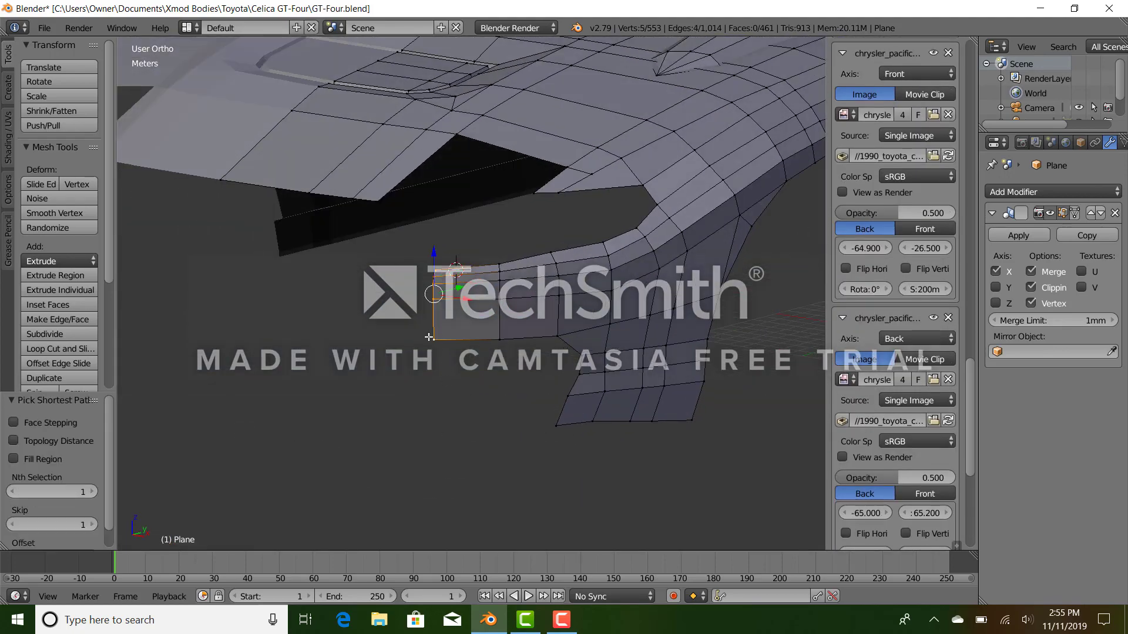
key("KP_3")
key("KP_7")
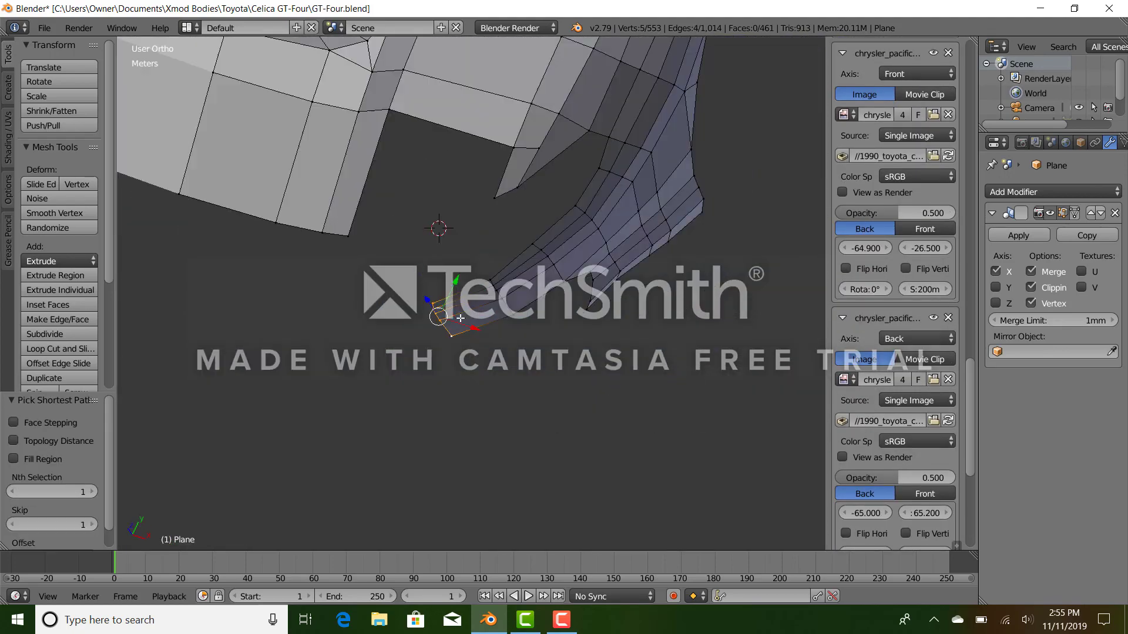
key("e")
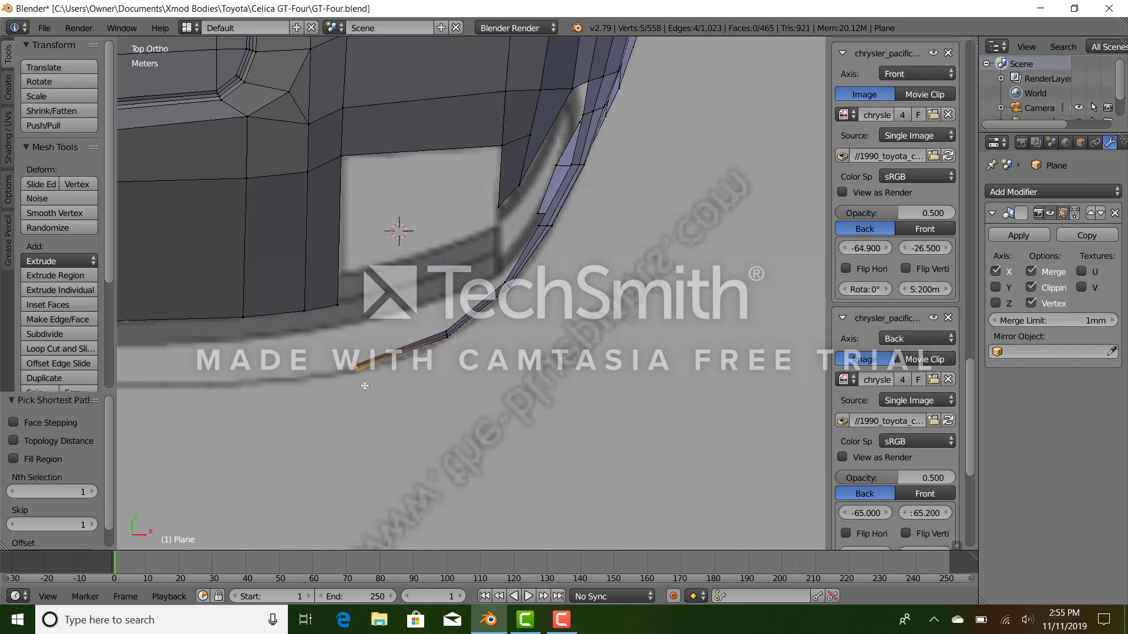
left_click(360, 388)
Move the extruded end edge 1.15 m along X to line up with the blueprint's panel edge in front view.
middle_click_drag(360, 388, 419, 398)
key("KP_1")
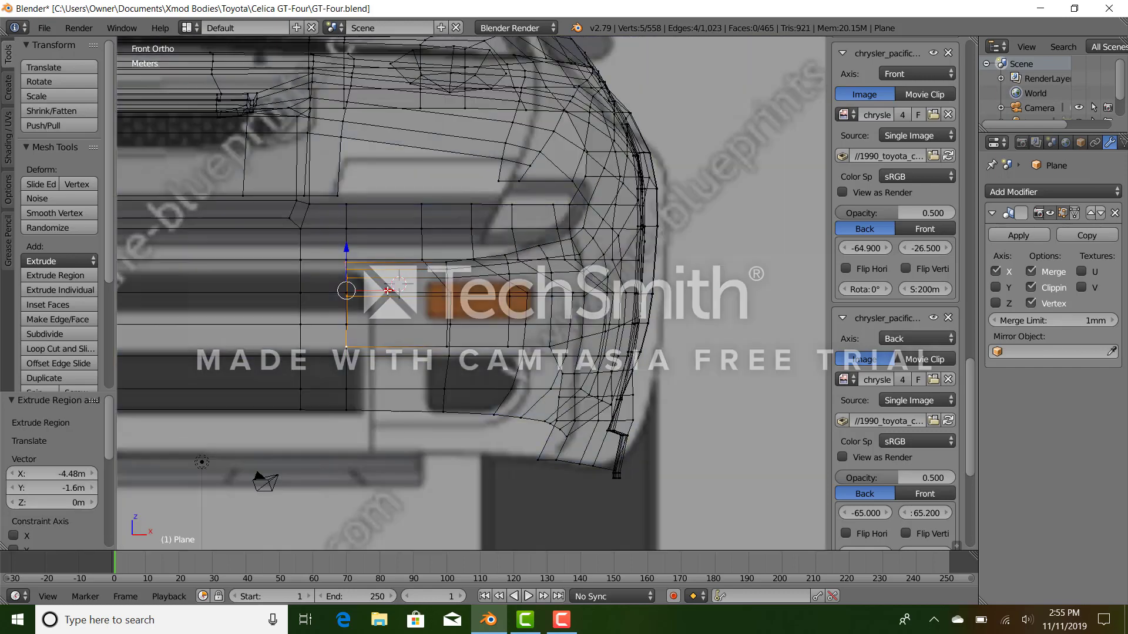
left_click_drag(416, 292, 416, 292)
scroll(382, 282, "up", 2)
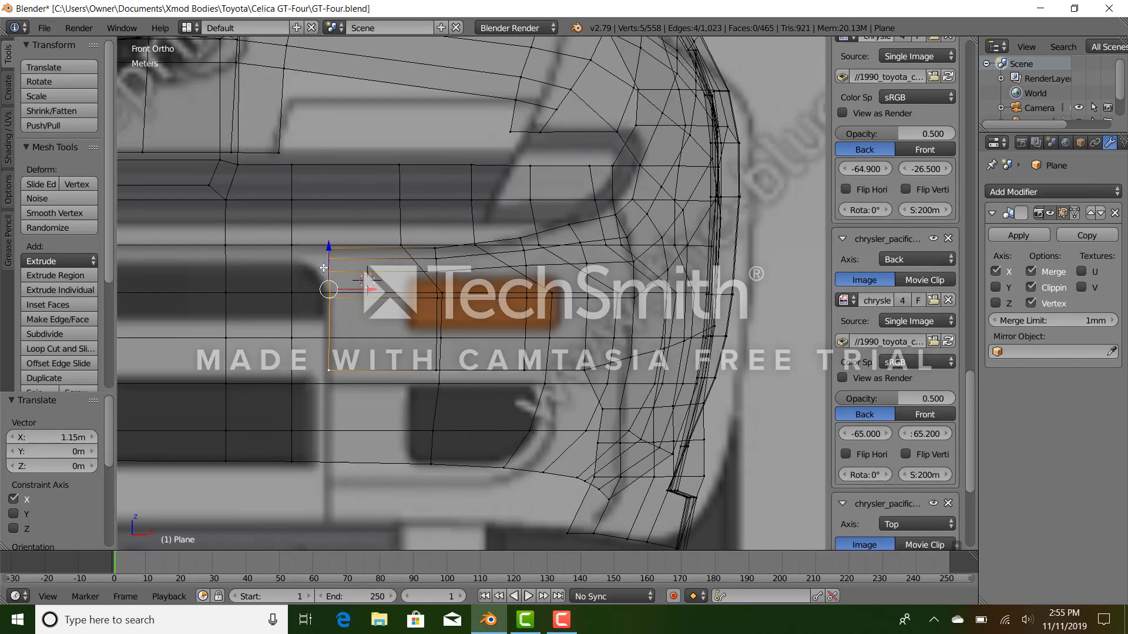
Select the complete end edge of the bumper strip and move it 30.9 cm along Y in the top view.
right_click(327, 270)
right_click(332, 374)
key("z")
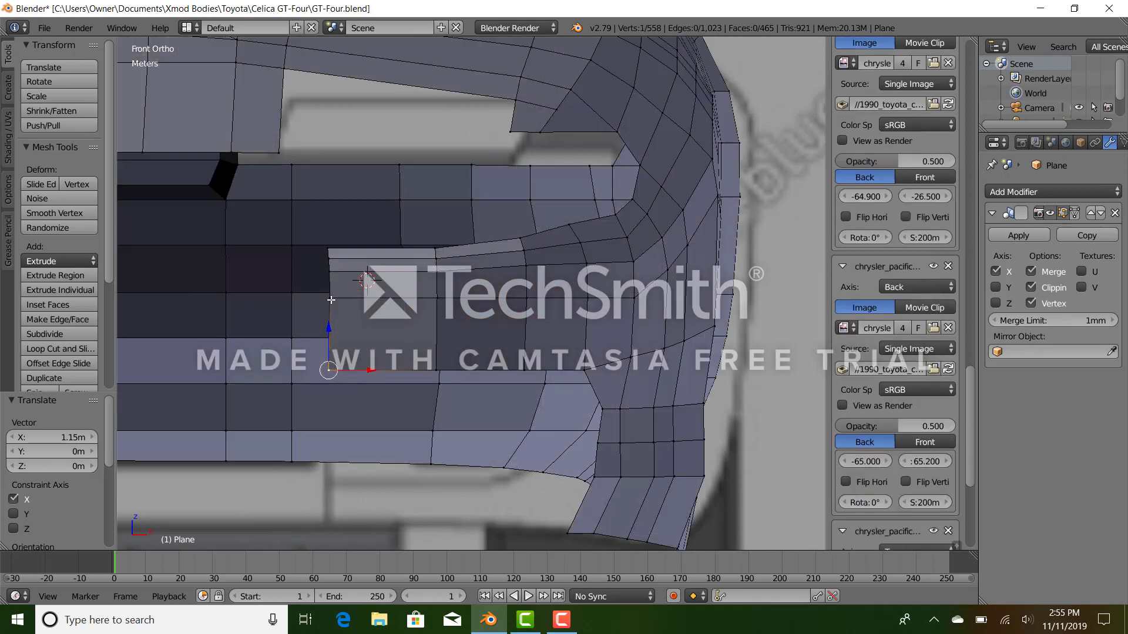
right_click(329, 252, "ctrl")
key("KP_4")
key("KP_7")
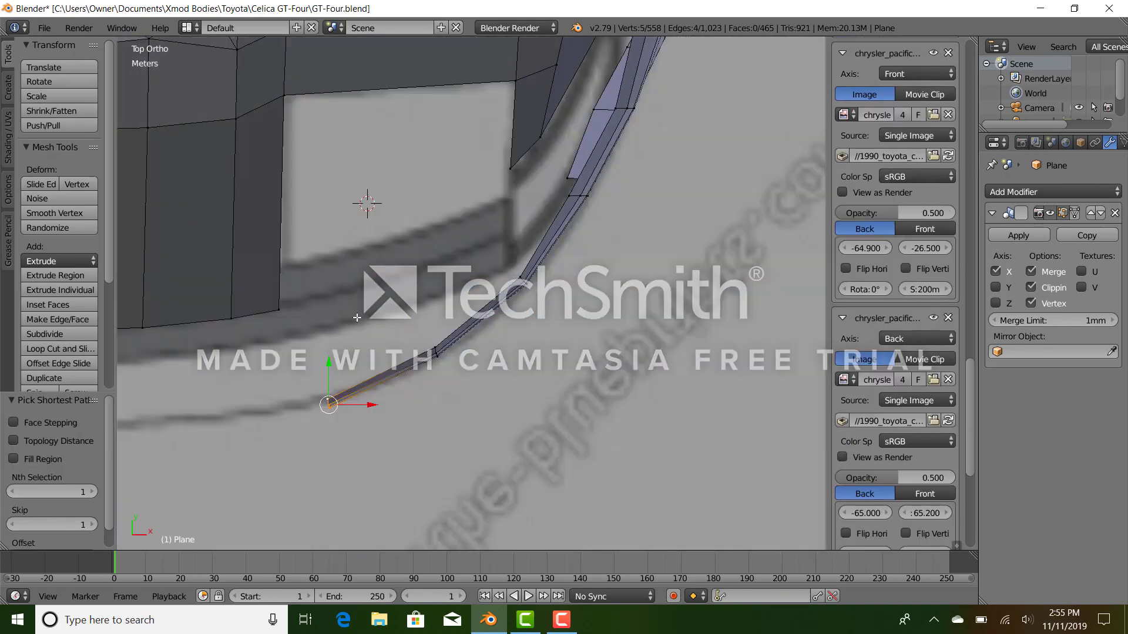
left_click_drag(328, 362, 322, 352)
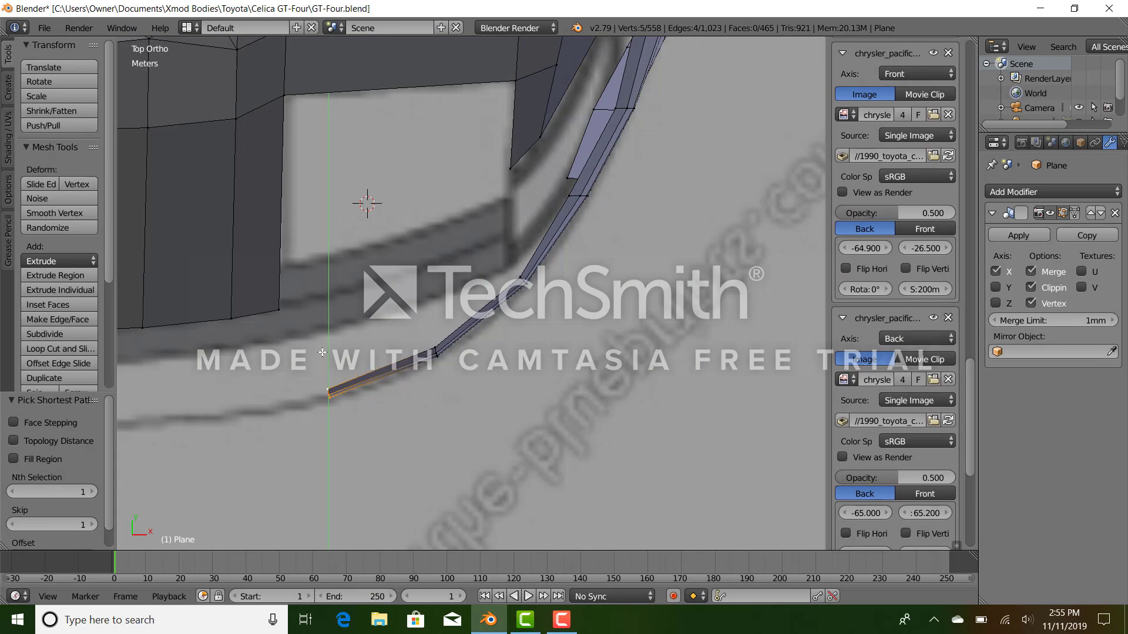
left_click(322, 352)
Move the end edge's upper vertices inward along X in the front view, placing the top two farthest toward the car's centre.
key("KP_1")
key("z")
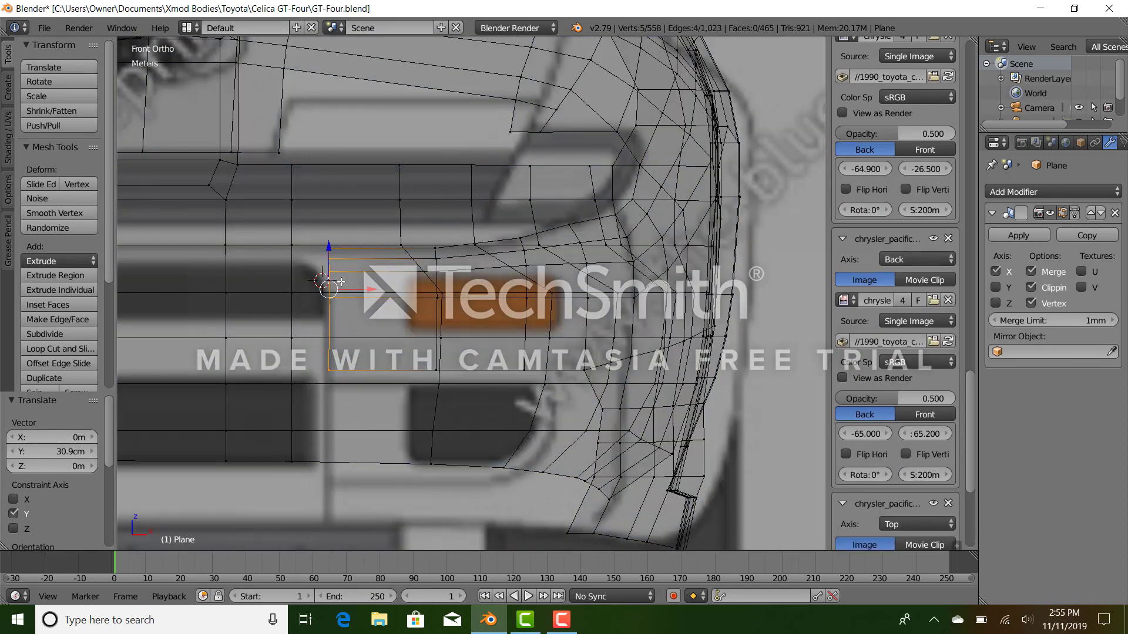
right_click(333, 272)
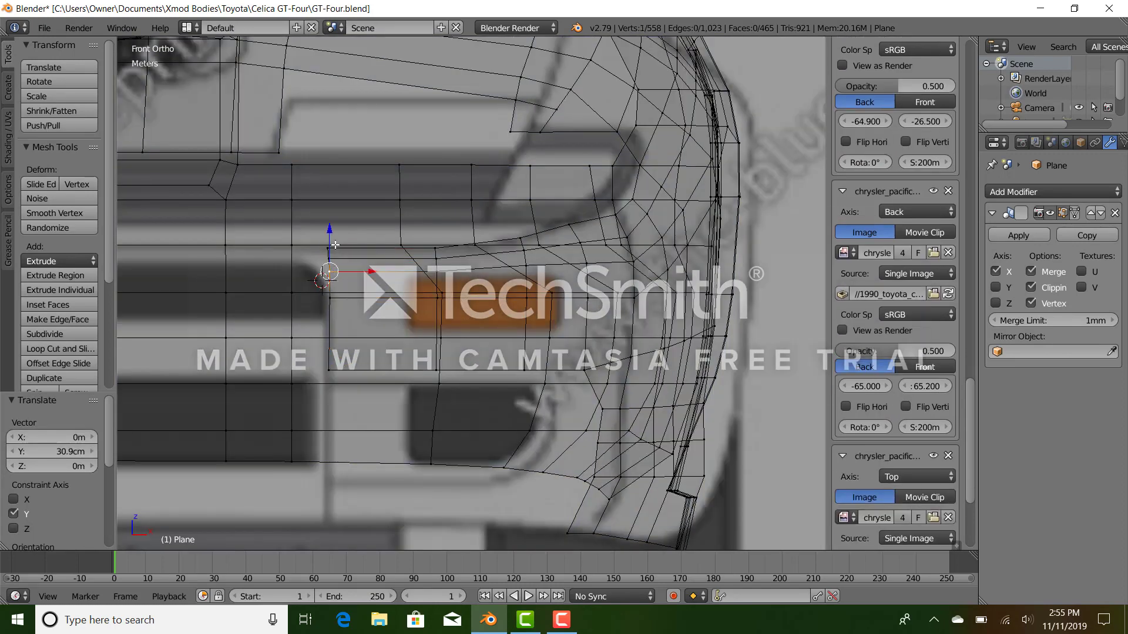
right_click(330, 244, "ctrl")
left_click_drag(360, 259, 341, 253)
right_click(317, 259)
right_click(323, 248, "ctrl")
key("z")
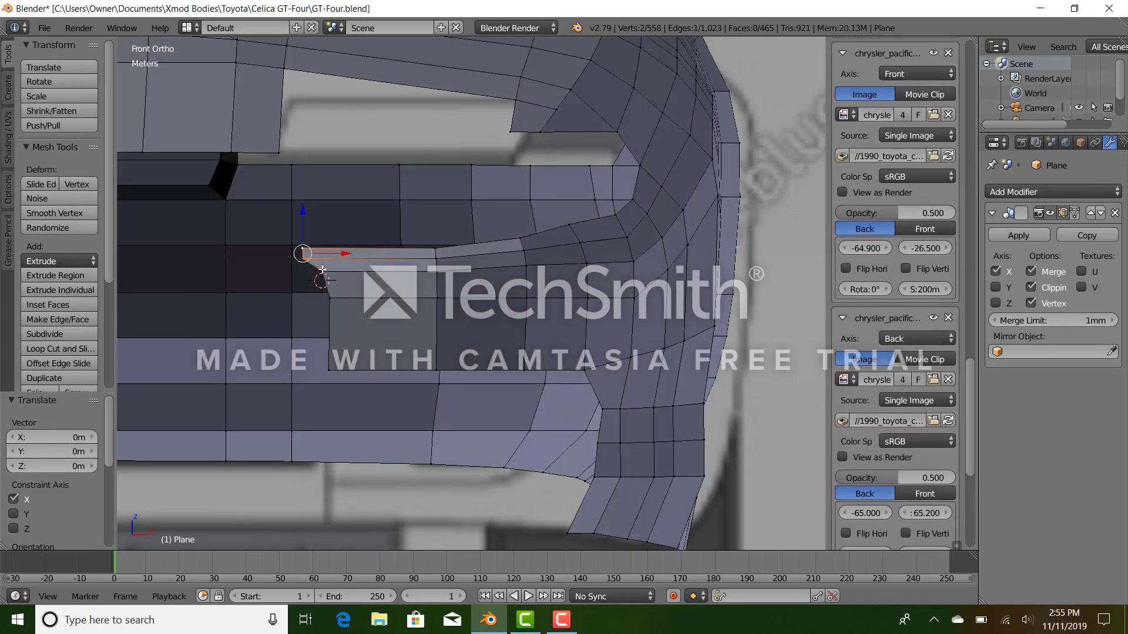
Move the two top end vertices -32.7 cm along Y onto the bumper outline in the top view.
key("KP_7")
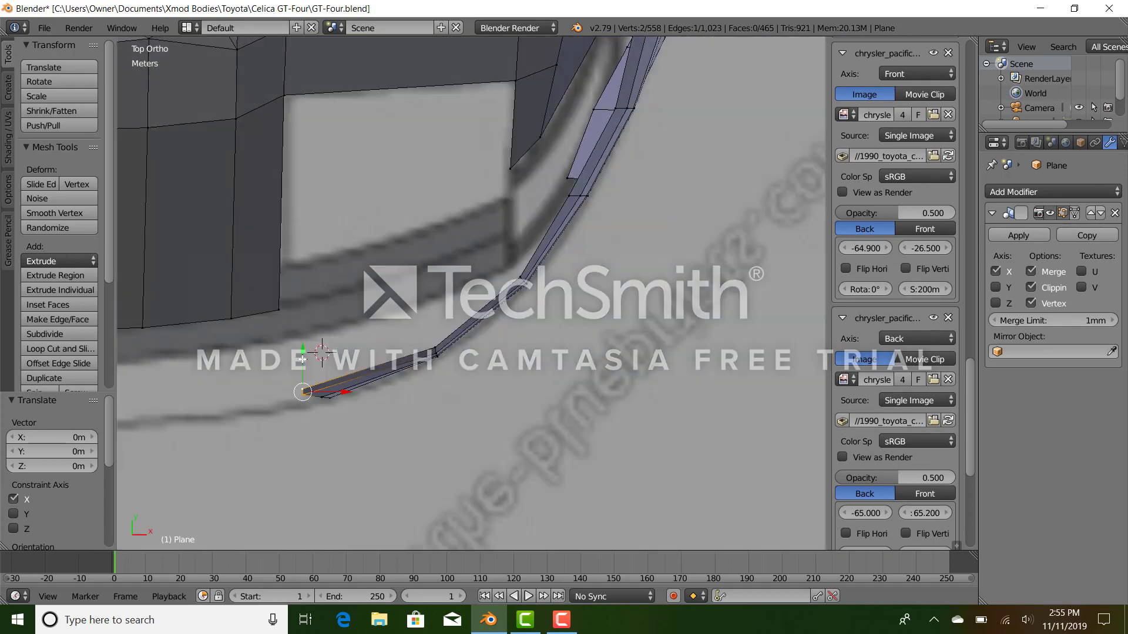
left_click_drag(302, 358, 303, 371)
middle_click_drag(343, 408, 308, 334)
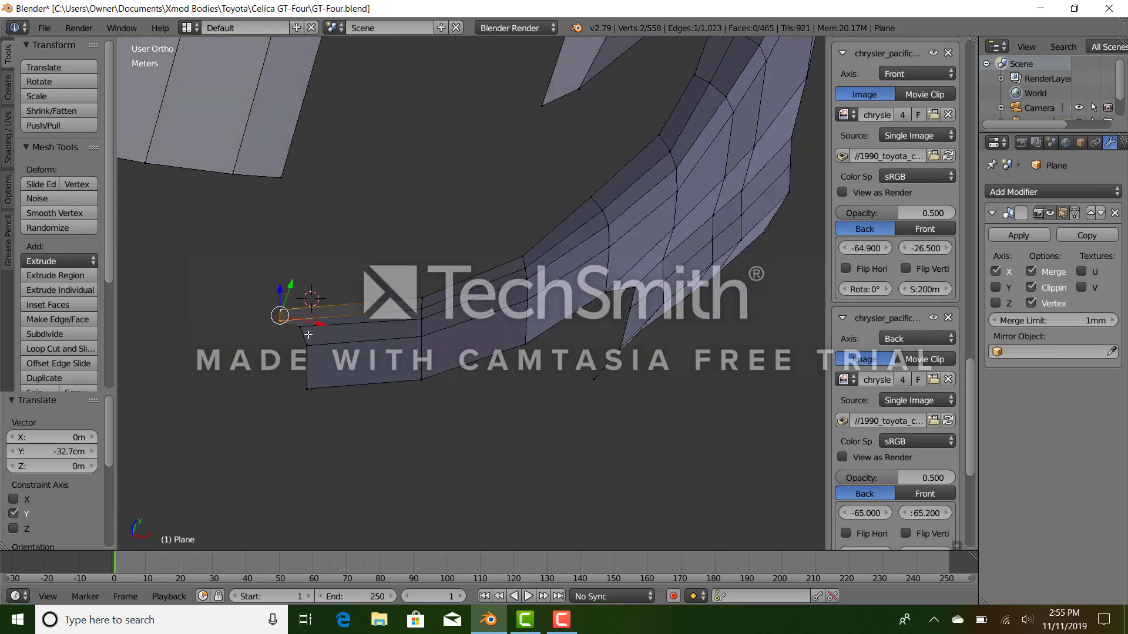
Move the vertex just below the end's top pair -12.7 cm along Y in the top view.
right_click(307, 341)
key("KP_7")
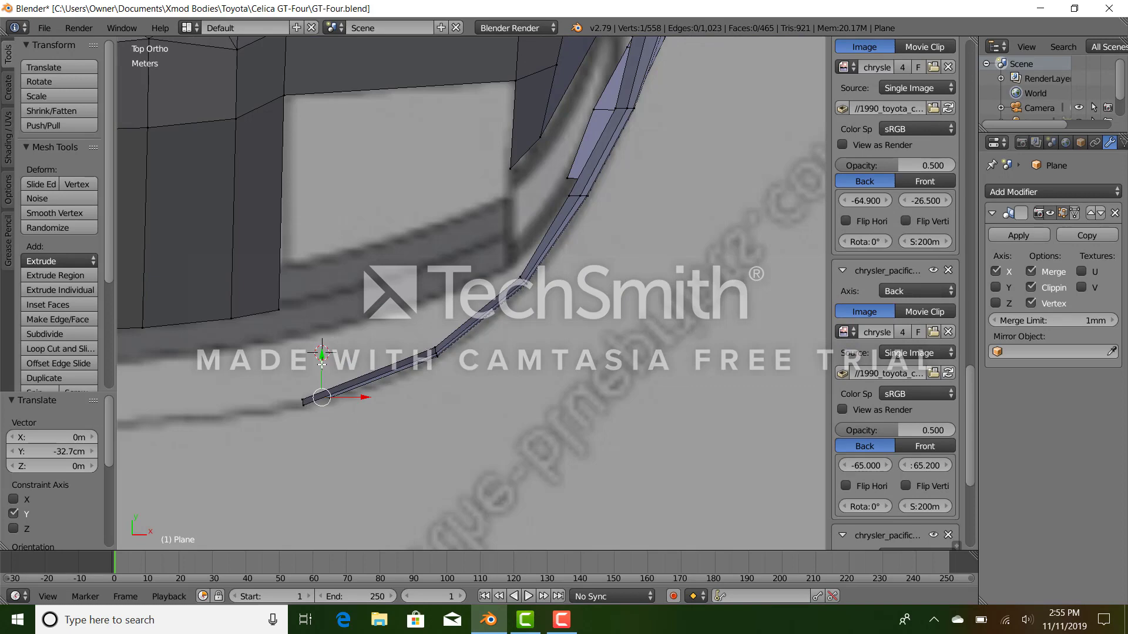
left_click_drag(322, 364, 326, 364)
middle_click_drag(325, 364, 298, 291)
key("KP_3")
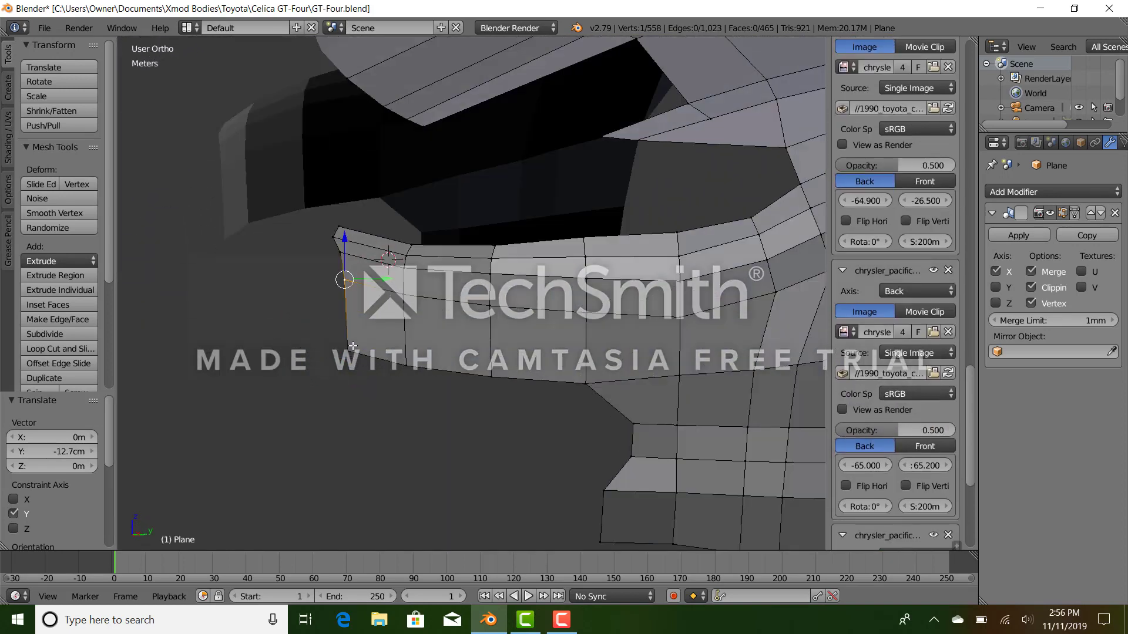
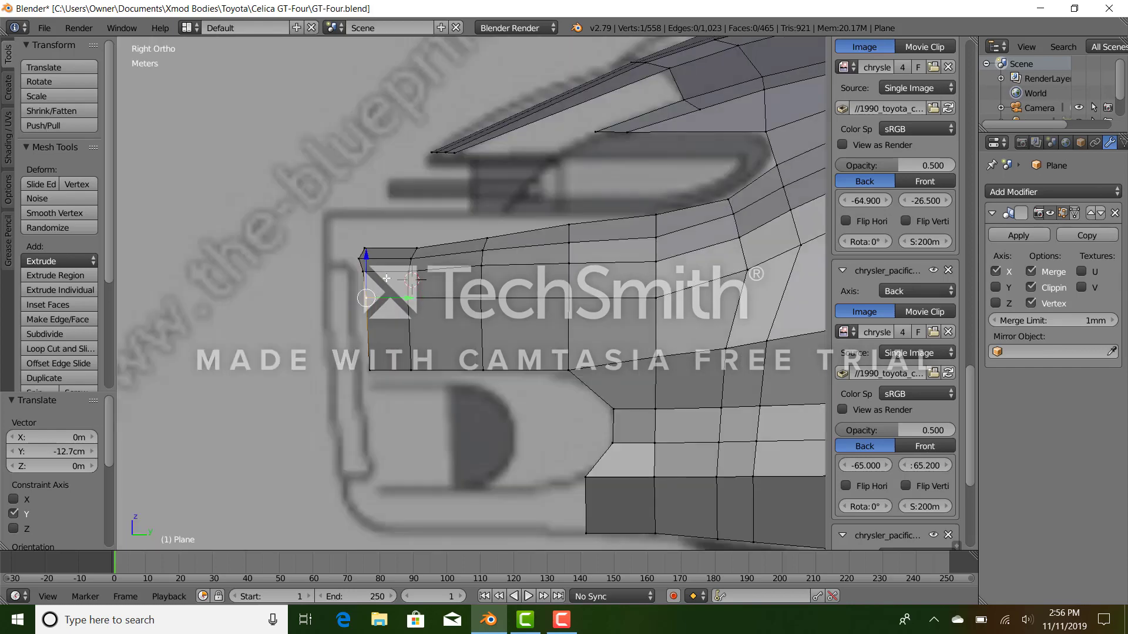
Move the bumper strip's two endmost top vertices -16.4 cm along Y in the side view and nudge the neighbouring top vertex along Y.
right_click(360, 242)
right_click(419, 245, "ctrl")
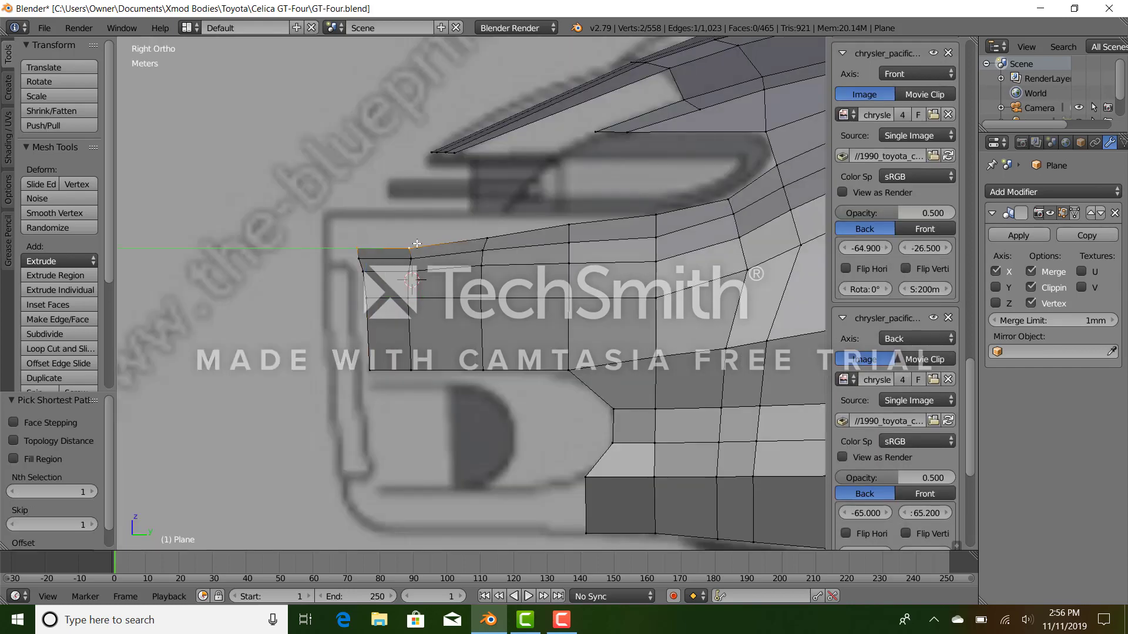
left_click_drag(416, 244, 418, 244)
right_click(503, 227)
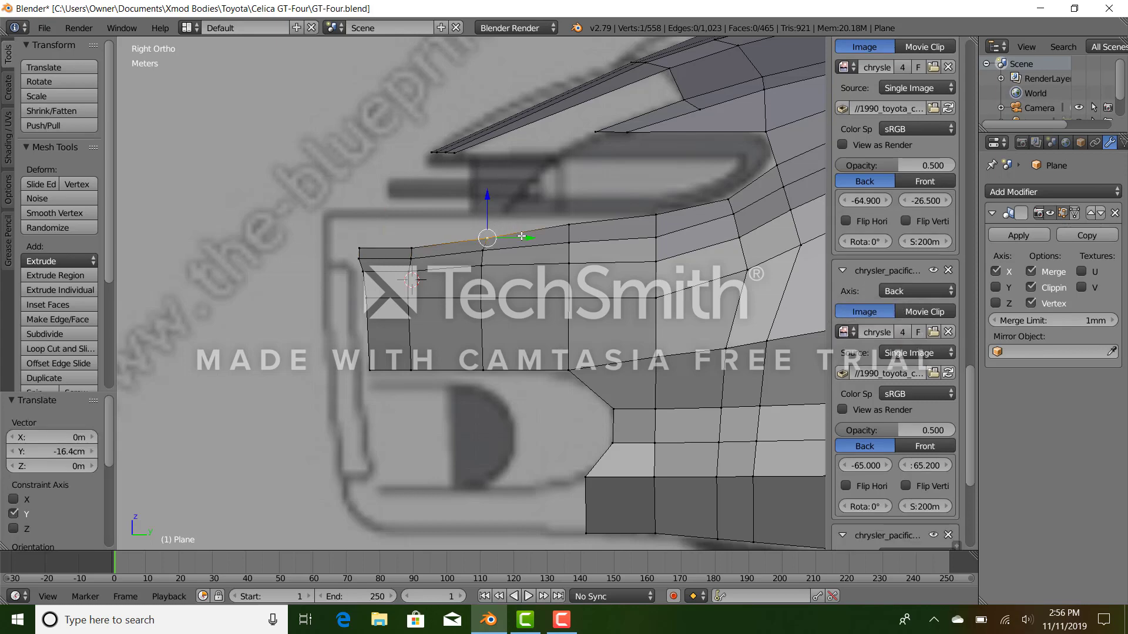
left_click_drag(521, 236, 521, 236)
Extrude the strip's short top end edge in three segments along the bumper outline to the car's centre line in the top view, the last -6.02 m along X.
right_click(367, 241)
right_click(362, 261, "ctrl")
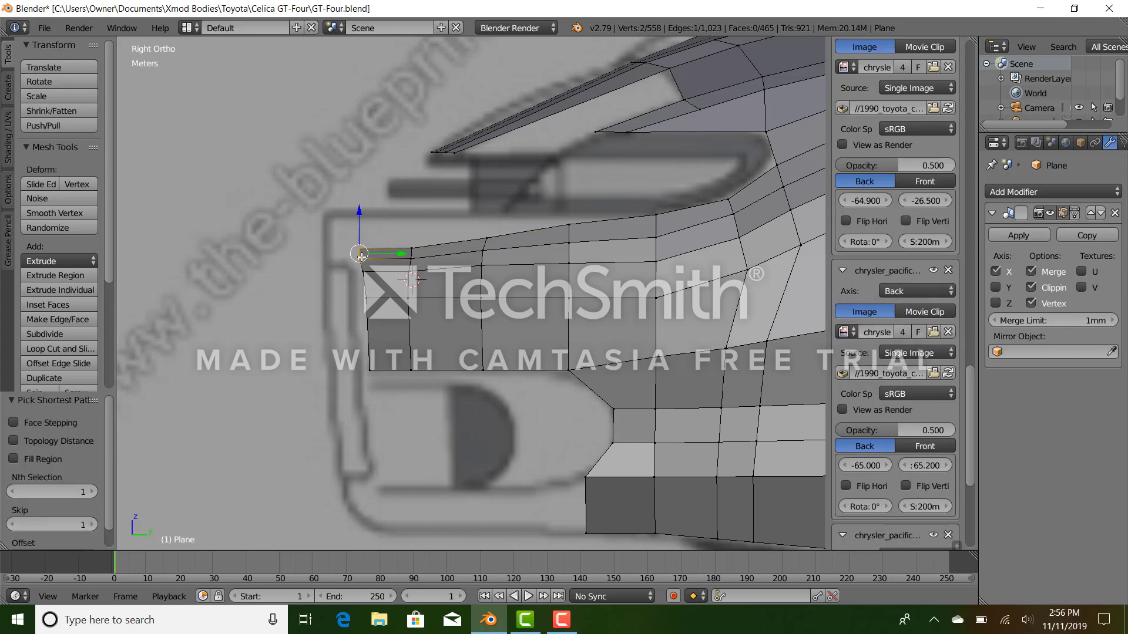
key("KP_1")
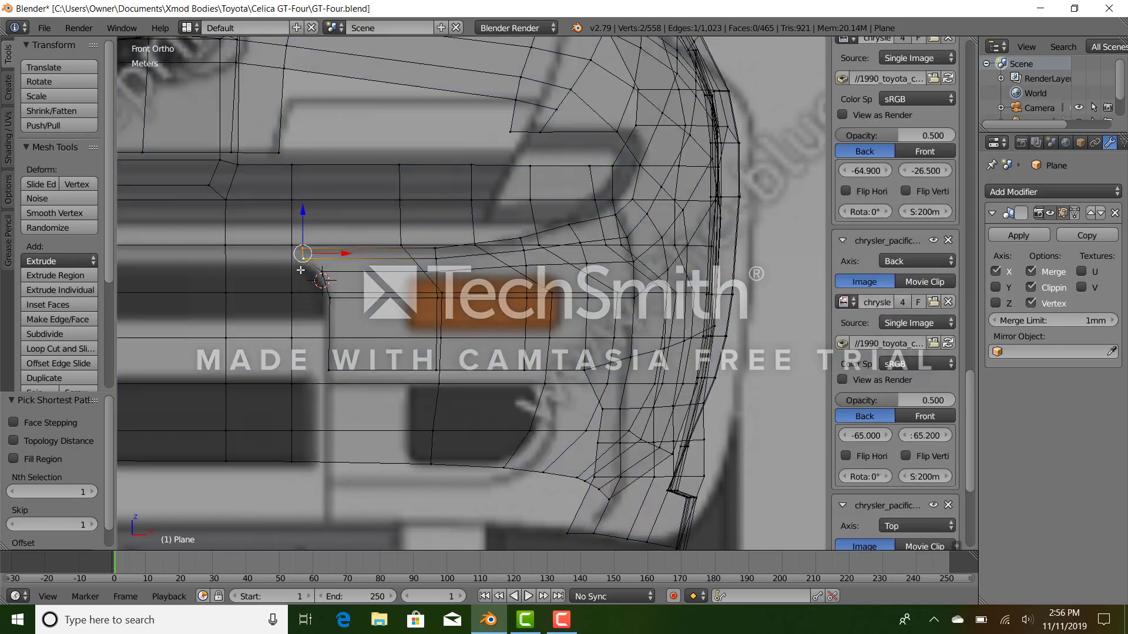
key("KP_Decimal")
key("z")
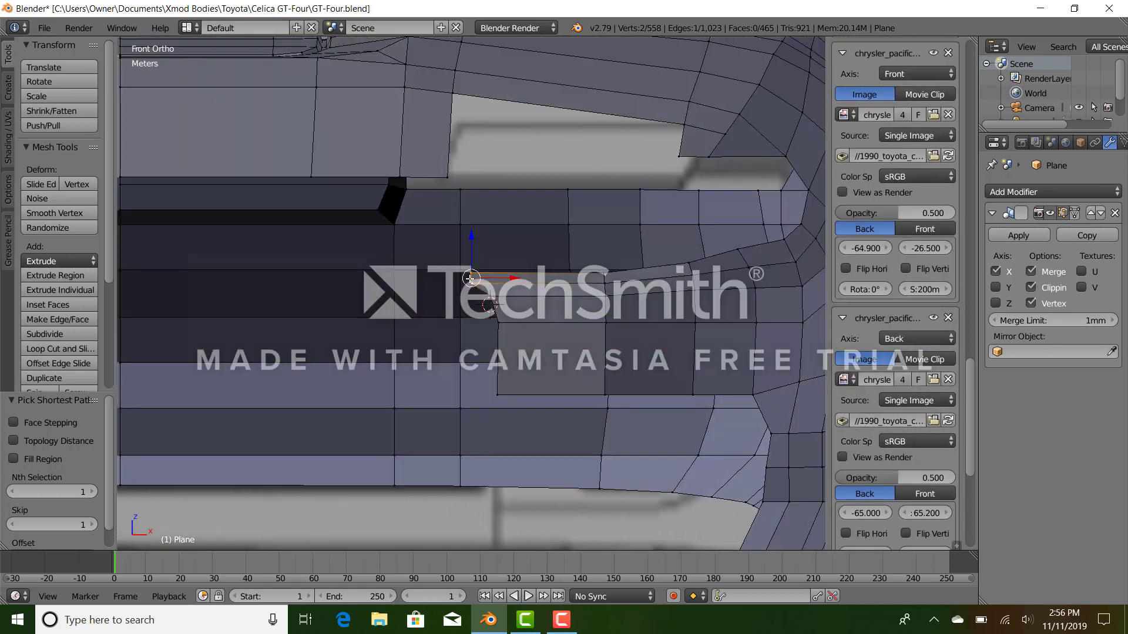
key("KP_7")
middle_click_drag(467, 405, 553, 358, "shift")
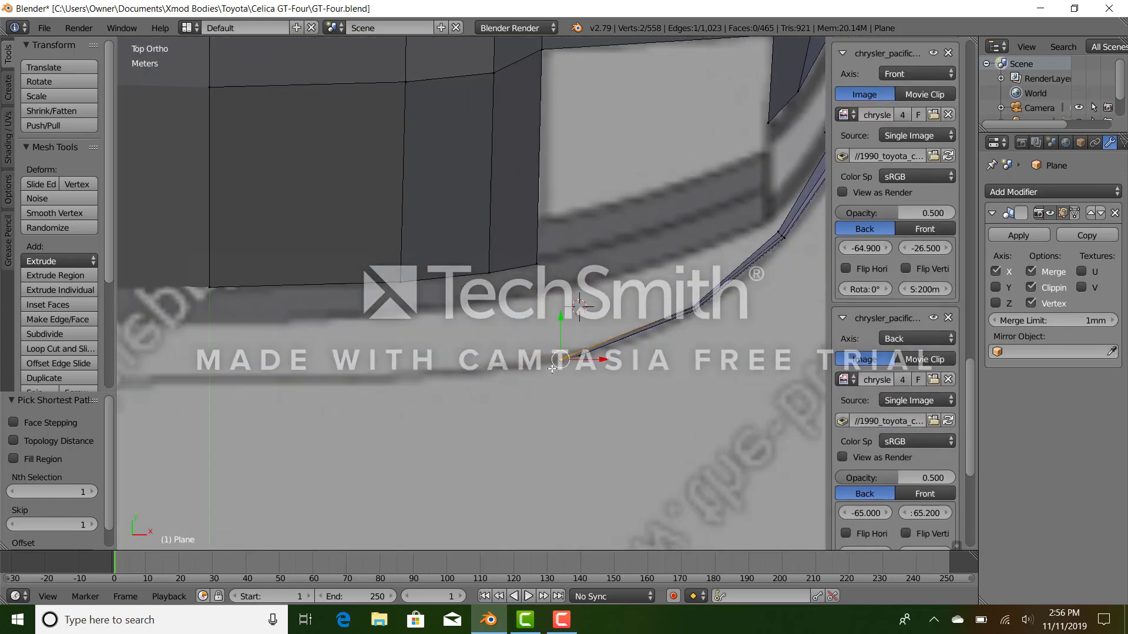
left_click(499, 379, "ctrl")
key("e")
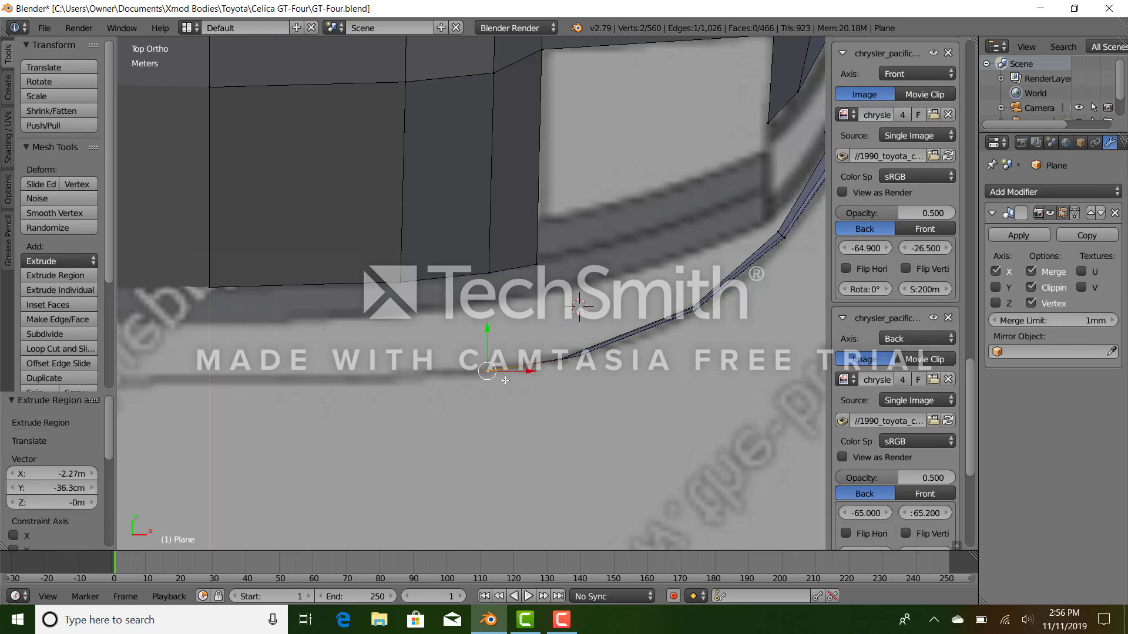
left_click(415, 388)
key("e")
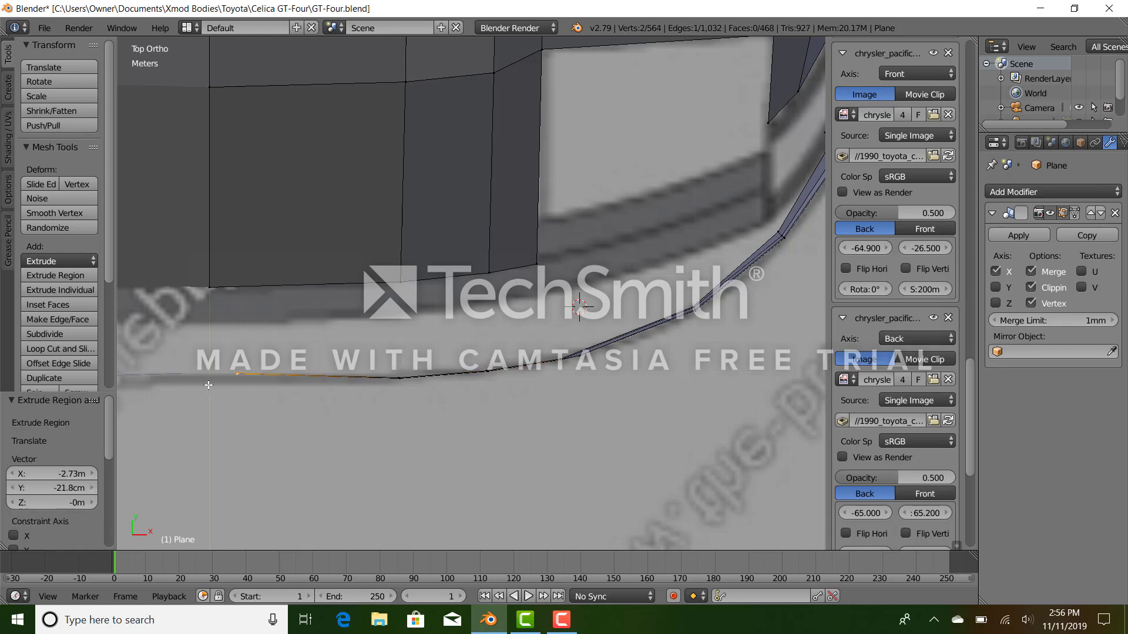
left_click(186, 390)
Examine the extended upper bumper strip in perspective and against the front blueprint.
scroll(405, 413, "down", 3)
key("z")
mouse_move(405, 413)
middle_mouse_down()
mouse_move(438, 347)
mouse_move(494, 340)
mouse_move(512, 312)
mouse_move(443, 319)
mouse_move(514, 323)
middle_mouse_up()
scroll(498, 344, "down", 4)
key("z")
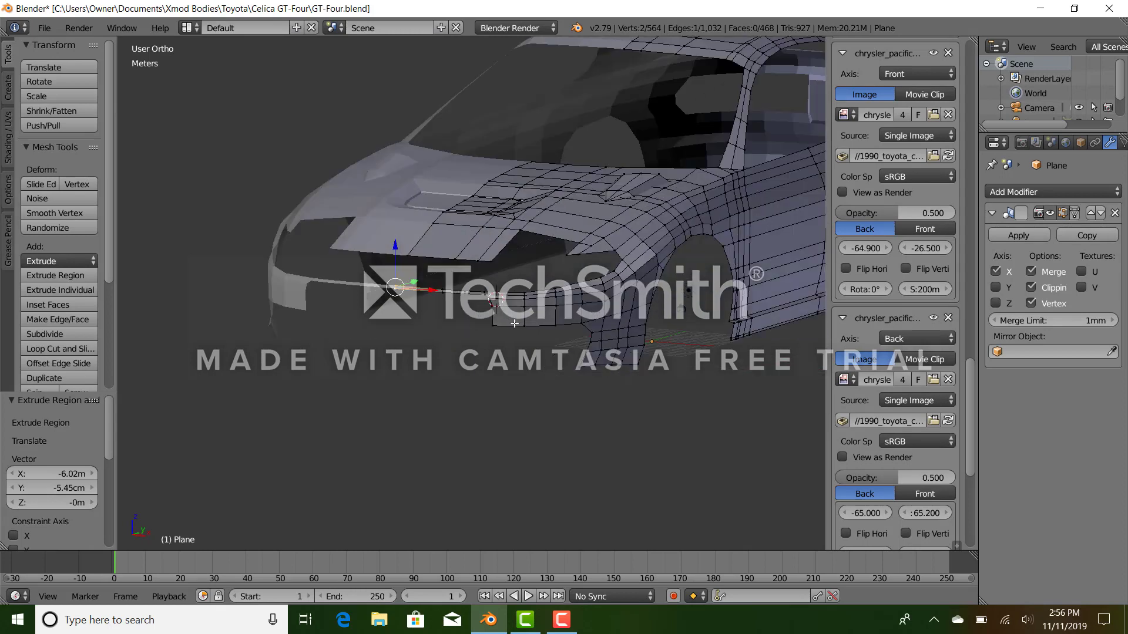
key("KP_1")
scroll(599, 353, "up", 4)
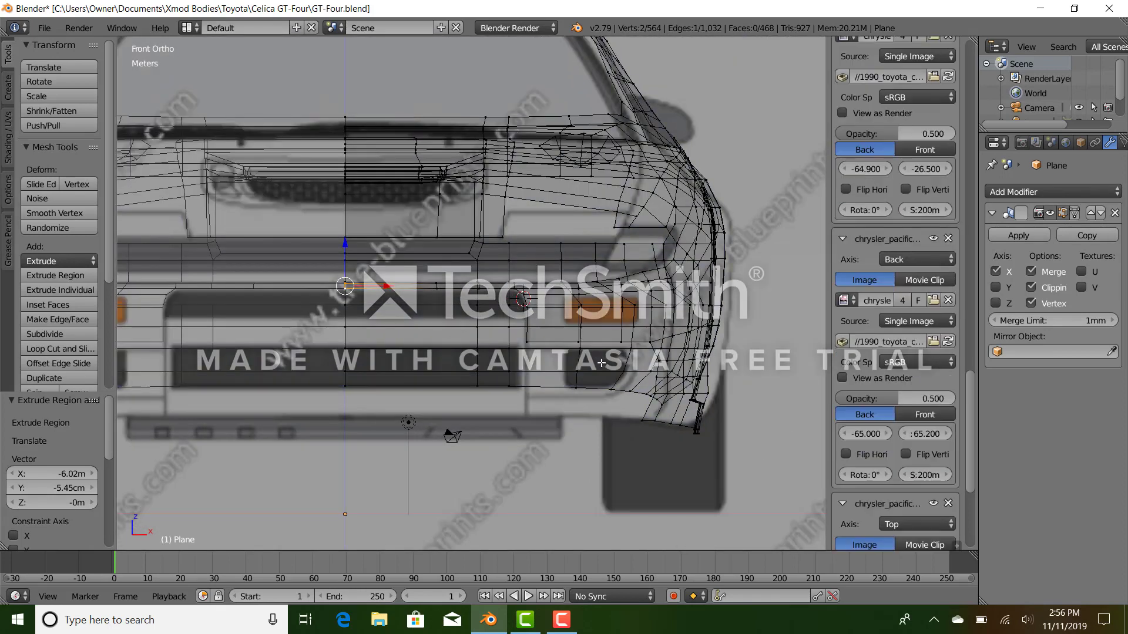
key("z")
key("z")
Extrude the lower bumper section's front edge -3.06 m along Y in the side view.
key("KP_3")
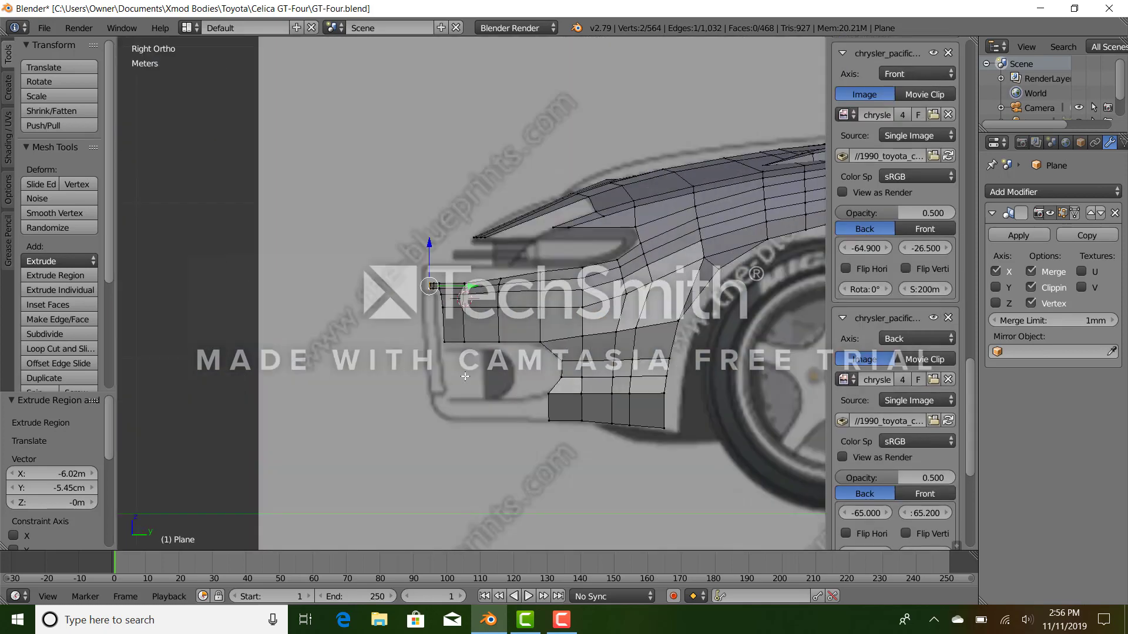
right_click(544, 392)
right_click(547, 413, "ctrl")
middle_click_drag(549, 412, 430, 343, "shift")
scroll(435, 356, "up", 2)
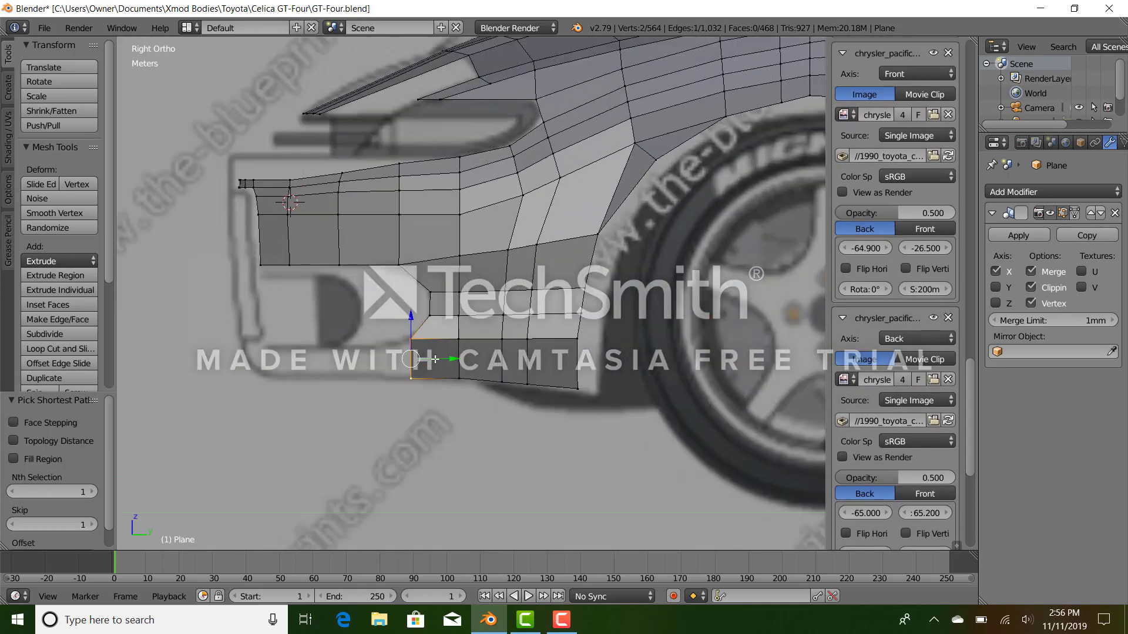
key("e")
key("y")
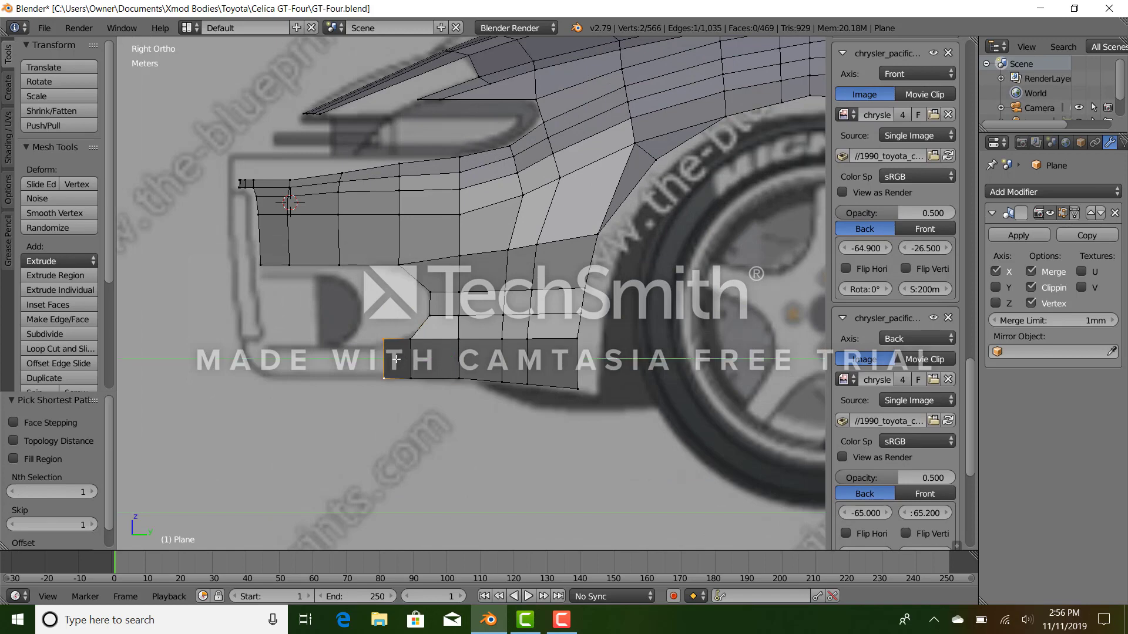
left_click(368, 362)
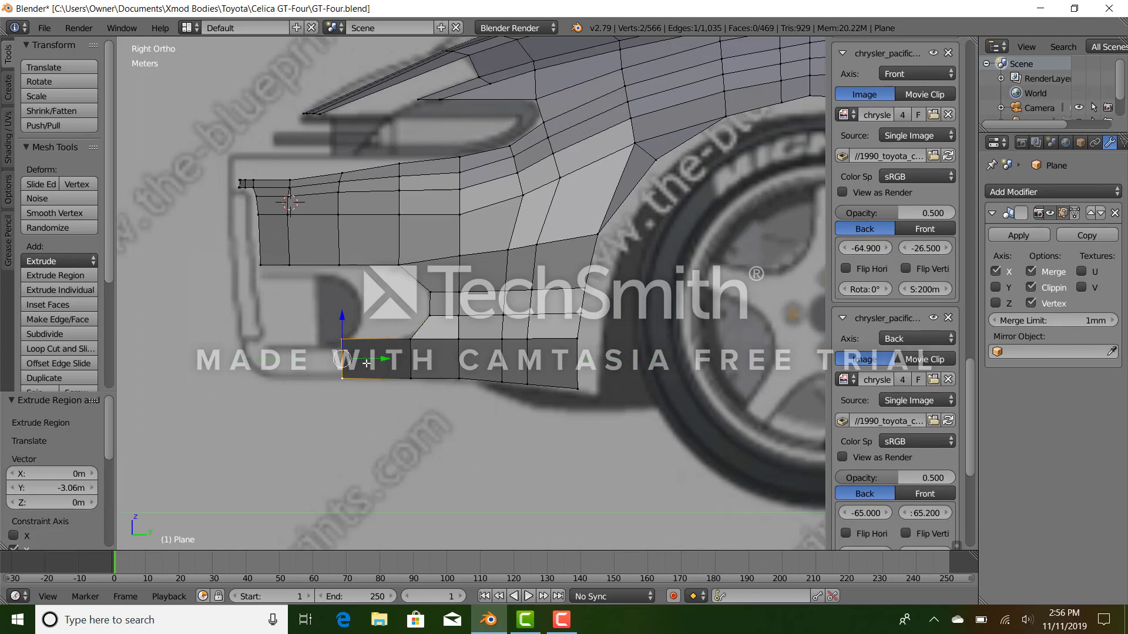
Lower the new edge's upper vertex along Z to the opening outline and move the whole edge -15.7 cm along Y.
right_click(342, 342)
key("g")
key("z")
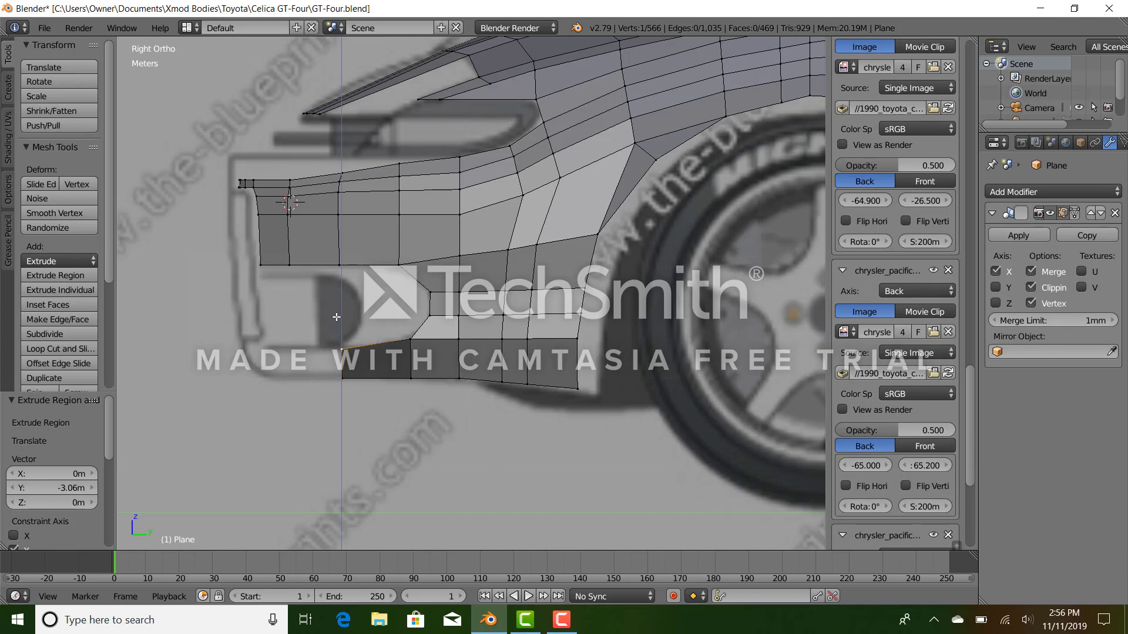
double_click(336, 320)
right_click(343, 380, "ctrl")
left_click_drag(380, 365, 376, 365)
Move the lower front edge inward along X onto the bumper outline in the top view and rotate it 36°.
key("KP_7")
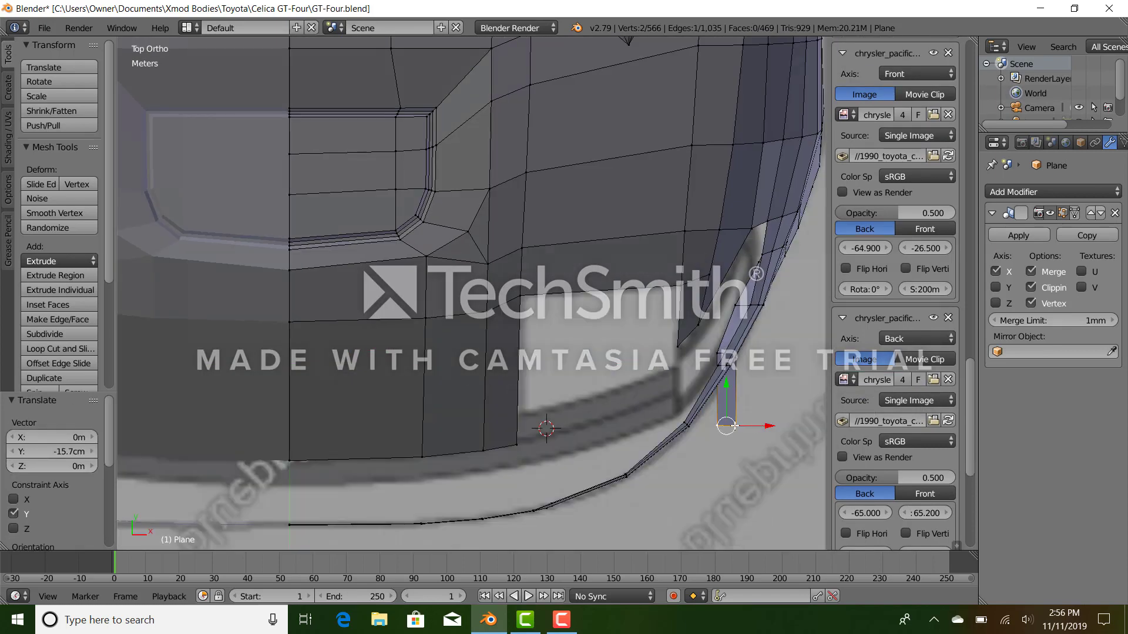
key("g")
key("x")
left_click(706, 423)
middle_click_drag(707, 422, 589, 373, "shift")
key("z")
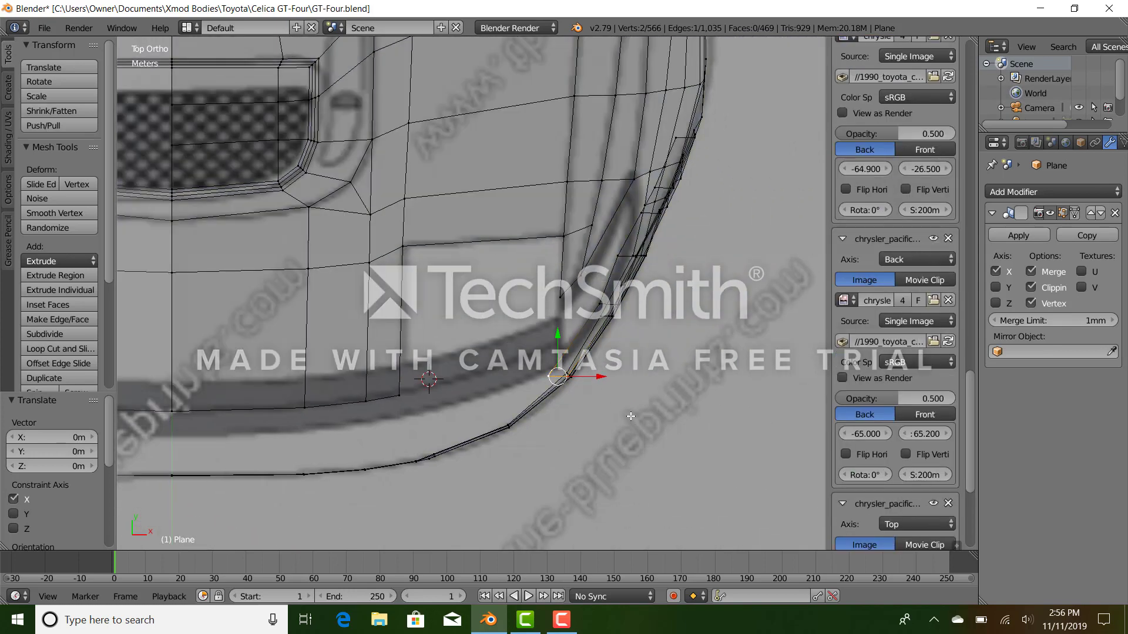
key("r")
left_click(591, 453)
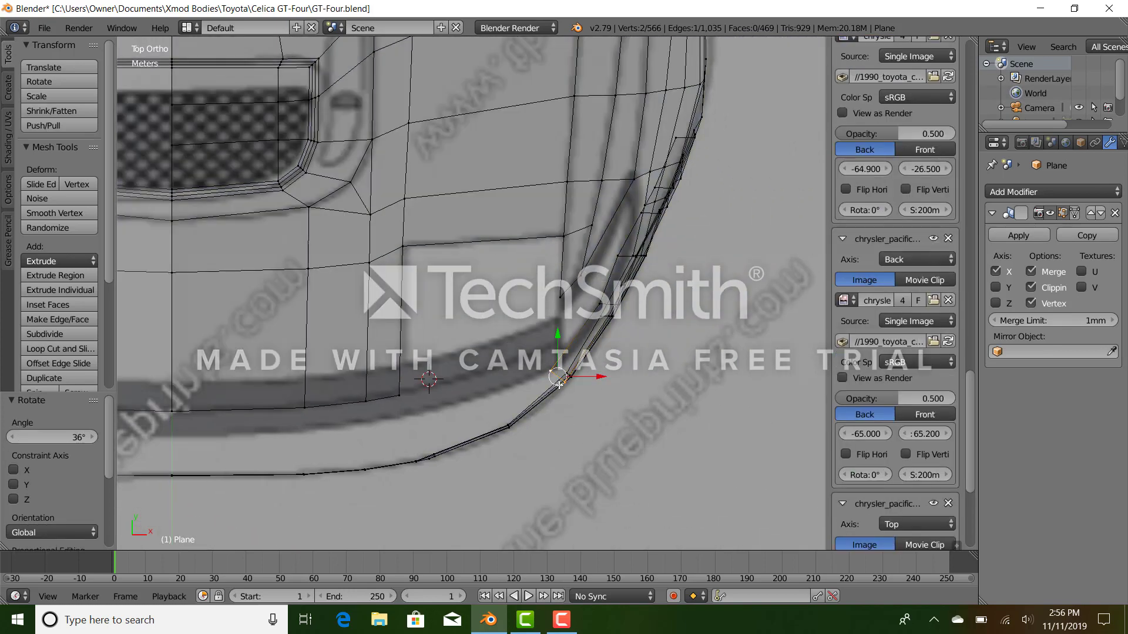
Extrude the lower front edge further along the bumper curve in the top view and rotate the new edge 22.6°.
key("e")
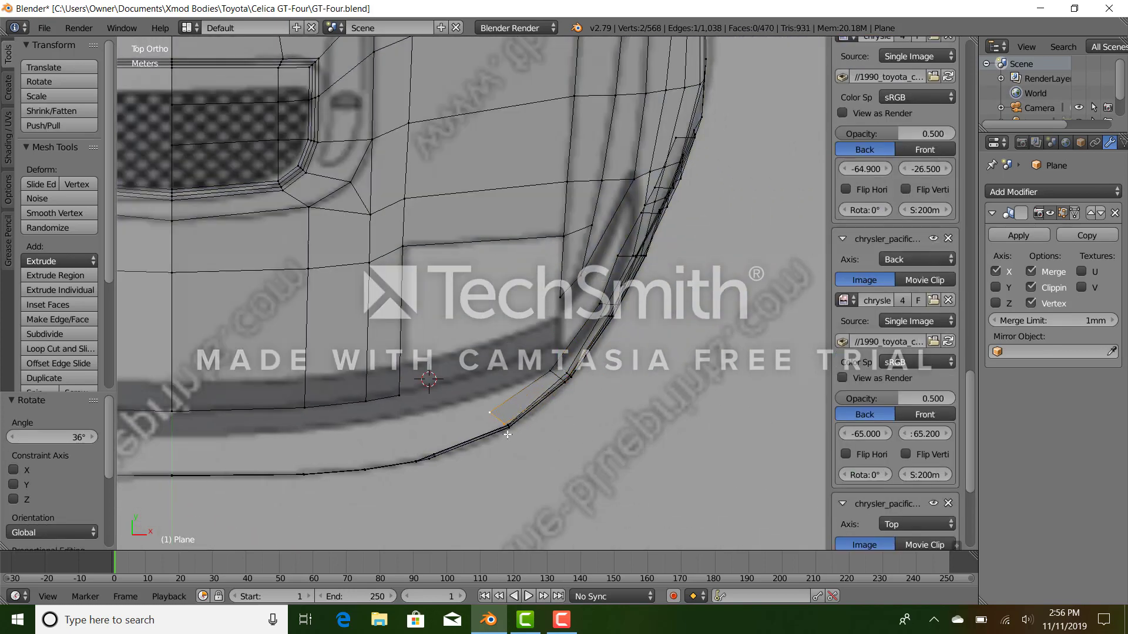
left_click(537, 417)
key("s")
left_click(552, 474)
key("KP_1")
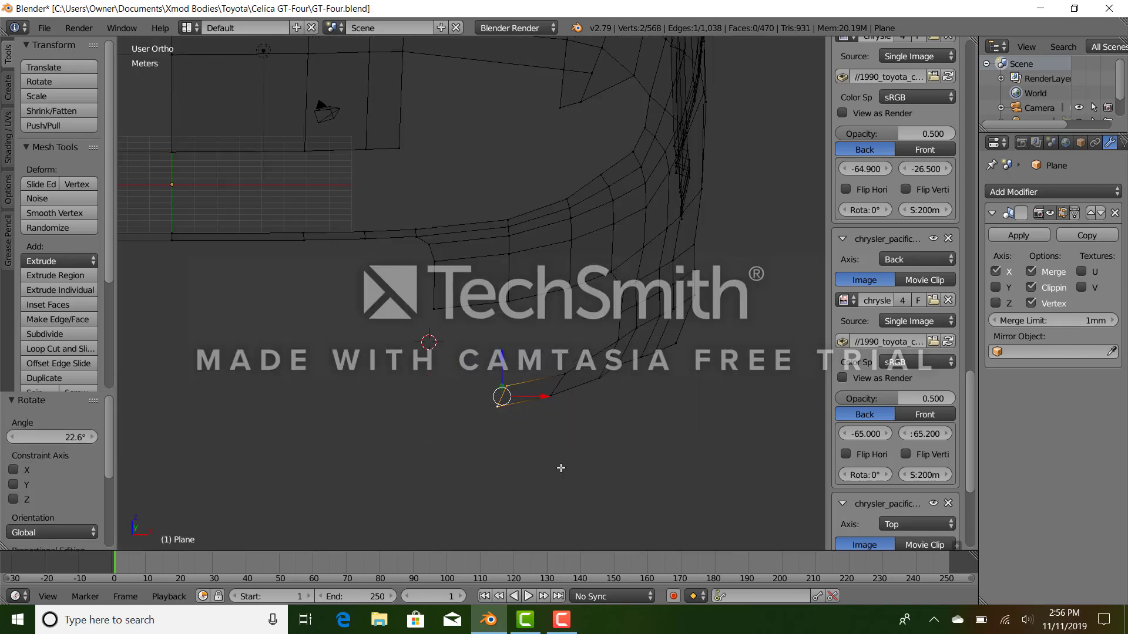
key("KP_3")
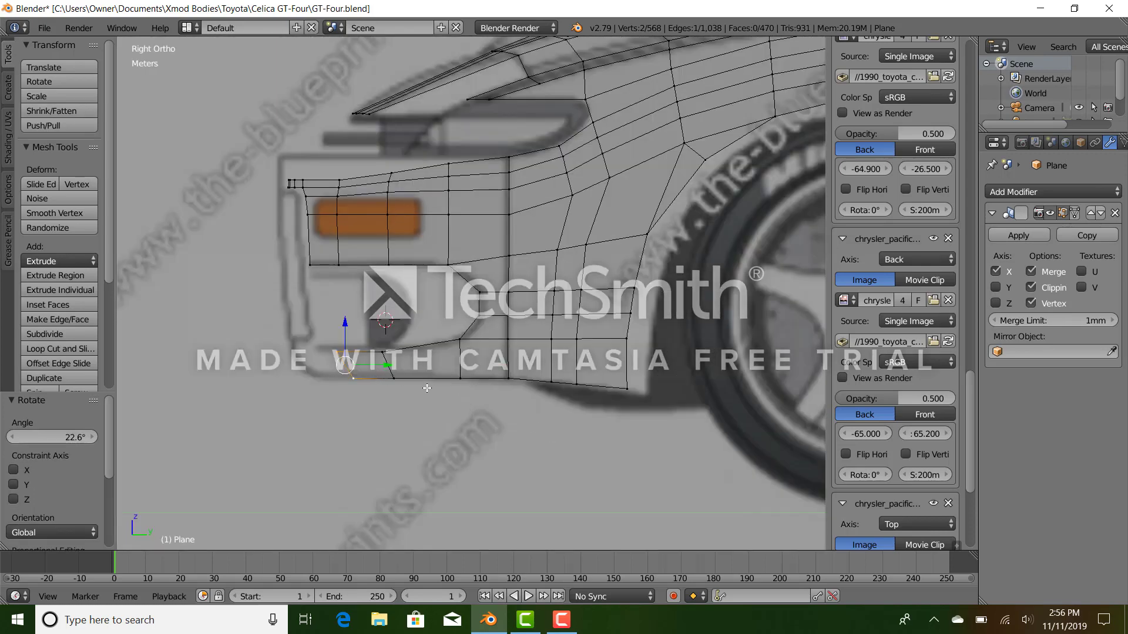
Extrude another lower bumper segment along the outline in the top view, rotate its end edge, and scale it to 0.172 along X.
key("KP_7")
key("e")
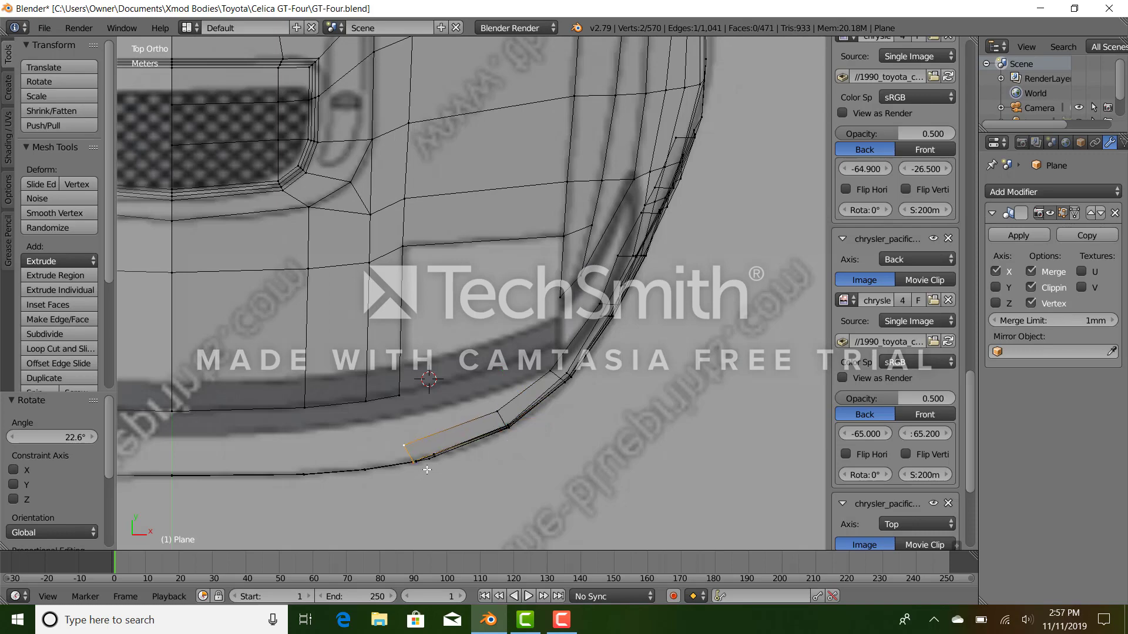
left_click(430, 468)
key("r")
left_click(476, 500)
key("s")
key("x")
left_click(449, 453)
Move the lower bumper's end edge 55 cm along X in the front view and 10.5 cm along Y in the side view.
key("KP_1")
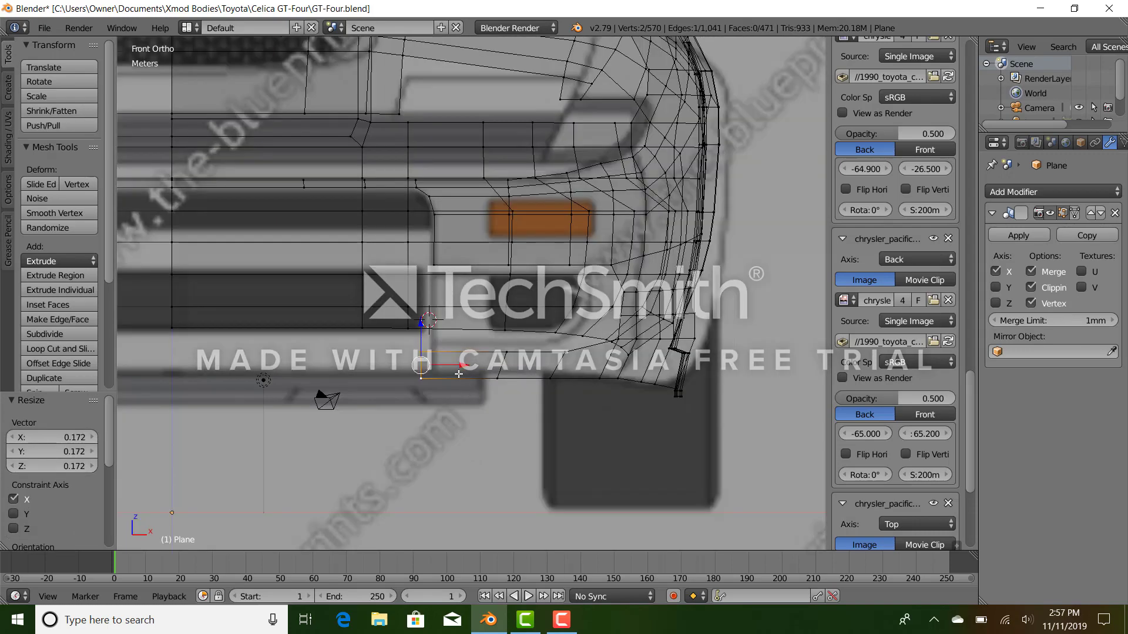
left_click_drag(468, 365, 480, 365)
key("z")
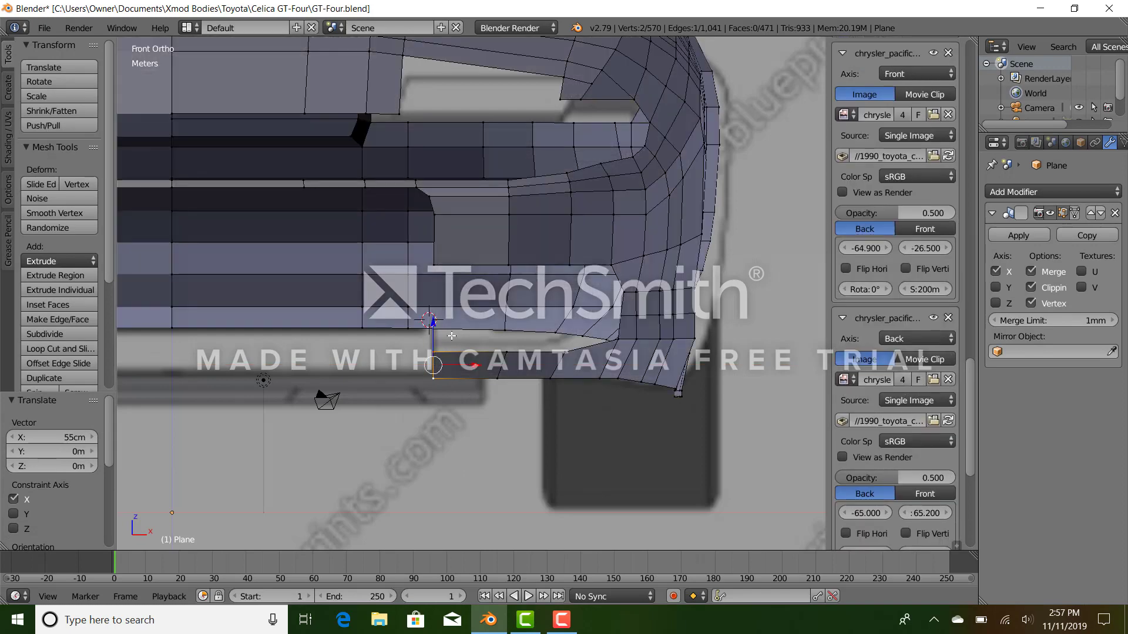
key("KP_3")
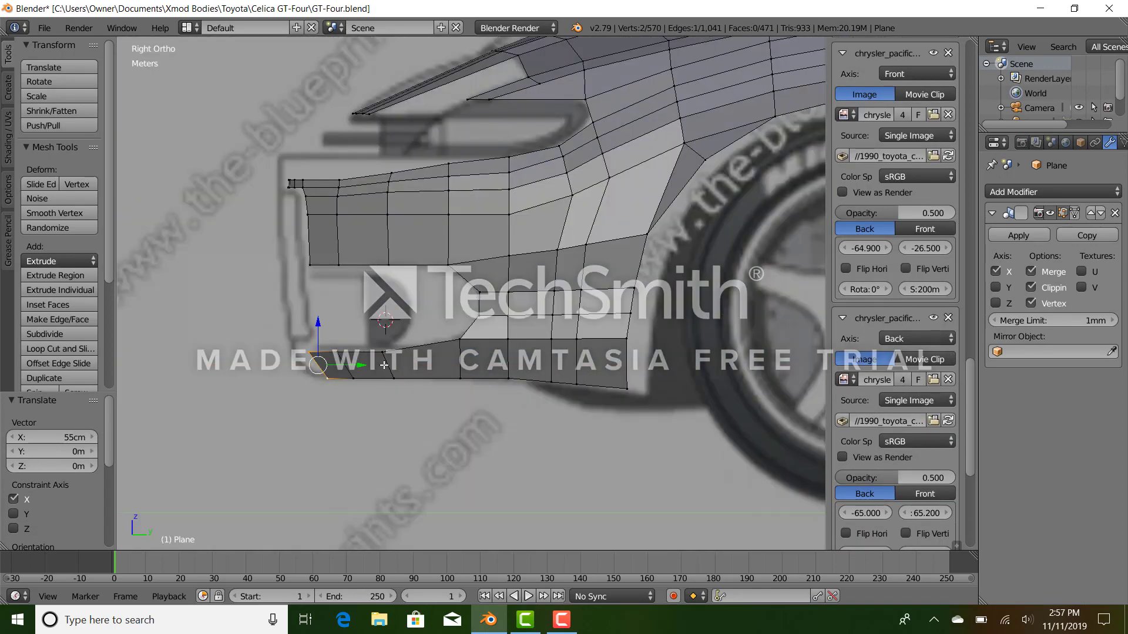
left_click_drag(356, 365, 363, 365)
middle_click_drag(363, 365, 426, 306)
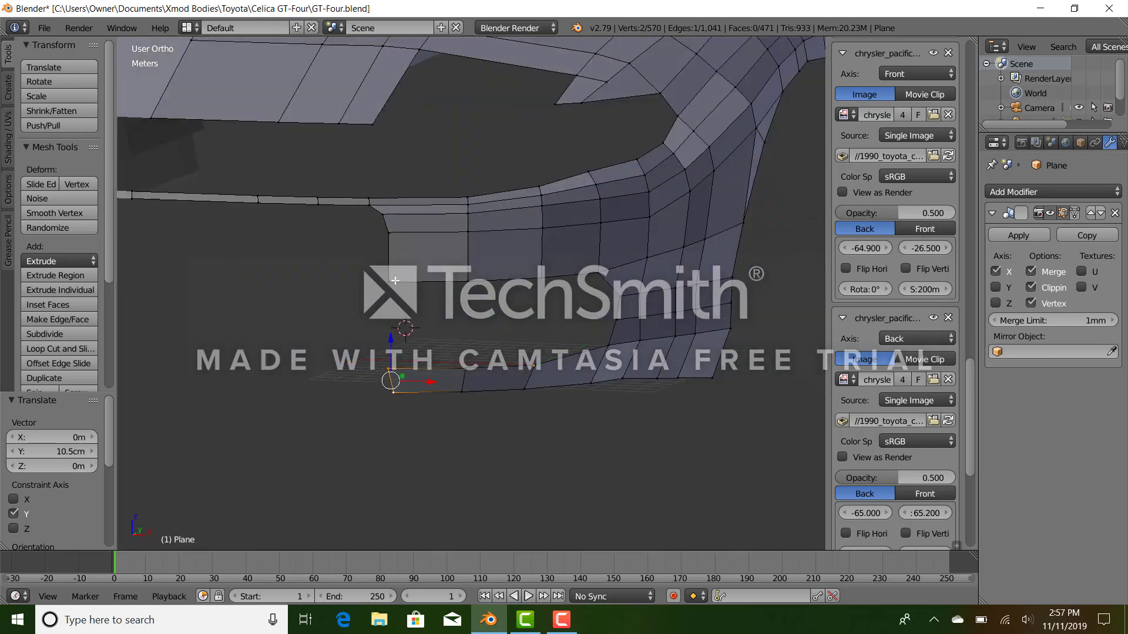
key("KP_1")
key("z")
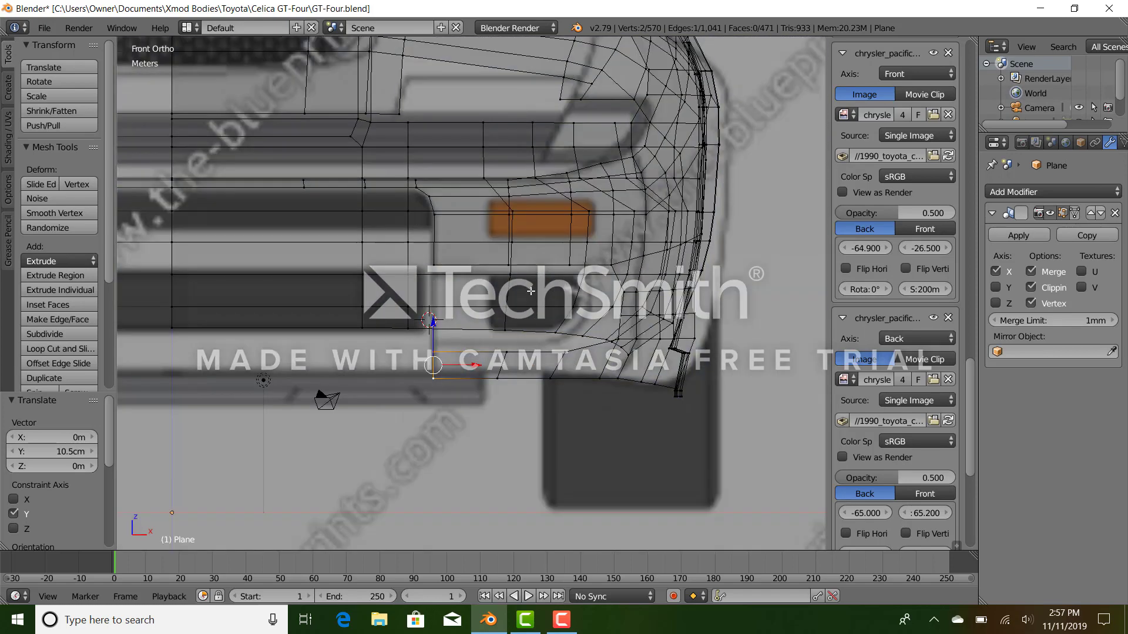
key("z")
left_click(613, 372, "ctrl")
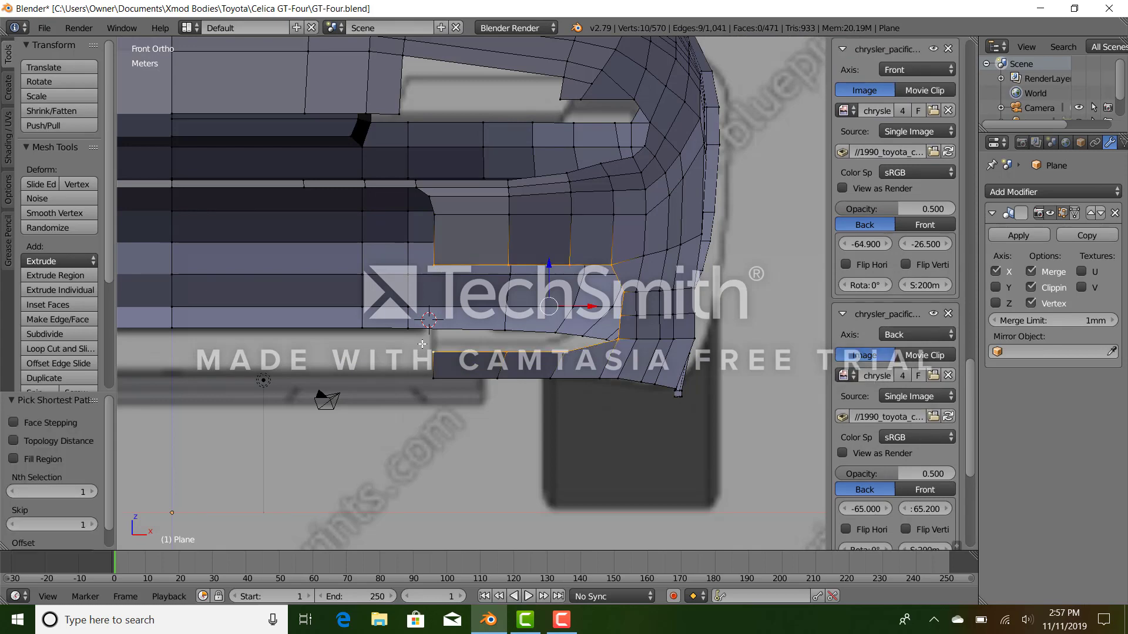
Adjust the vertices on the light opening's outer side along X in the front view, moving the lower one 18.2 cm.
key("z")
middle_click_drag(666, 336, 569, 353, "shift")
scroll(568, 353, "up", 3)
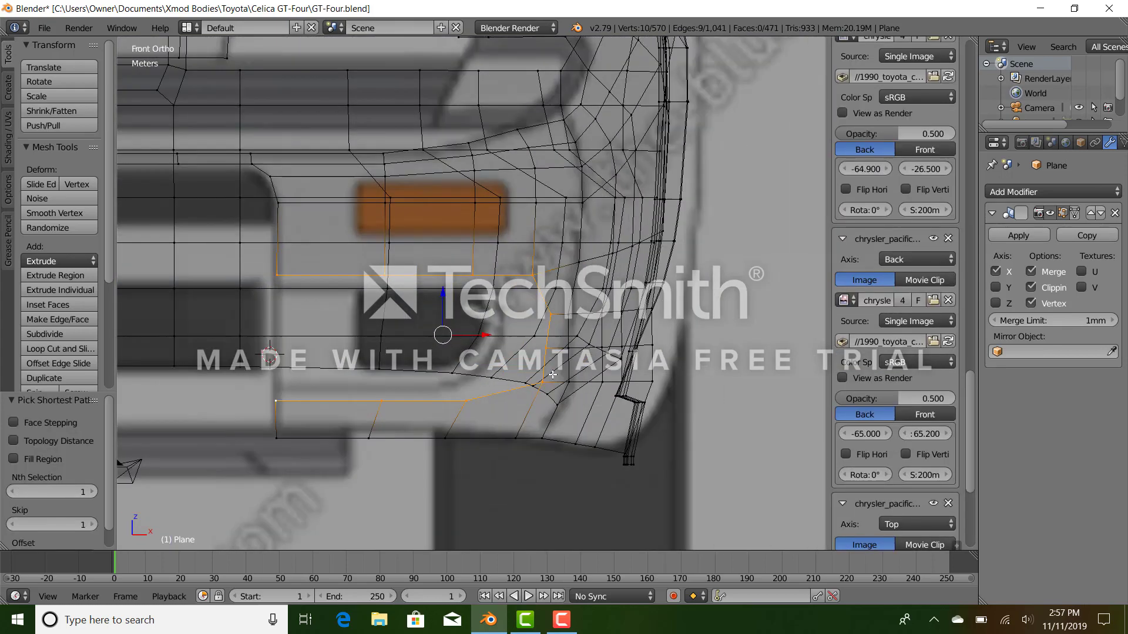
right_click(569, 319)
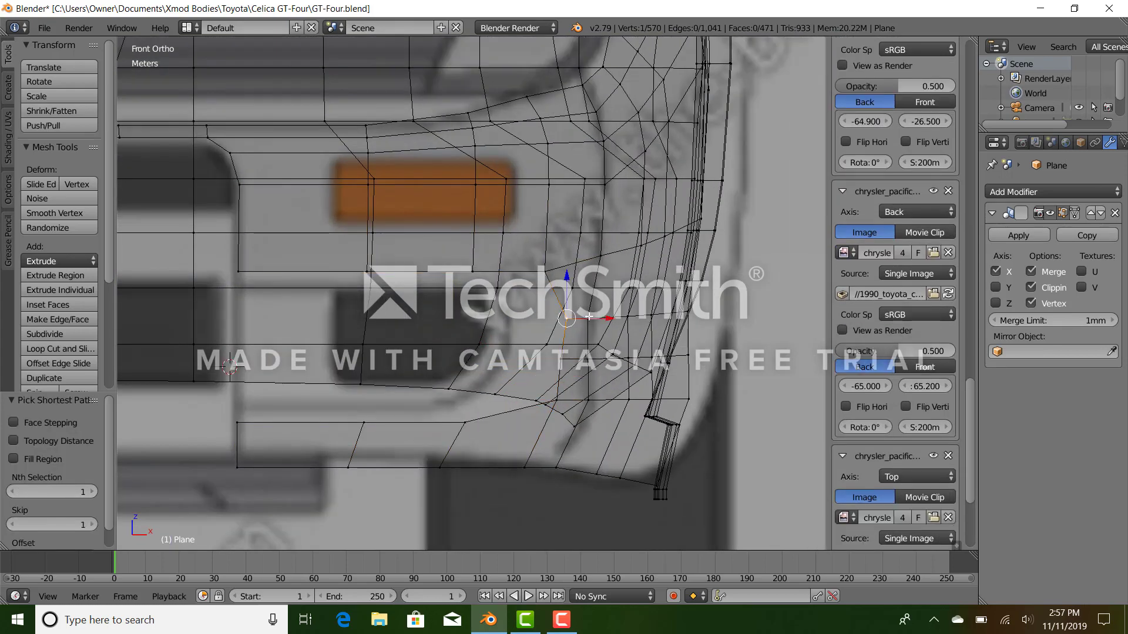
key("g")
key("x")
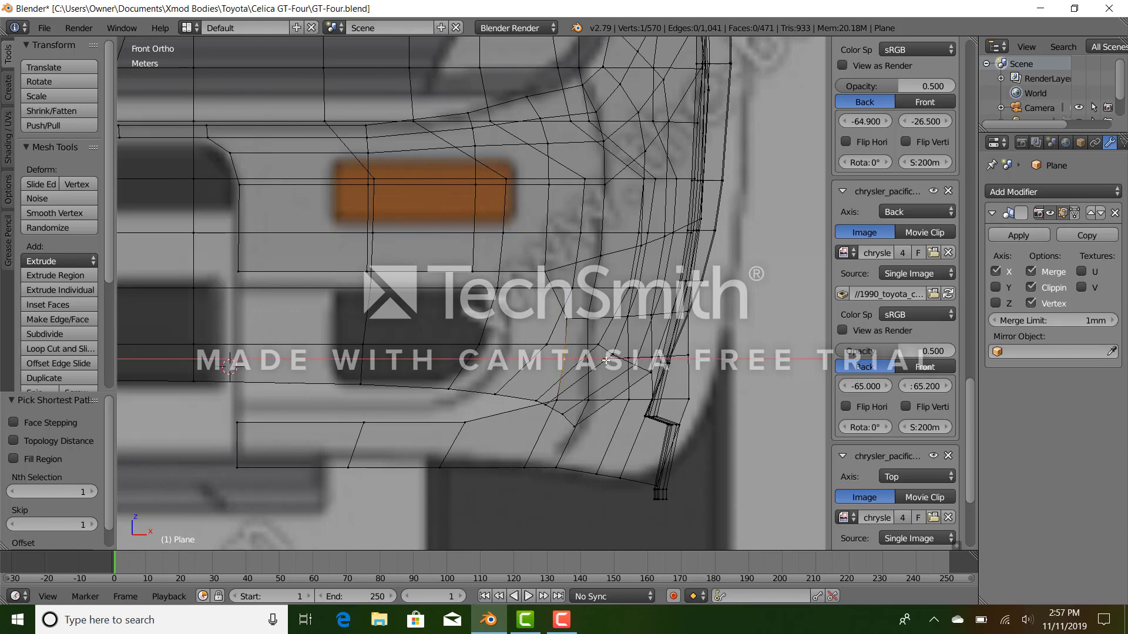
left_click(607, 360)
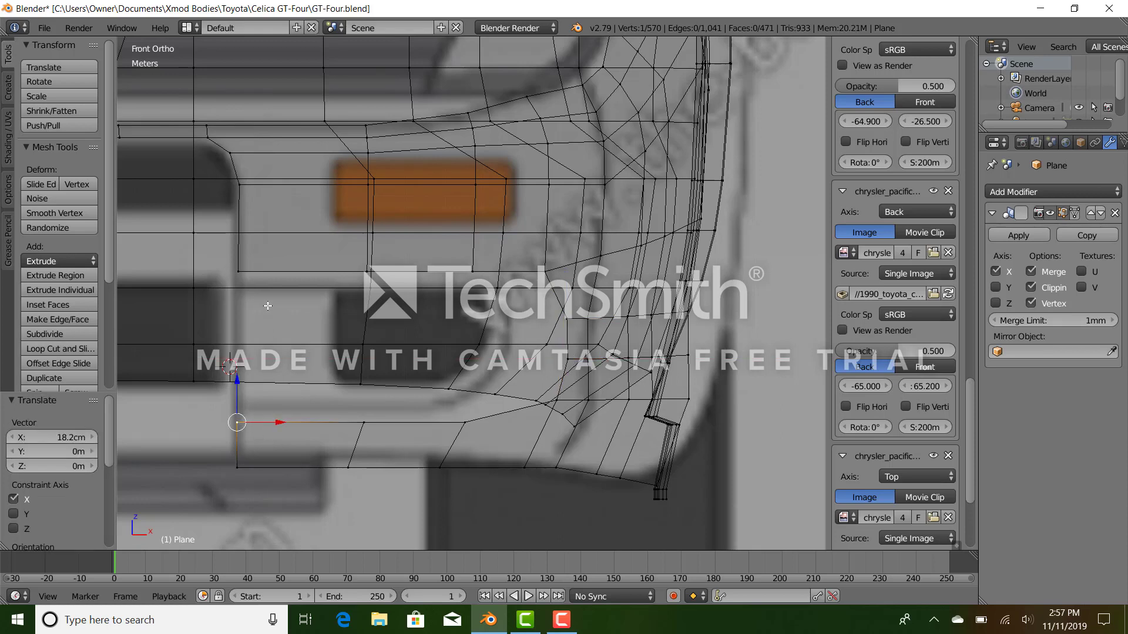
Select the edge path around the light opening between its two inner corners, extrude it, and scale the new edges to 0.861.
right_click(238, 271, "ctrl")
key("e")
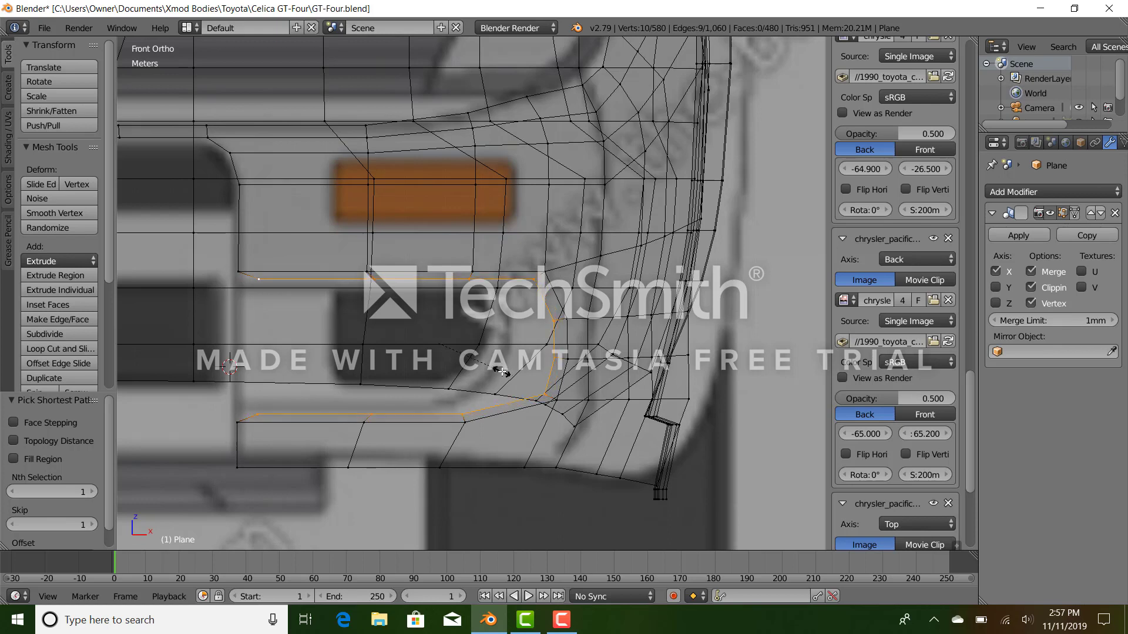
left_click(488, 358)
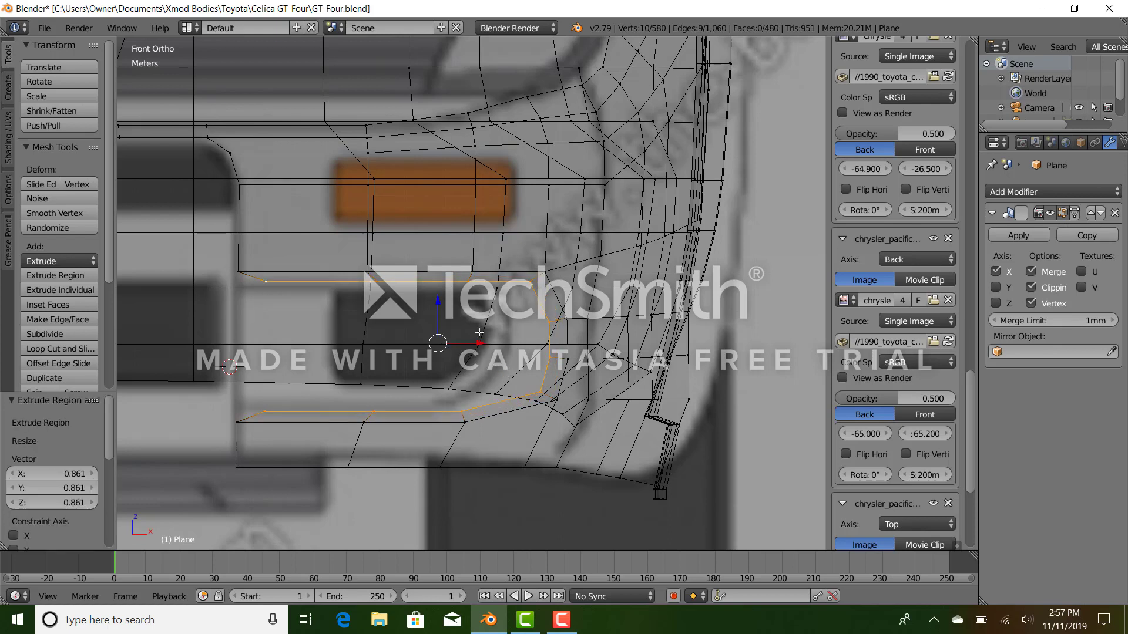
Move the extruded light opening edges -69.7 cm along X in the front view.
key("g")
key("x")
left_click(450, 347)
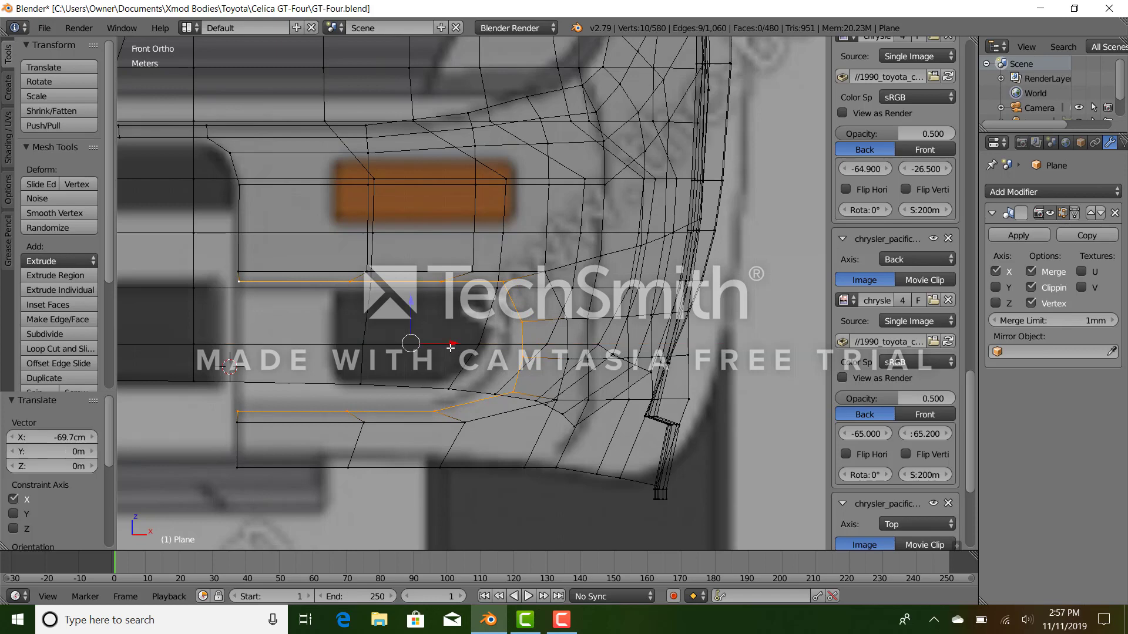
key("z")
key("z")
Shift the vertices on the light opening's outer side inward along X to follow the blueprint's front view.
right_click(522, 314)
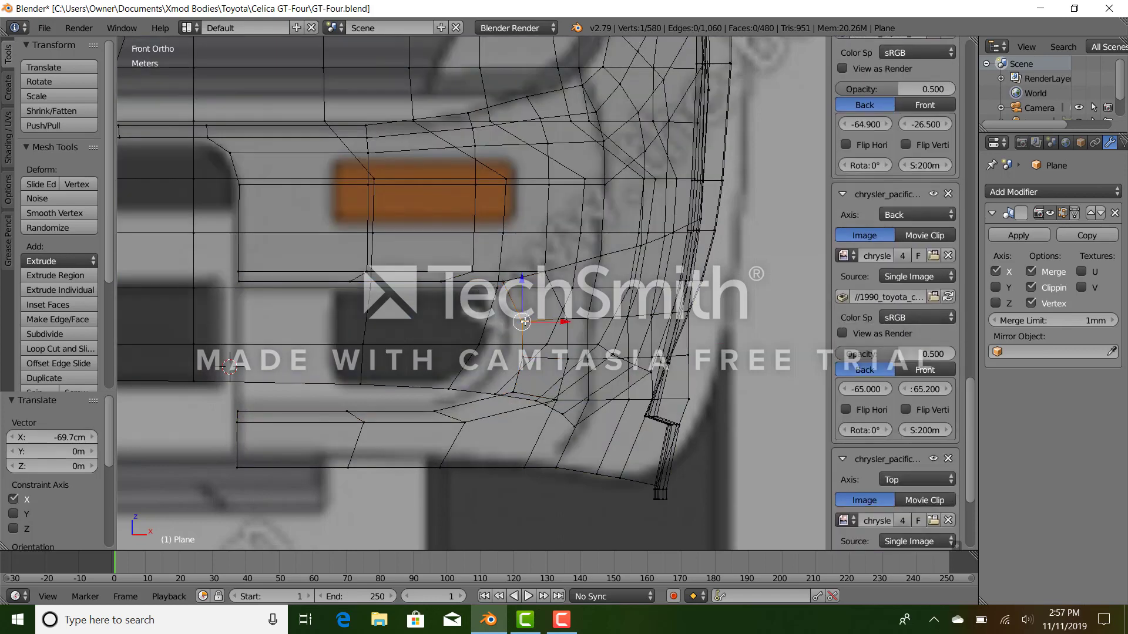
right_click(515, 393, "ctrl")
left_click_drag(531, 355, 496, 386)
right_click(523, 357)
Select the opening's inner edge path between its two inner corners and move it forward along Y in the side view.
right_click(233, 407)
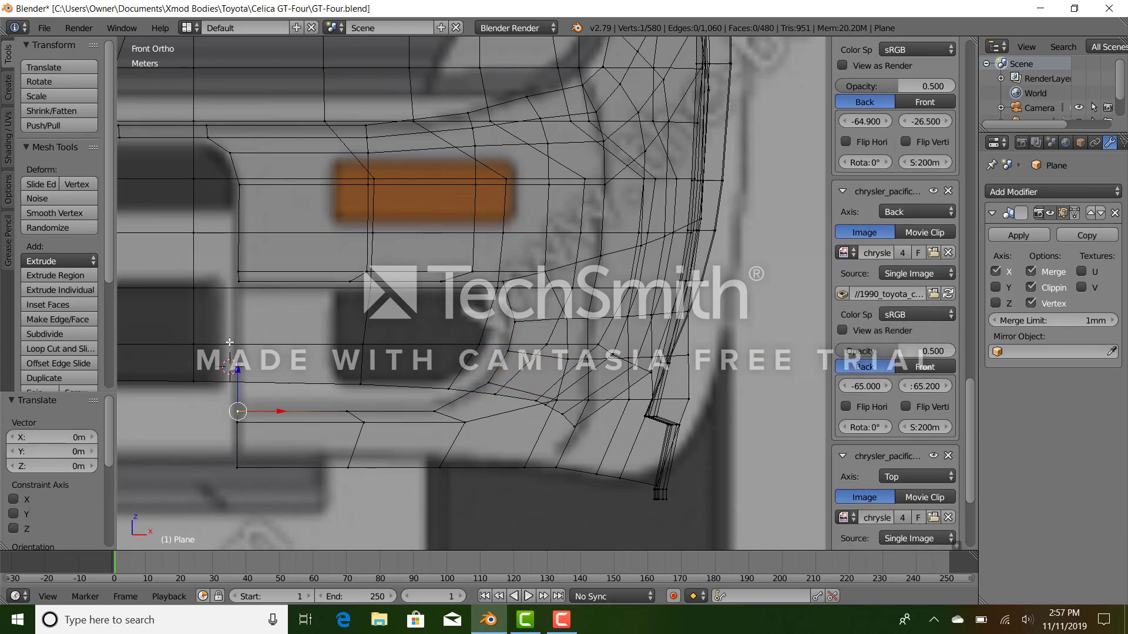
right_click(236, 301, "ctrl")
key("KP_3")
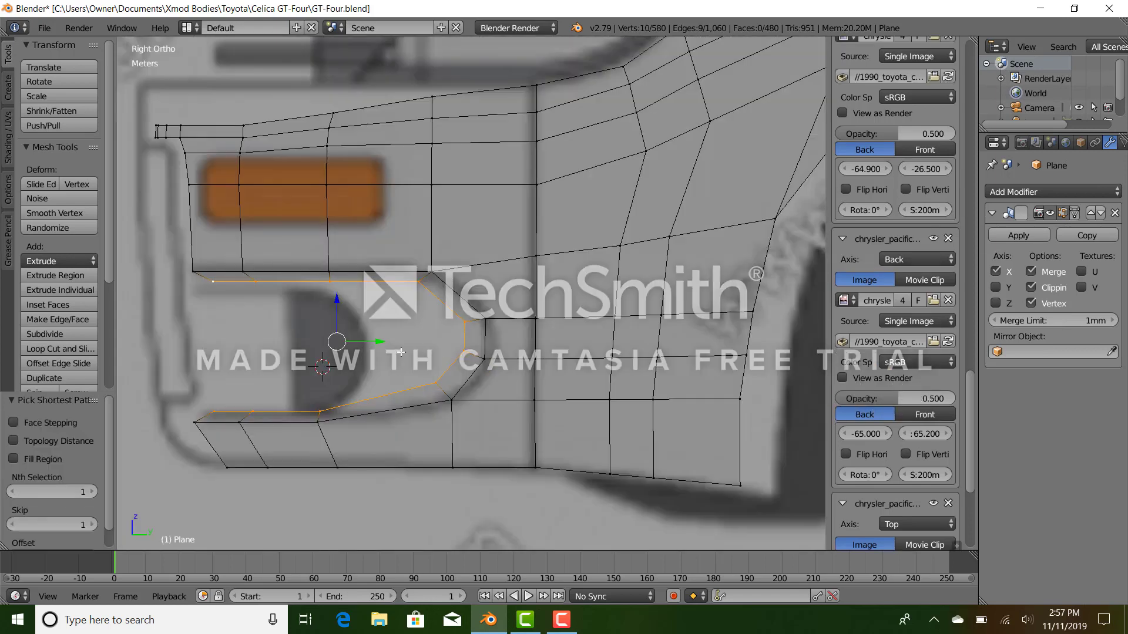
left_click_drag(375, 343, 354, 337)
Move the four vertices of the opening's outer curve forward along Y to the dark light outline in the side view.
right_click(403, 288)
right_click(415, 380, "ctrl")
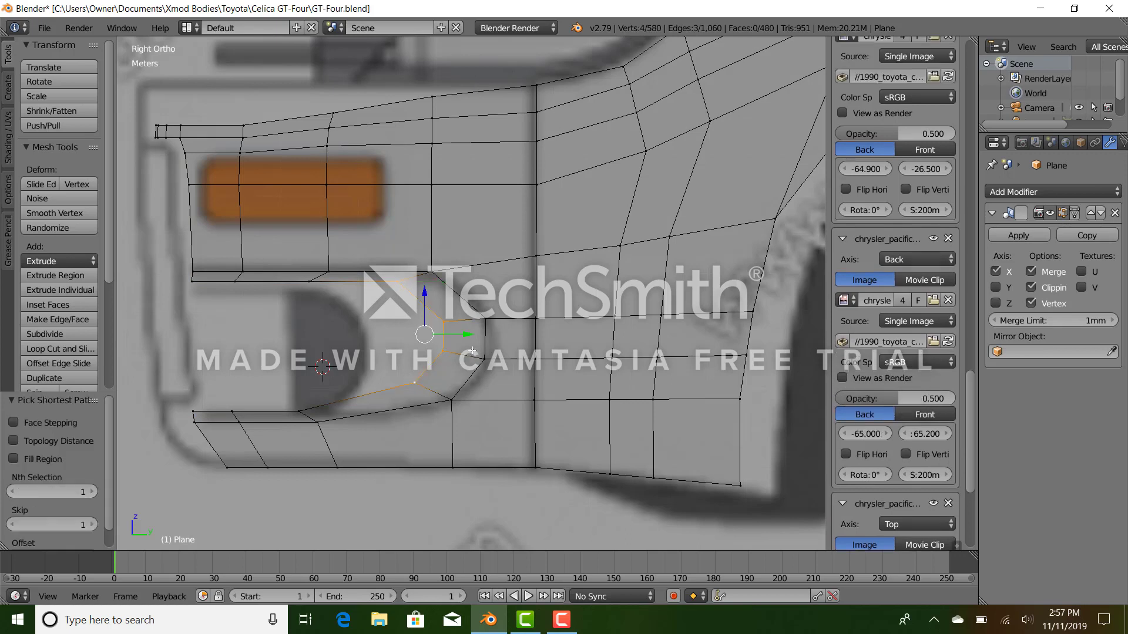
left_click_drag(463, 335, 392, 322)
right_click(392, 352)
right_click(392, 323, "ctrl")
right_click(367, 325)
Move the opening's upper outer vertex -13.6 cm in X and -12.1 cm in Z, plus 1.51 cm in Y and -10.6 cm in Z.
right_click(337, 276)
right_click(350, 286)
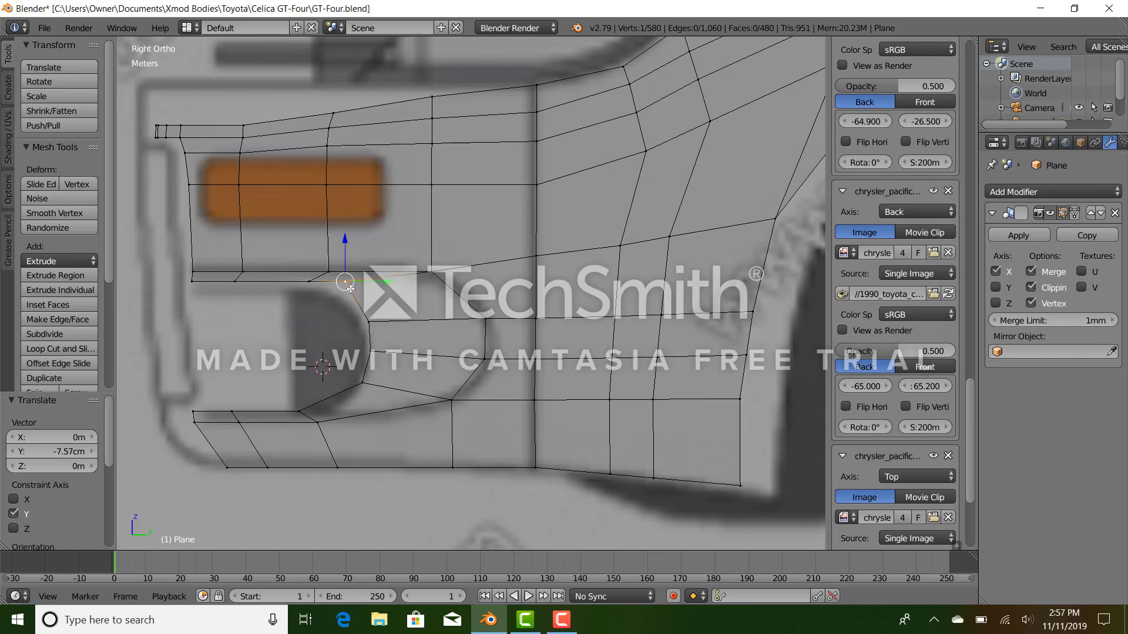
key("KP_1")
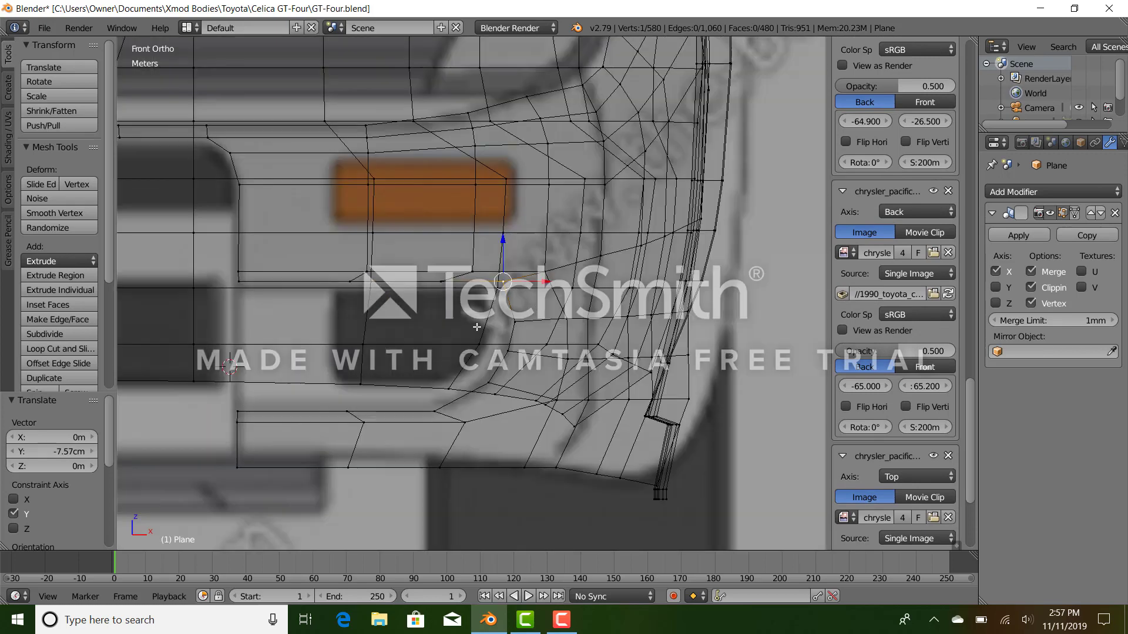
key("g")
left_click(508, 287)
key("KP_3")
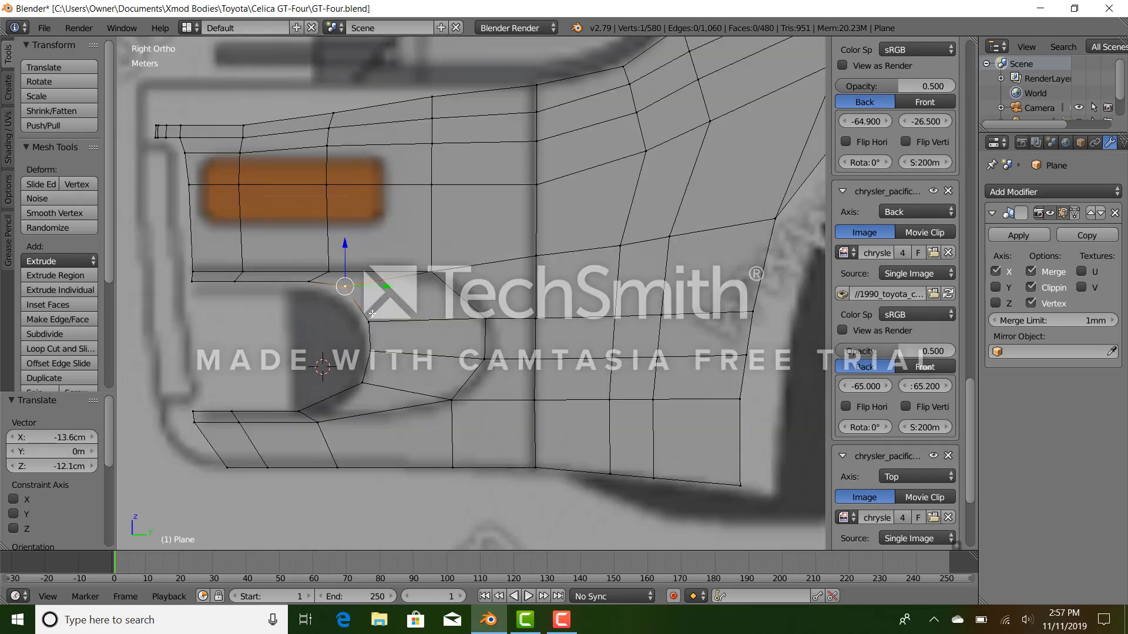
key("g")
left_click(350, 295)
middle_click_drag(351, 296, 547, 449)
Select the vertices along the light opening's outer side and move them 12.7 cm along X.
key("KP_1")
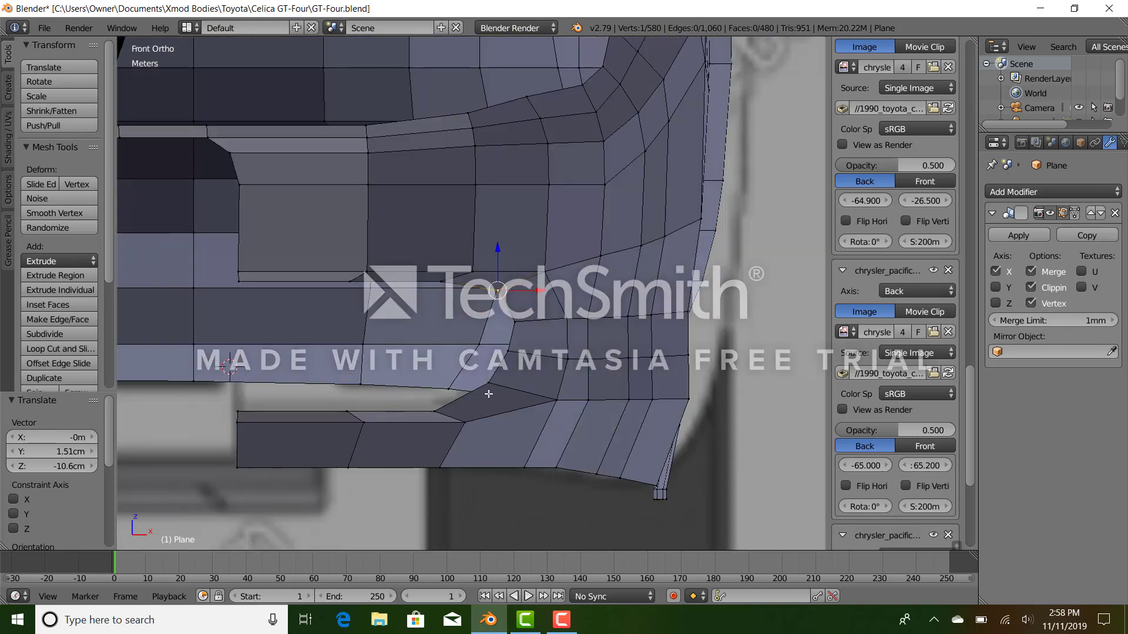
key("KP_3")
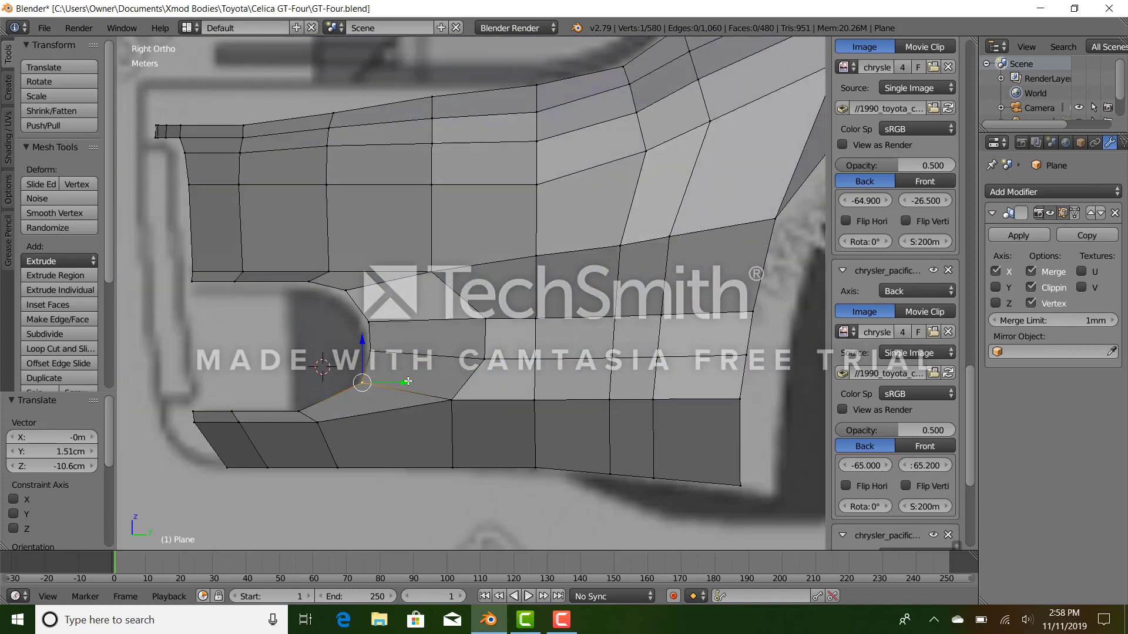
middle_click_drag(423, 391, 589, 438)
key("KP_1")
key("z")
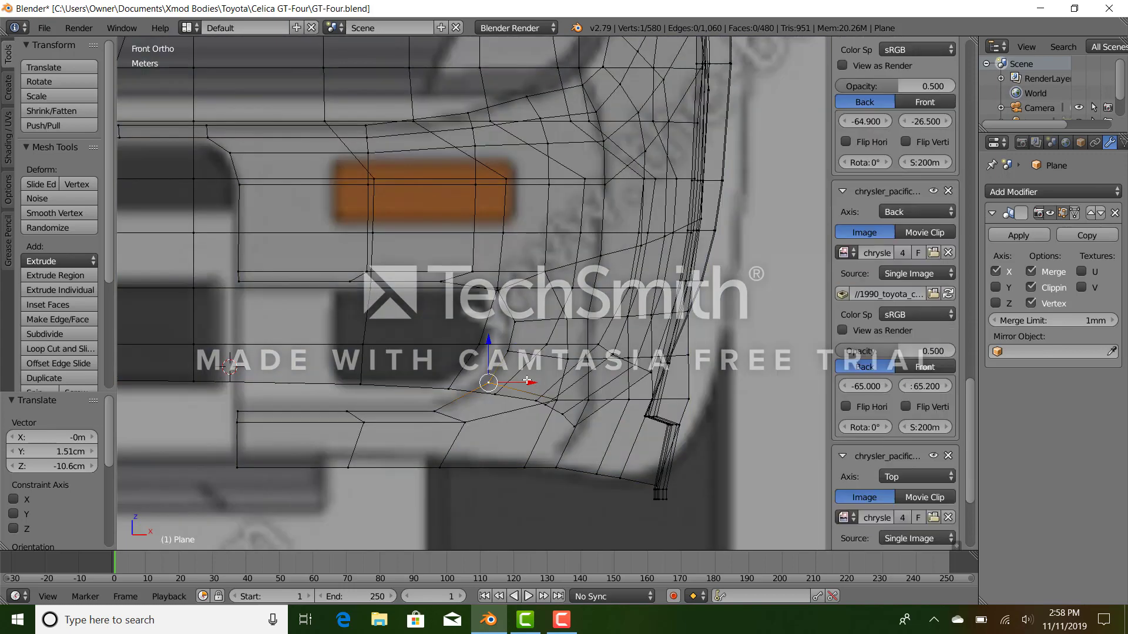
right_click(520, 321, "ctrl")
key("z")
middle_click_drag(546, 352, 578, 382)
left_click_drag(571, 369, 576, 369)
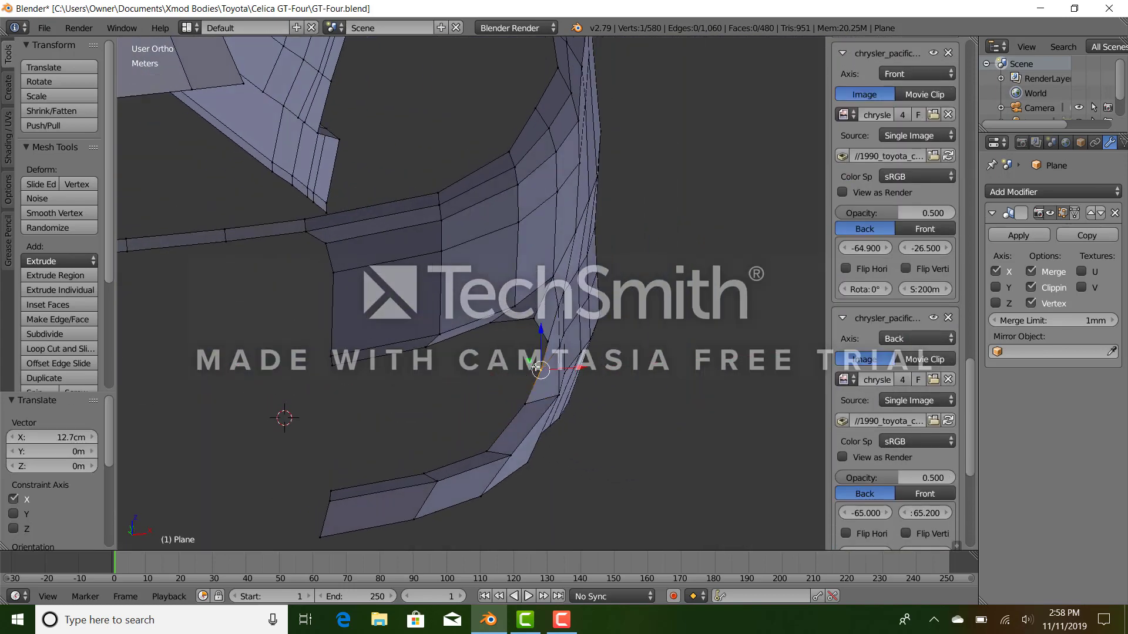
Move the opening's two lower outer vertices 34.8 cm along X, and adjust the lowest one by -2.85 cm.
right_click(540, 371)
right_click(526, 404, "ctrl")
middle_click_drag(564, 384, 570, 392)
mouse_move(570, 392)
left_mouse_down()
mouse_move(587, 386)
mouse_move(587, 401)
left_mouse_up()
right_click(540, 405)
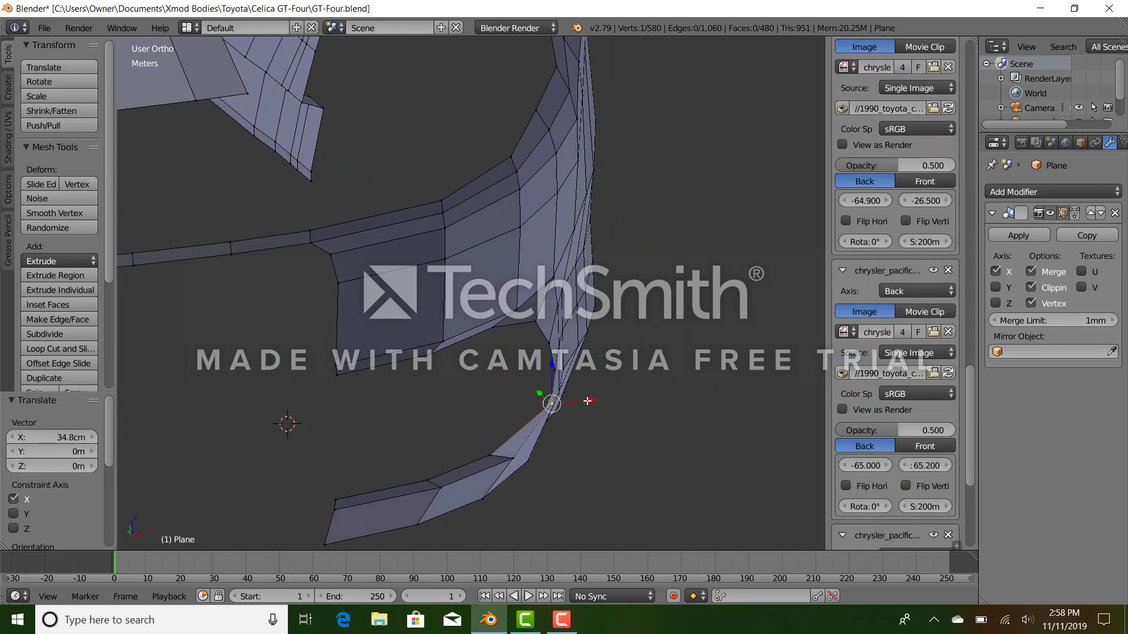
middle_click_drag(587, 402, 570, 417)
left_click_drag(574, 413, 572, 413)
Move the neighbouring vertex on the opening's lower edge 33.1 cm along X and nudge it slightly further.
right_click(451, 476)
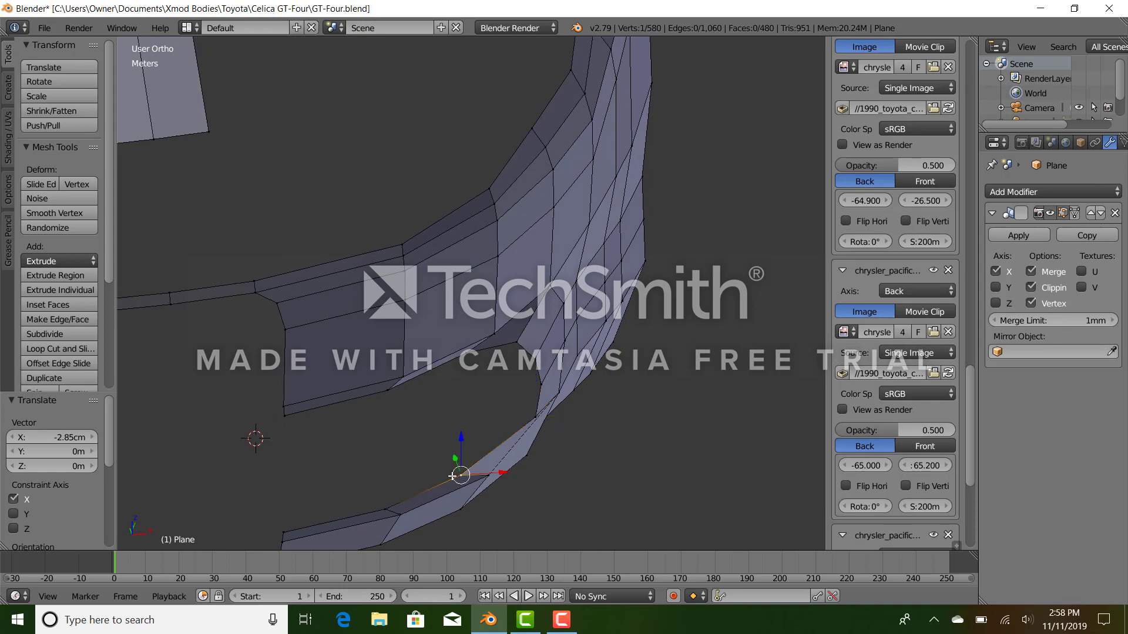
left_click_drag(505, 473, 516, 467)
middle_click_drag(517, 467, 560, 435)
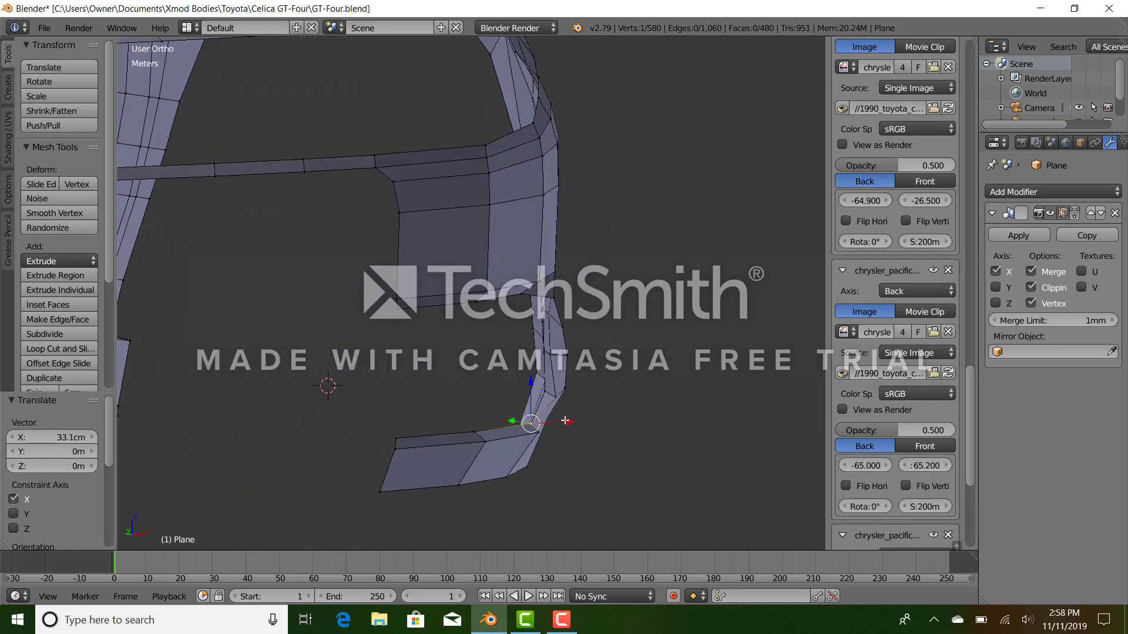
left_click_drag(565, 421, 567, 420)
Move the vertex at the outer end of the opening's upper edge 49.6 cm along X and adjust it along Y.
right_click(524, 293)
left_click_drag(553, 294, 569, 294)
middle_click_drag(569, 294, 394, 300)
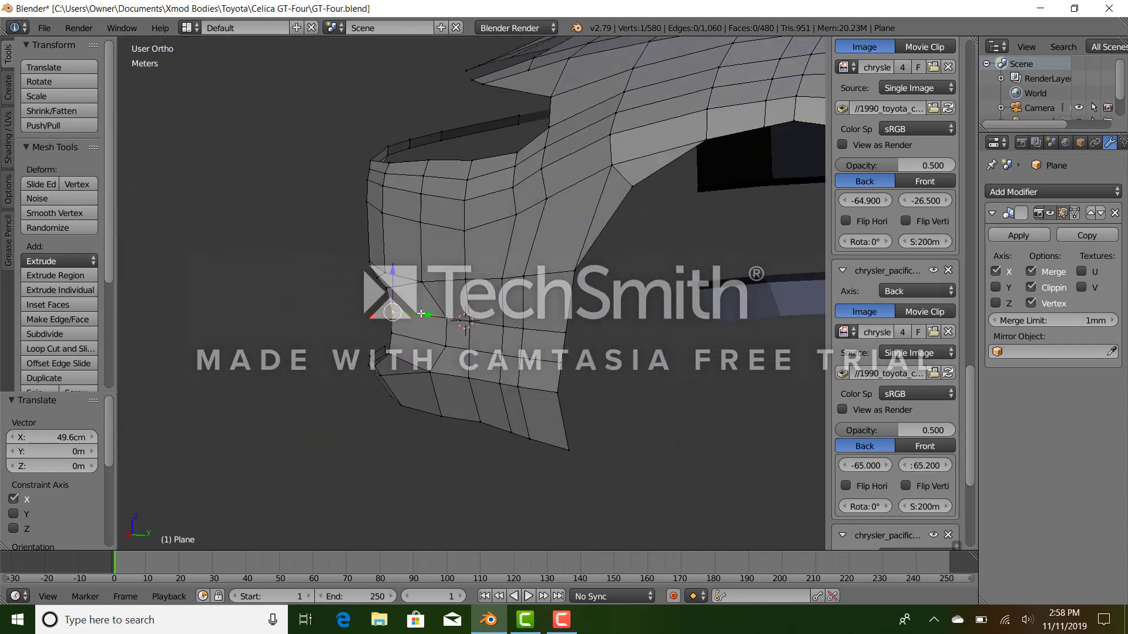
left_click_drag(426, 317, 429, 318)
Examine the bumper and light opening in Object and Edit Mode, comparing solid and wireframe display with the front blueprint.
scroll(428, 318, "up", 1)
key("Tab")
middle_click_drag(429, 318, 461, 404)
scroll(460, 377, "down", 5)
key("KP_1")
scroll(437, 418, "up", 3)
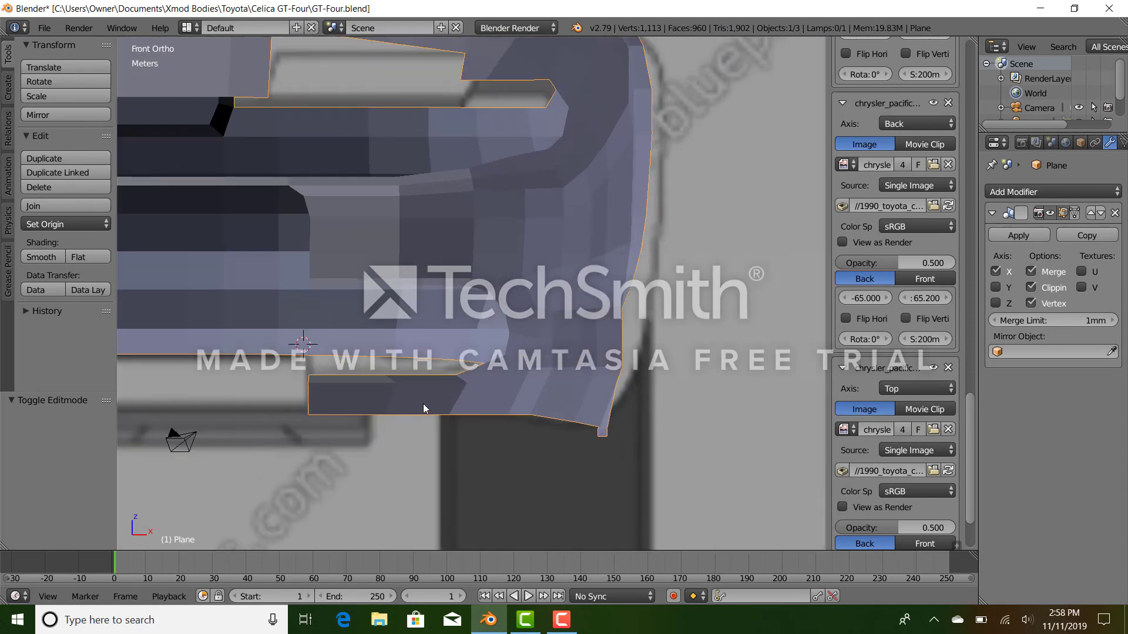
key("Tab")
key("z")
middle_click_drag(354, 388, 403, 393, "shift")
scroll(405, 394, "up", 2)
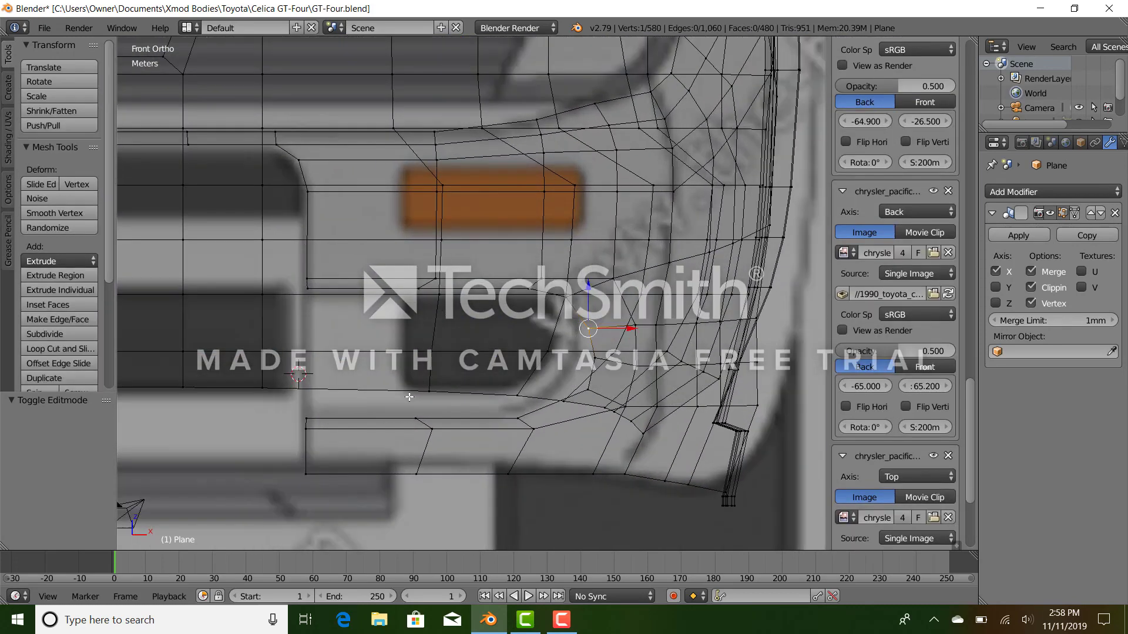
key("z")
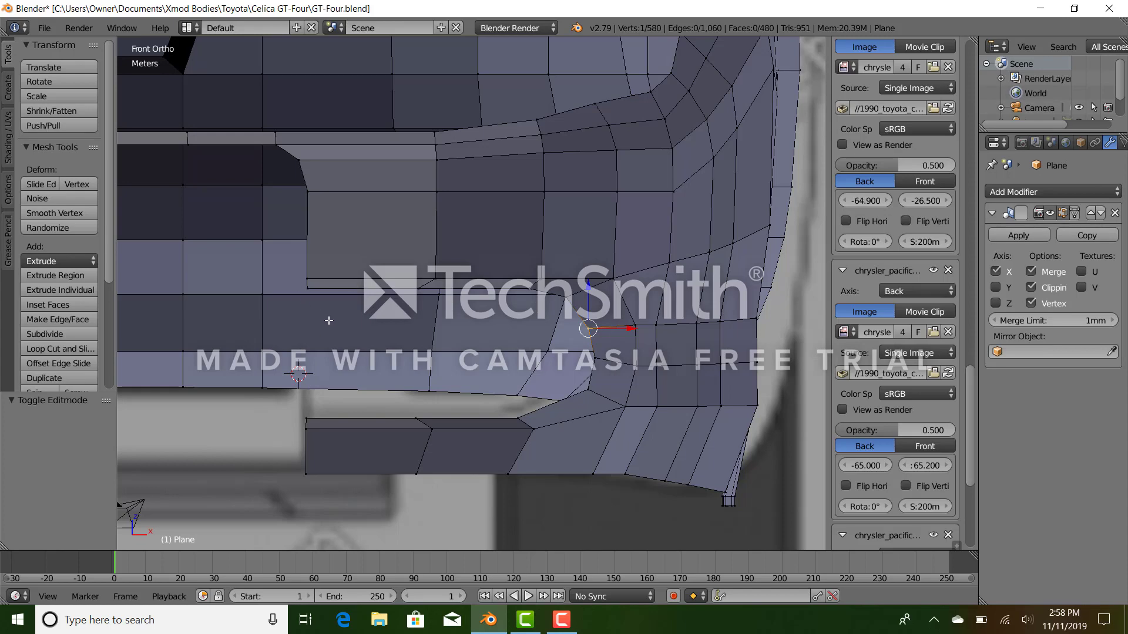
key("z")
scroll(343, 330, "down", 3)
scroll(343, 330, "up", 2)
middle_click_drag(346, 334, 451, 332, "shift")
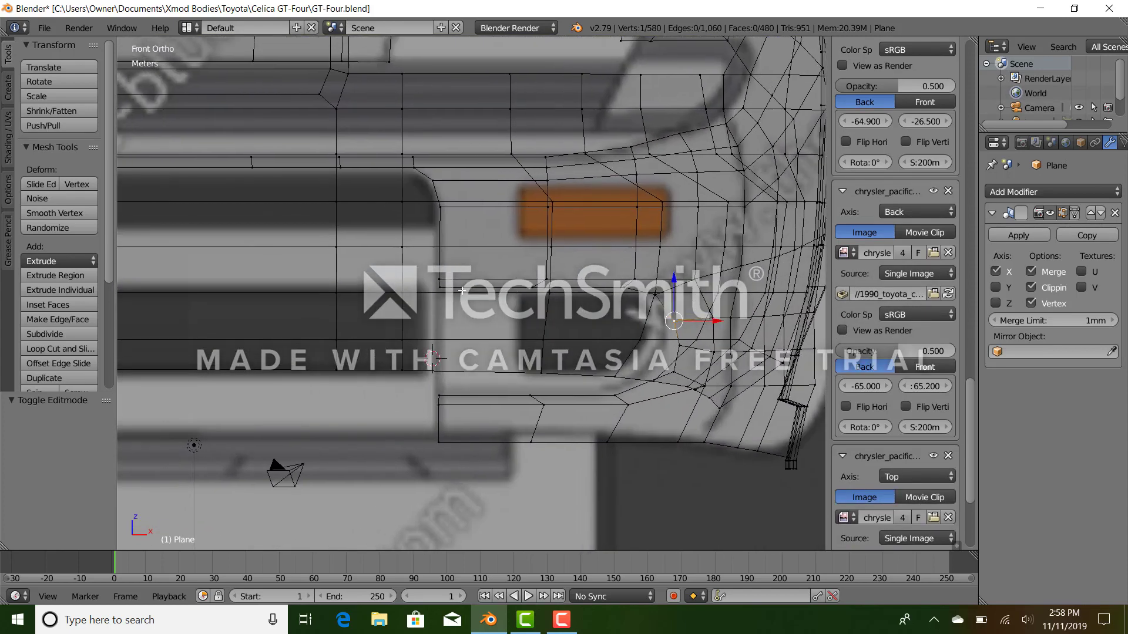
Select the opening's inner edge path between its inner corners, extrude it, and scale the new edges to 0.818.
scroll(455, 308, "down", 3)
middle_click_drag(546, 339, 509, 412)
key("z")
right_click(412, 327)
right_click(404, 405, "ctrl")
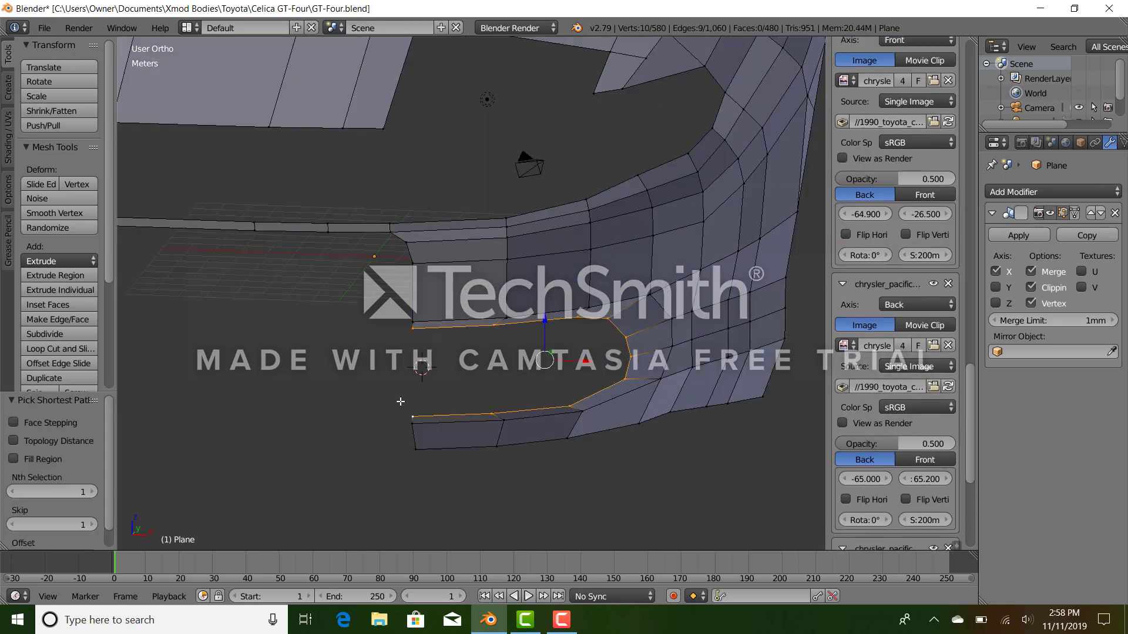
key("KP_1")
key("z")
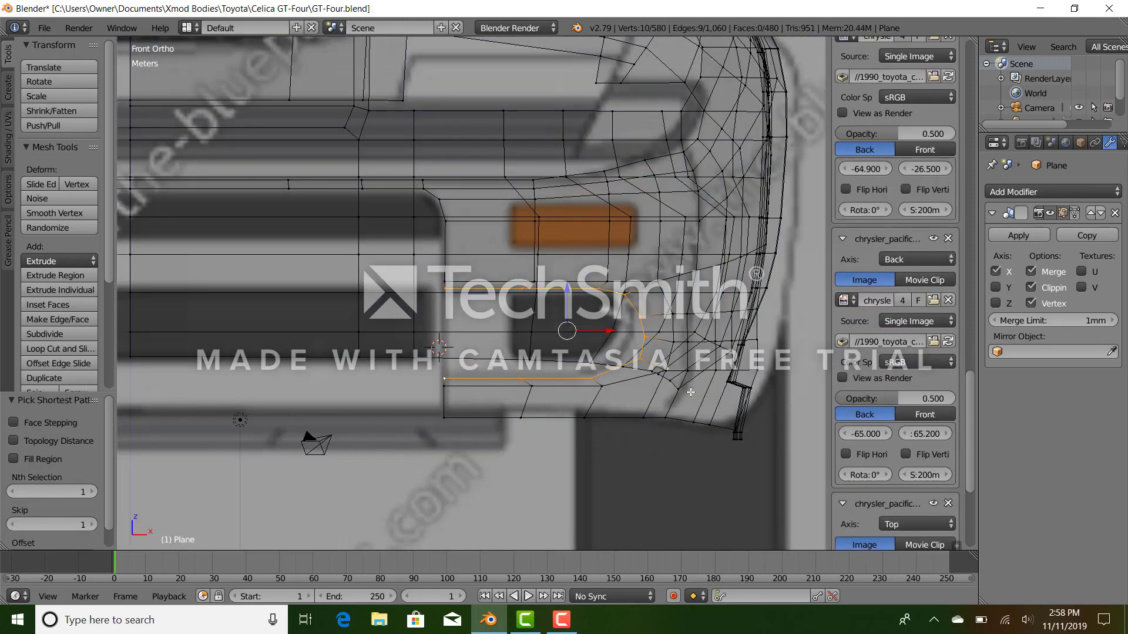
key("e")
key("s")
left_click(589, 295)
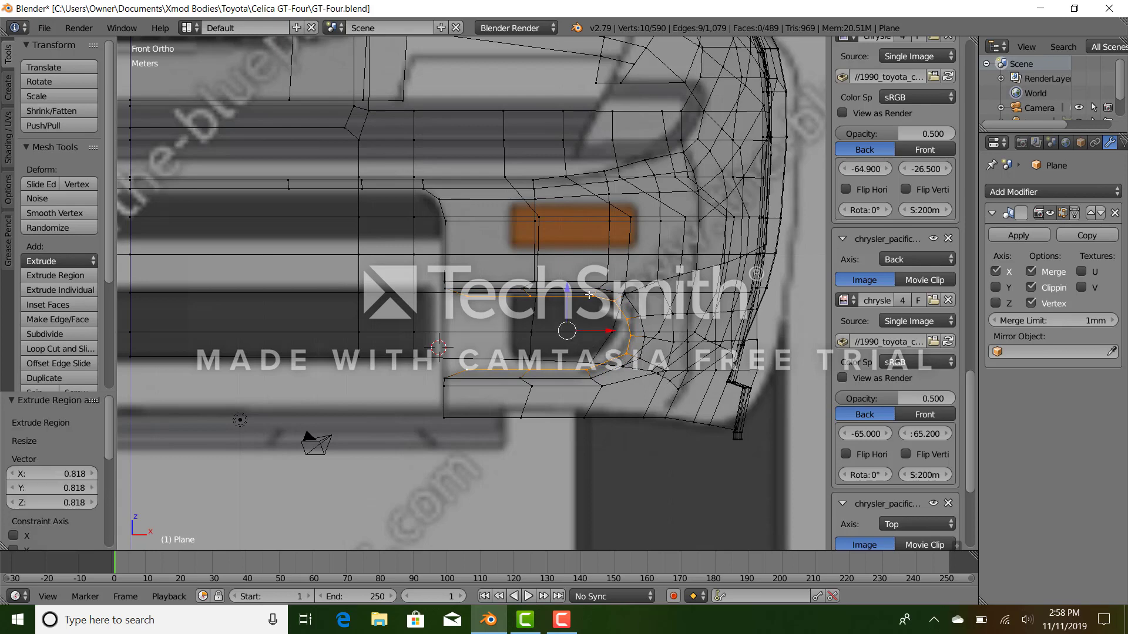
Move the newly extruded edges 10.9 cm along Z, 76.3 cm along Y, and -37.1 cm along X.
left_click_drag(567, 289, 567, 287)
key("KP_3")
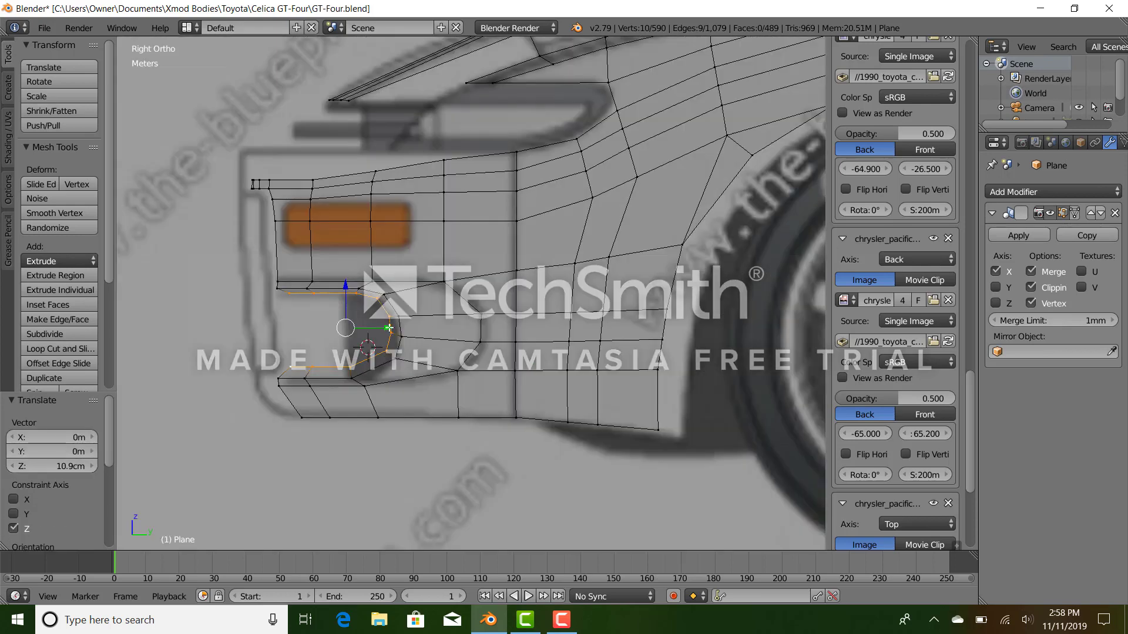
left_click_drag(389, 328, 410, 330)
middle_click_drag(410, 330, 594, 434)
key("z")
key("KP_1")
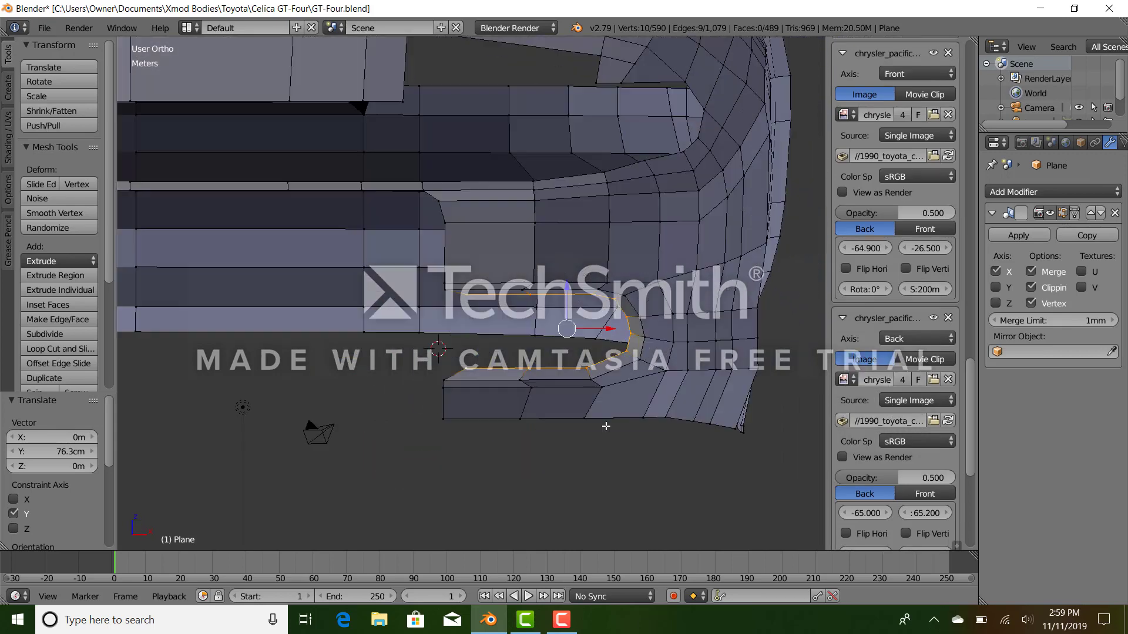
key("z")
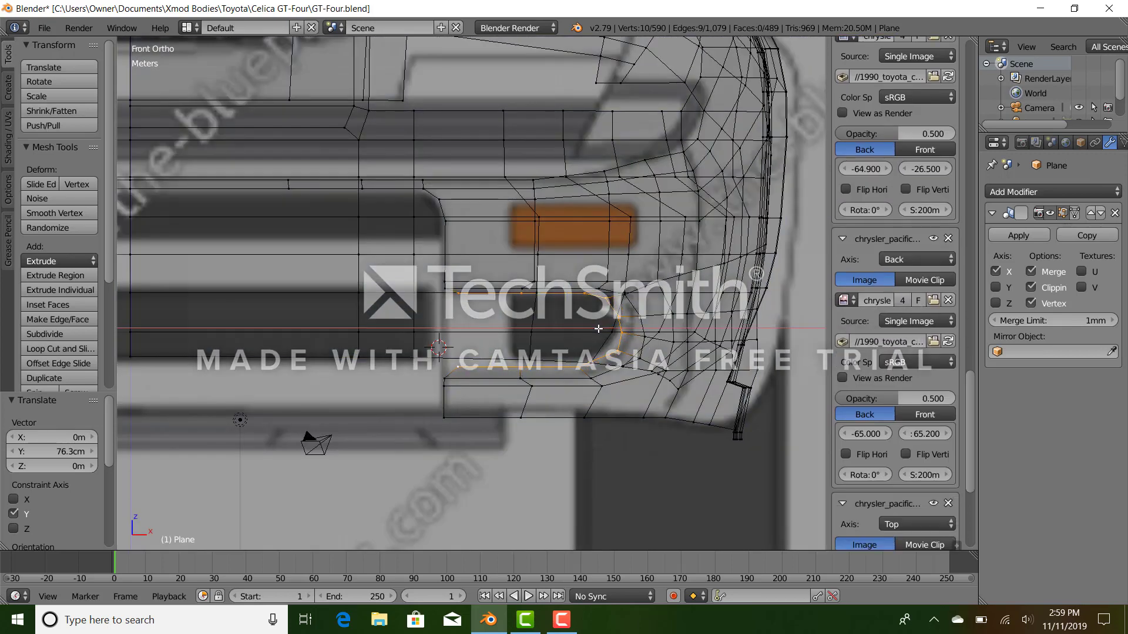
left_click_drag(598, 329, 597, 329)
Align the new edges' lower and upper inner end vertices with the bumper's inner side, moving the upper one -43.9 cm along X.
key("z")
right_click(460, 363)
scroll(452, 295, "up", 2)
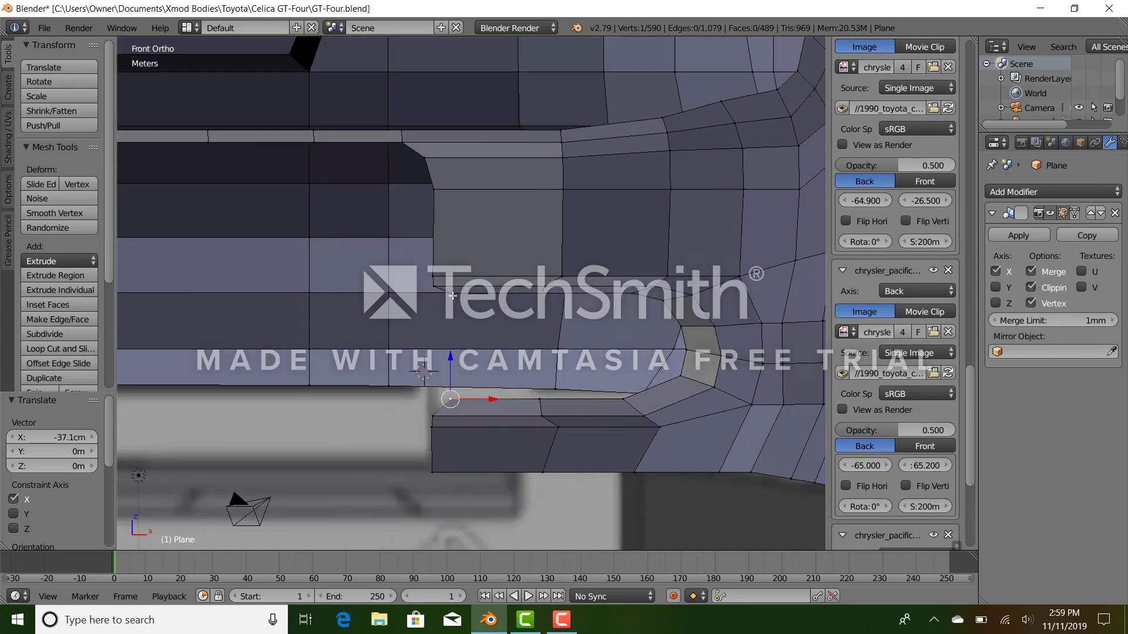
left_click_drag(488, 392, 477, 398)
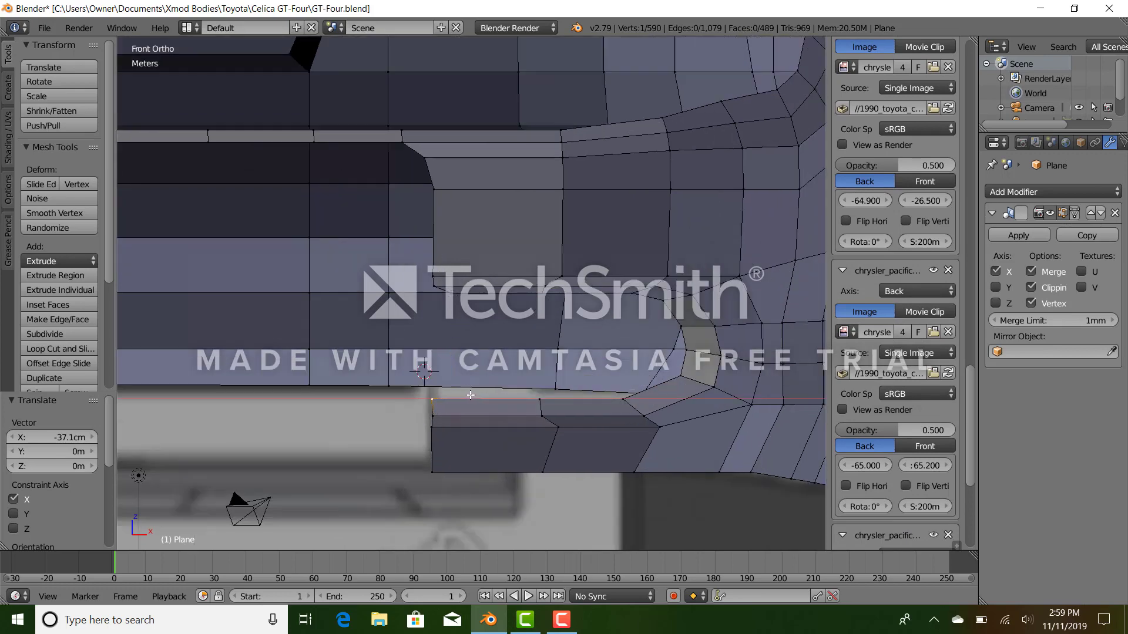
left_click_drag(470, 394, 471, 394)
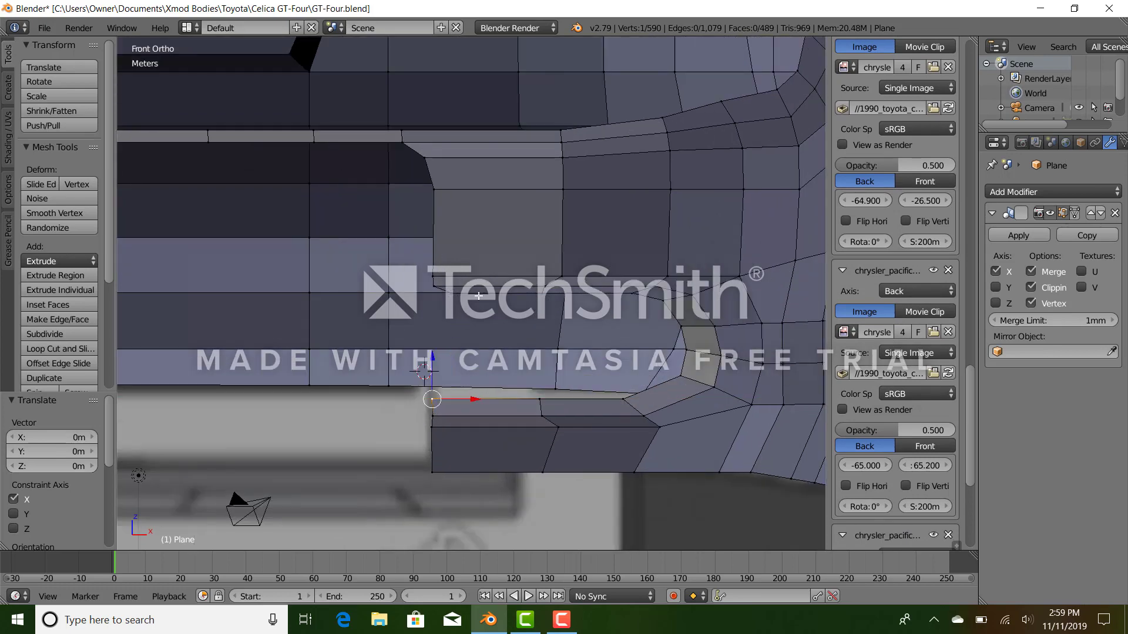
right_click(480, 298)
left_click_drag(484, 292, 473, 293)
Add vertical loop cuts near the inner ends of the bumper sections below and above the light opening.
left_click(59, 349)
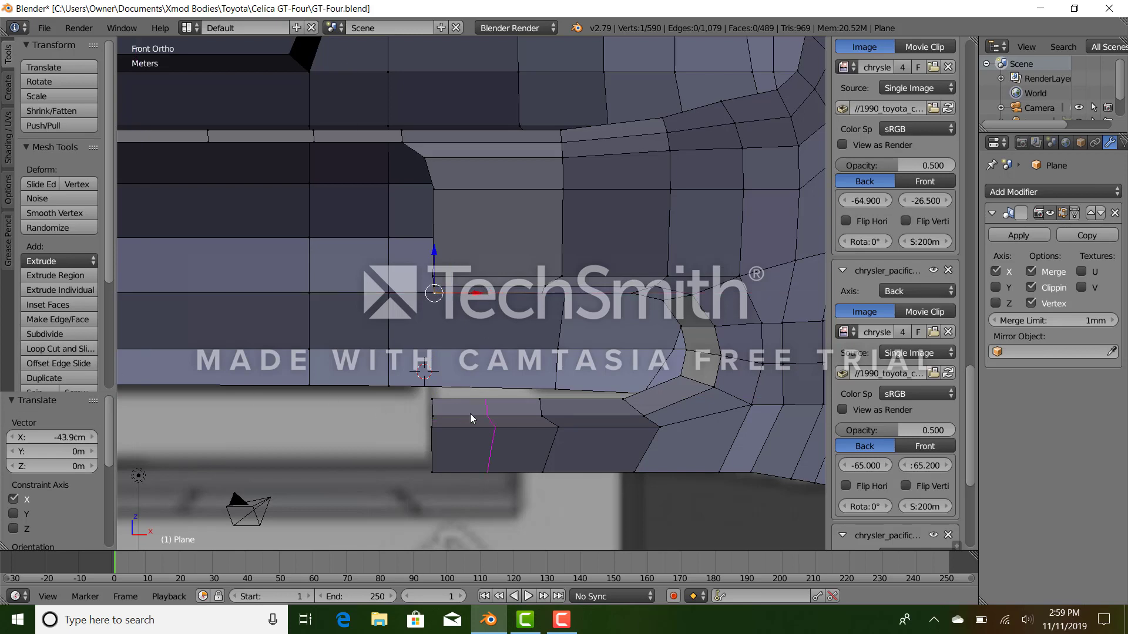
left_click(437, 411)
left_click(435, 410)
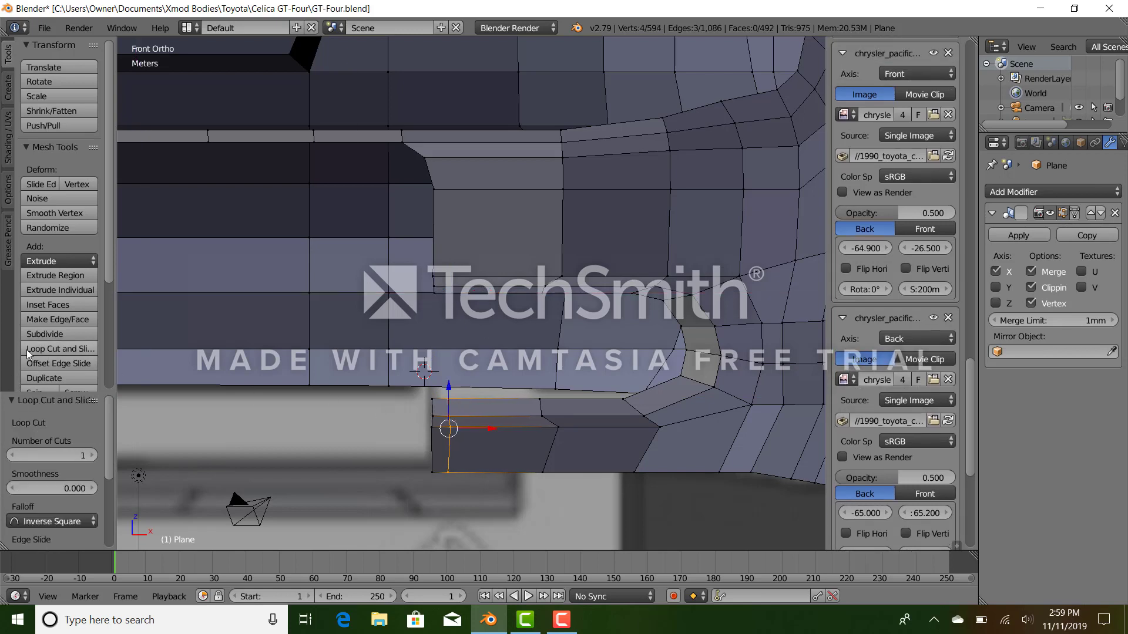
left_click(59, 348)
left_click(470, 259)
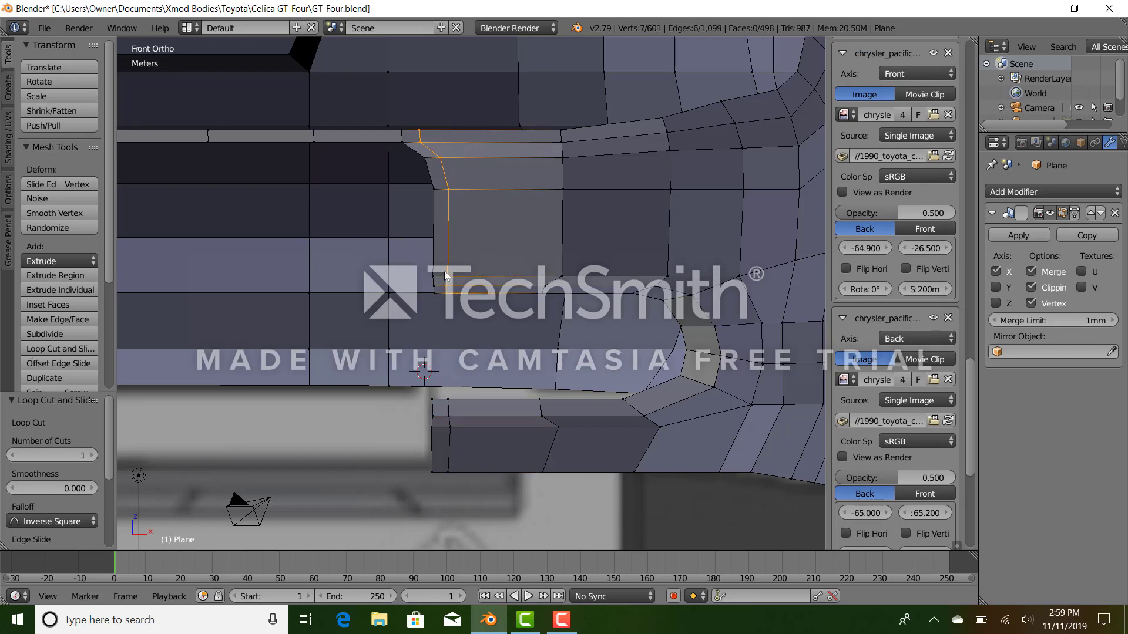
left_click(457, 302)
Fill a face between the short inner edges above and below the light opening to bridge the two bumper sections.
right_click(452, 296)
right_click(436, 296, "ctrl")
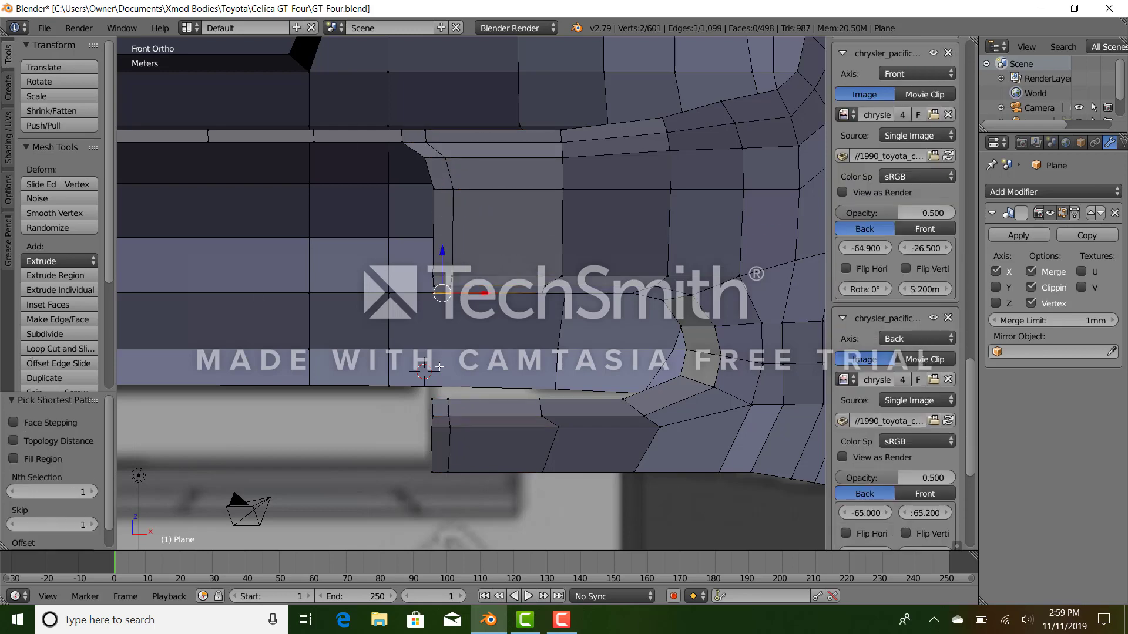
middle_click_drag(451, 425, 486, 371)
right_click(420, 479, "shift")
key("f")
Move the inner vertical edge of the bridging face beside the light opening -78 cm along Y.
scroll(453, 390, "up", 2)
scroll(491, 369, "up", 4)
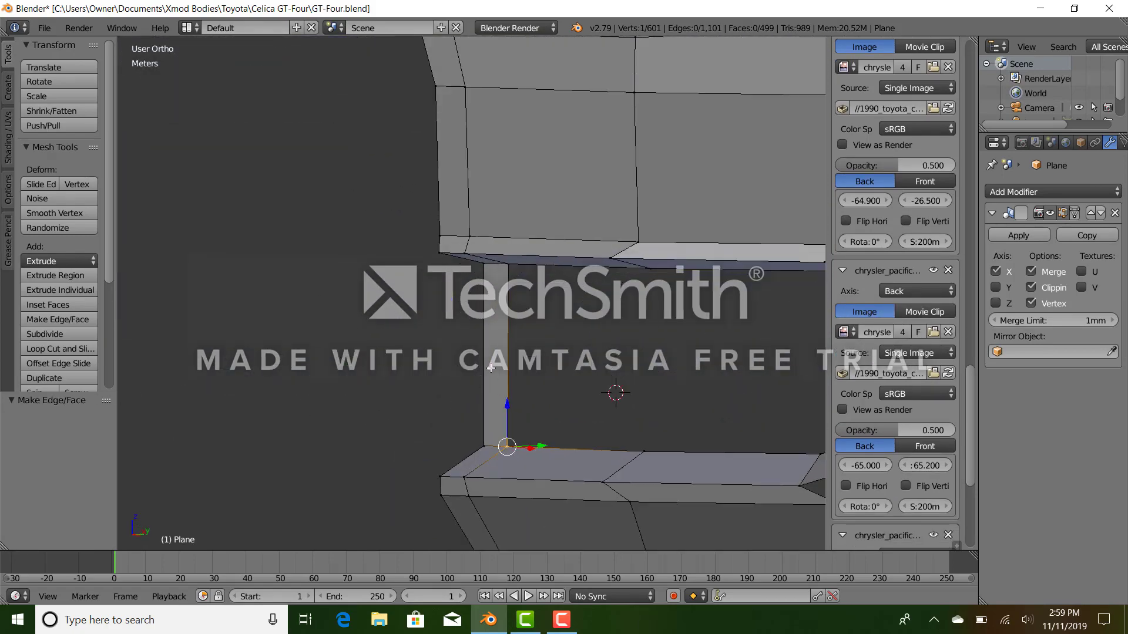
right_click(480, 274)
right_click(480, 438, "ctrl")
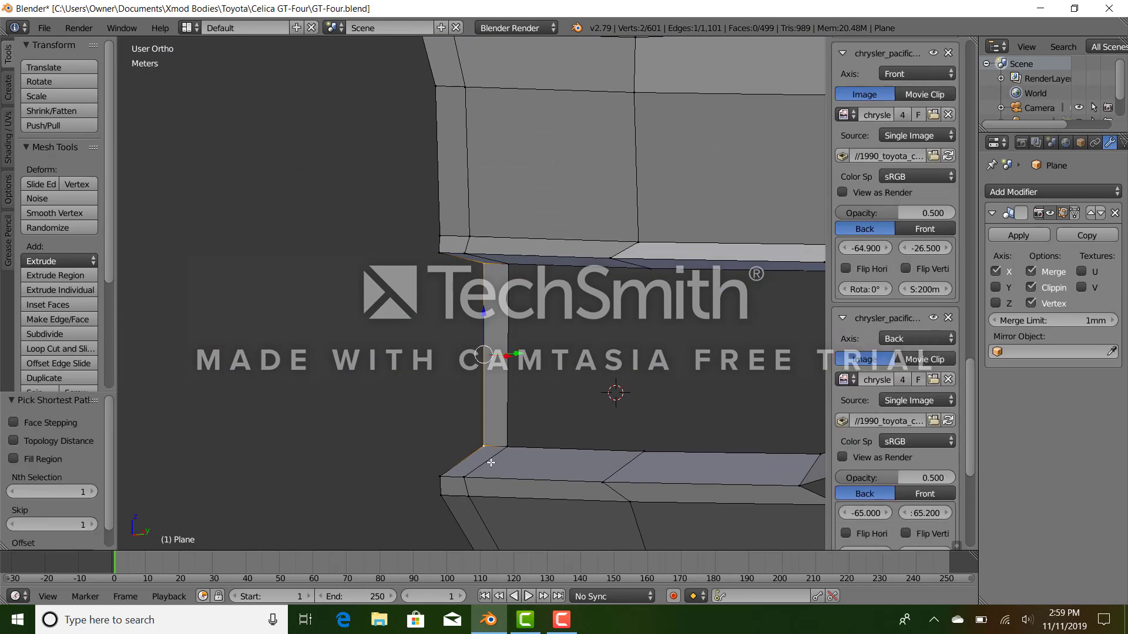
key("KP_3")
left_click_drag(406, 346, 355, 340)
scroll(351, 426, "down", 5)
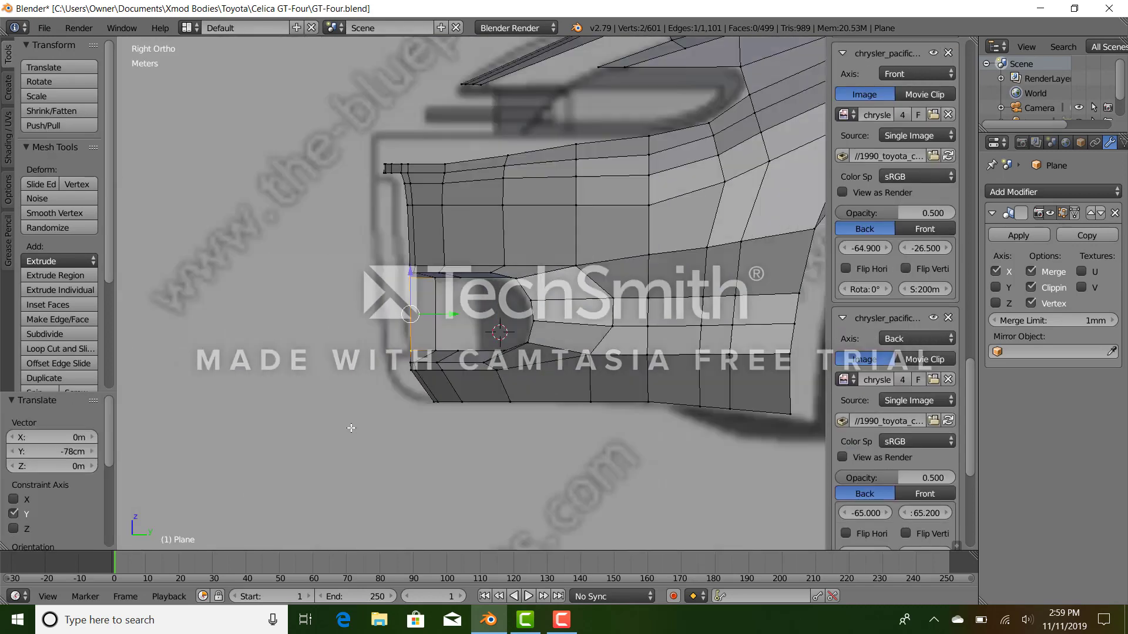
Flatten the bumper's inner side edge chain along X by scaling it twice, using a factor of 0.085 for the first pass.
middle_click_drag(395, 386, 533, 191)
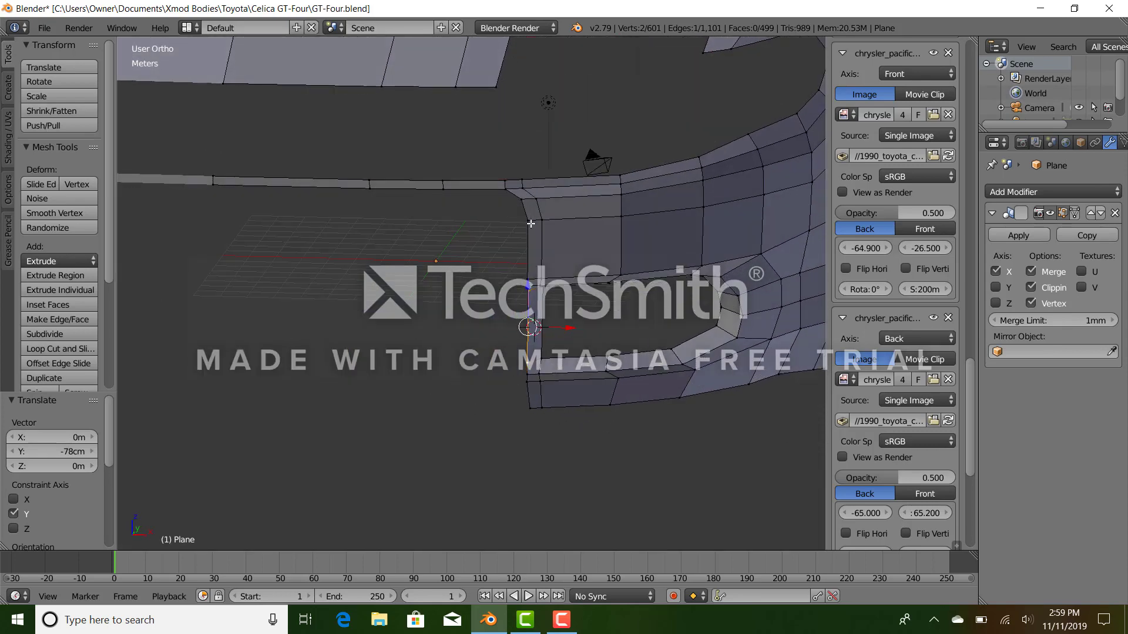
left_click(531, 408, "ctrl")
key("s")
key("x")
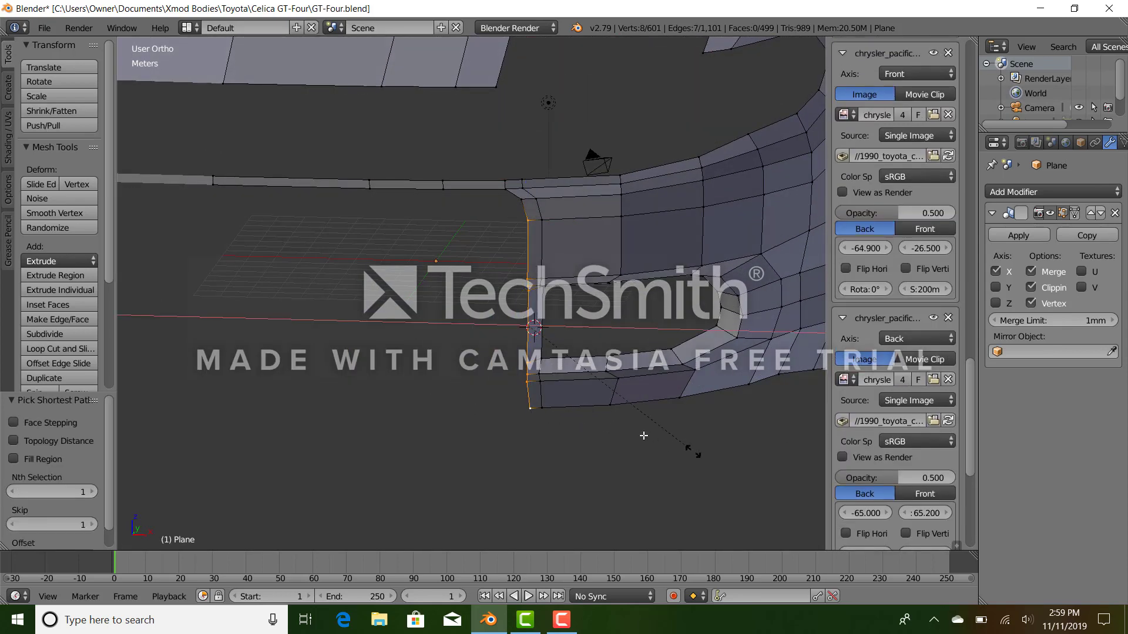
left_click(540, 336)
key("s")
key("x")
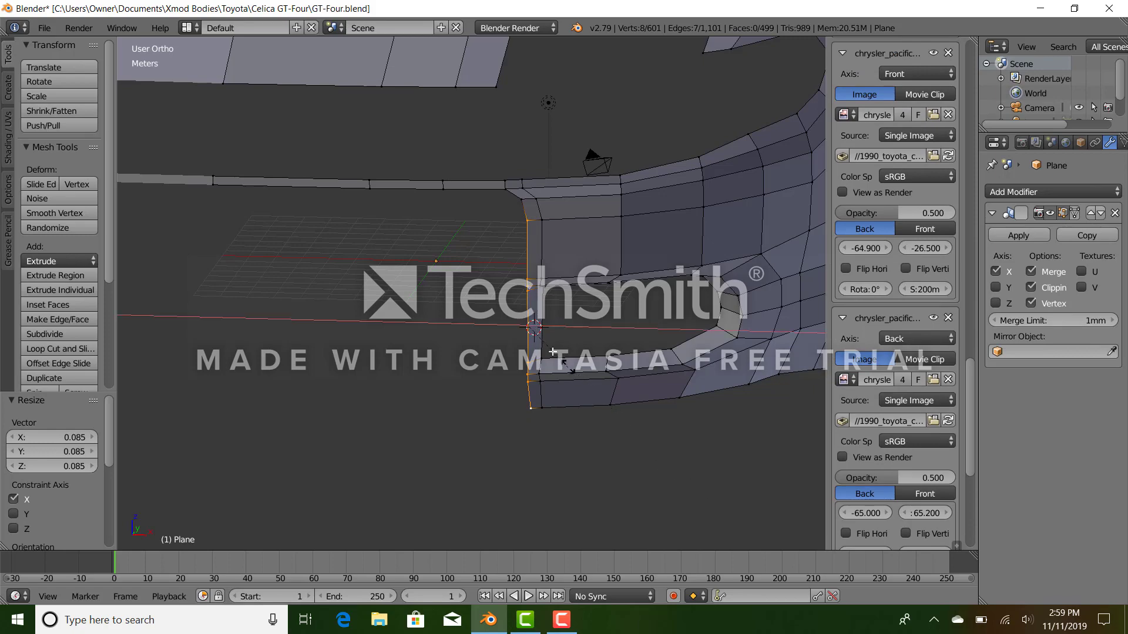
left_click(568, 367)
middle_click_drag(656, 470, 553, 461)
Fill a face between the first upper and lower edges of the light opening, next to the inner bridging face.
key("Tab")
scroll(517, 398, "down", 3)
middle_click_drag(517, 398, 582, 432)
key("Tab")
scroll(571, 419, "up", 4)
right_click(617, 395)
middle_click_drag(617, 395, 525, 474, "shift")
middle_click_drag(525, 473, 551, 350)
right_click(550, 347, "ctrl")
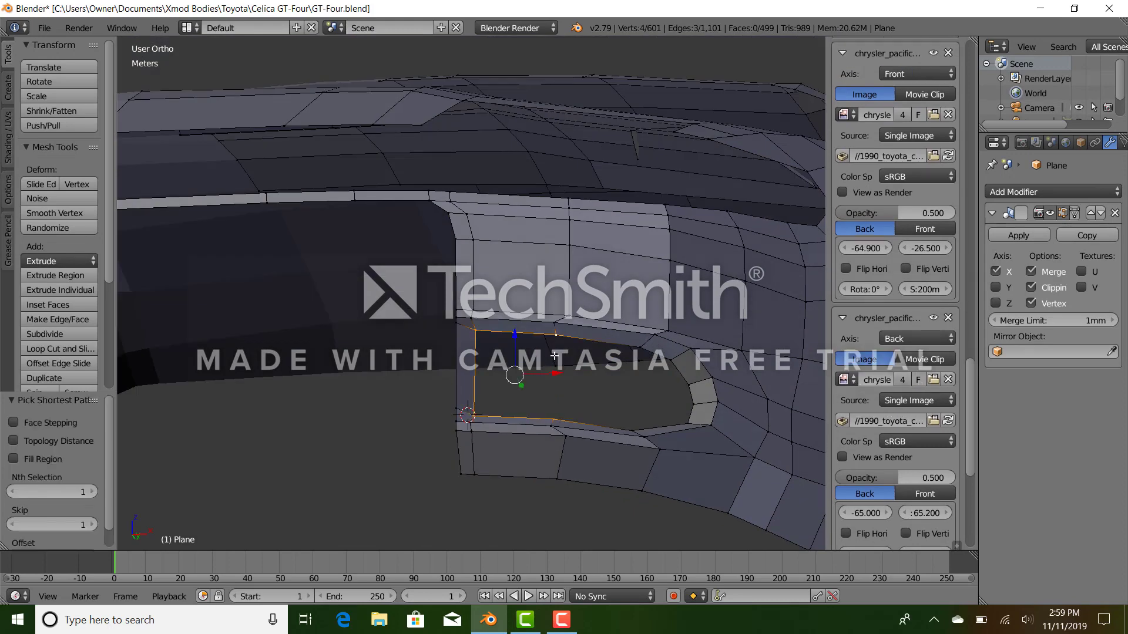
key("f")
Fill the second face of the light recess between the next pair of upper and lower opening edges.
mouse_move(621, 353)
middle_mouse_down()
mouse_move(588, 448)
mouse_move(531, 423)
mouse_move(610, 364)
middle_mouse_up()
right_click(622, 390)
right_click(490, 480, "ctrl")
right_click(585, 472, "ctrl")
key("f")
right_click(584, 472)
Fill the third face of the light recess where the opening starts to narrow toward its outer end.
right_click(607, 333)
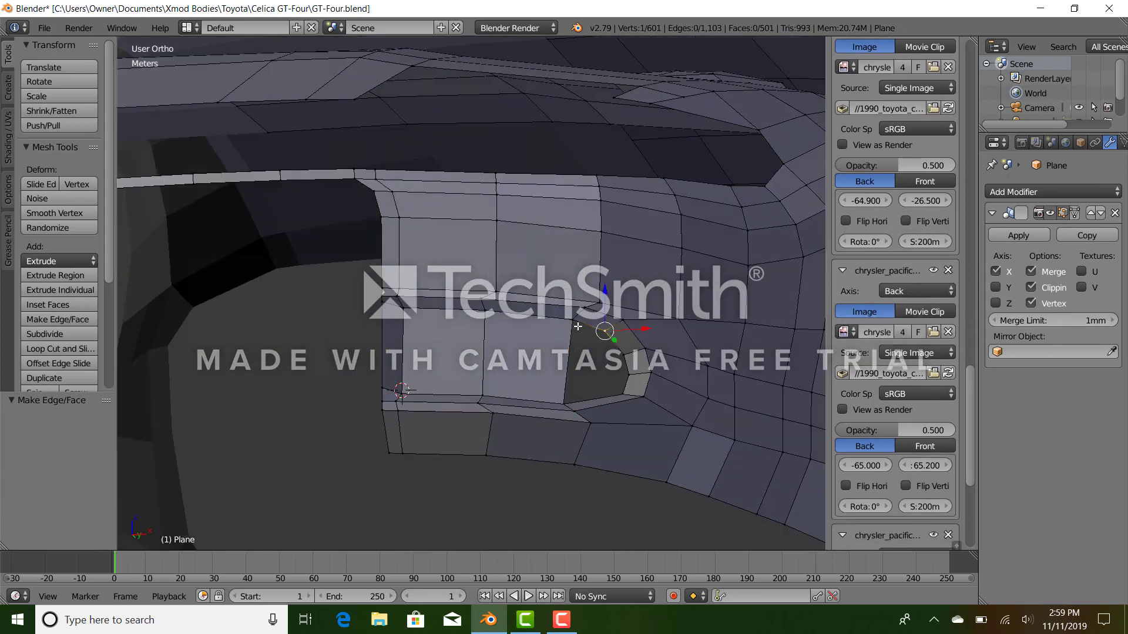
right_click(568, 325, "ctrl")
middle_click_drag(567, 326, 535, 448)
right_click(534, 457, "ctrl")
right_click(589, 436, "ctrl")
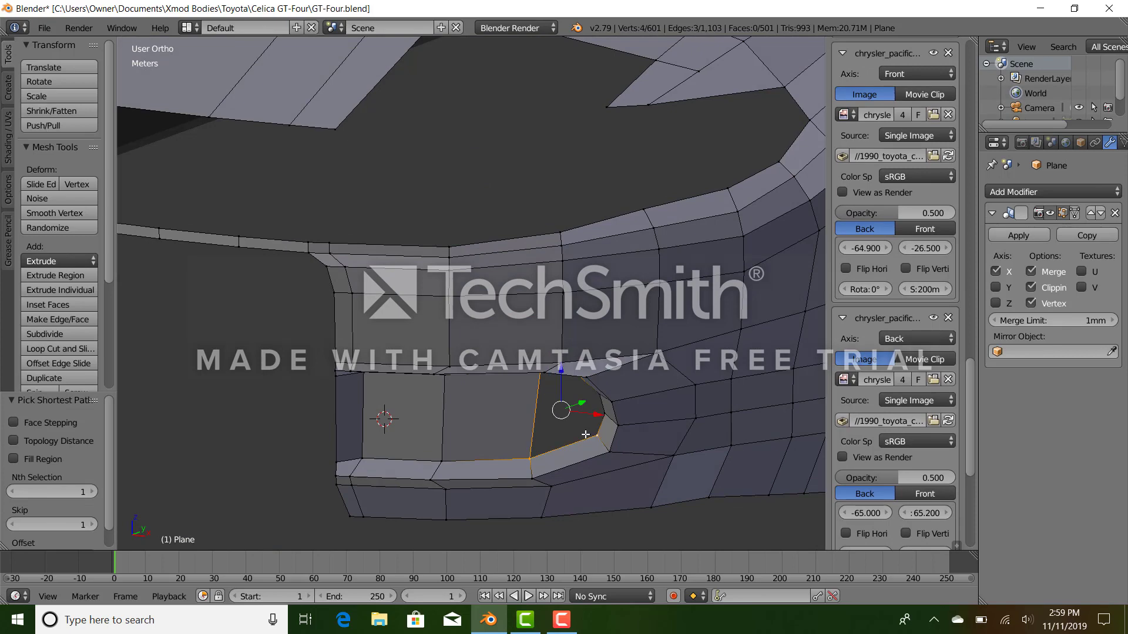
key("f")
right_click(589, 435)
Close the remaining gap at the light recess's outer end with a face.
middle_click_drag(598, 361, 636, 355)
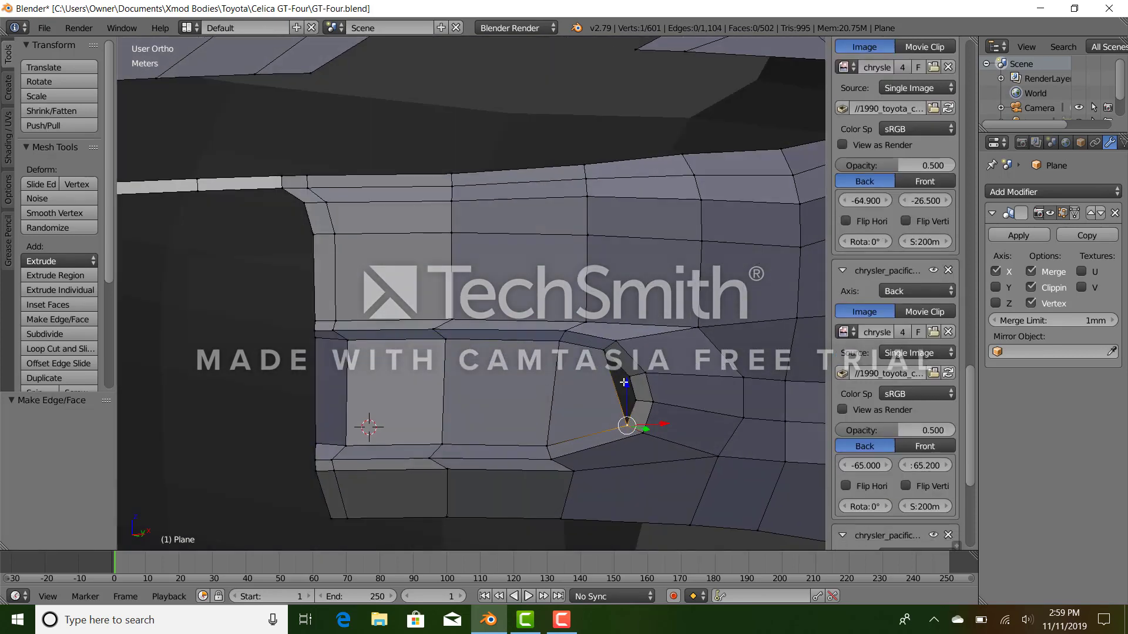
right_click(626, 379, "ctrl")
right_click(606, 356, "ctrl")
key("f")
right_click(606, 354)
scroll(562, 447, "down", 5)
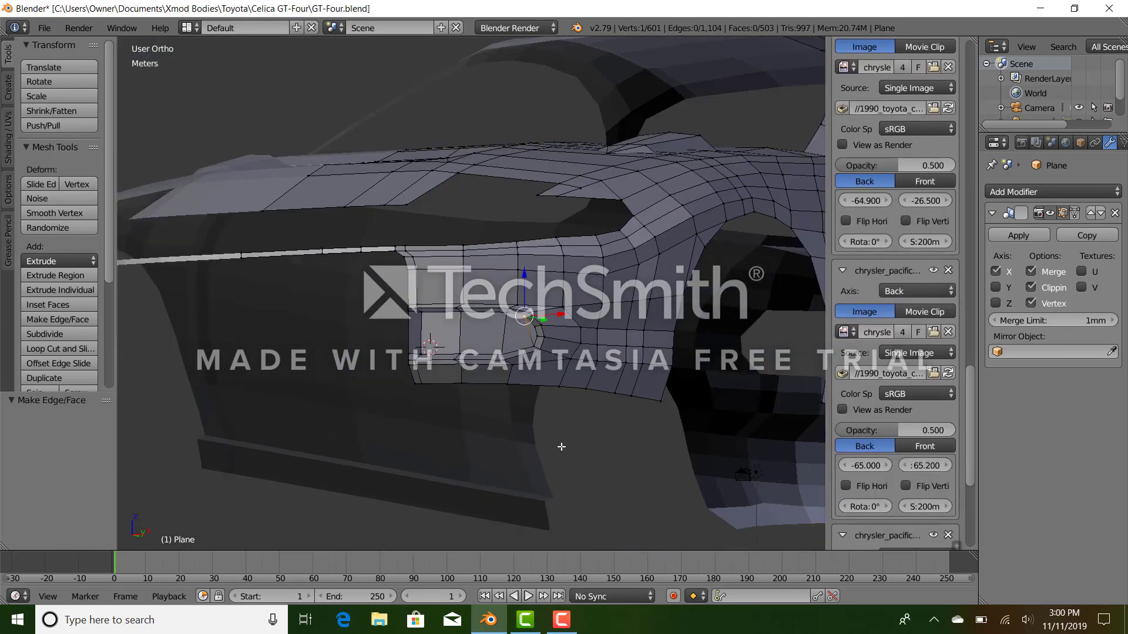
Examine the filled light recess and the bumper's upper edge from several angles and against the top-view blueprint.
key("Tab")
scroll(562, 447, "down", 5)
middle_click_drag(390, 360, 421, 395)
scroll(418, 356, "up", 5)
key("Tab")
middle_click_drag(592, 248, 515, 283)
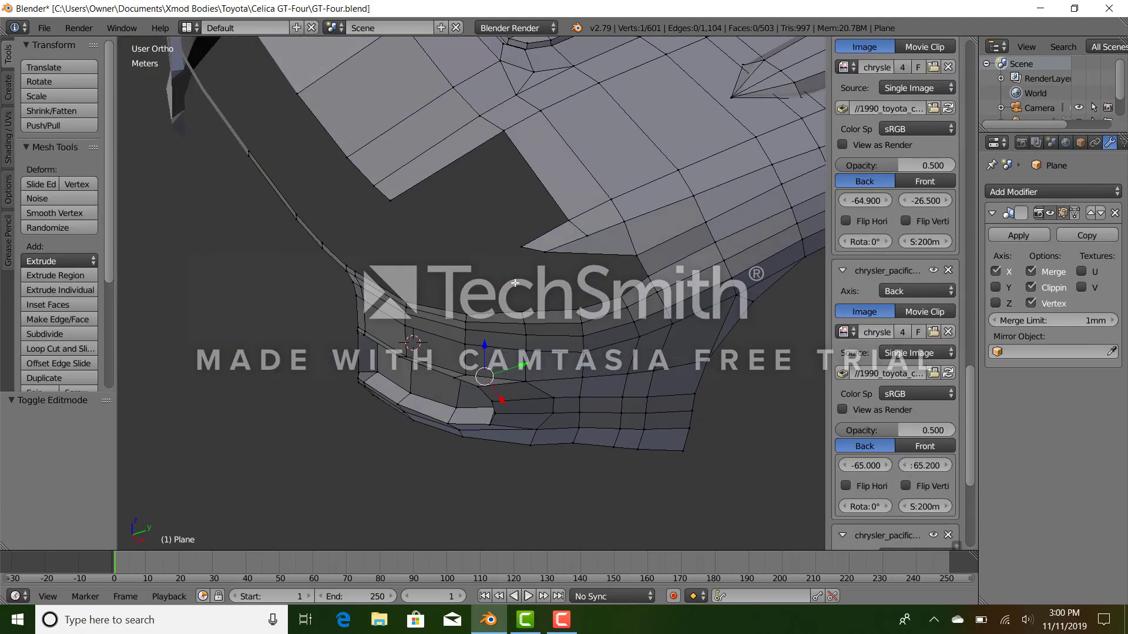
key("KP_7")
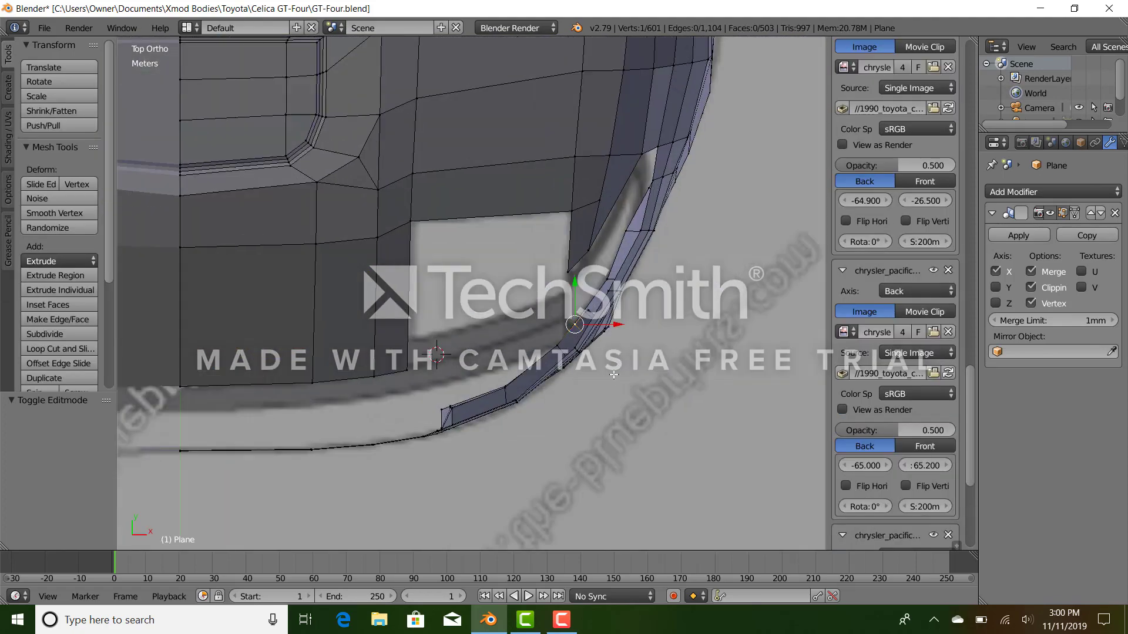
key("z")
key("z")
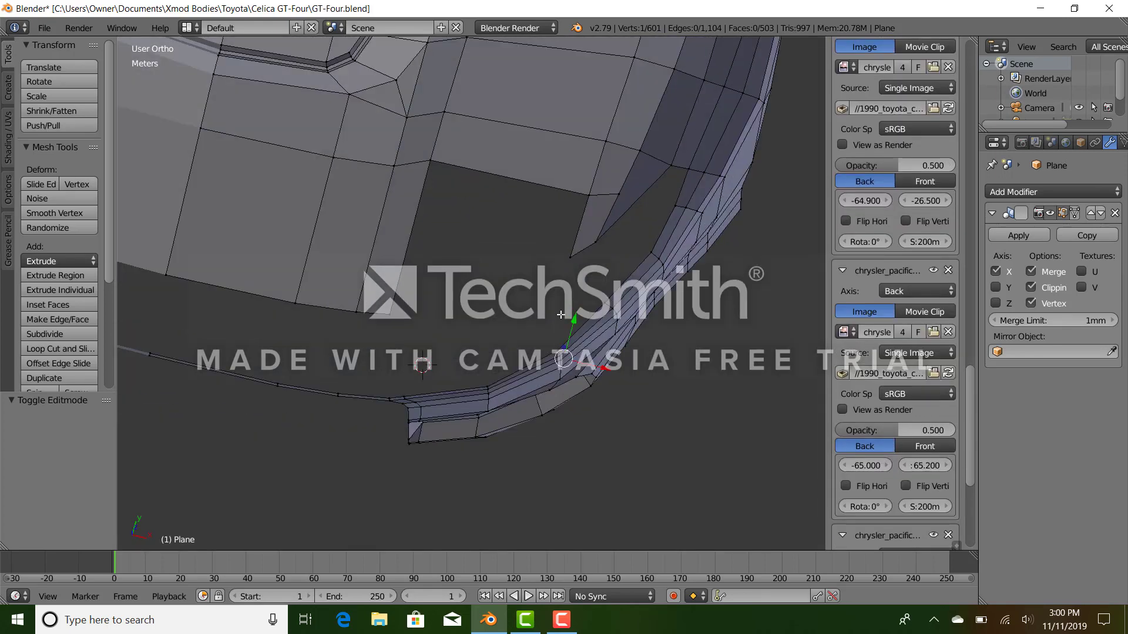
middle_click_drag(567, 331, 517, 312)
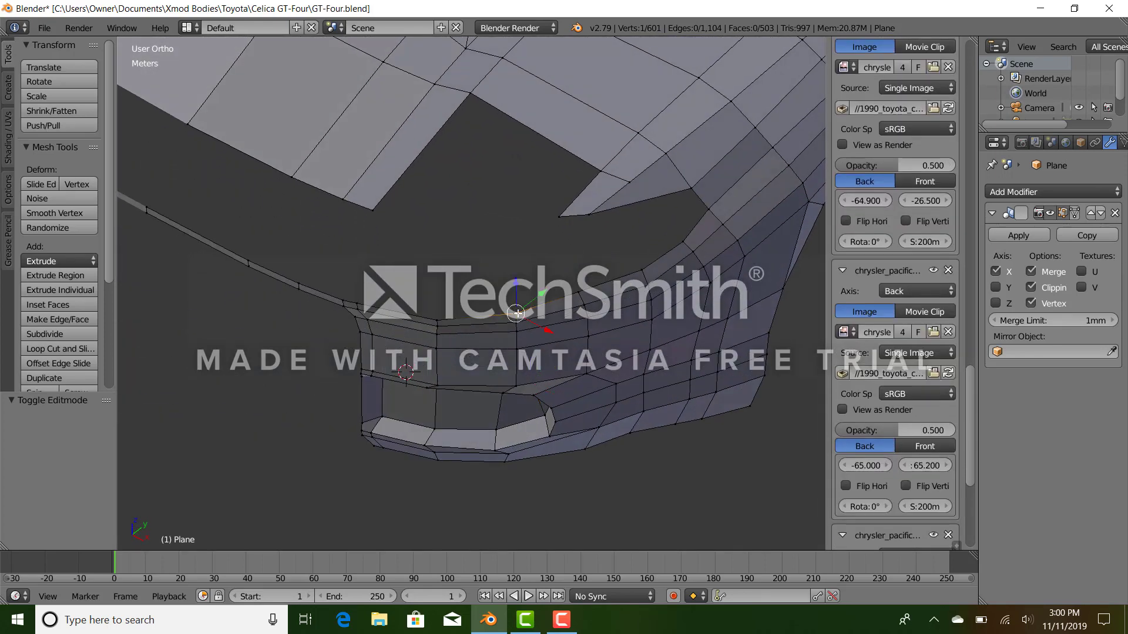
Extrude the bumper's upper edge chain from the outer corner to the centre line, scaling the new edges to 0.892 in top view.
key("KP_7")
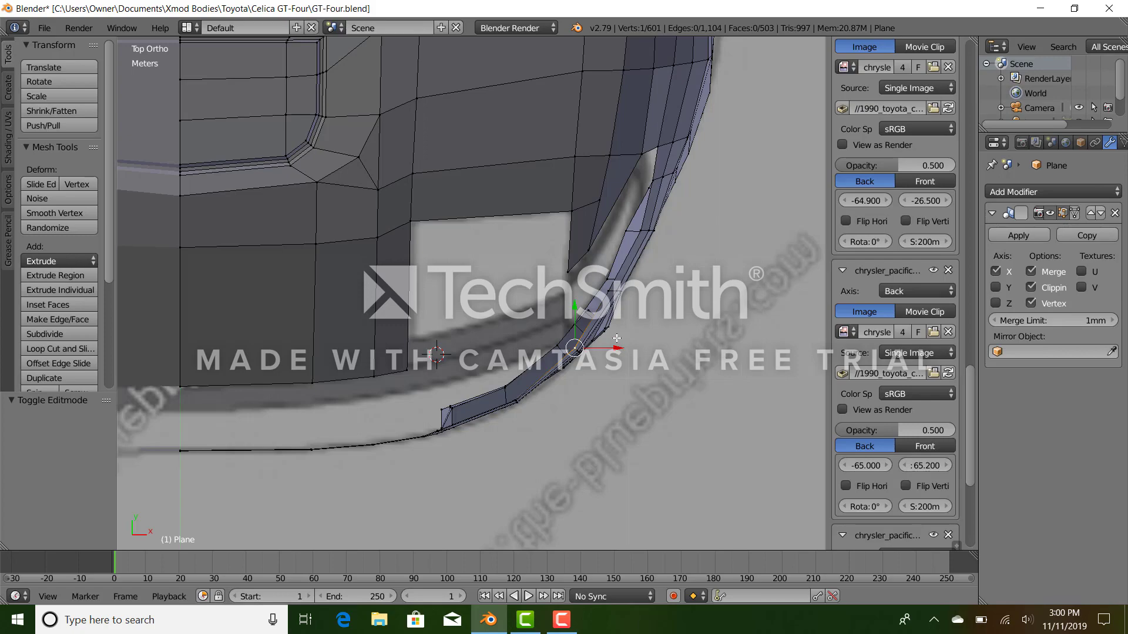
key("z")
key("z")
middle_click_drag(639, 323, 512, 281)
middle_click_drag(397, 190, 338, 152)
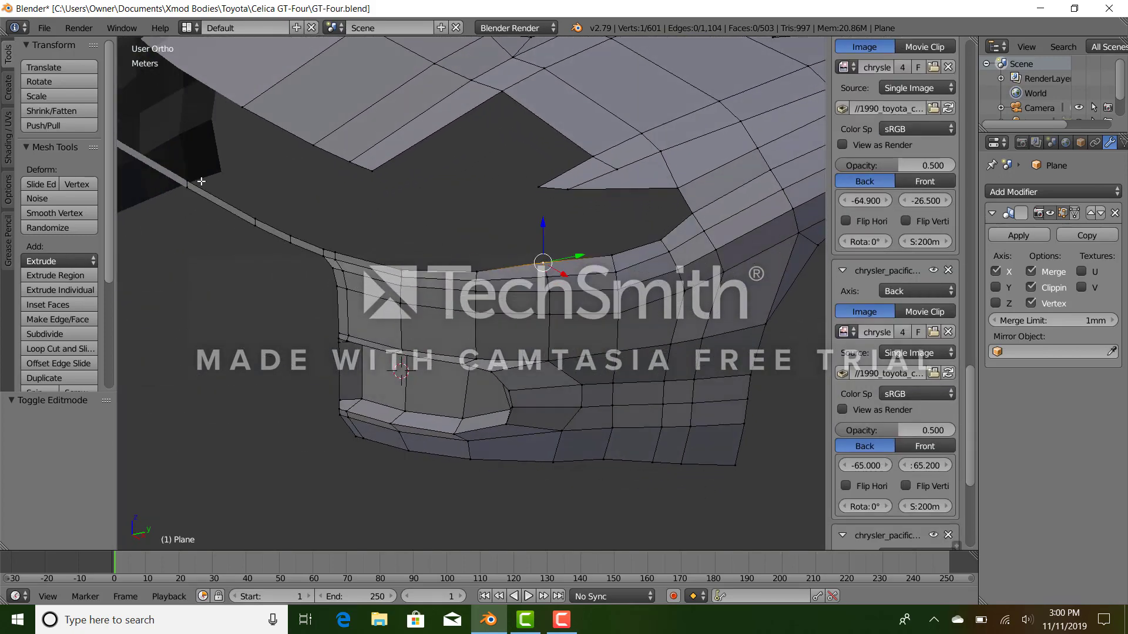
left_click(197, 181, "ctrl")
key("KP_7")
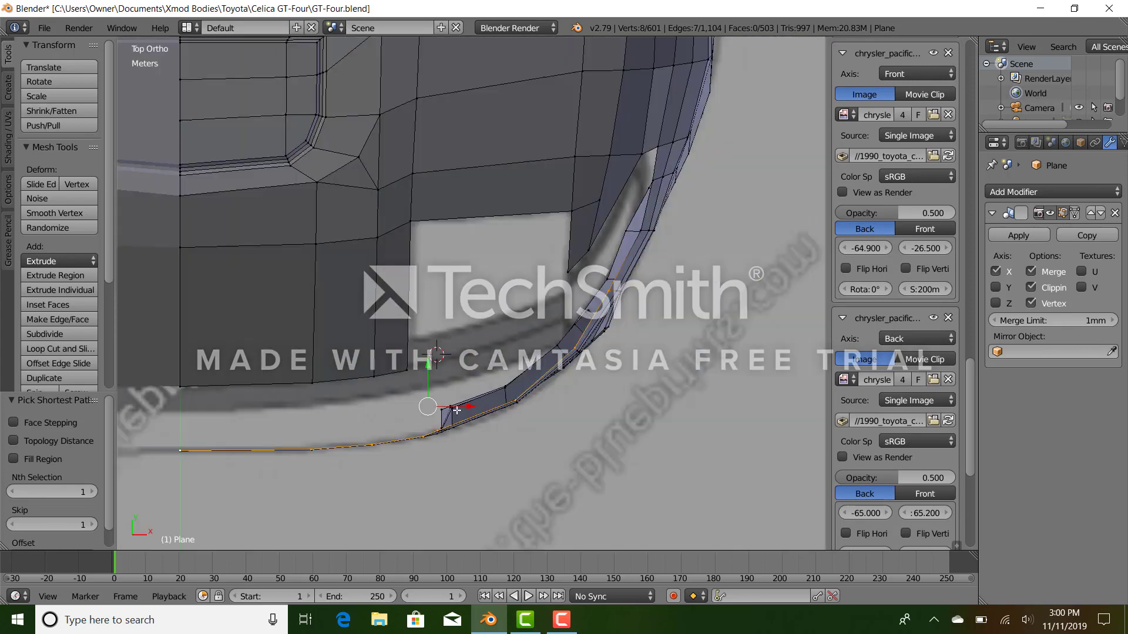
key("e")
key("s")
left_click(332, 471)
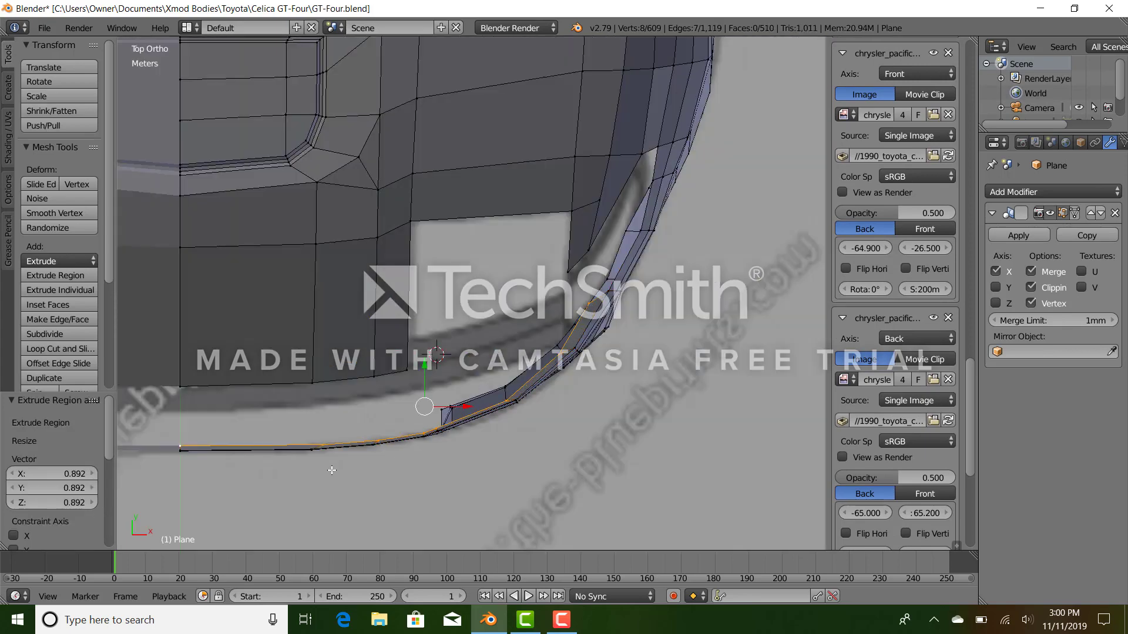
Scale the extruded edges to 0.723 along Y and move them 1.02 m along Y.
key("s")
key("y")
left_click(542, 433)
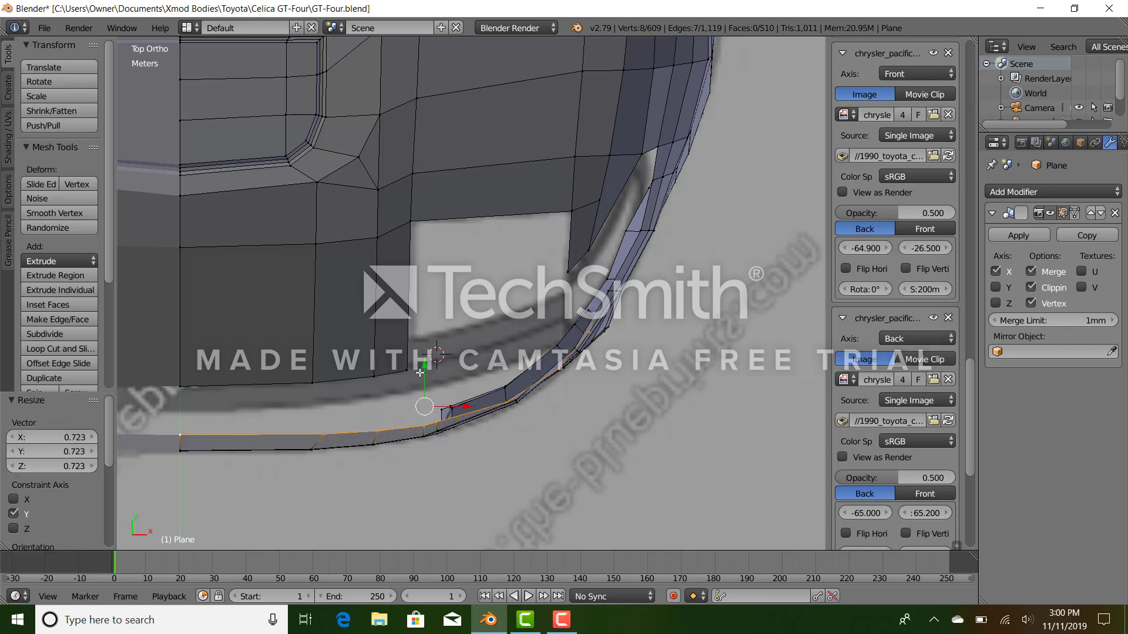
left_click_drag(422, 360, 418, 336)
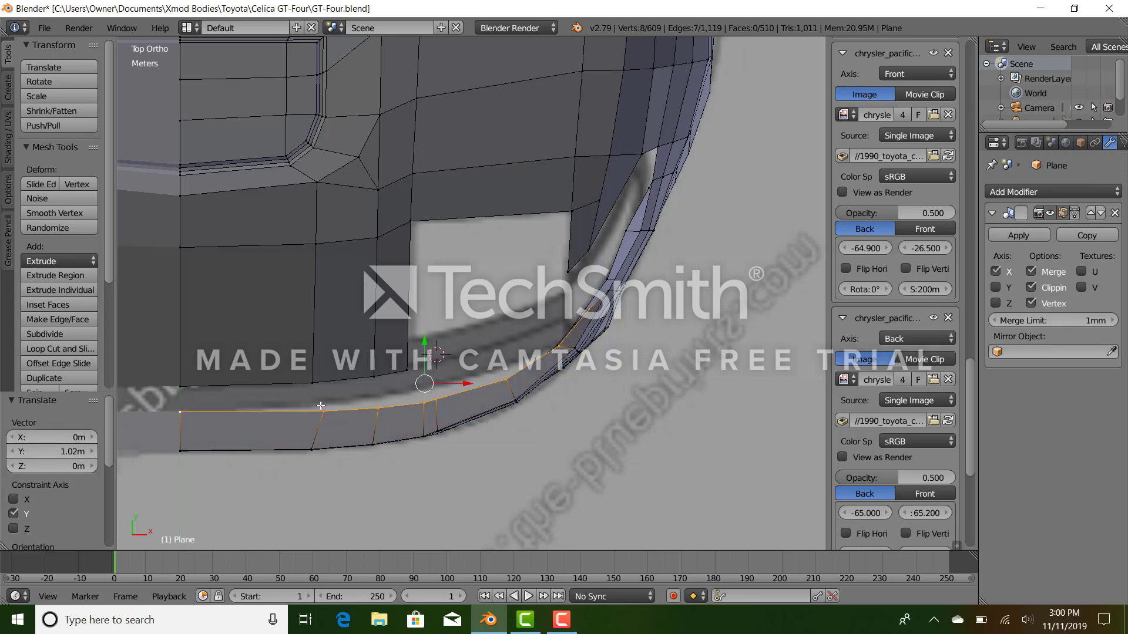
Adjust the extruded strip's inner vertices along Y so they follow the bumper line on the top blueprint.
right_click(322, 409)
right_click(501, 384, "ctrl")
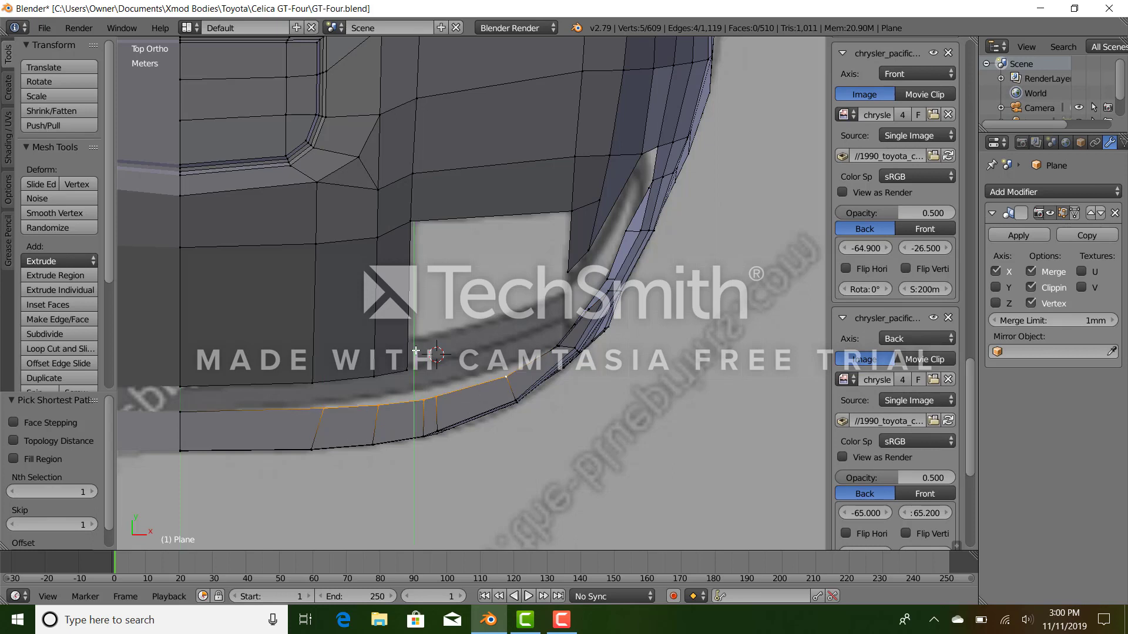
left_click_drag(415, 347, 455, 344)
right_click(385, 389)
right_click(509, 365, "ctrl")
right_click(425, 389)
right_click(507, 367, "ctrl")
Fill a triangular face at the outer end of the bumper's new top strip.
middle_click_drag(572, 395, 606, 341)
right_click(526, 316)
key("KP_7")
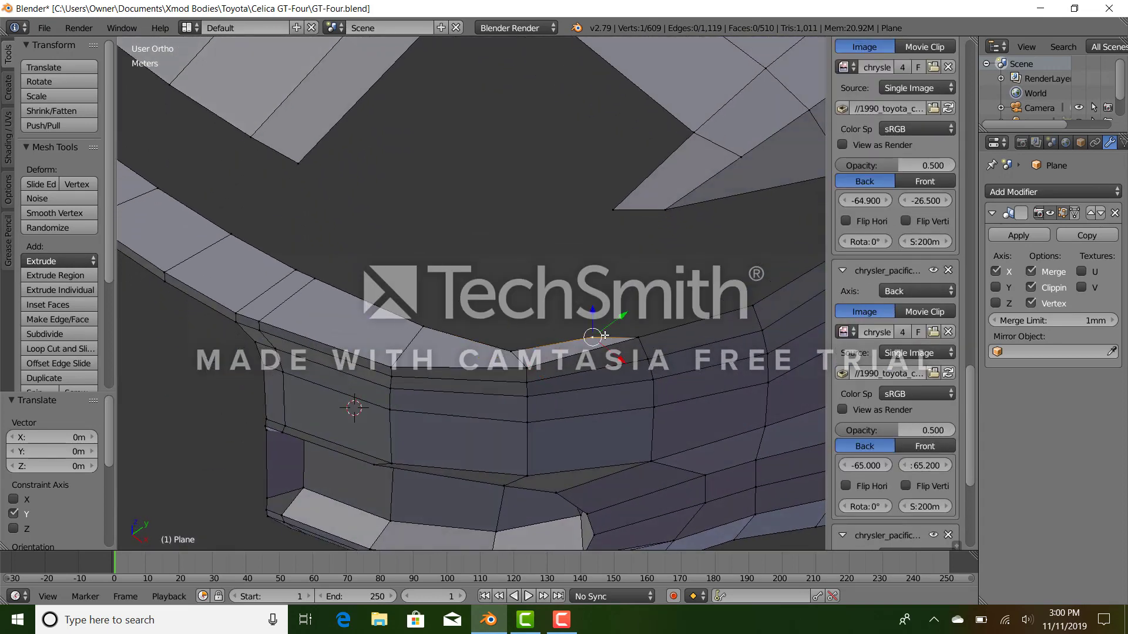
key("KP_7")
key("z")
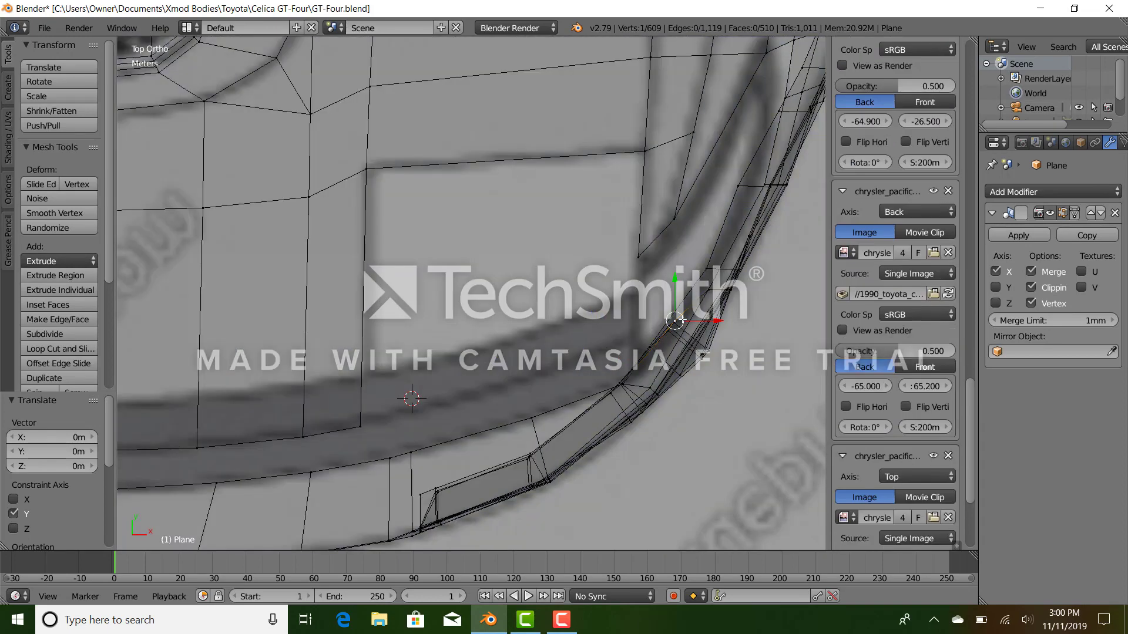
key("z")
middle_click_drag(694, 295, 647, 271)
key("f")
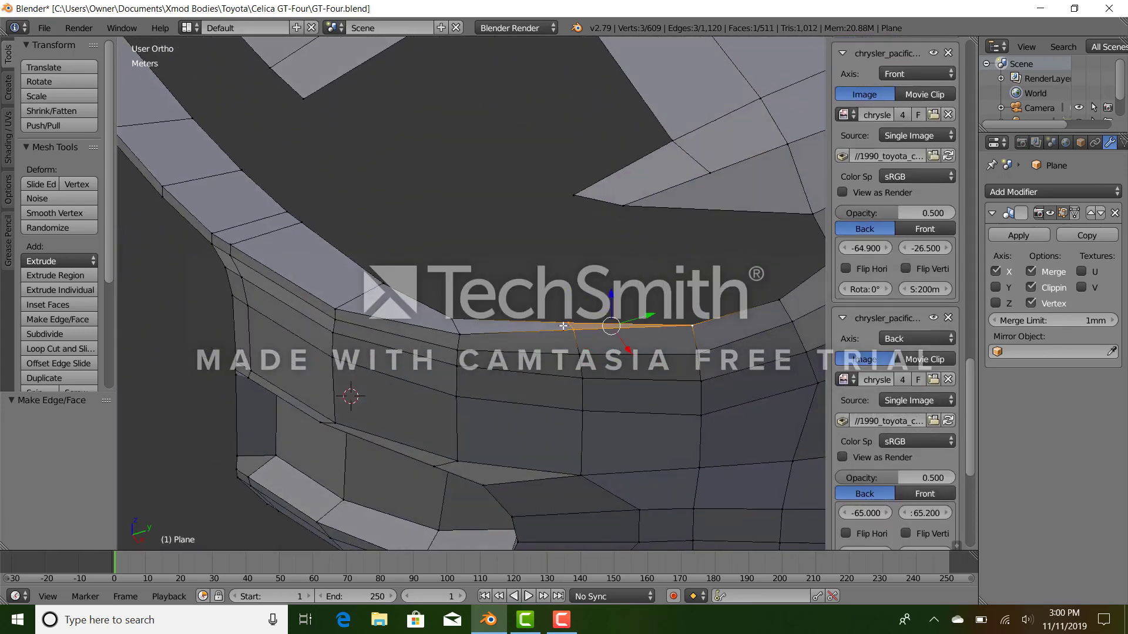
Raise the top strip's inner edge chain 96.8 cm along Z and flatten it with a Z scale of 0.111.
middle_click_drag(693, 311, 312, 194)
left_click(241, 113, "ctrl")
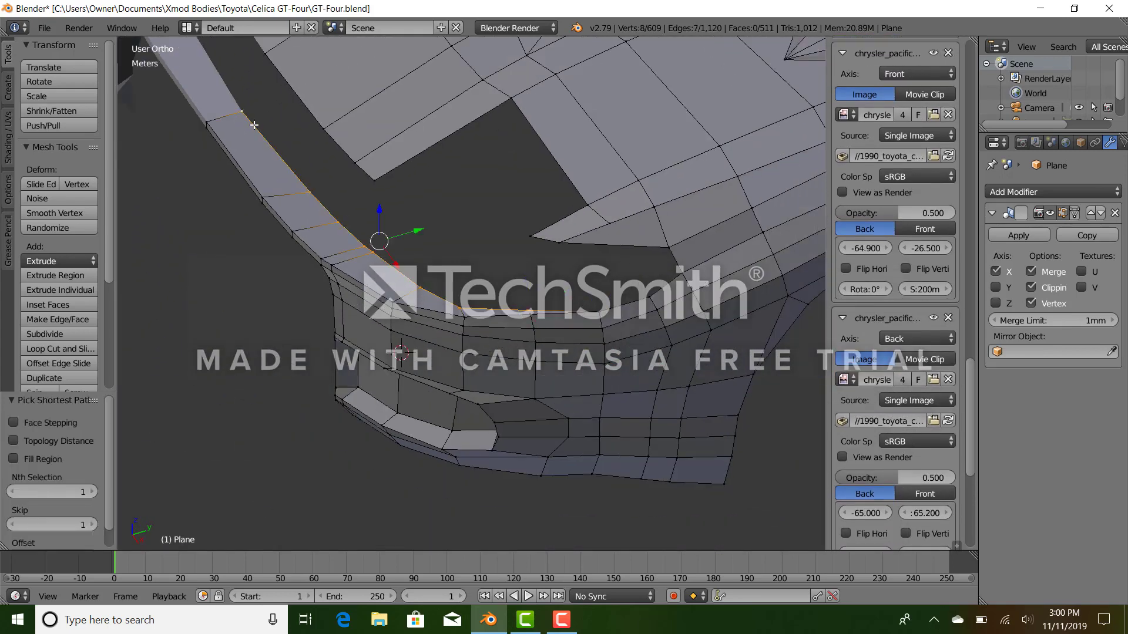
key("KP_3")
left_click_drag(389, 226, 388, 204)
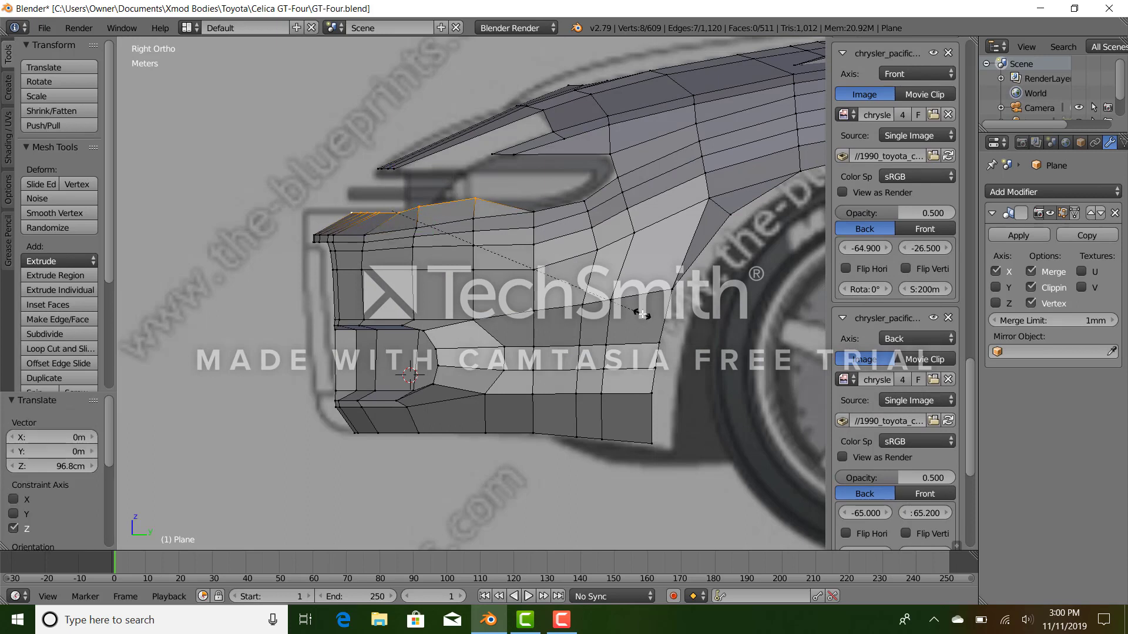
key("s")
key("z")
left_click(510, 244)
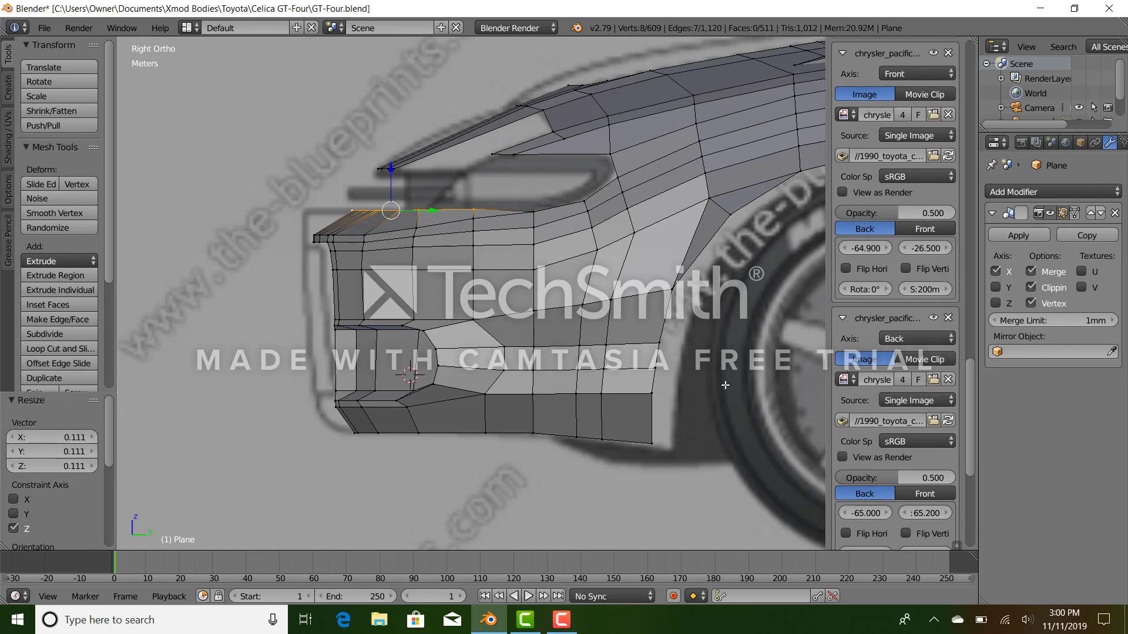
Flatten the top strip's inner edges further along Z and move them -34.3 cm along Z.
key("s")
key("z")
left_click(386, 181)
left_click(388, 180)
middle_click_drag(388, 180, 477, 322)
left_click_drag(415, 165, 421, 174)
middle_click_drag(440, 209, 456, 222)
key("KP_3")
scroll(529, 300, "up", 2)
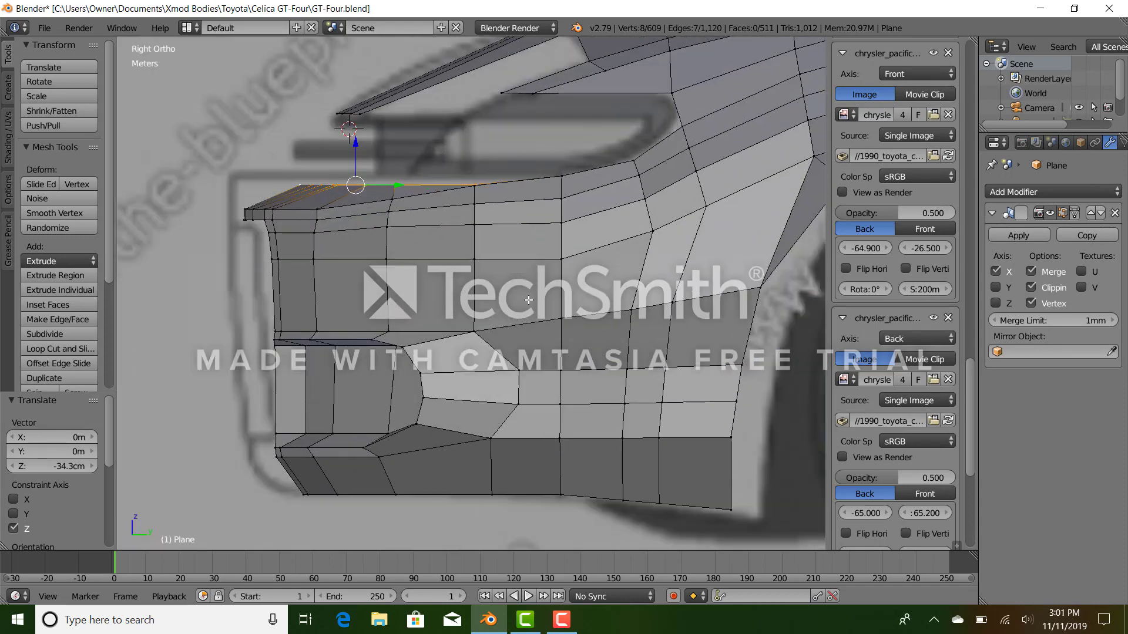
Rotate the top strip's inner edges -3.71° in side view and lower them slightly along Z.
key("r")
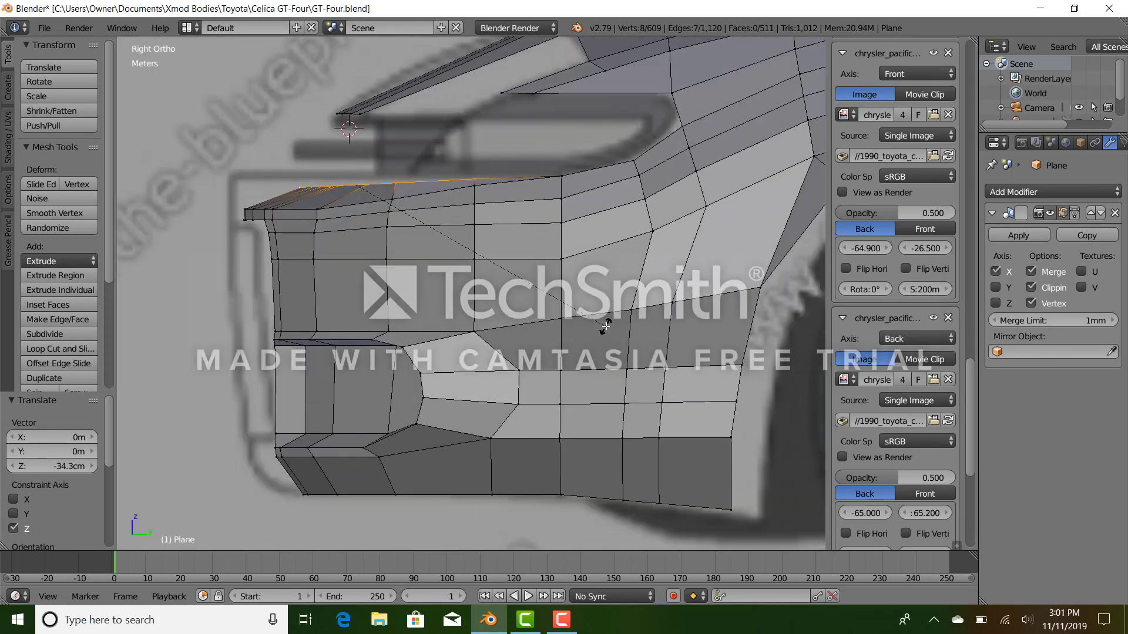
left_click(607, 325)
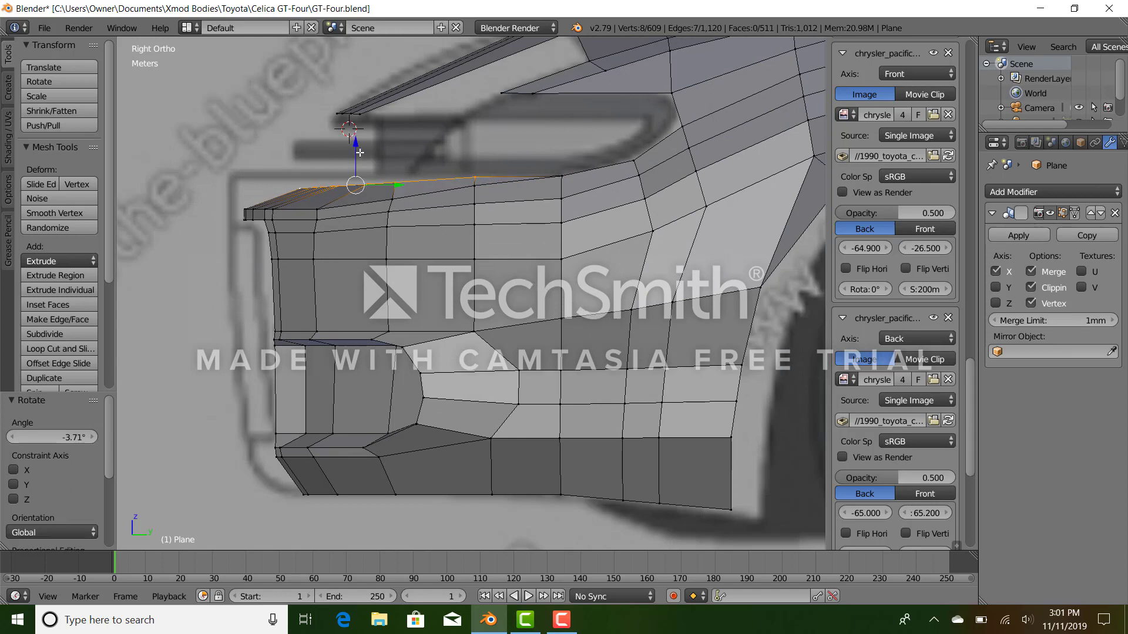
left_click_drag(357, 149, 359, 154)
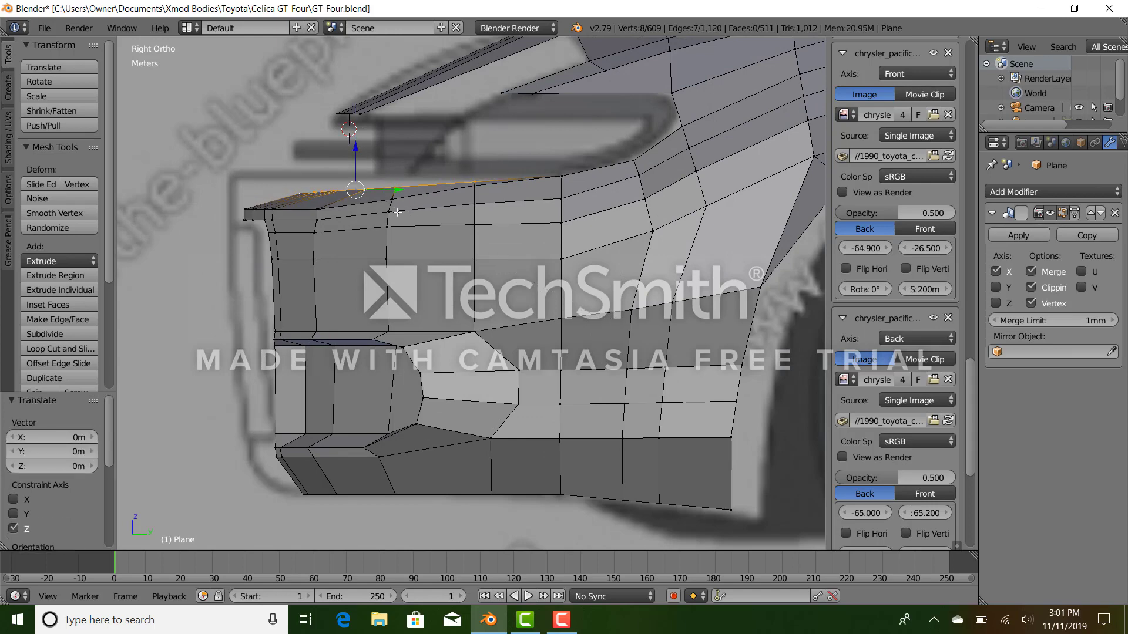
middle_click_drag(411, 241, 456, 290)
key("Tab")
scroll(492, 297, "down", 6)
key("Tab")
scroll(485, 309, "up", 6)
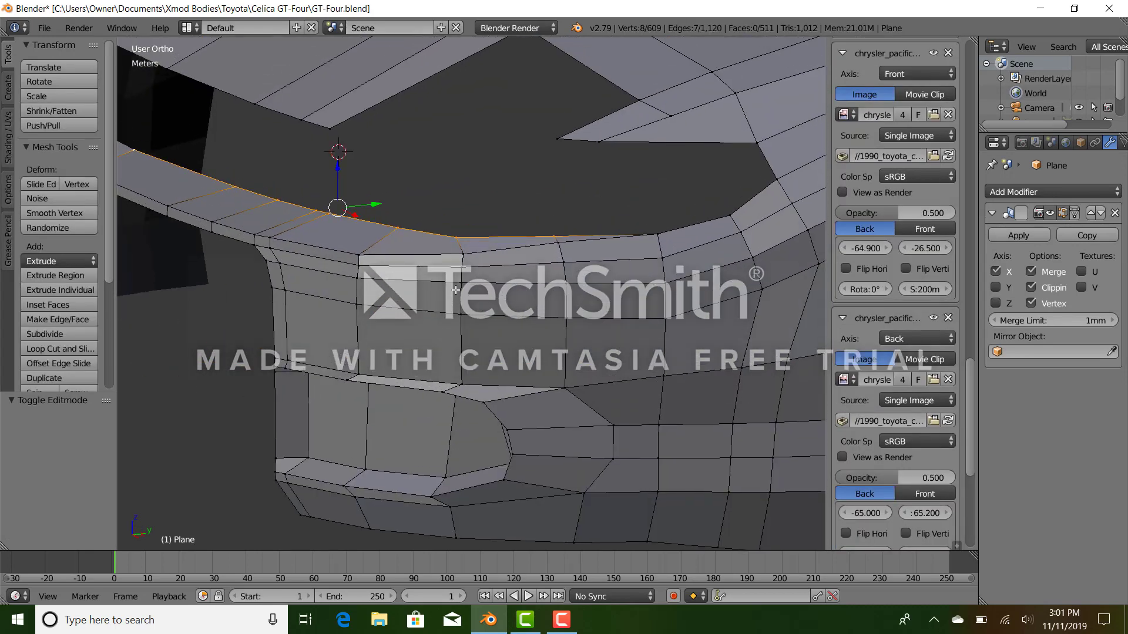
Select the faces of the bumper's top strip in full and raise them slightly along Z against the side blueprint.
key("KP_3")
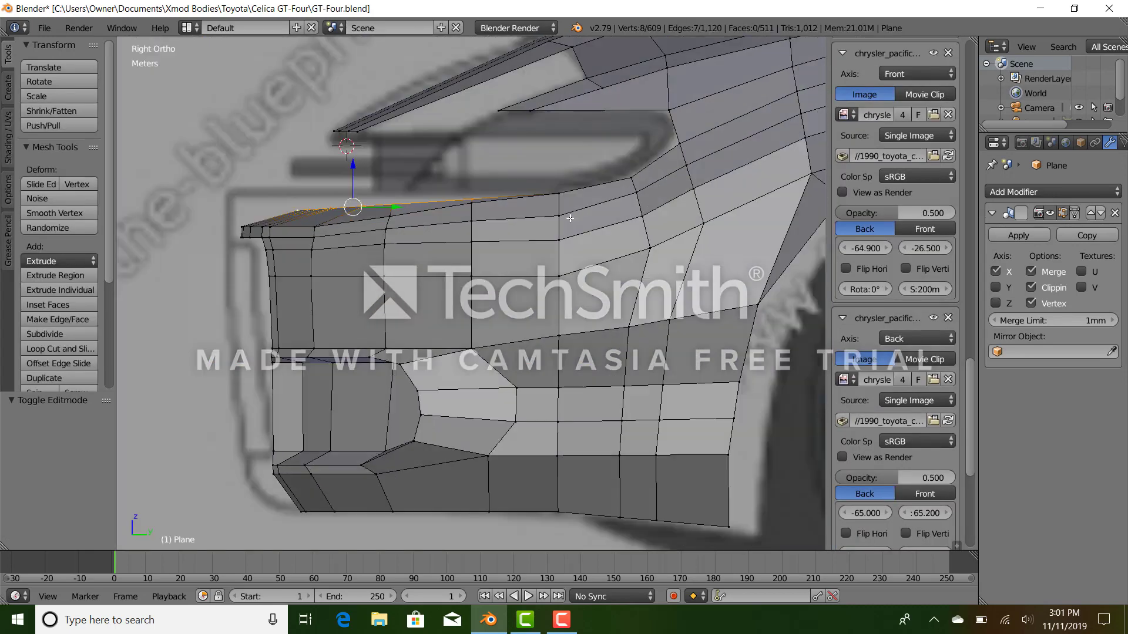
right_click(637, 175)
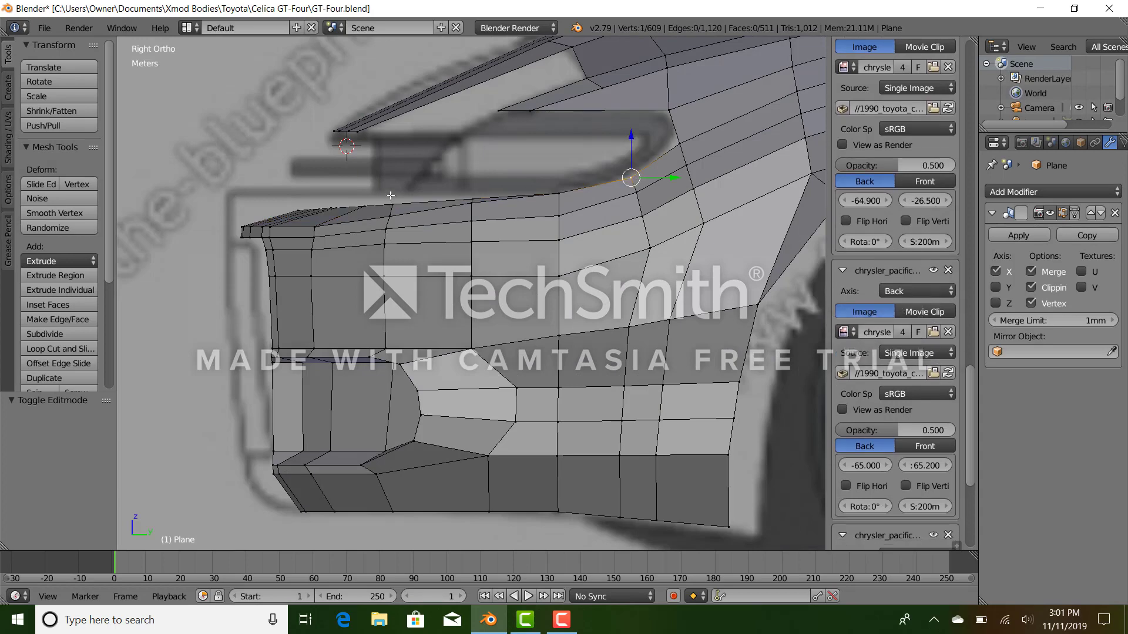
middle_click_drag(379, 201, 413, 210)
right_click(202, 209, "ctrl")
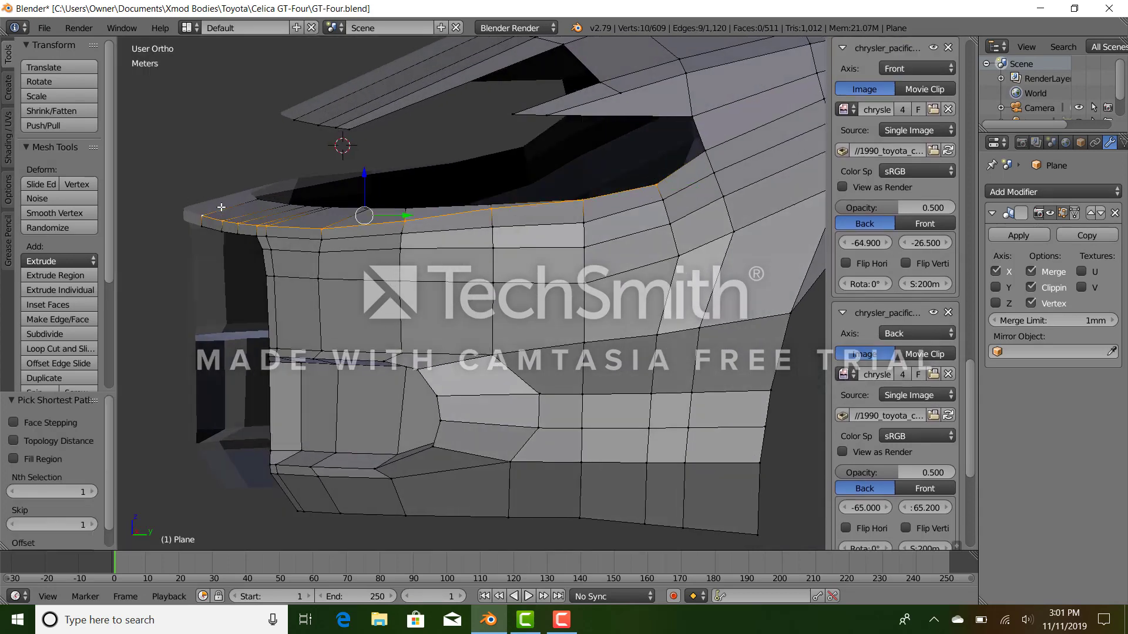
right_click(261, 206, "ctrl")
middle_click_drag(500, 202, 522, 234)
right_click(497, 232, "ctrl")
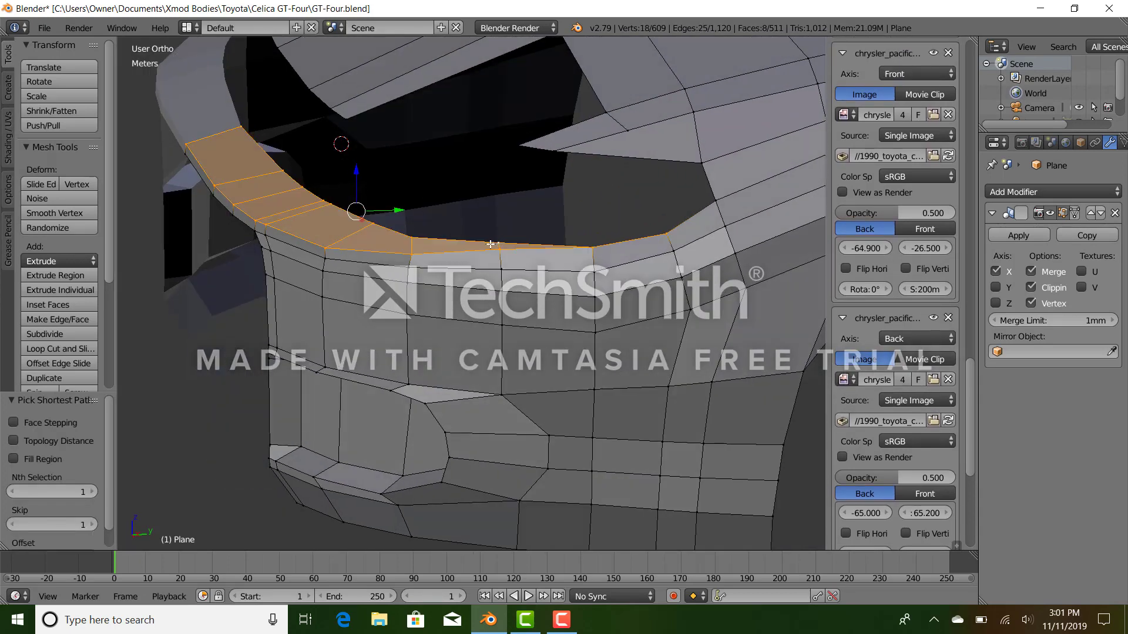
key("KP_3")
left_click_drag(366, 171, 361, 164)
Adjust the short edge near the top strip's outer end in side view, moving its vertex -1.82 cm along Z.
middle_click_drag(361, 164, 467, 200)
right_click(467, 199)
right_click(461, 206, "ctrl")
key("KP_3")
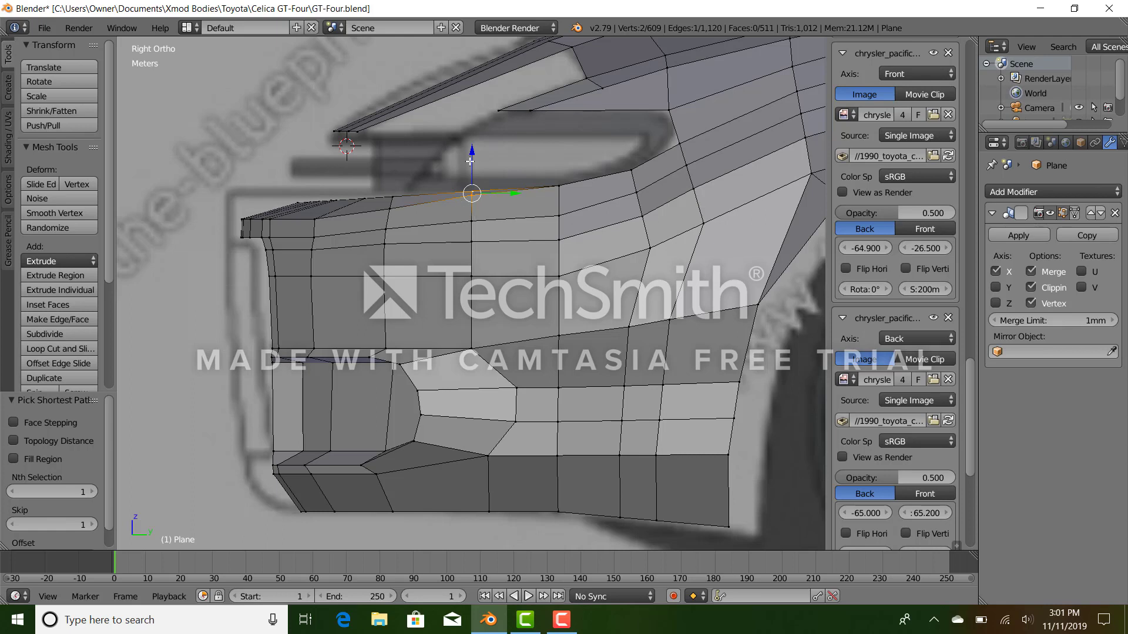
left_click_drag(470, 161, 471, 158)
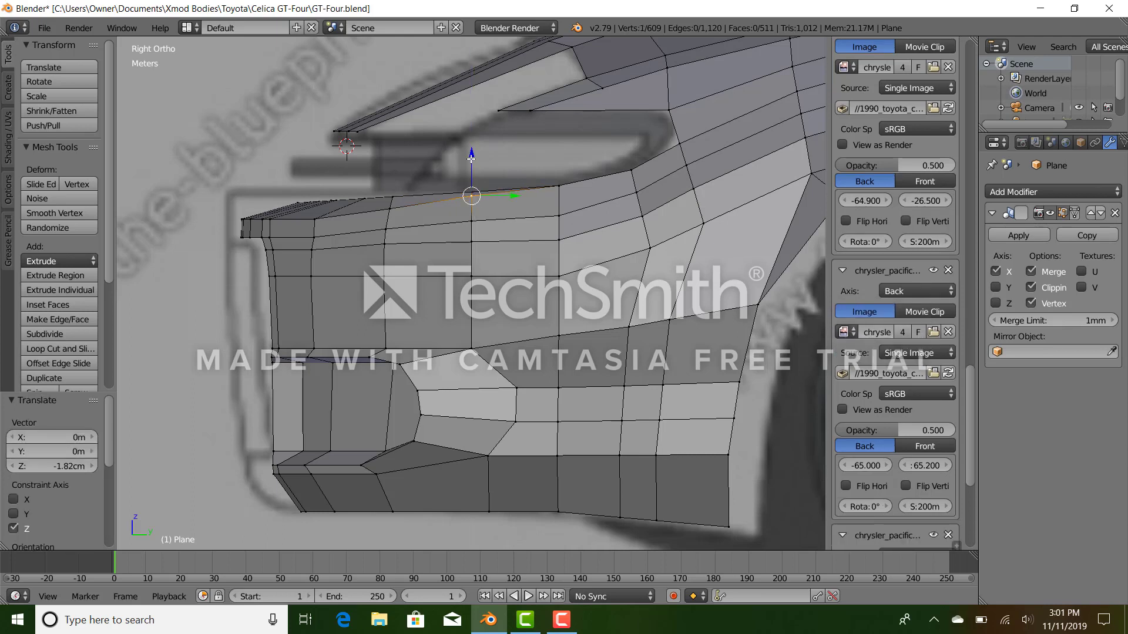
Examine the bumper's overall shape outside mesh editing and compare its lower opening with the front blueprint.
middle_click_drag(471, 158, 537, 252)
key("Tab")
scroll(503, 335, "up", 2)
scroll(498, 387, "up", 2)
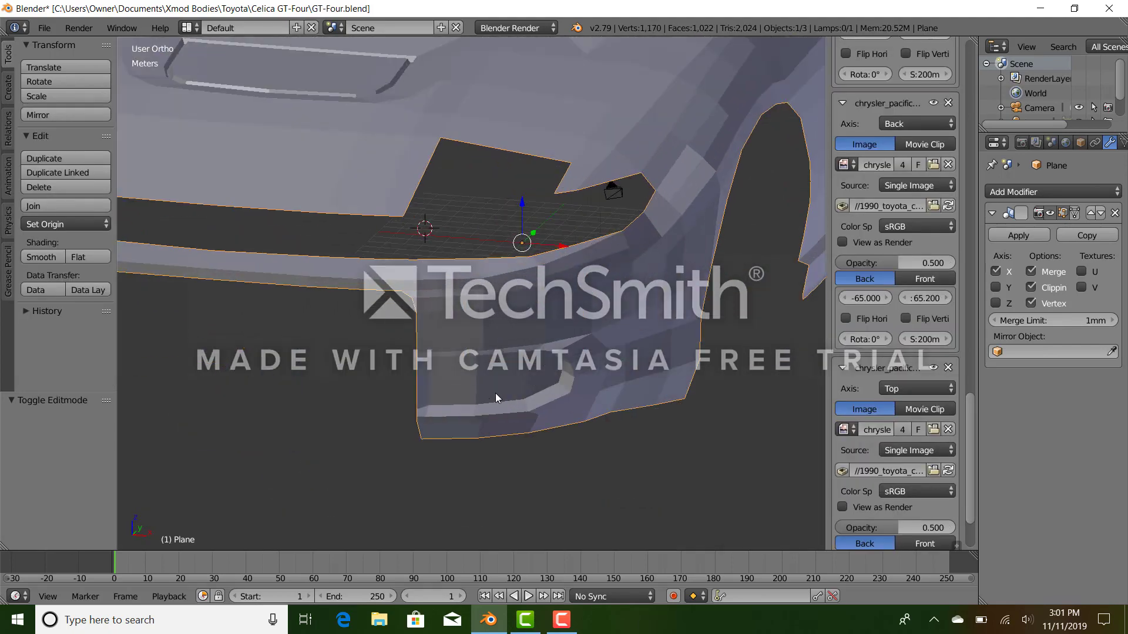
key("KP_1")
scroll(460, 407, "up", 1)
middle_click_drag(499, 409, 599, 380, "shift")
key("Tab")
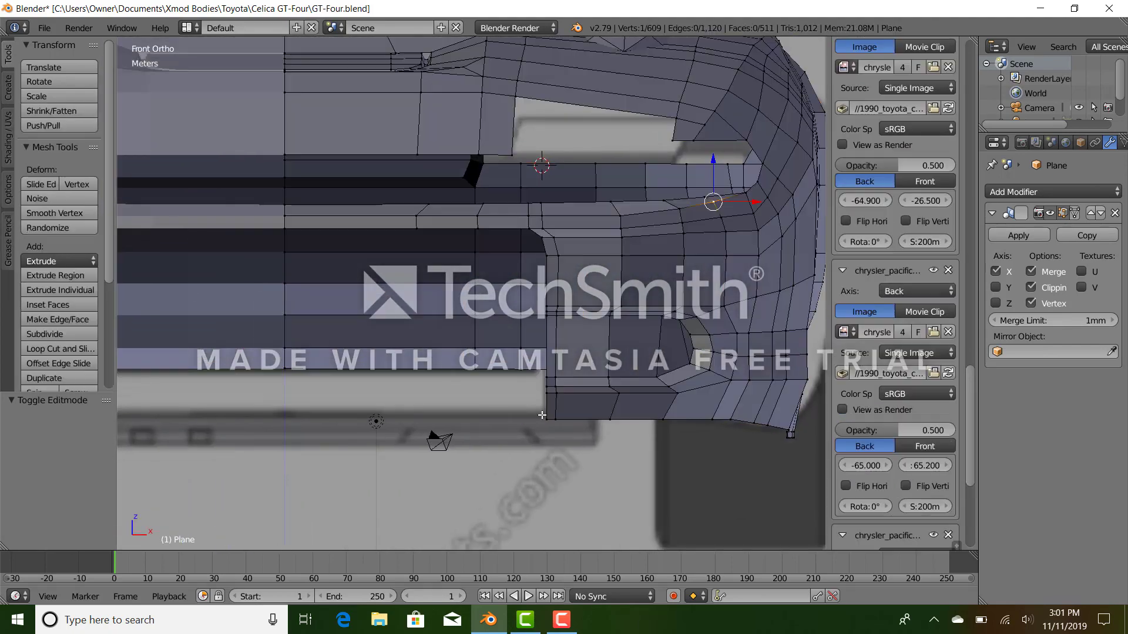
key("z")
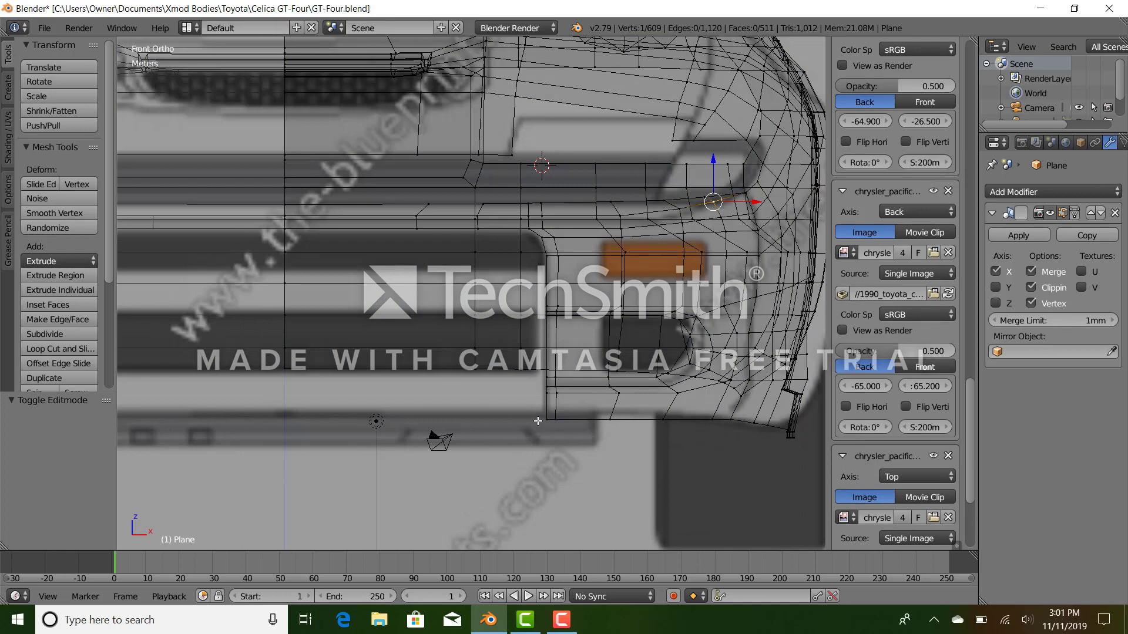
Extrude the lower grille opening's edge chain from its bottom corner to the centre, scale it to 0.937, and move it -15.3 cm along X.
right_click(538, 418)
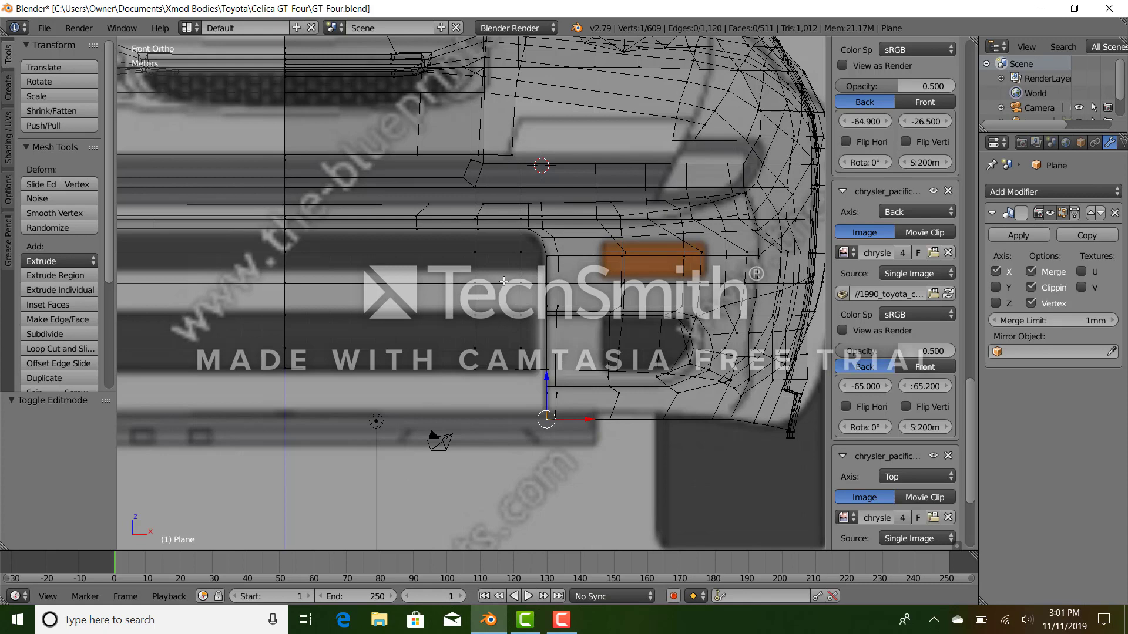
key("z")
middle_click_drag(481, 287, 474, 330)
right_click(284, 289, "ctrl")
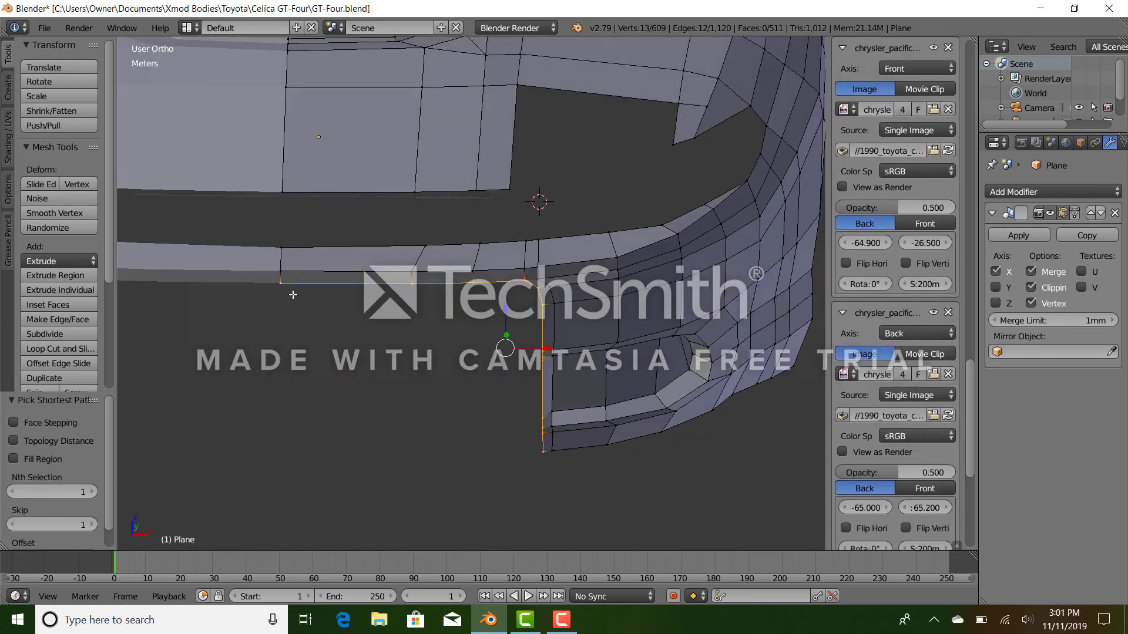
key("KP_1")
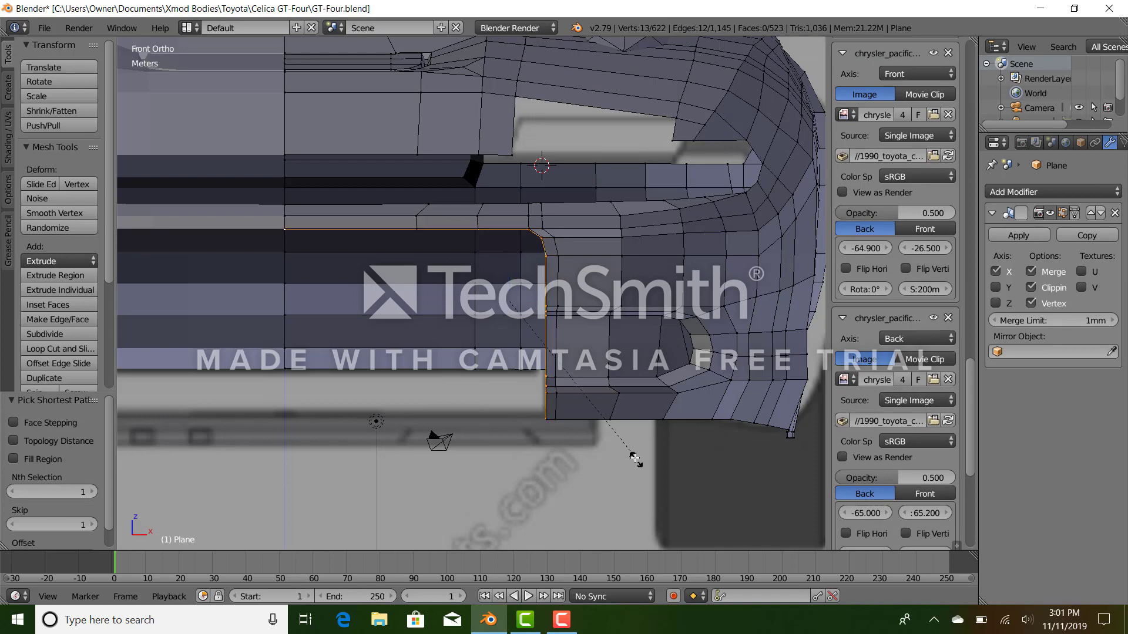
key("e")
key("s")
left_click(622, 453)
scroll(531, 301, "up", 1)
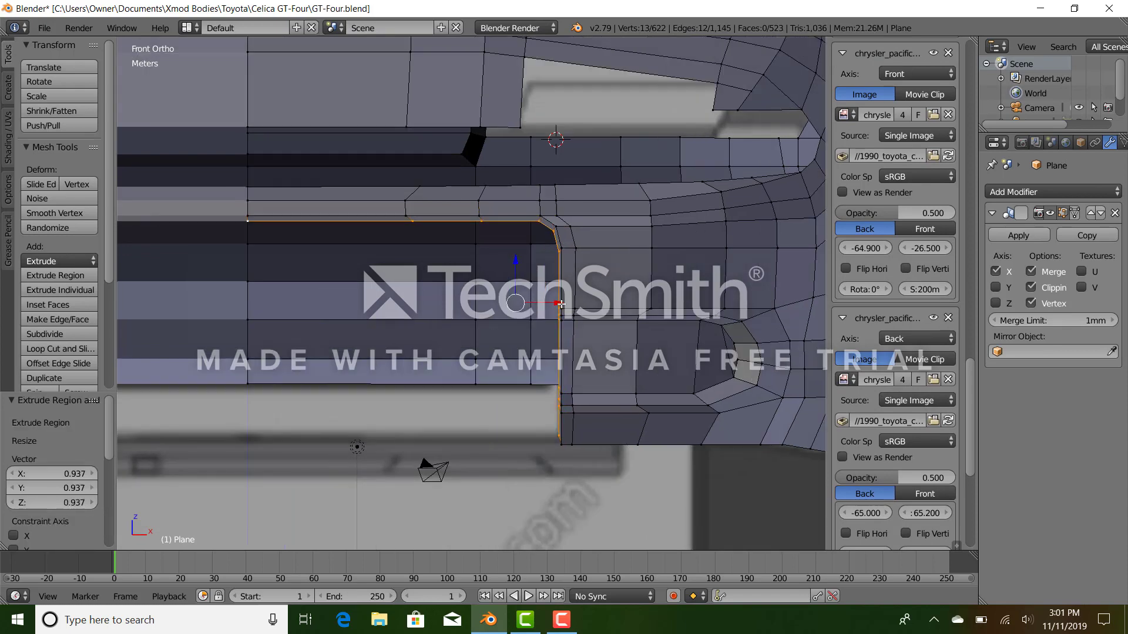
left_click_drag(560, 304, 554, 306)
Lower the bottom vertices of the opening's new inner lip along Z by 16.4 cm, followed by a further 10.5 cm adjustment.
right_click(546, 435)
scroll(543, 430, "up", 1)
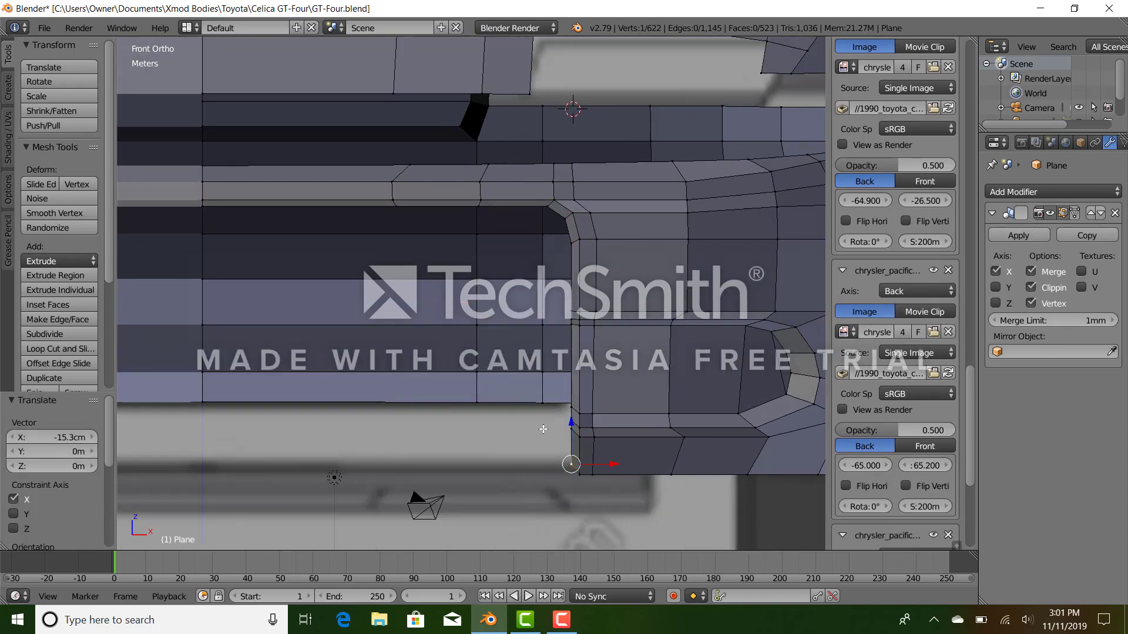
right_click(572, 395, "ctrl")
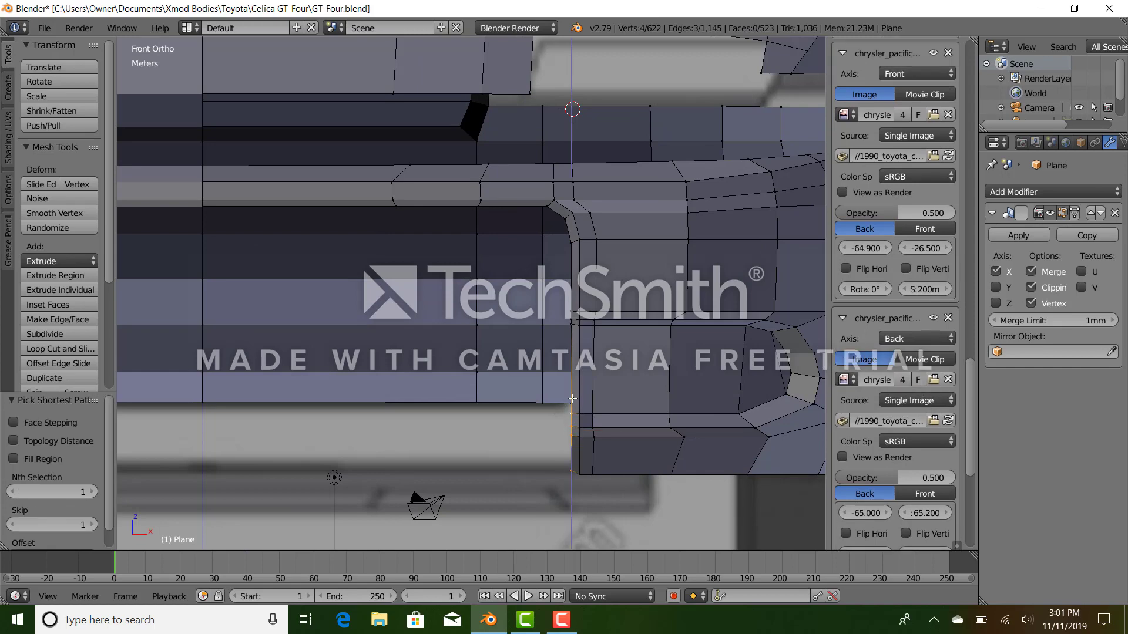
left_click_drag(570, 397, 570, 397)
middle_click_drag(571, 397, 474, 309, "shift")
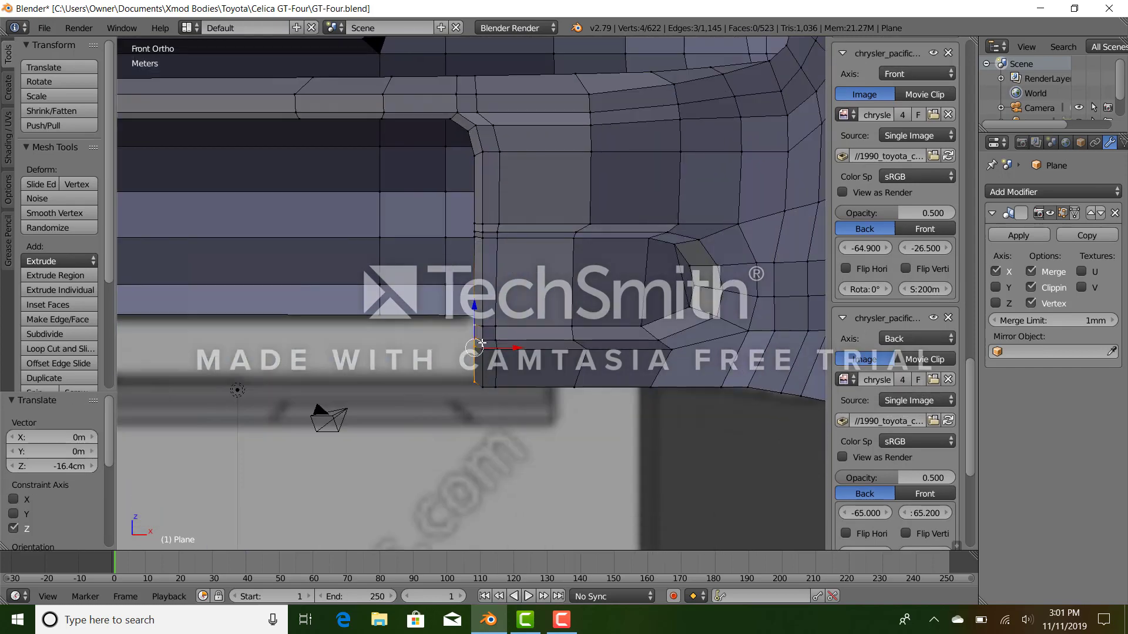
scroll(471, 376, "up", 3)
right_click(468, 440)
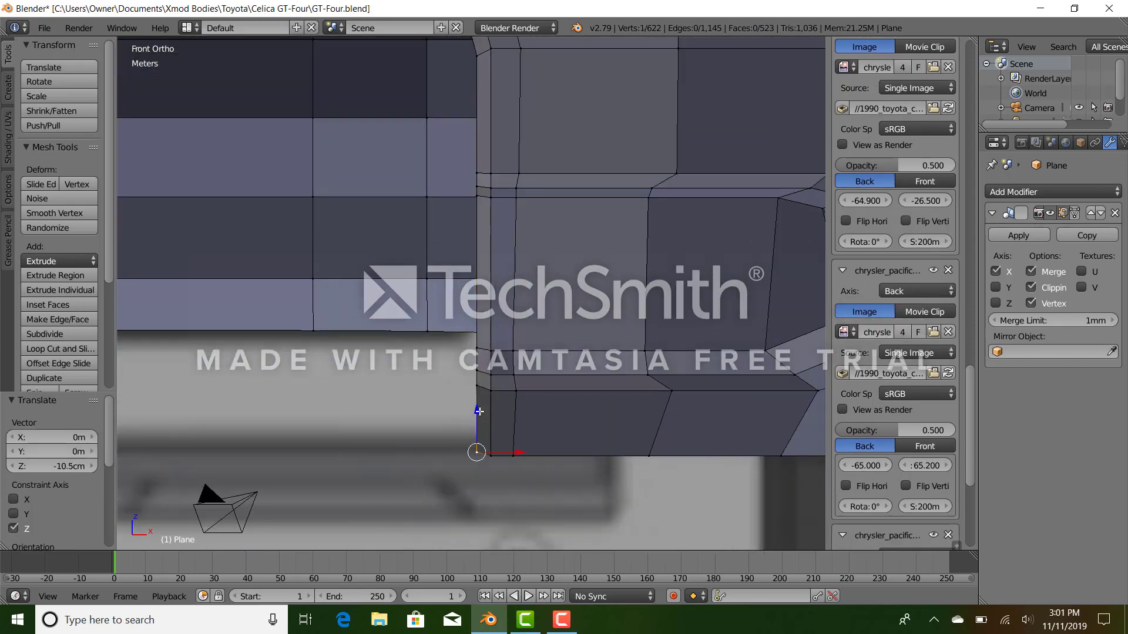
Select the inner lip's full edge chain up to the centre line and move it 17.4 cm along Y.
scroll(358, 249, "down", 7)
middle_click_drag(335, 222, 329, 277)
scroll(282, 271, "up", 3)
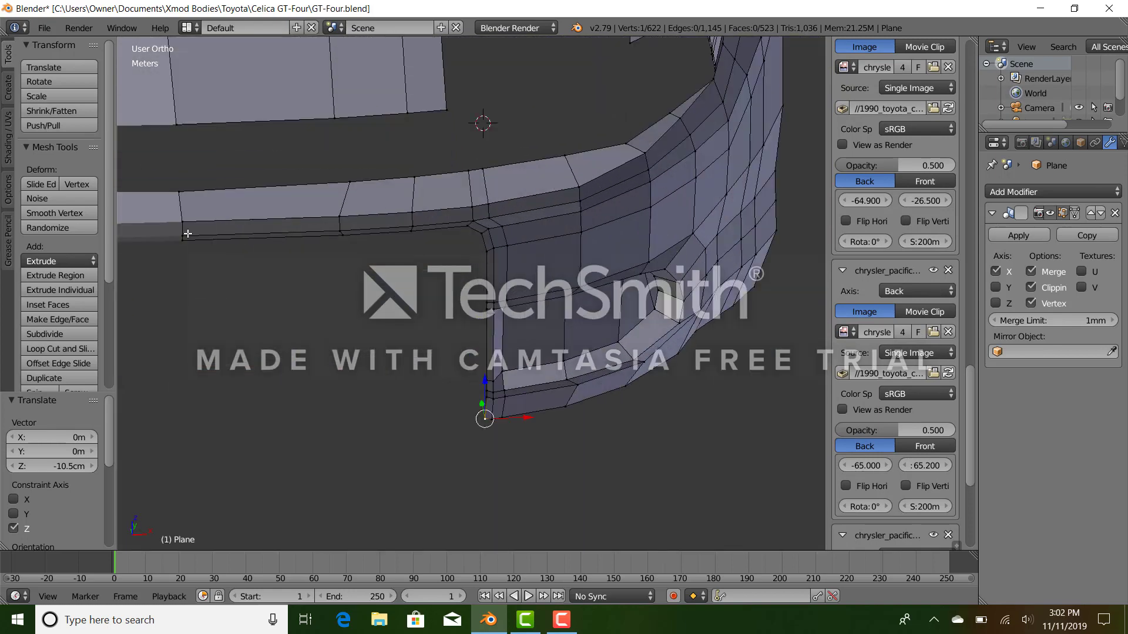
right_click(188, 233, "ctrl")
key("KP_3")
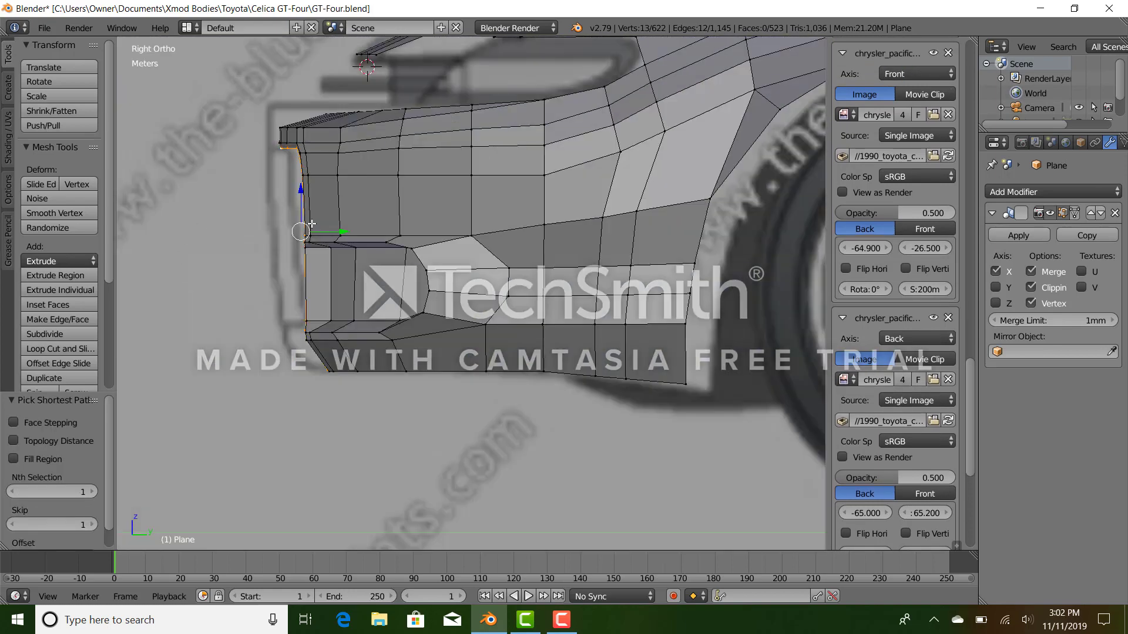
left_click_drag(341, 229, 346, 231)
Add a horizontal loop cut across the bumper's side section, level with the lower edge of the orange light on the blueprint.
middle_click_drag(346, 230, 481, 252)
scroll(479, 217, "up", 2)
right_click(499, 218)
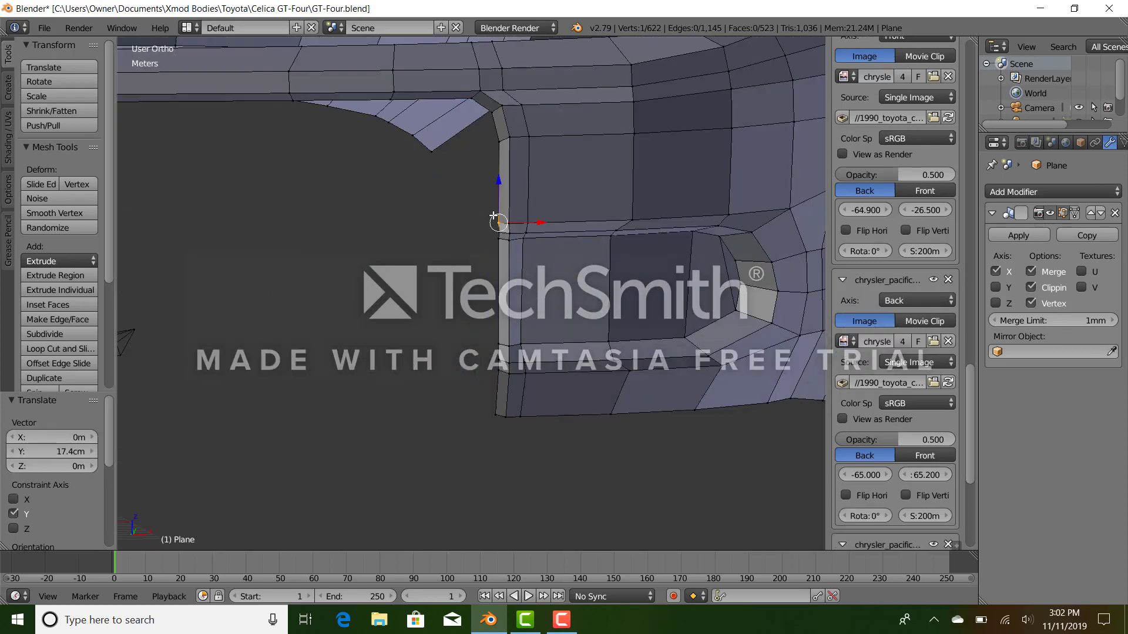
right_click(499, 141, "ctrl")
key("KP_1")
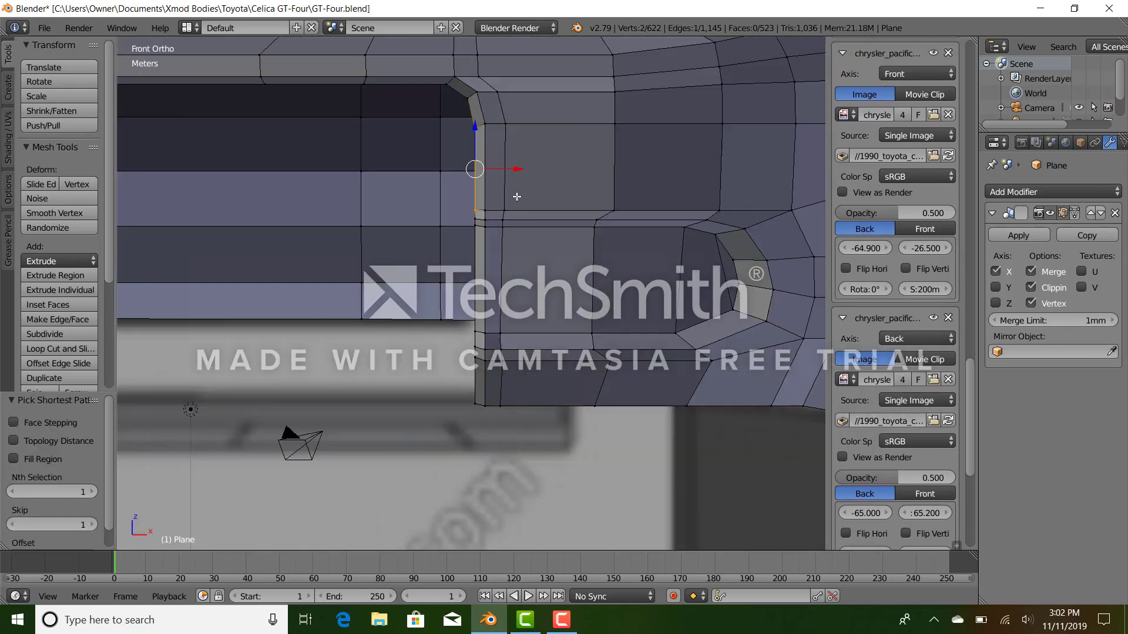
key("z")
key("z")
middle_click_drag(499, 184, 490, 249, "shift")
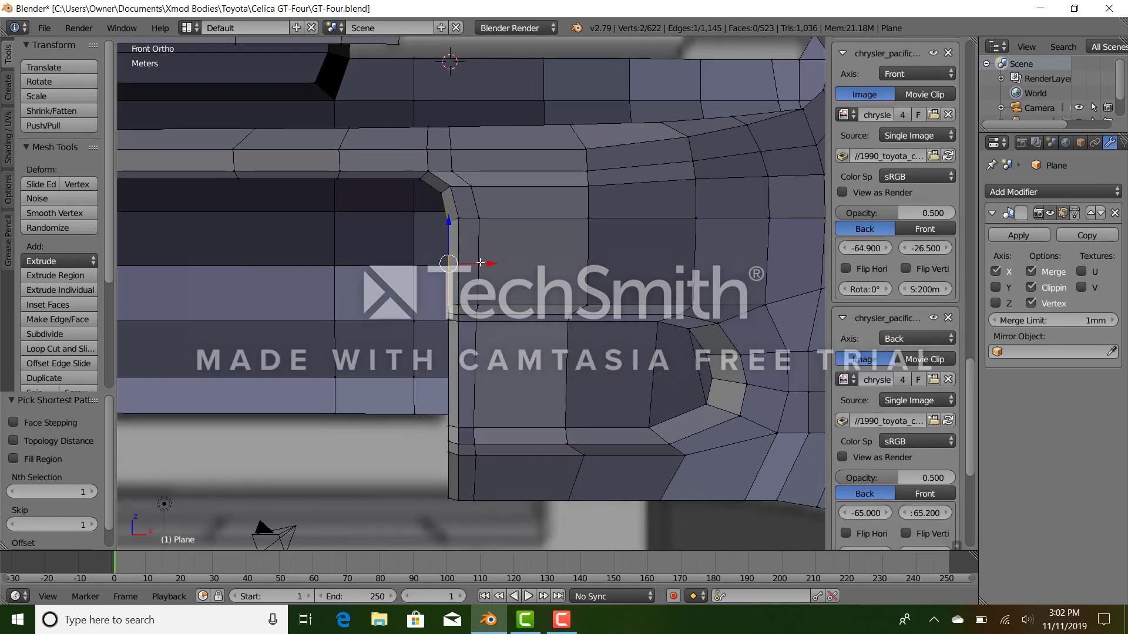
key("z")
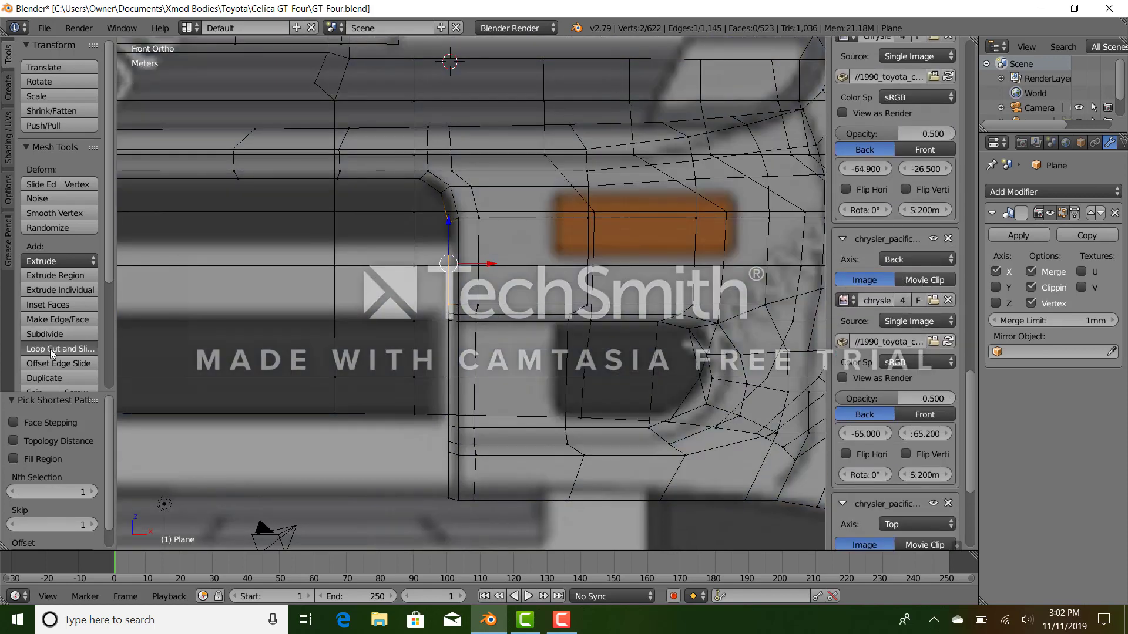
left_click(478, 251)
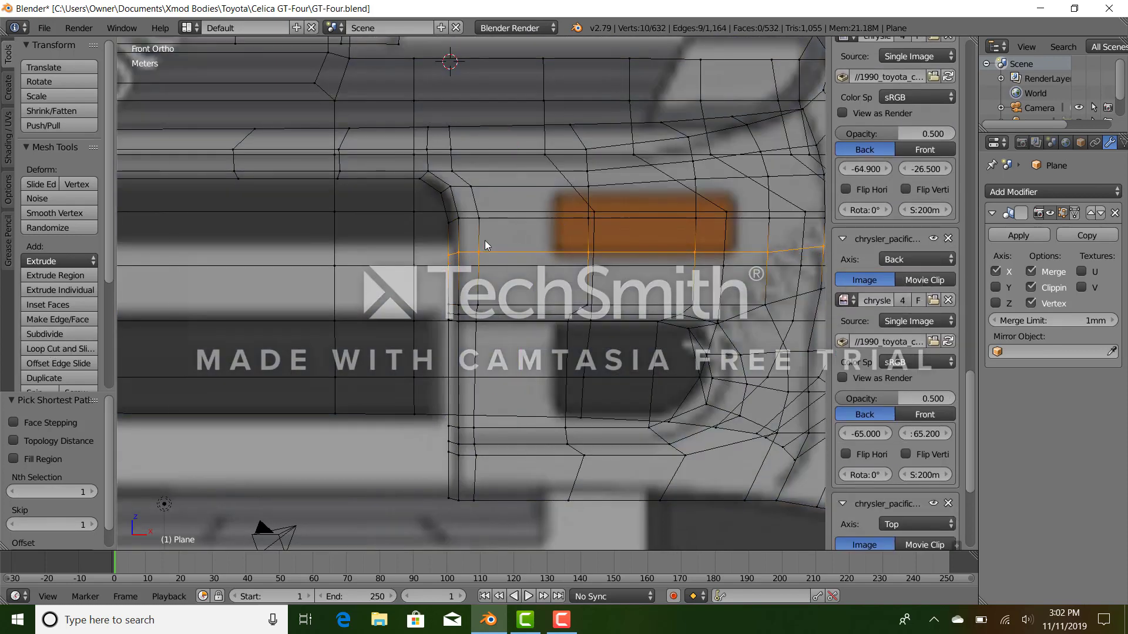
left_click(487, 240)
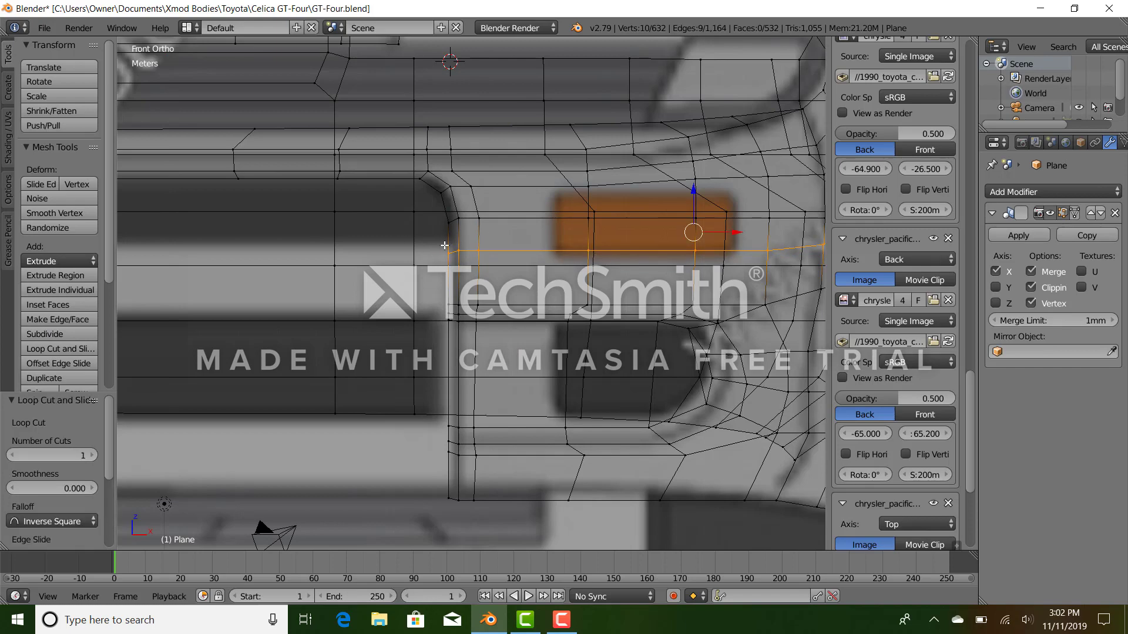
Extrude the lip edge below the new loop cut toward the centre in top view, moving the second segment -75.7 cm X and -18.2 cm Y.
right_click(444, 249)
right_click(444, 296, "ctrl")
key("z")
scroll(455, 295, "down", 2)
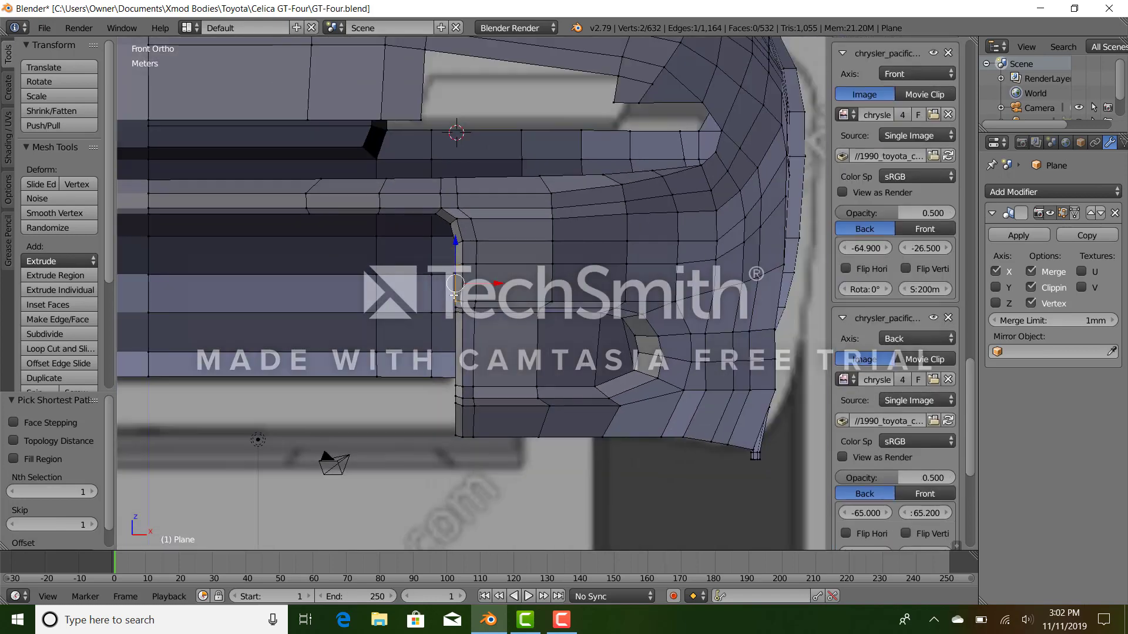
key("KP_7")
key("z")
scroll(466, 412, "up", 4)
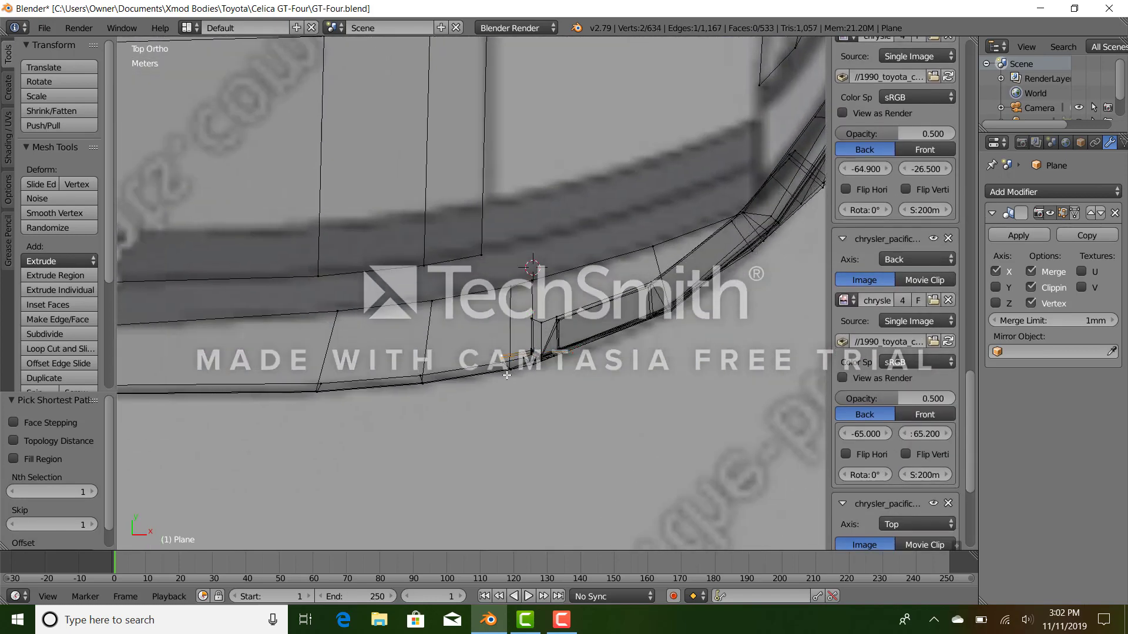
key("e")
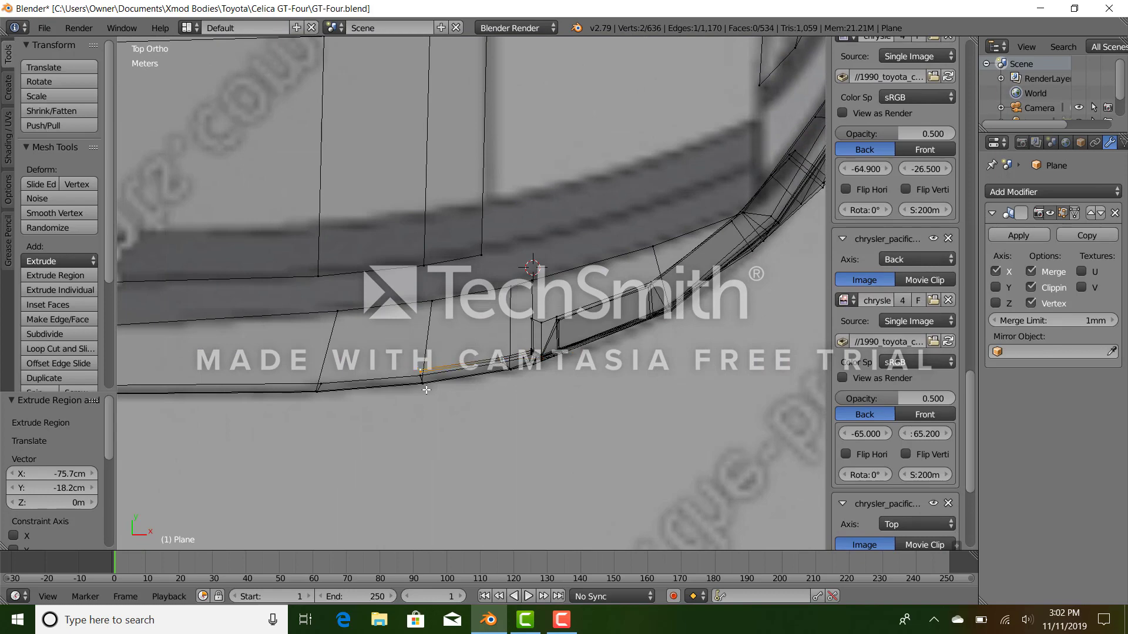
left_click(426, 389)
Continue extruding the crossbar's end edge along the bumper's curve until it meets the mirror centre line.
key("e")
left_click(324, 400)
scroll(331, 395, "down", 2)
middle_click_drag(336, 376, 451, 364, "shift")
key("e")
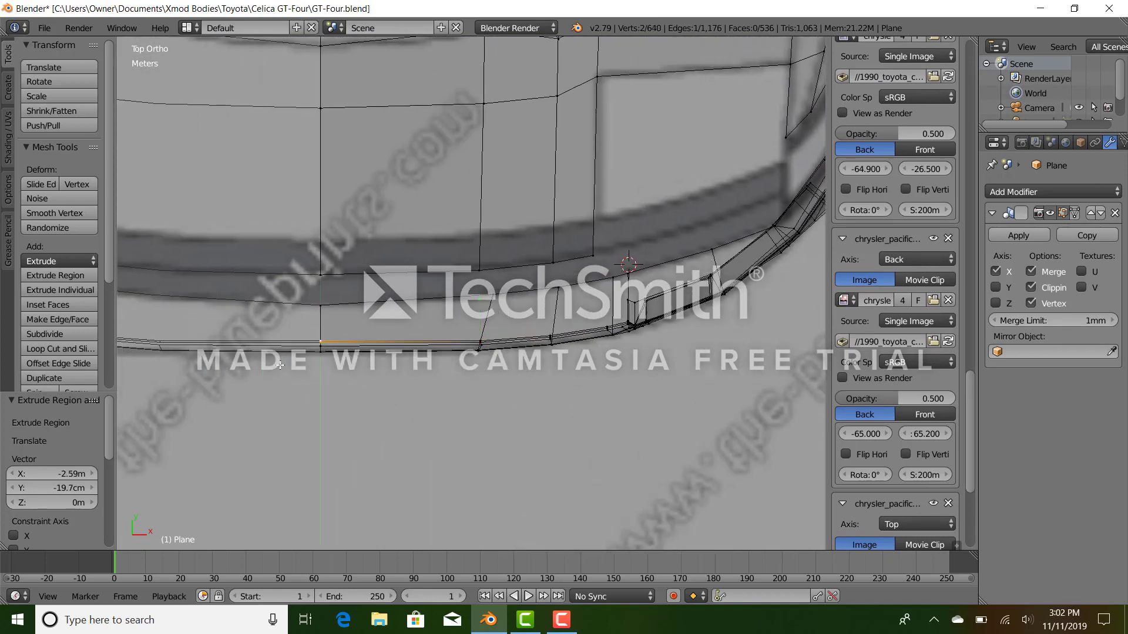
left_click(279, 367)
middle_click_drag(341, 364, 293, 253)
key("z")
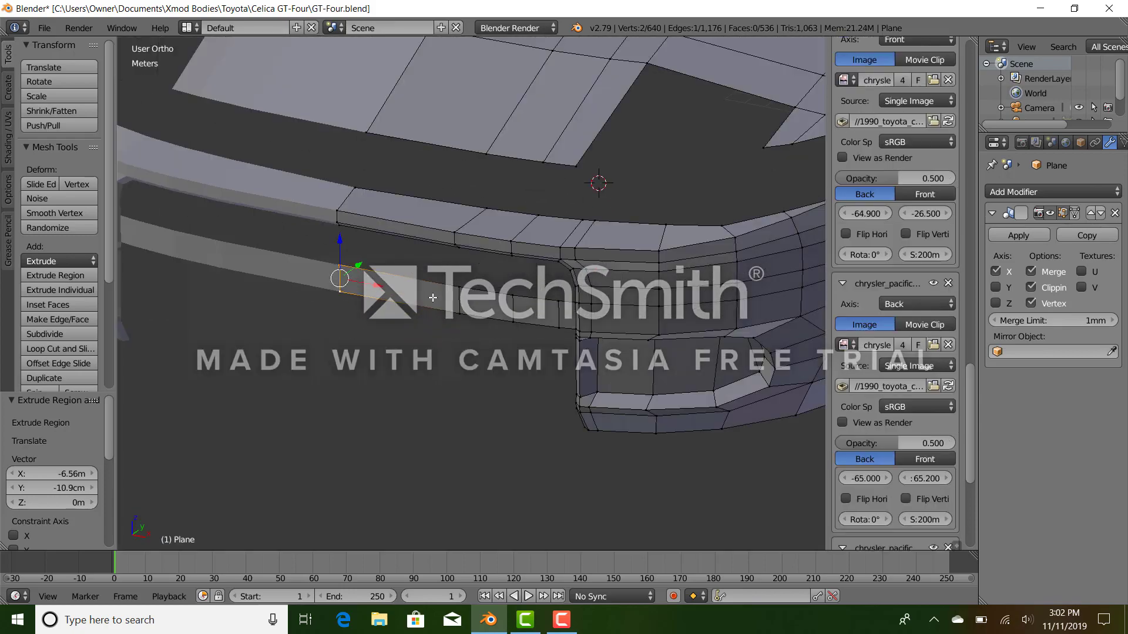
Select the edge chain at the lower inner corner of the grille opening and extrude it toward the centre in top view, -77 cm X and -15.1 cm Y.
scroll(411, 305, "down", 4)
middle_click_drag(461, 364, 582, 316)
key("KP_1")
scroll(582, 329, "up", 6)
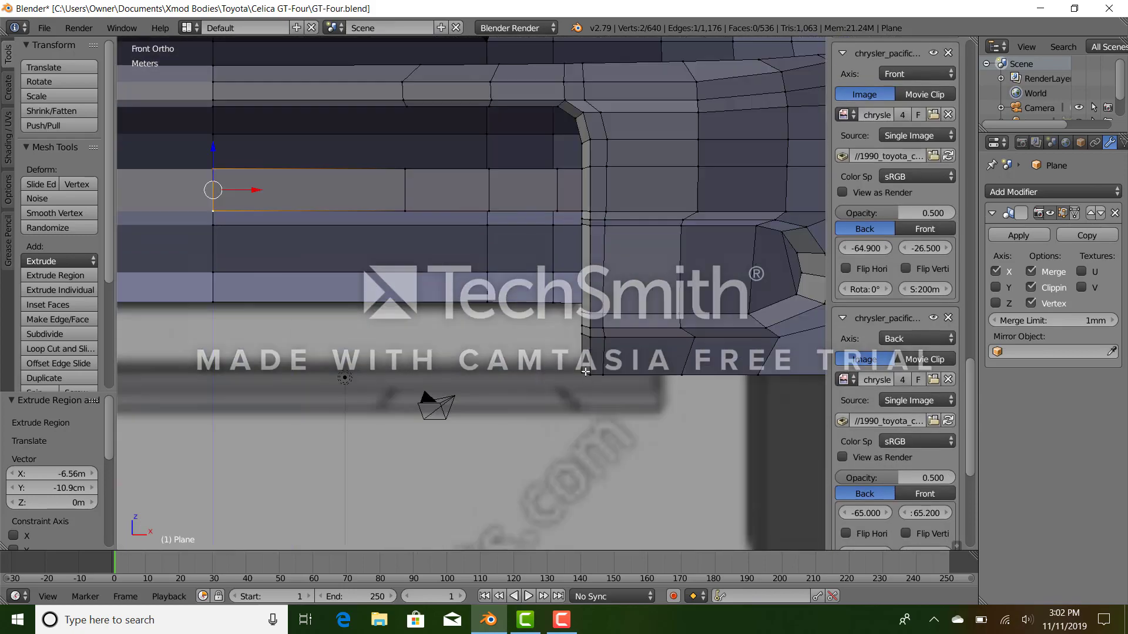
scroll(586, 372, "up", 2)
right_click(629, 407)
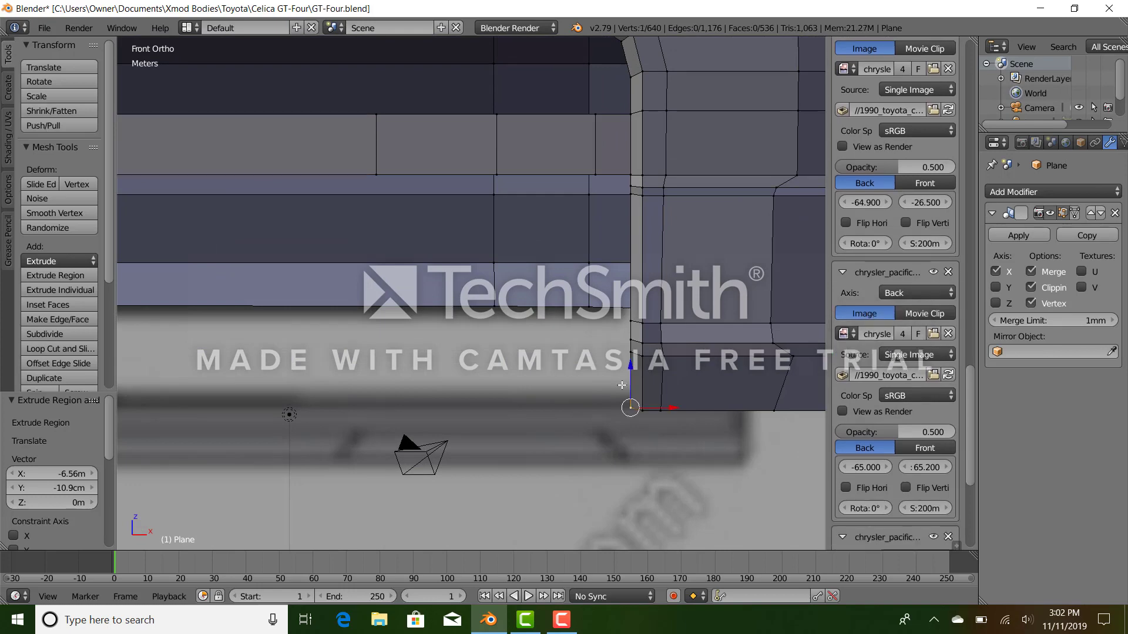
right_click(623, 323, "ctrl")
key("KP_7")
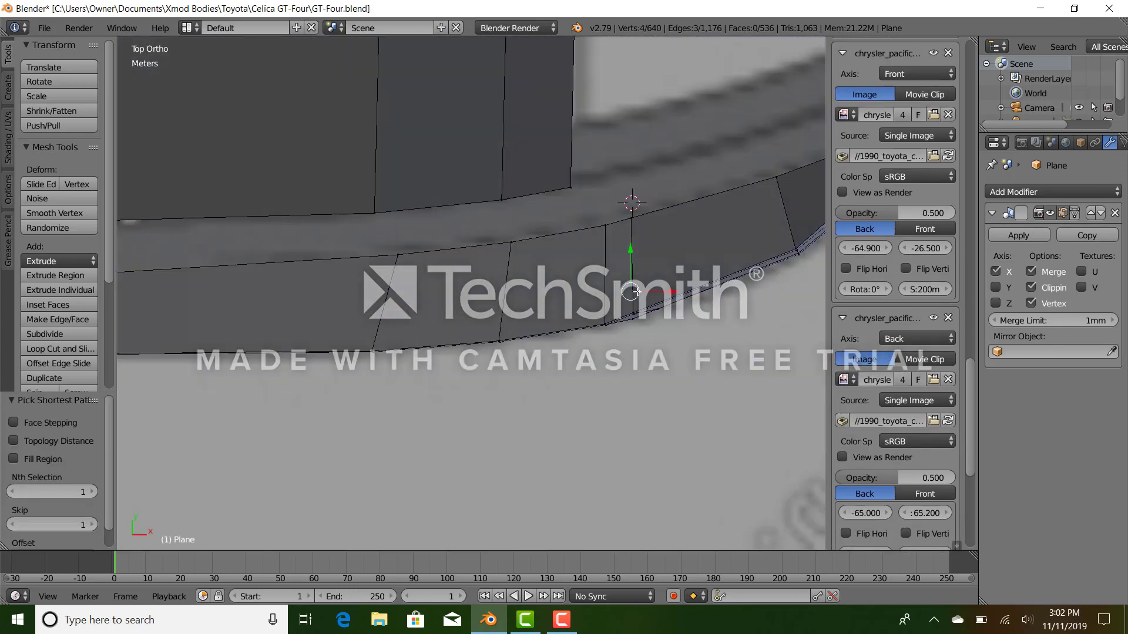
key("z")
key("e")
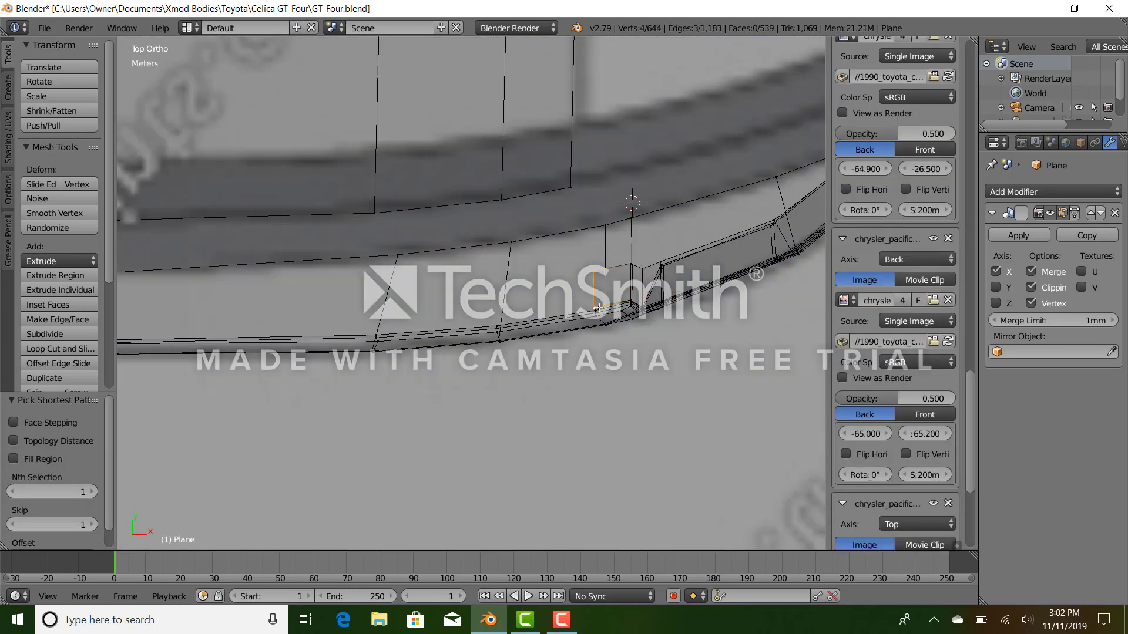
left_click(597, 307)
Extrude three more segments of the lower crossbar along the bumper's curve to the mirror centre line, moving the second -2.57 m X and -16.4 cm Y.
key("e")
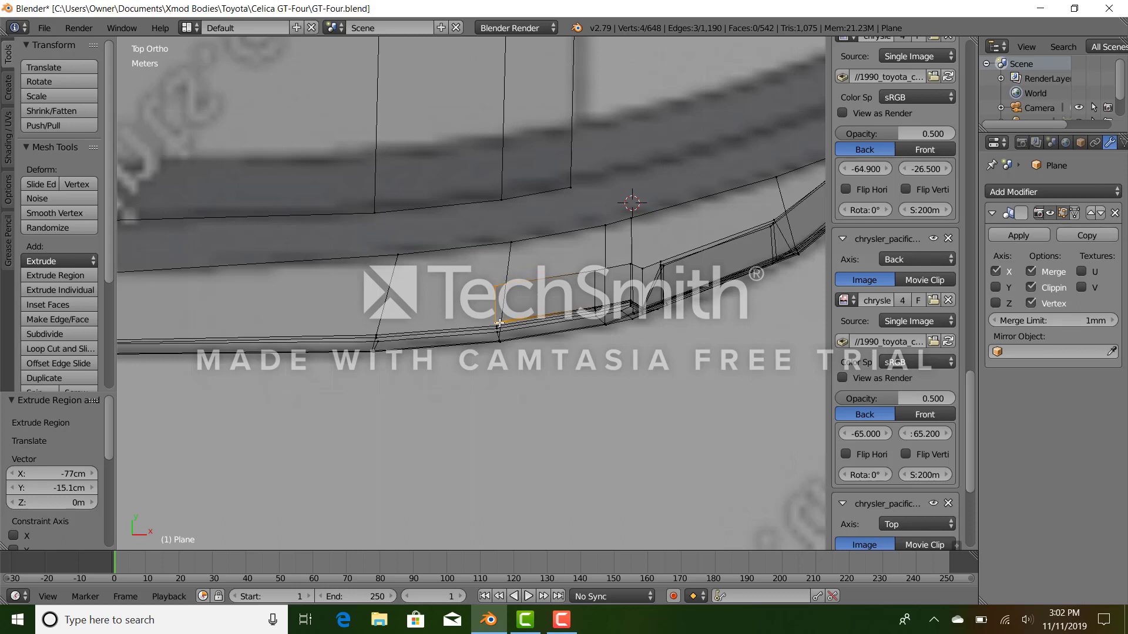
left_click(378, 335)
key("e")
left_click(377, 330)
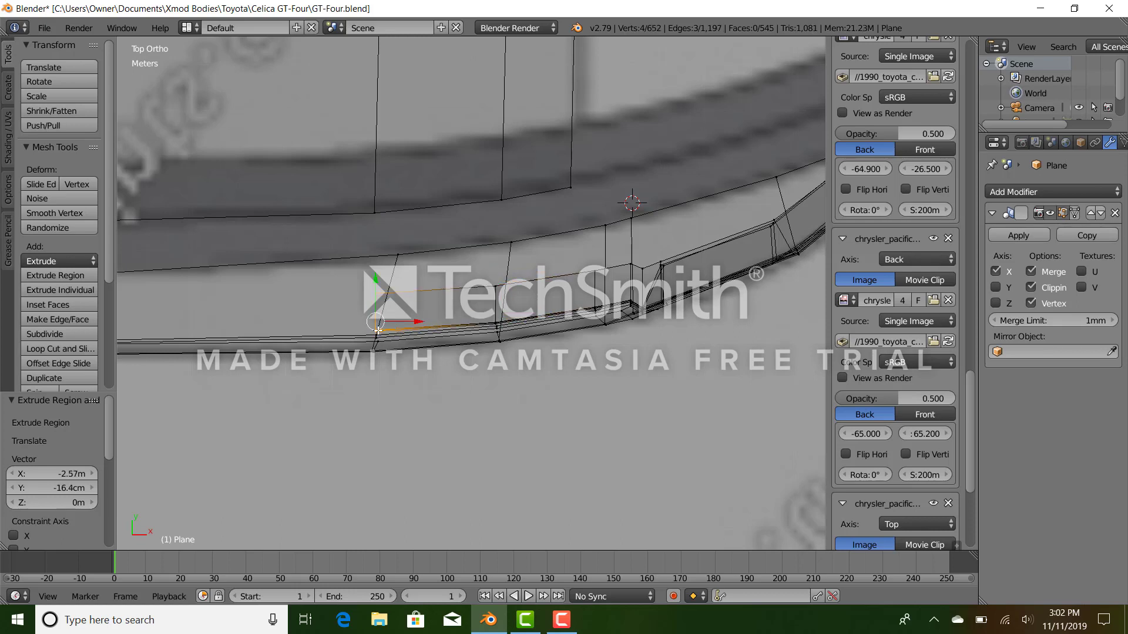
scroll(377, 330, "down", 2)
key("e")
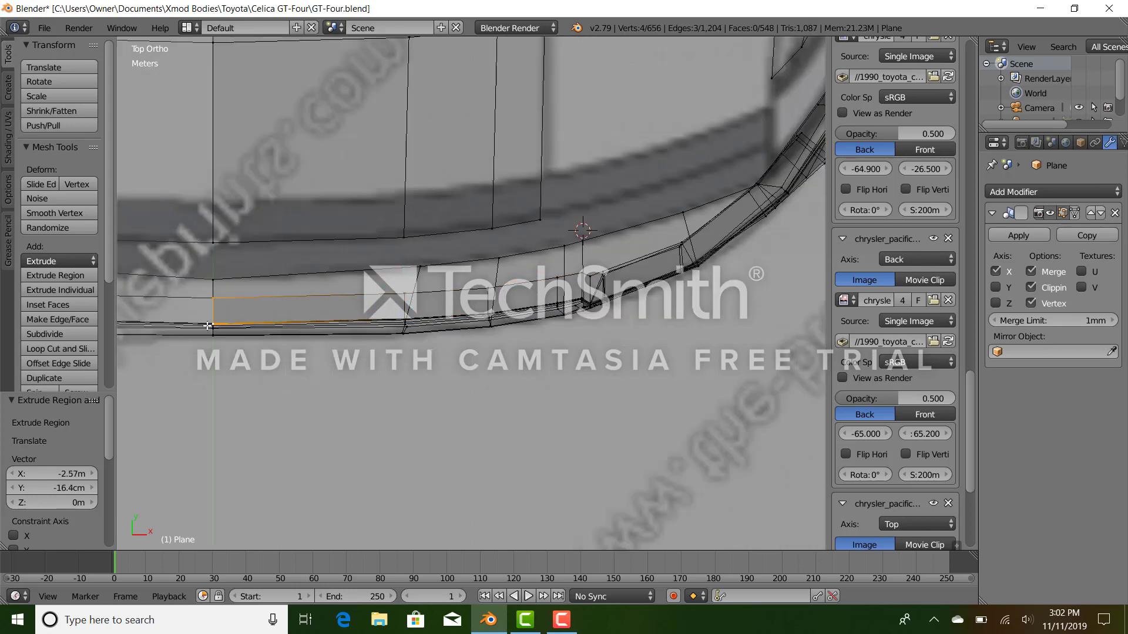
double_click(210, 325)
Select the lower grille opening's edge chain up to the centre line and extrude it inward in front view, scaled to 0.881.
scroll(352, 315, "down", 3)
key("z")
middle_click_drag(439, 306, 412, 195)
scroll(411, 196, "up", 1)
right_click(299, 288)
right_click(297, 228, "ctrl")
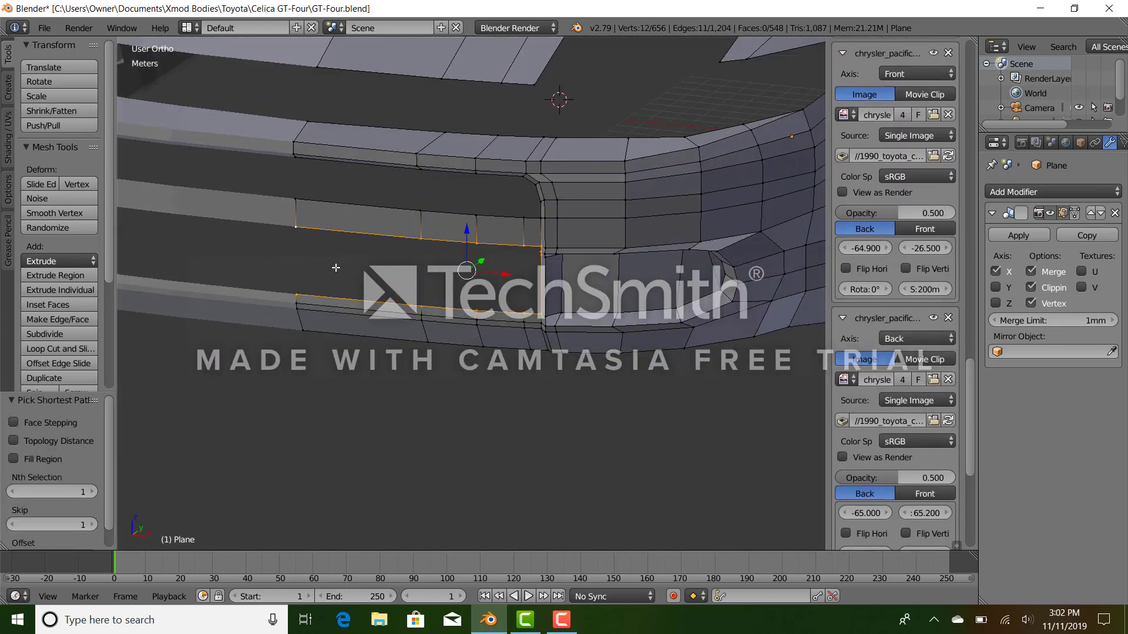
key("KP_1")
scroll(507, 359, "up", 1)
key("z")
middle_click_drag(573, 365, 615, 389, "shift")
key("e")
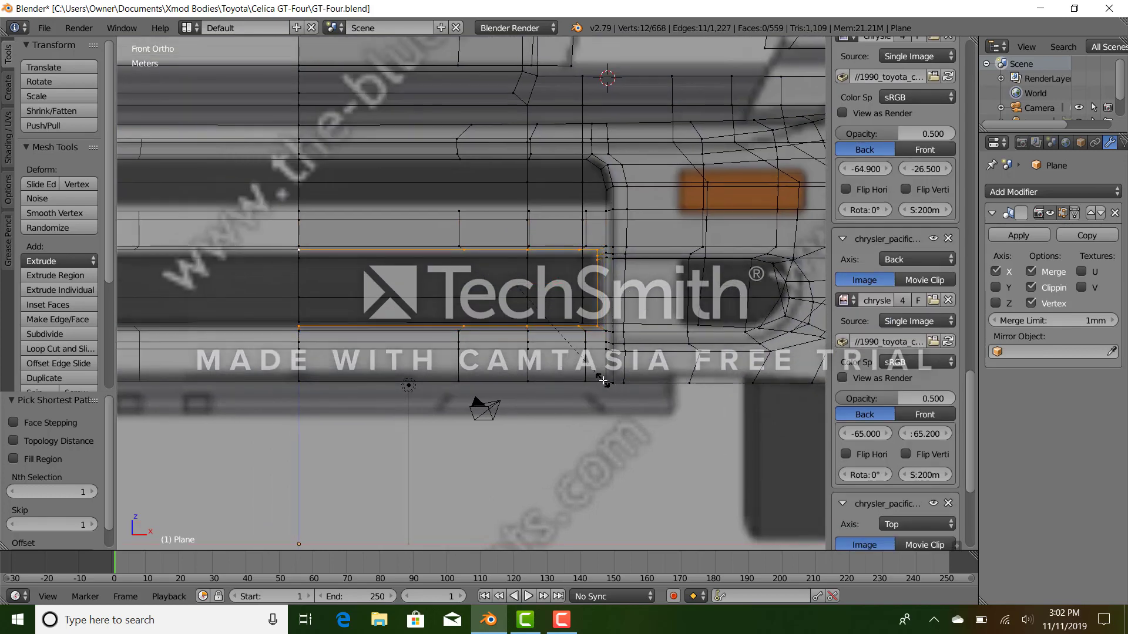
left_click(602, 380)
key("z")
Move the lower opening's extruded inner edge chain 54.5 cm along Y in side view and scale it along Y by 0.047.
middle_click_drag(505, 329, 489, 315)
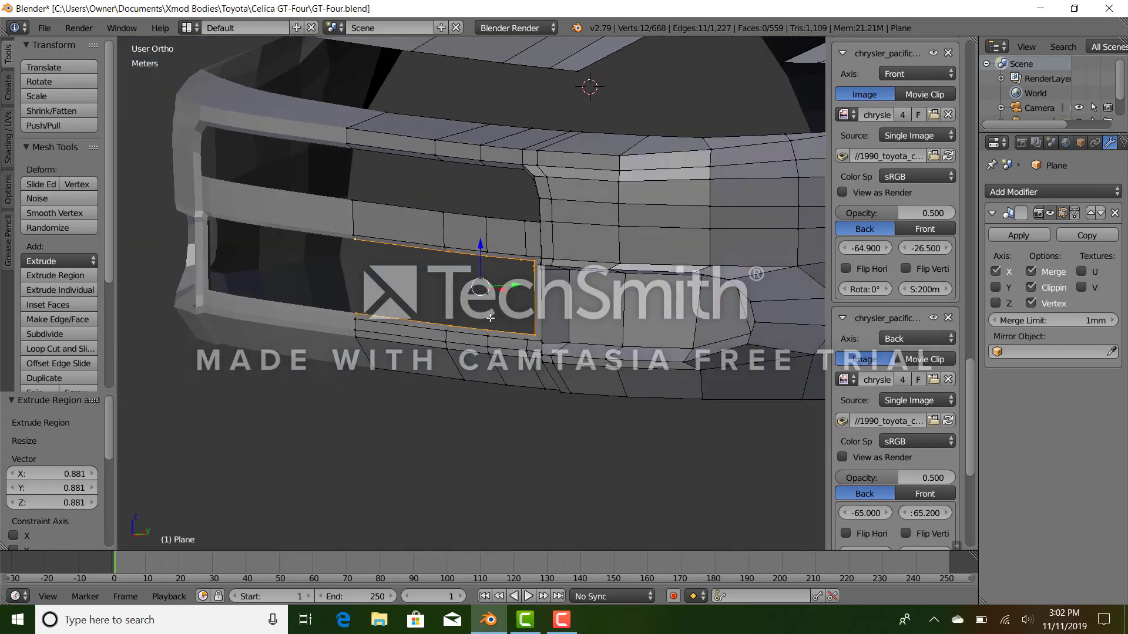
key("KP_3")
key("z")
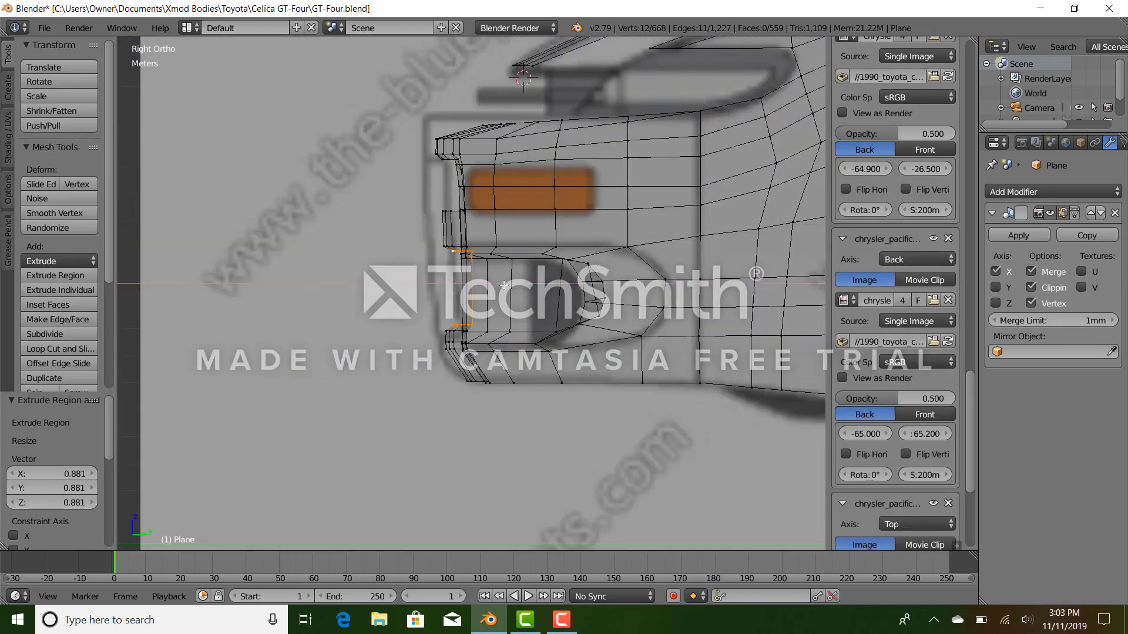
left_click(510, 287)
key("s")
key("y")
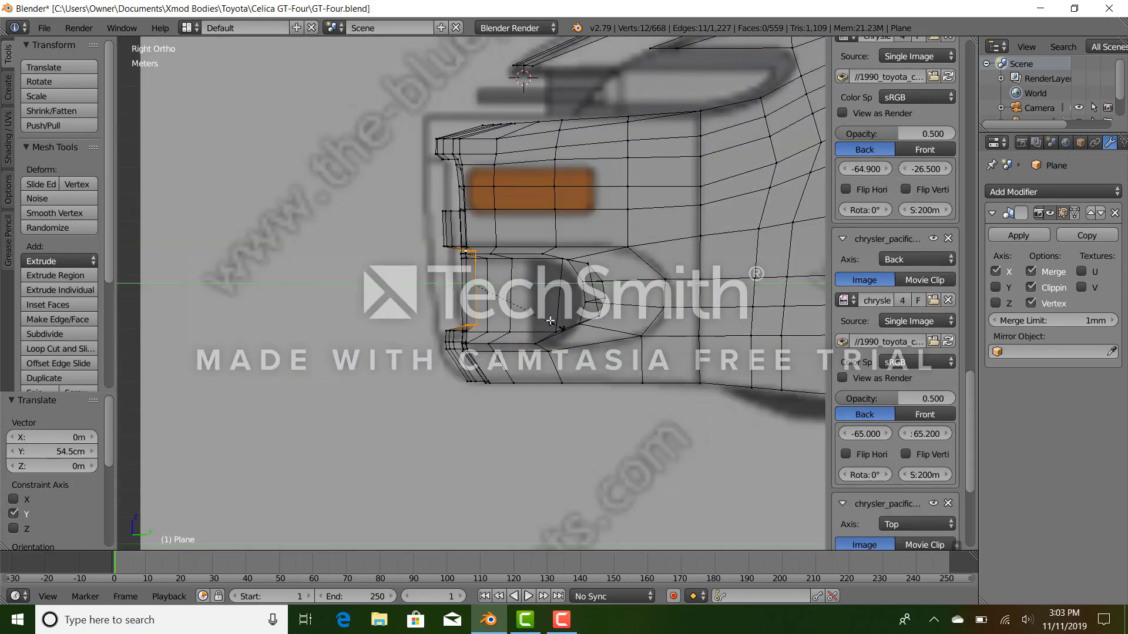
left_click(491, 289)
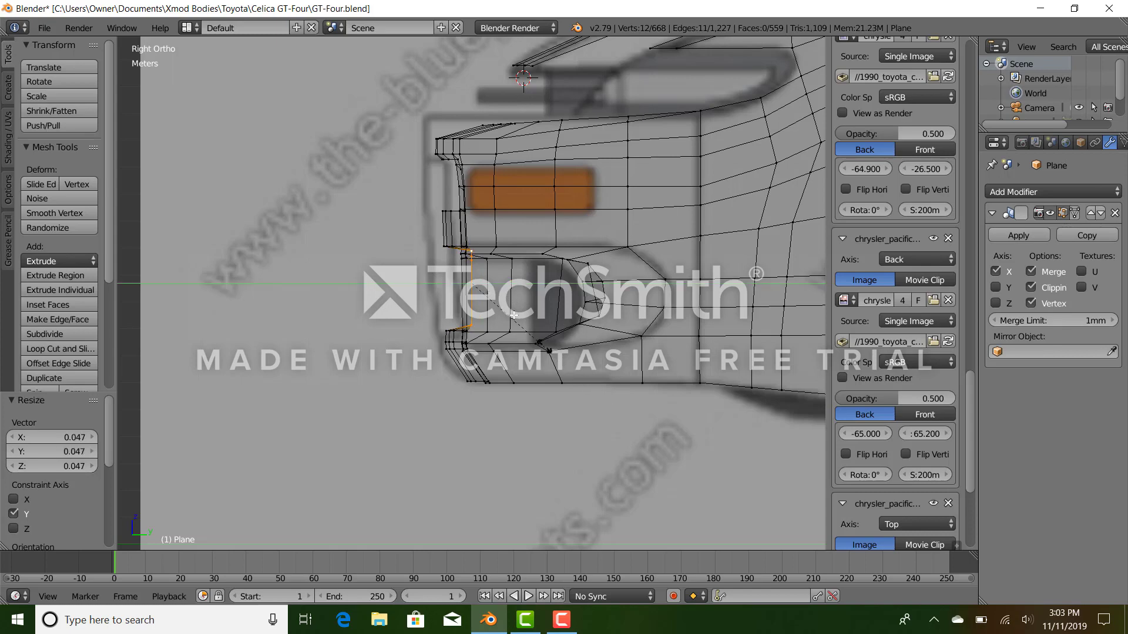
Scale the lower opening's inner edge chain along Y once more and move it 21.8 cm along Y.
left_click(487, 293)
key("s")
key("y")
left_click(494, 280)
left_click_drag(514, 283, 521, 284)
Select the inner edges above and below the lower opening beside the centre line and fill a face between them.
mouse_move(482, 339)
middle_mouse_down()
mouse_move(609, 361)
mouse_move(607, 341)
mouse_move(467, 296)
mouse_move(465, 311)
middle_mouse_up()
key("z")
scroll(465, 294, "up", 1)
right_click(465, 246)
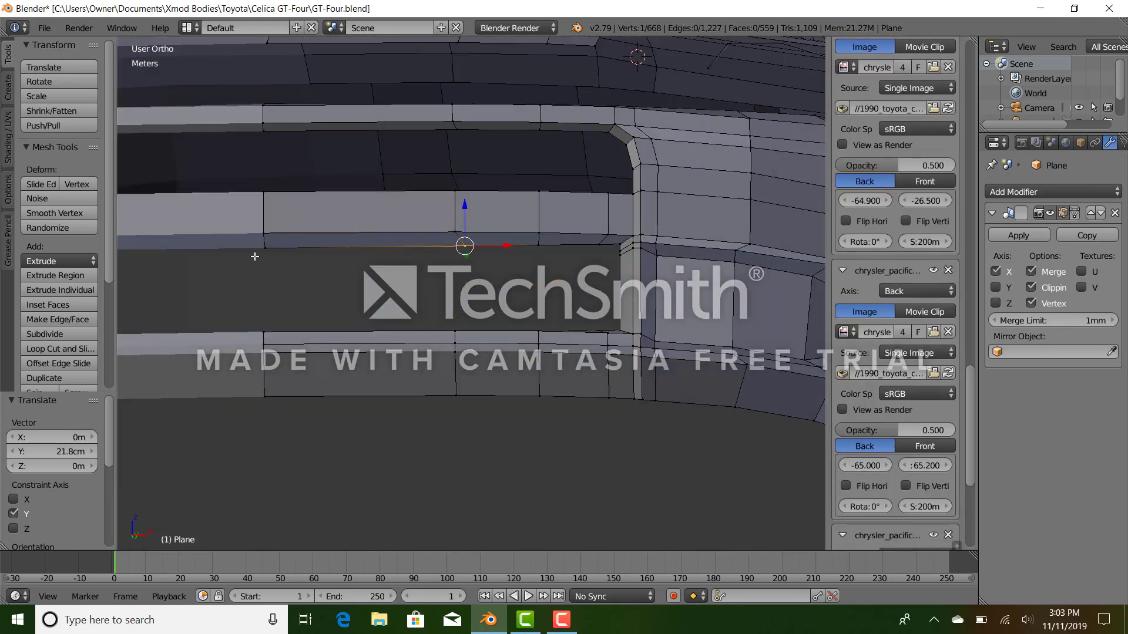
right_click(258, 253, "ctrl")
middle_click_drag(263, 288, 286, 362)
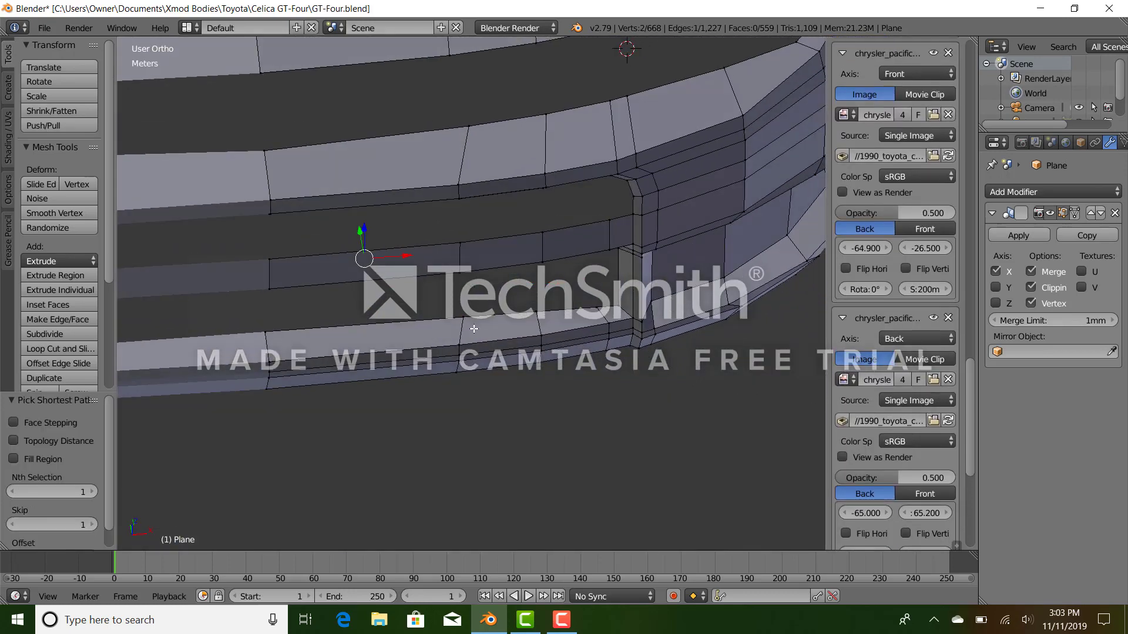
left_click_drag(474, 329, 299, 320)
left_click(248, 325)
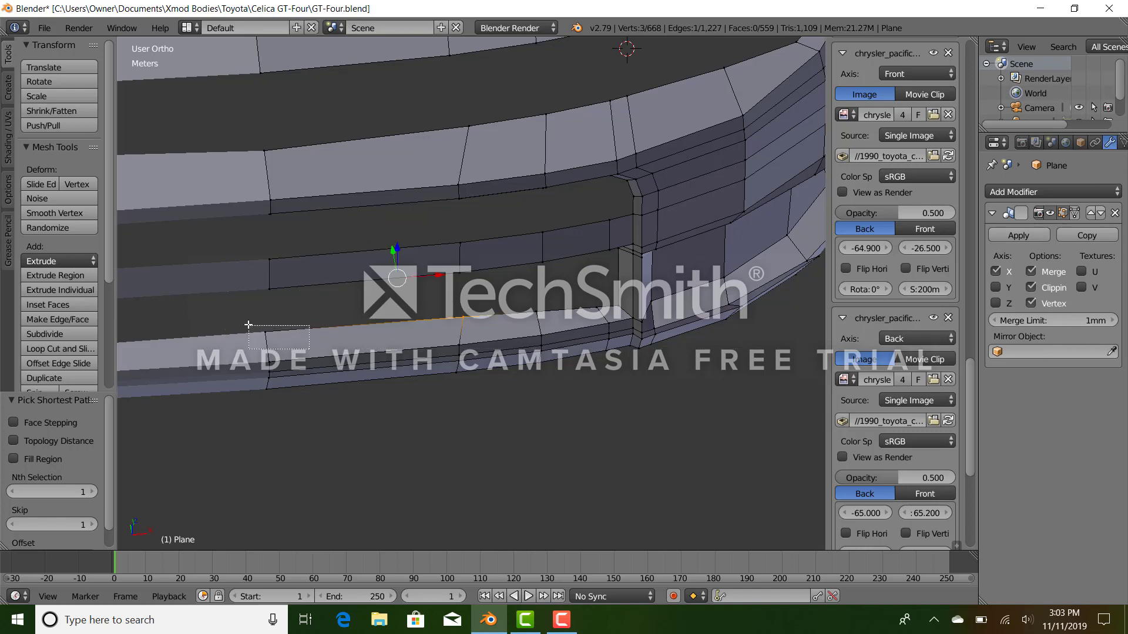
key("f")
Fill the next two faces of the lower opening's back panel, working outward from the central face.
right_click(533, 305)
middle_click_drag(533, 305, 508, 236)
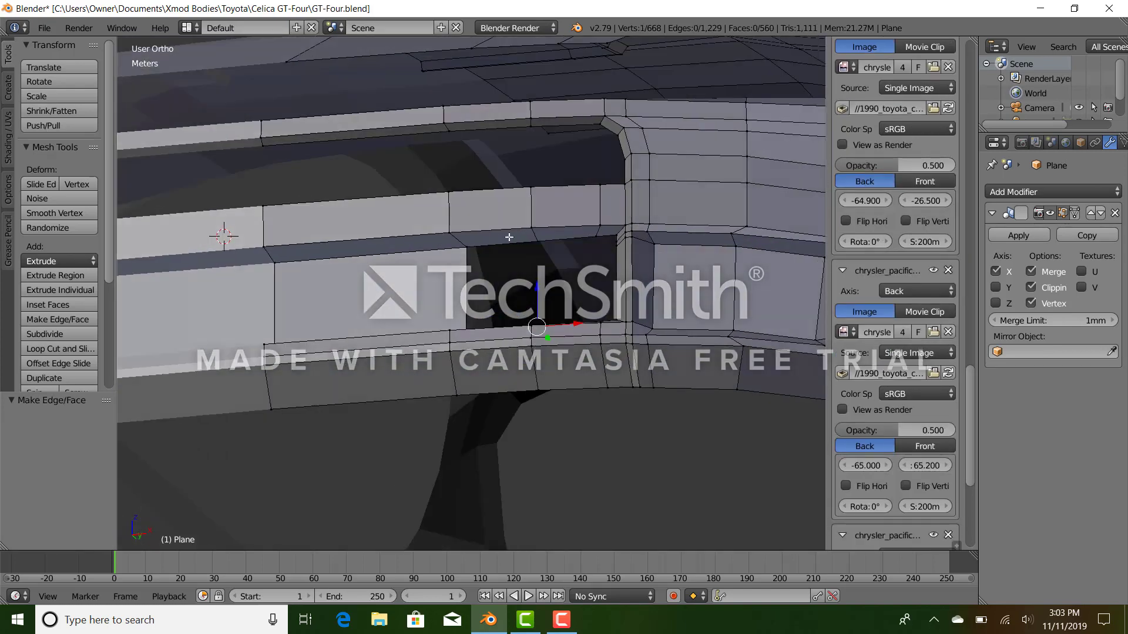
right_click(544, 252, "ctrl")
key("f")
right_click(593, 244)
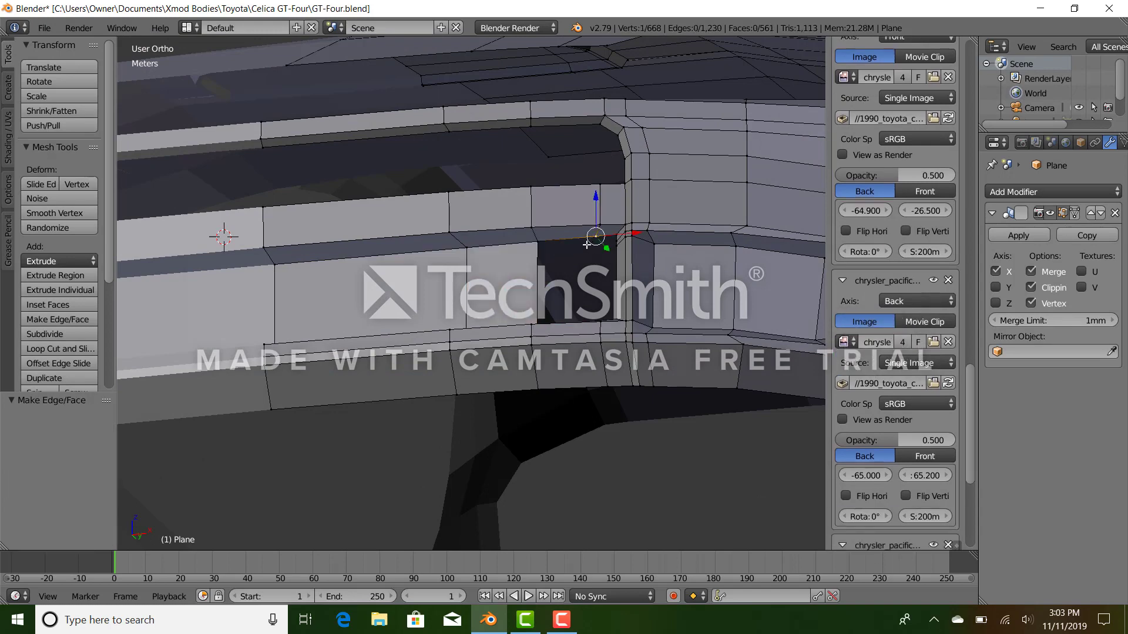
middle_click_drag(593, 244, 529, 323)
right_click(530, 326, "ctrl")
right_click(594, 322, "ctrl")
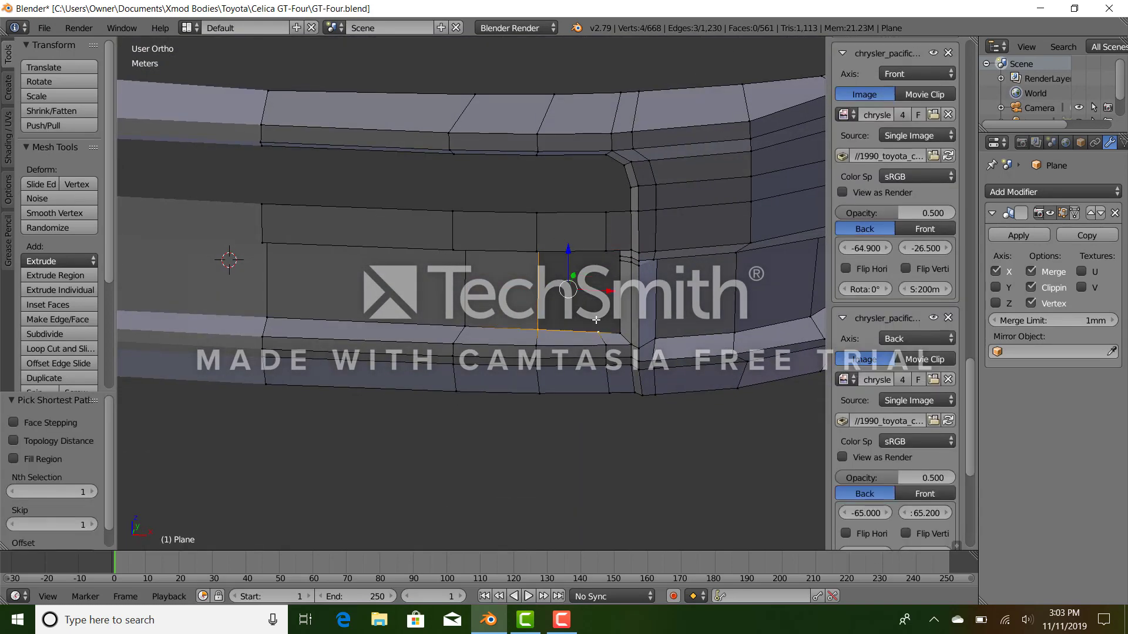
key("f")
Add two horizontal loop cuts across the lower opening's back panel, close together near its upper edge.
right_click(595, 324)
key("KP_1")
scroll(604, 360, "up", 2)
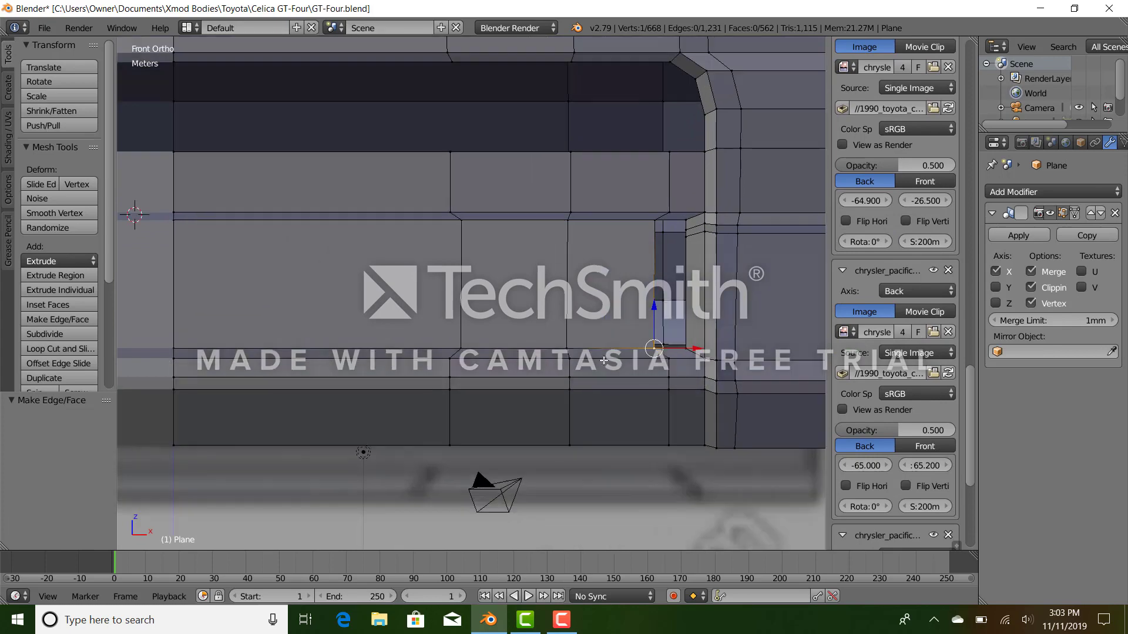
middle_click_drag(678, 372, 467, 481, "shift")
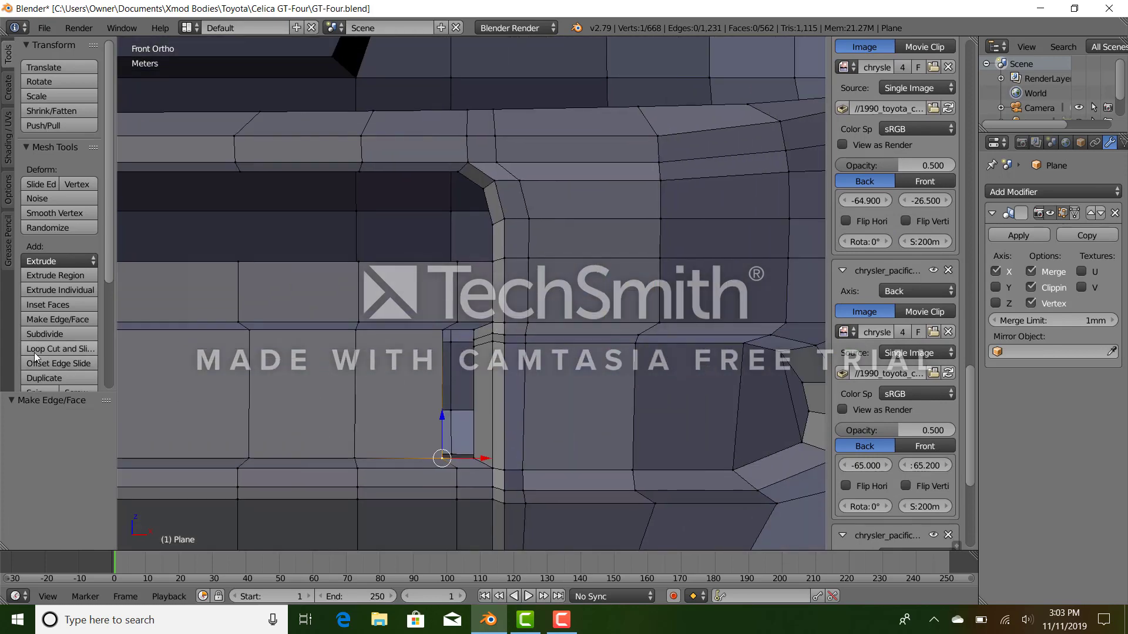
left_click(415, 365)
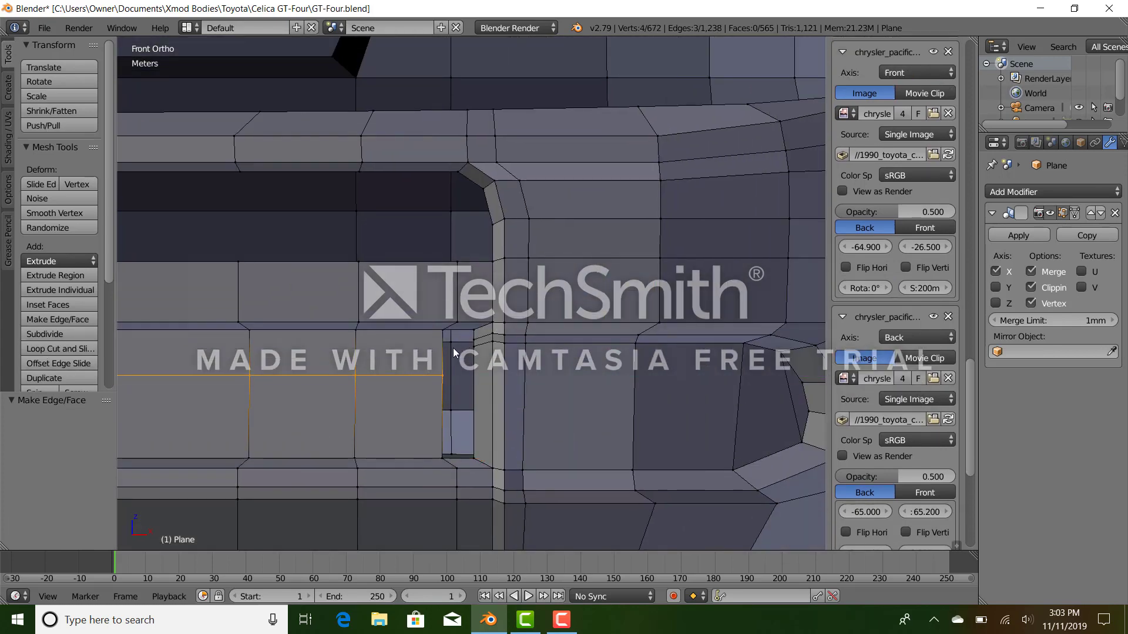
left_click(481, 319)
left_click(70, 349)
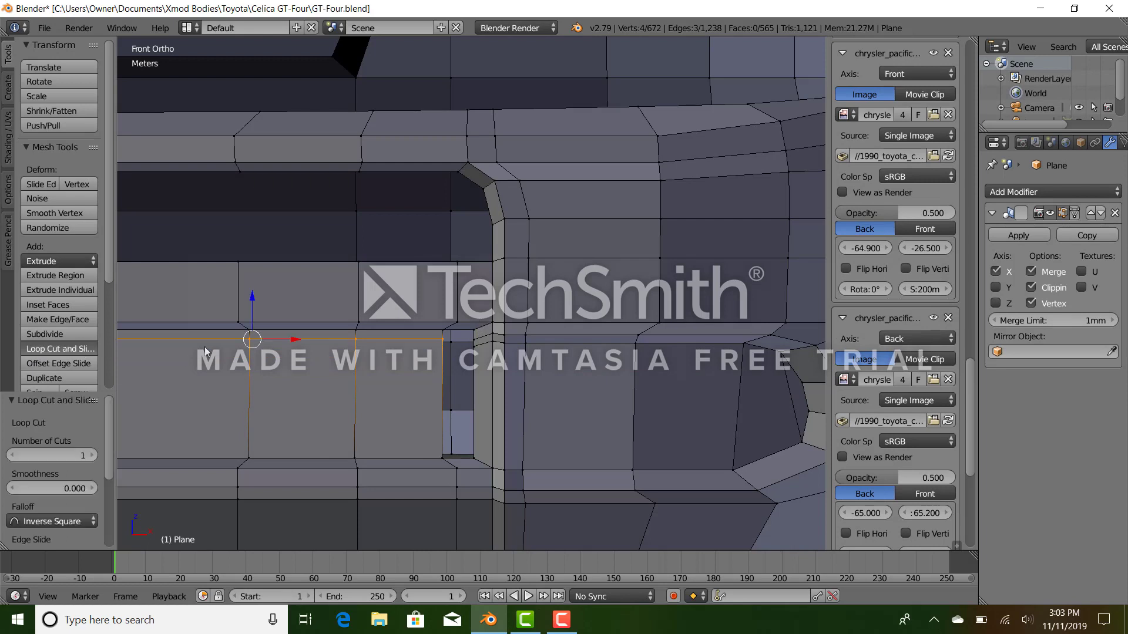
left_click(446, 360)
left_click(466, 320)
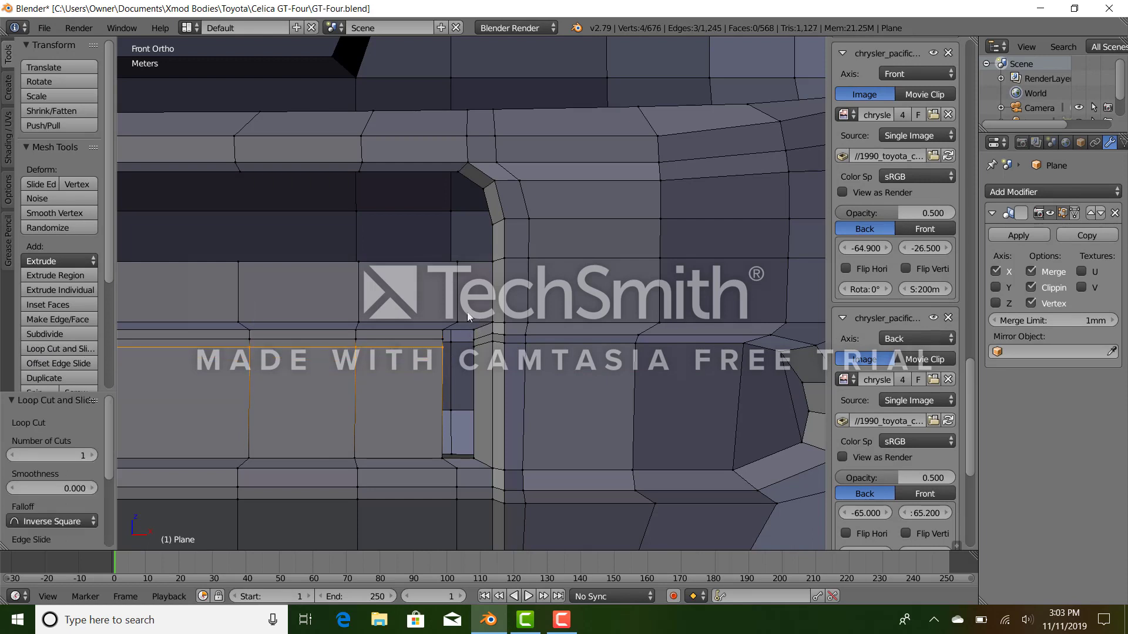
Close the gap between the back panel and the opening's side lip with a small upper face and a tall face below it.
right_click(447, 337)
right_click(438, 350, "ctrl")
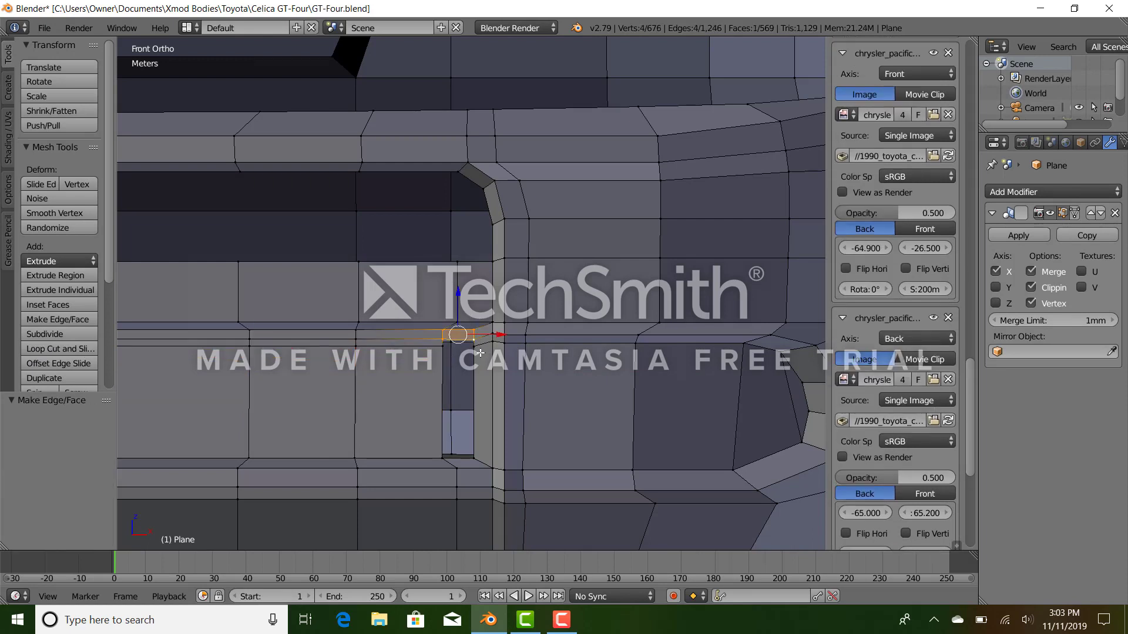
key("f")
right_click(439, 351)
middle_click_drag(435, 383, 436, 445)
right_click(441, 451, "ctrl")
right_click(470, 449, "ctrl")
right_click(473, 354, "ctrl")
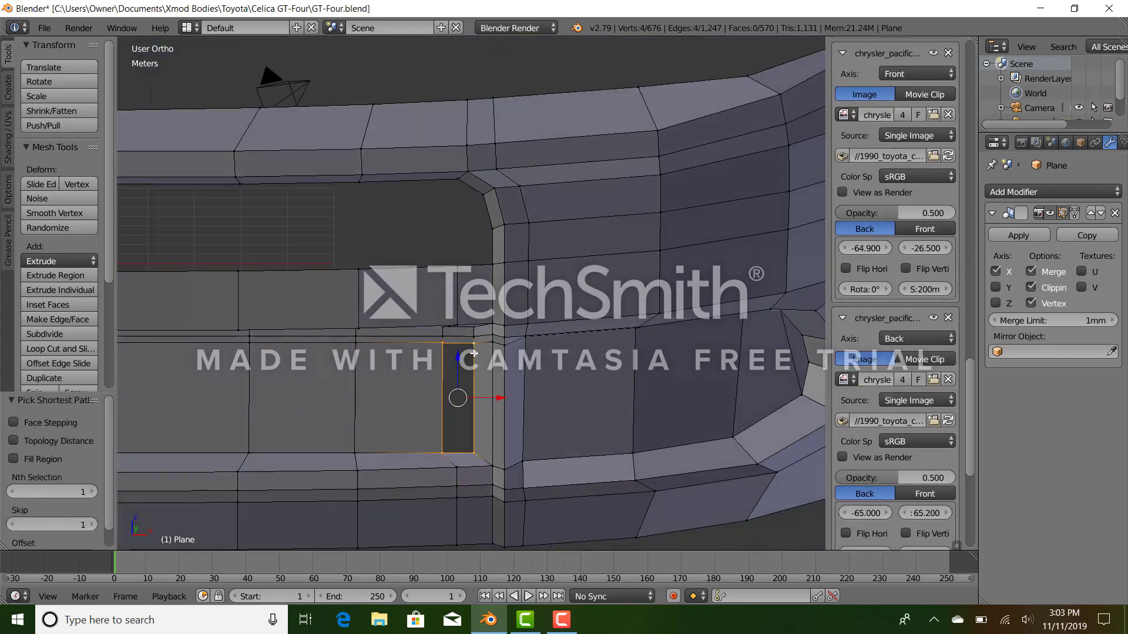
key("f")
right_click(472, 354)
Inspect the front bumper and filled lower grille panel in object mode, and resume editing the mesh.
key("Tab")
scroll(464, 422, "down", 5)
middle_click_drag(464, 422, 362, 411)
middle_click_drag(300, 353, 378, 375)
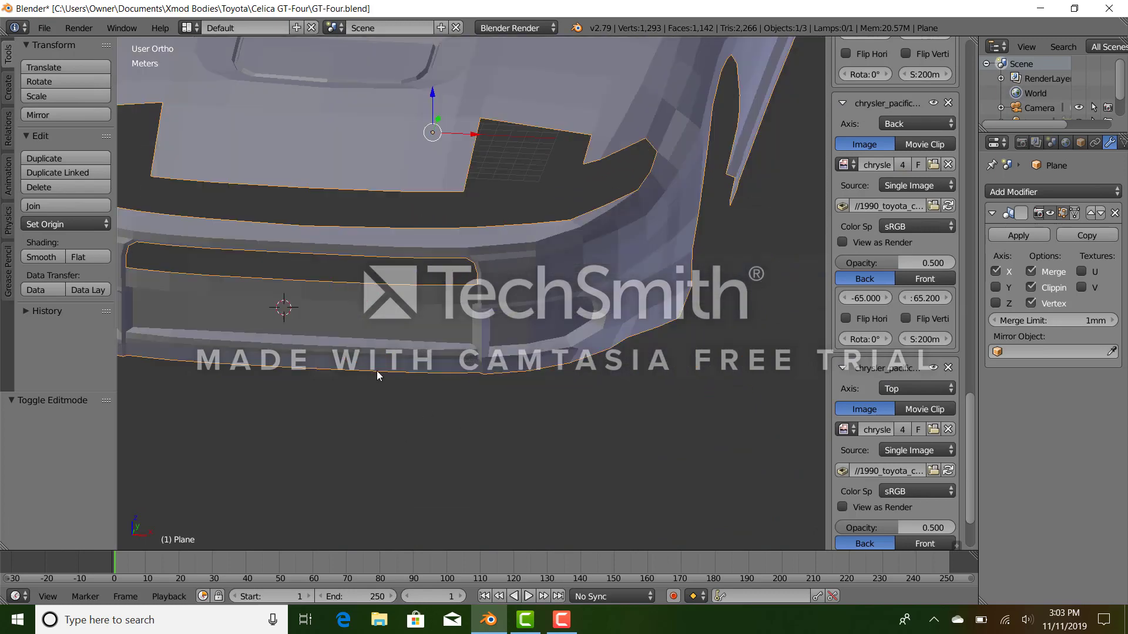
scroll(376, 372, "up", 4)
middle_click_drag(317, 327, 453, 380, "shift")
key("Tab")
Extrude the upper grille opening's edge chain inward in front view with a scale of 0.920, and scale it along Z by 0.890.
right_click(249, 310)
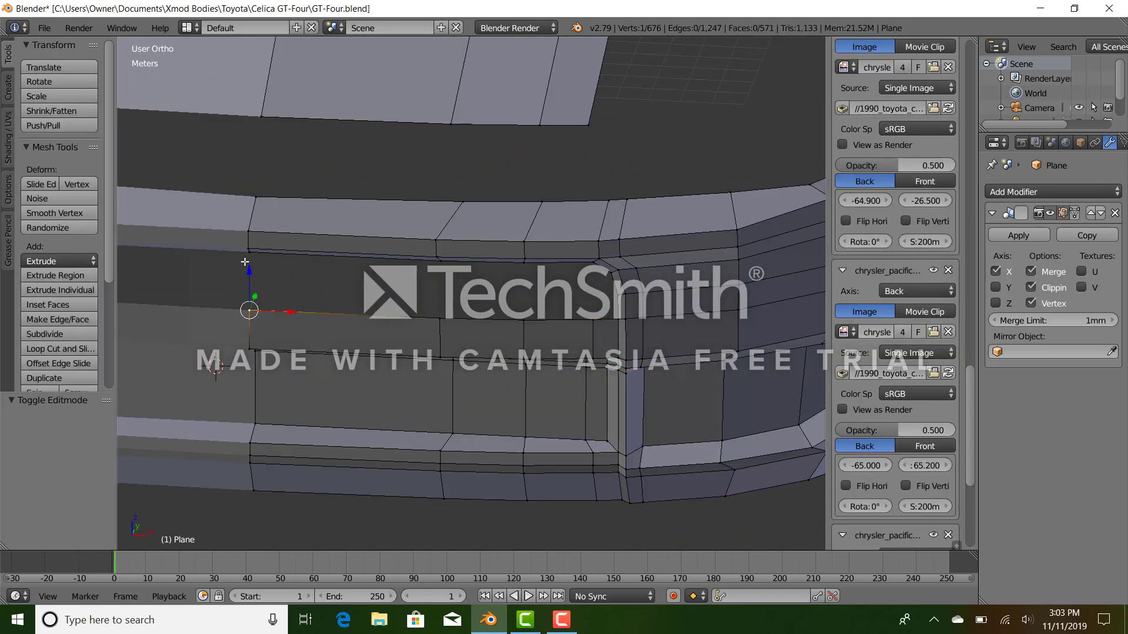
right_click(250, 252, "ctrl")
key("KP_1")
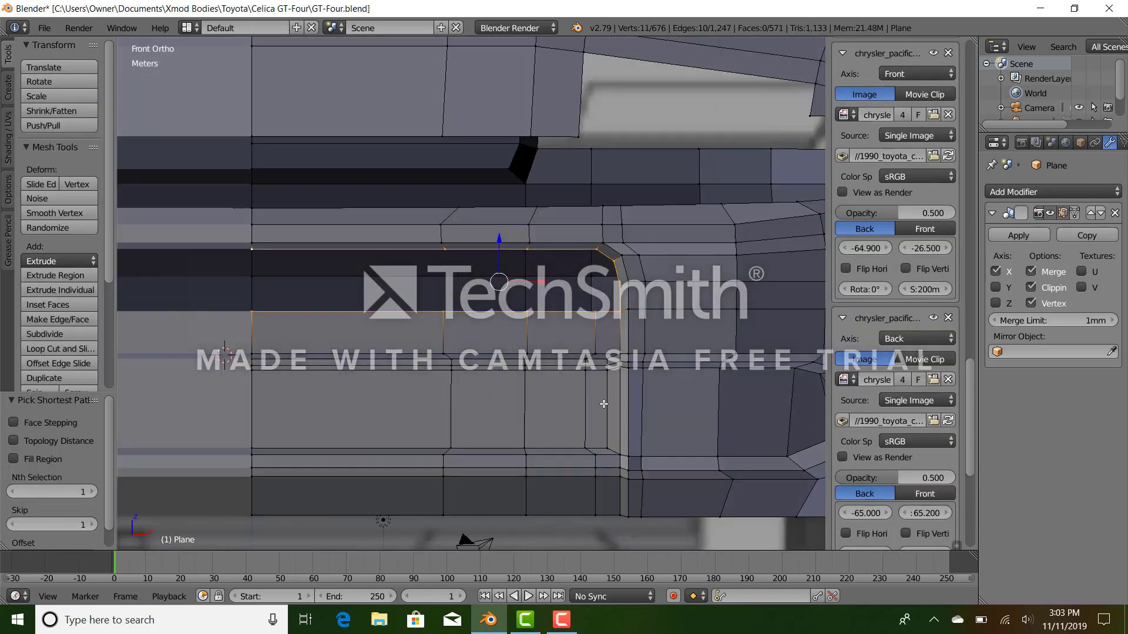
key("e")
key("s")
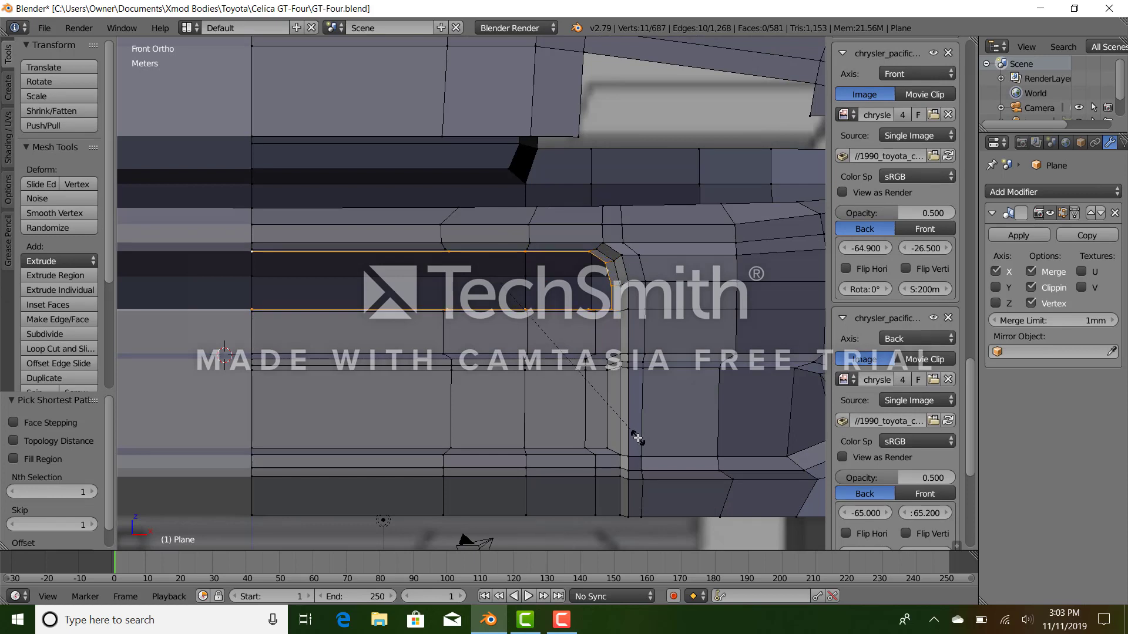
left_click(658, 430)
key("s")
key("z")
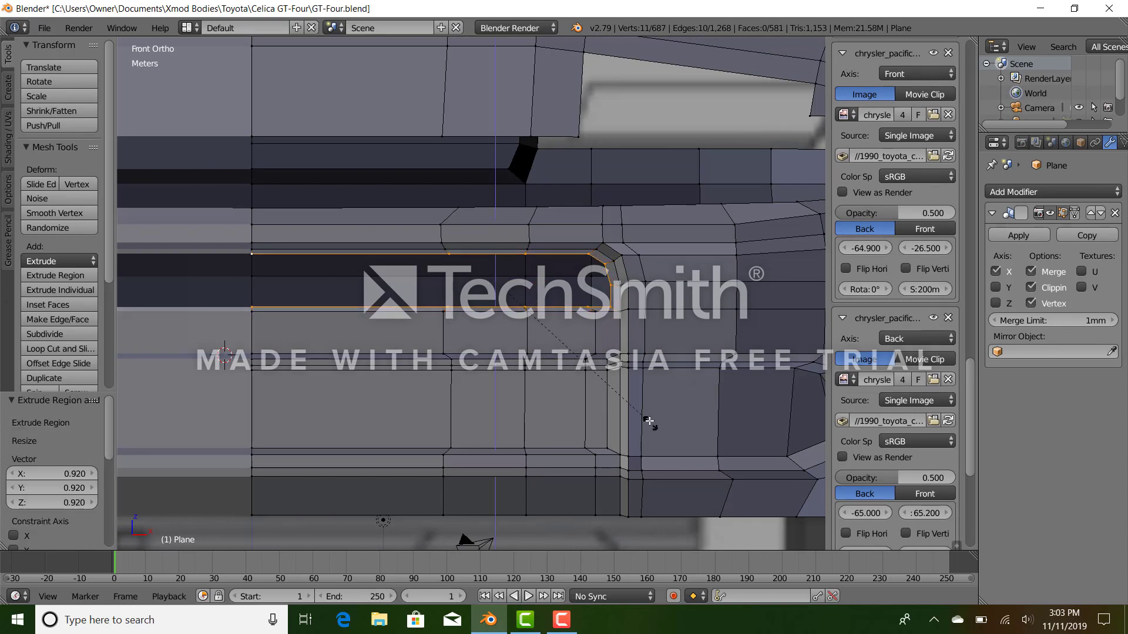
left_click(639, 409)
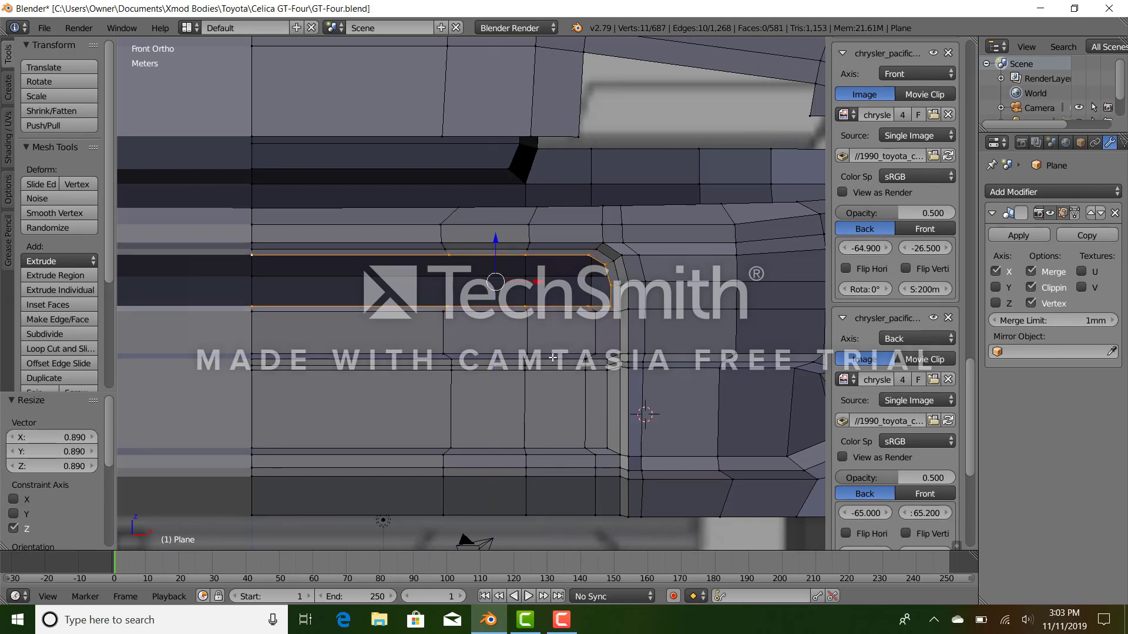
Move the upper opening's inner edge chain 23.6 cm along Y in side view and scale it along Y by 0.109.
key("KP_3")
key("z")
left_click_drag(492, 284, 507, 285)
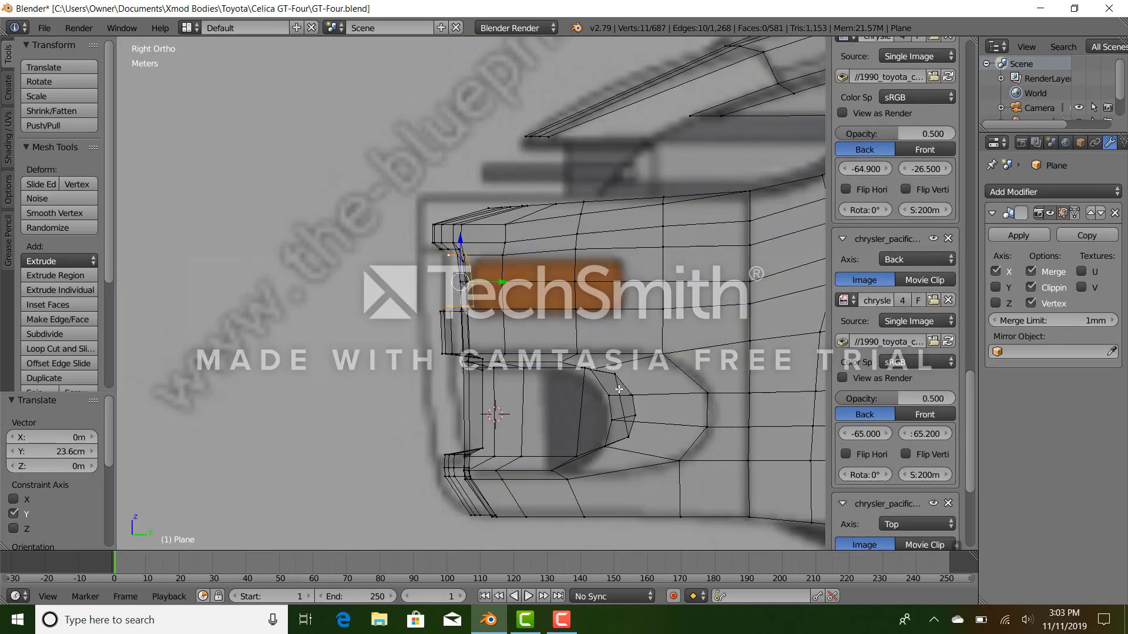
key("s")
key("y")
left_click(469, 300)
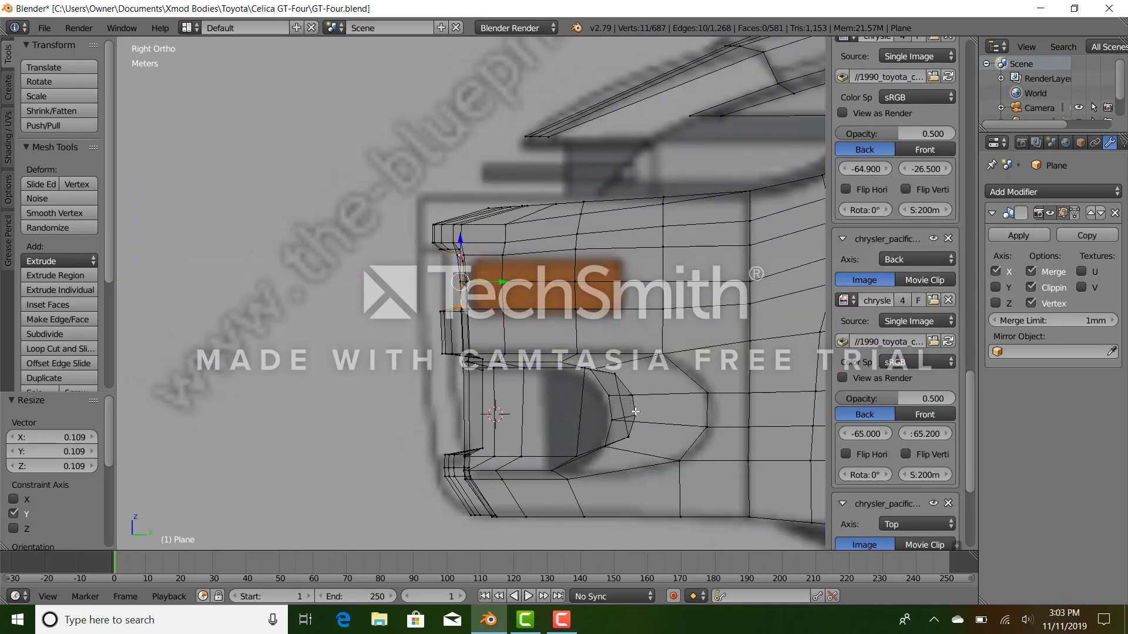
Push the upper opening's flattened inner edge chain another 60 cm along Y into the bumper.
left_click_drag(505, 282, 522, 288)
scroll(519, 294, "down", 4)
middle_click_drag(512, 325, 605, 359)
key("z")
scroll(462, 281, "up", 5)
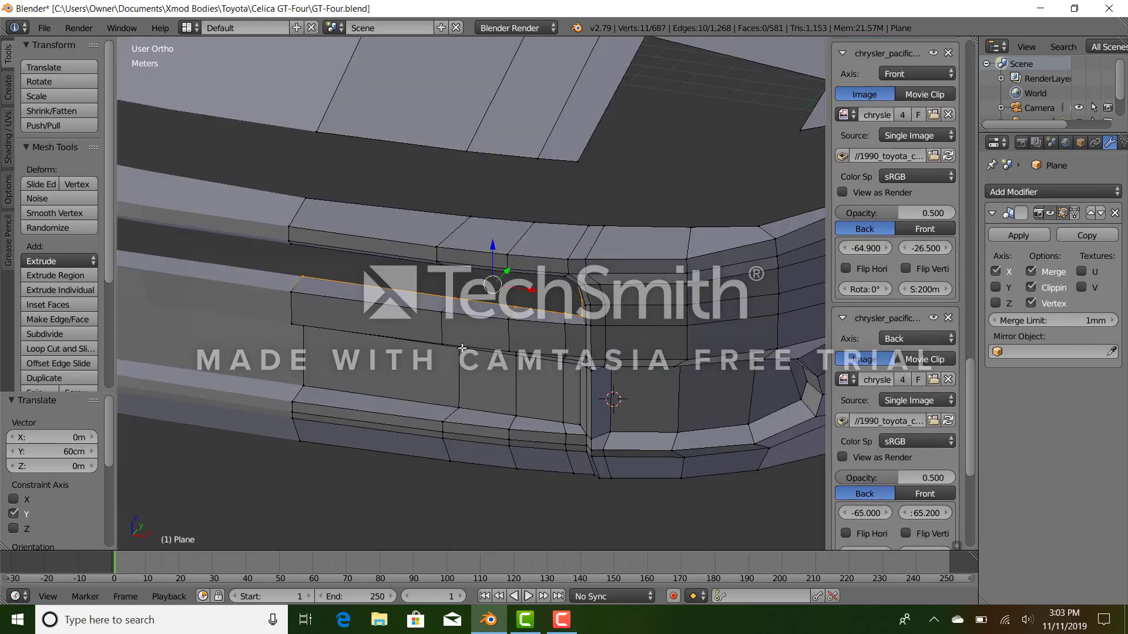
Fill the back of the upper grille opening with three faces between its upper and lower inner edges.
middle_click_drag(548, 326, 497, 267)
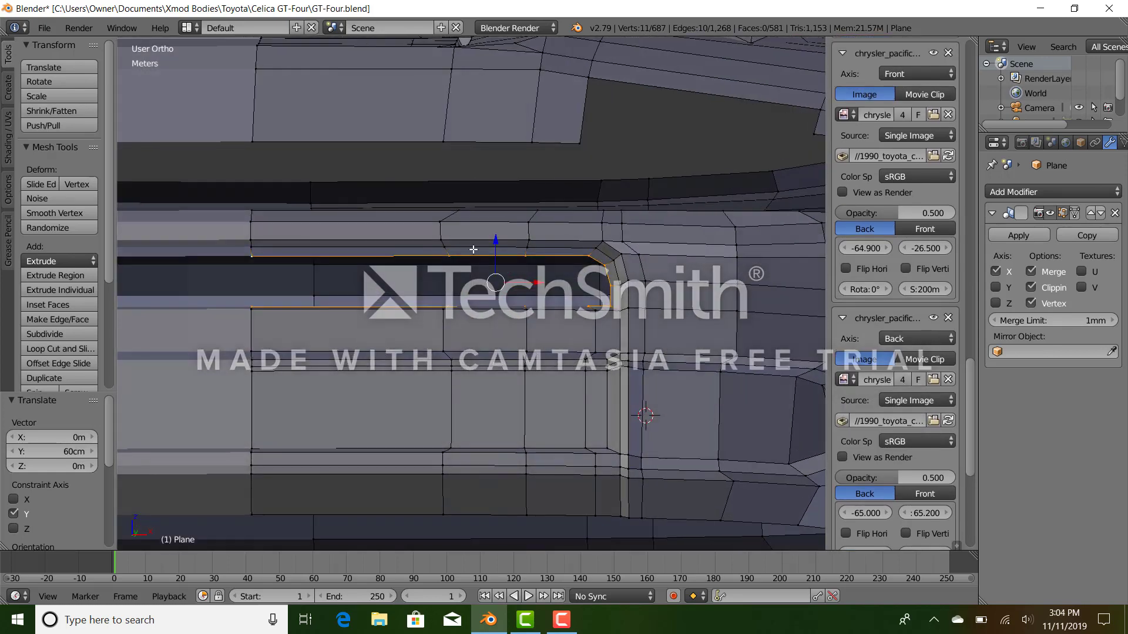
right_click(449, 258)
right_click(250, 261, "ctrl")
middle_click_drag(262, 311, 264, 331)
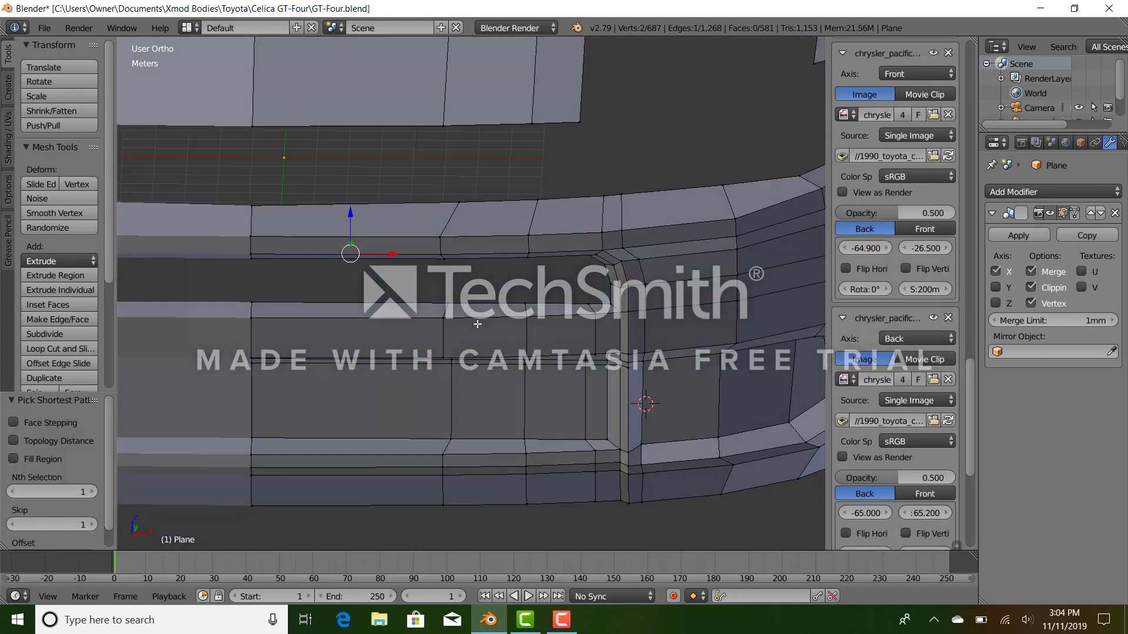
right_click(458, 307, "shift")
right_click(264, 287, "ctrl")
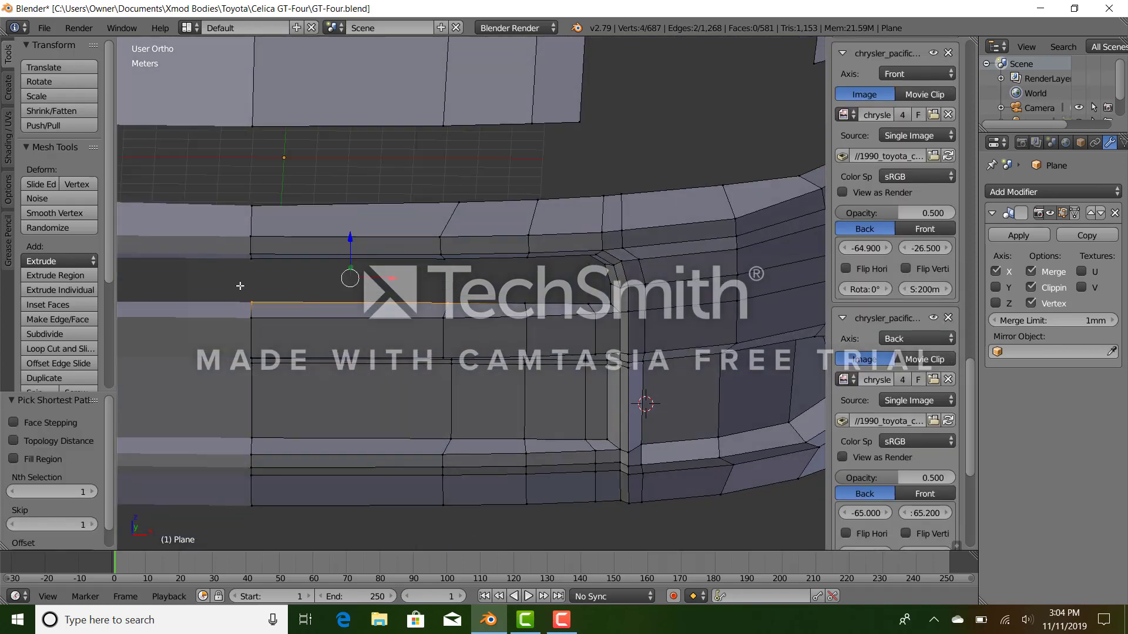
key("f")
middle_click_drag(531, 296, 582, 306)
key("f")
right_click(581, 305, "ctrl")
key("f")
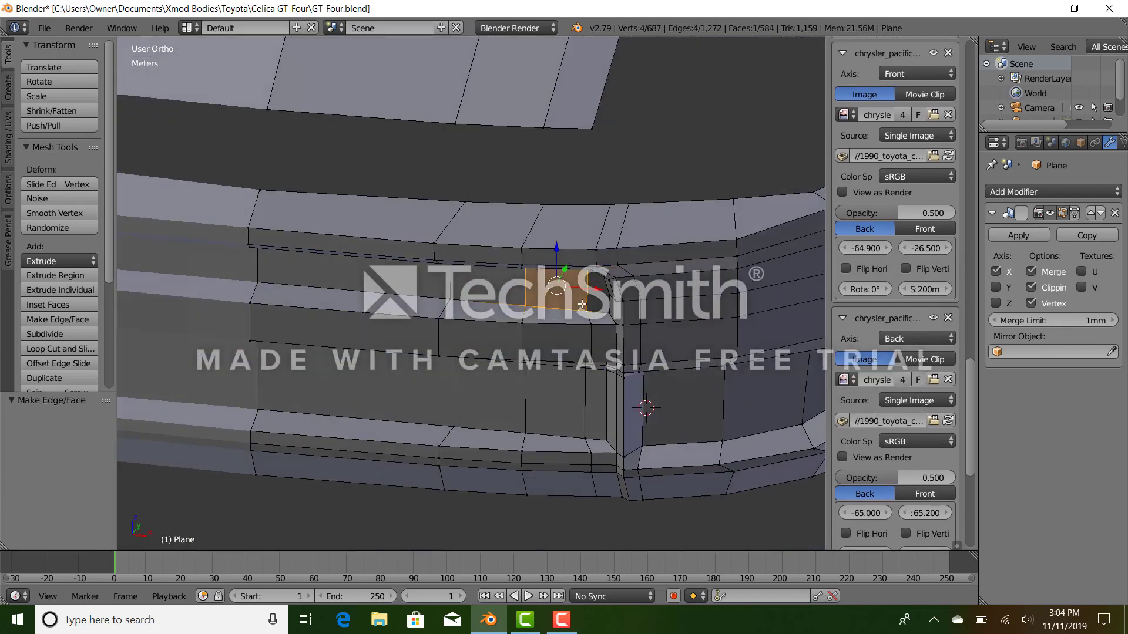
Add one horizontal loop cut through the middle of the upper opening's filled back panel in front view.
right_click(581, 306)
key("KP_1")
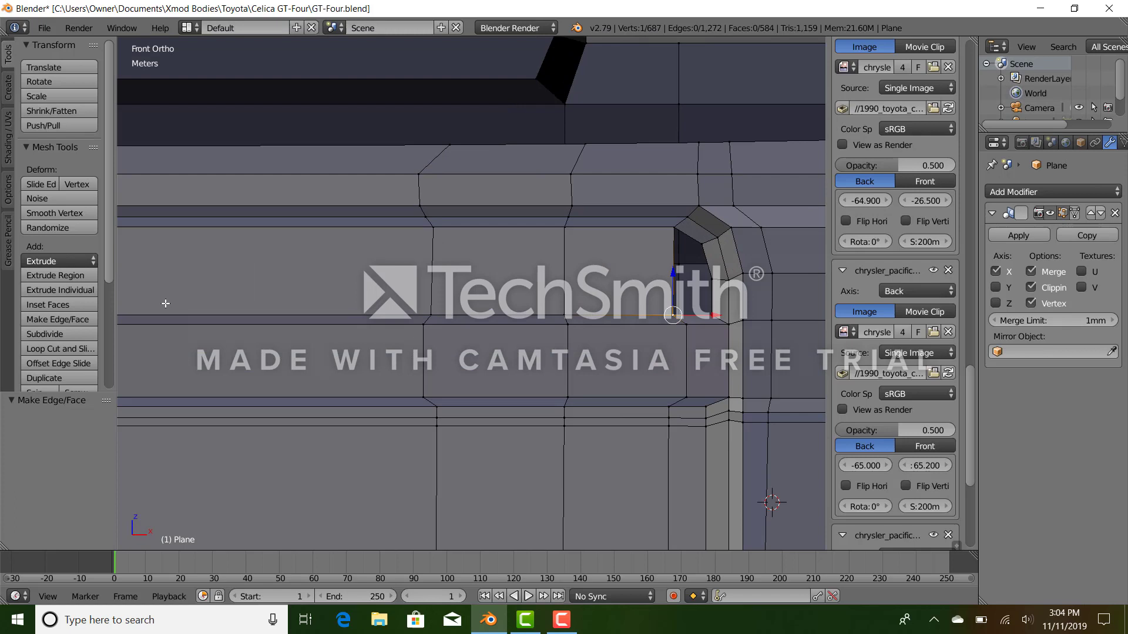
left_click(58, 349)
left_click(671, 276)
left_click(671, 278)
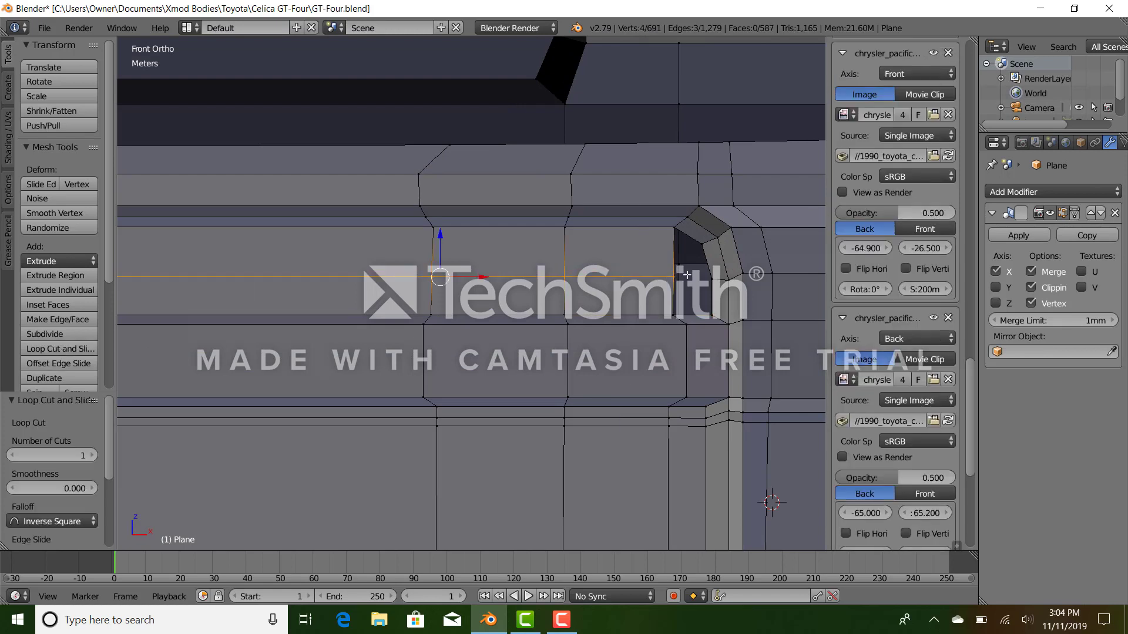
Fill the remaining gap at the upper opening's outer rounded end with faces joined to the new loop cut.
left_click(710, 275, "ctrl")
key("f")
right_click(711, 276)
right_click(677, 233, "ctrl")
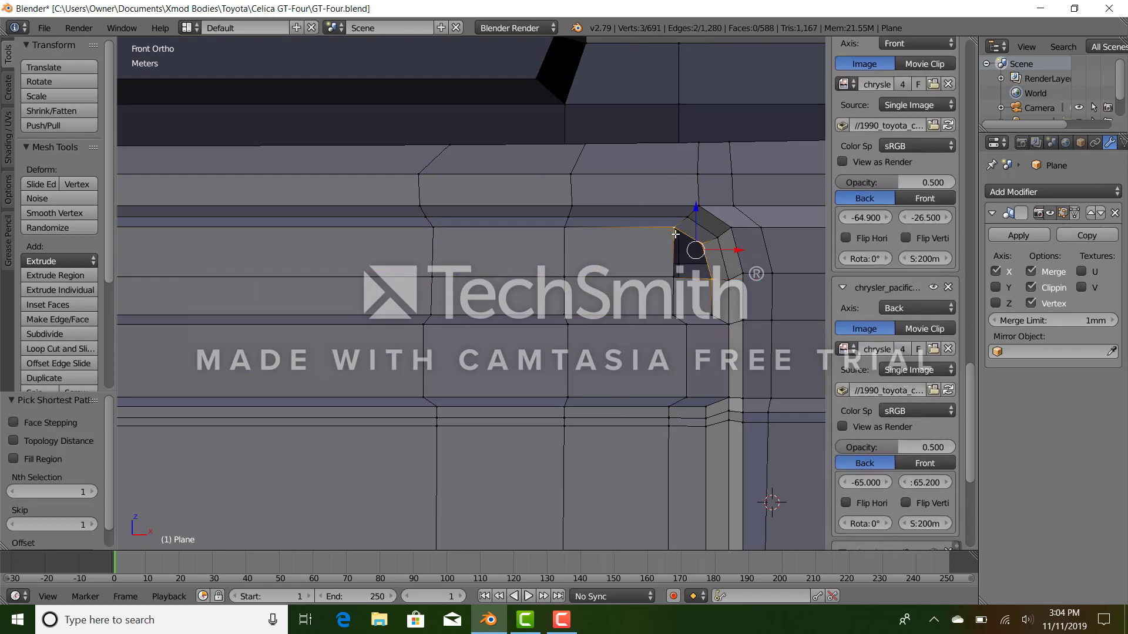
right_click(669, 283, "ctrl")
Examine the front bumper with both filled grille openings from several angles in object mode.
key("Tab")
middle_click_drag(670, 279, 588, 338)
key("Tab")
key("Tab")
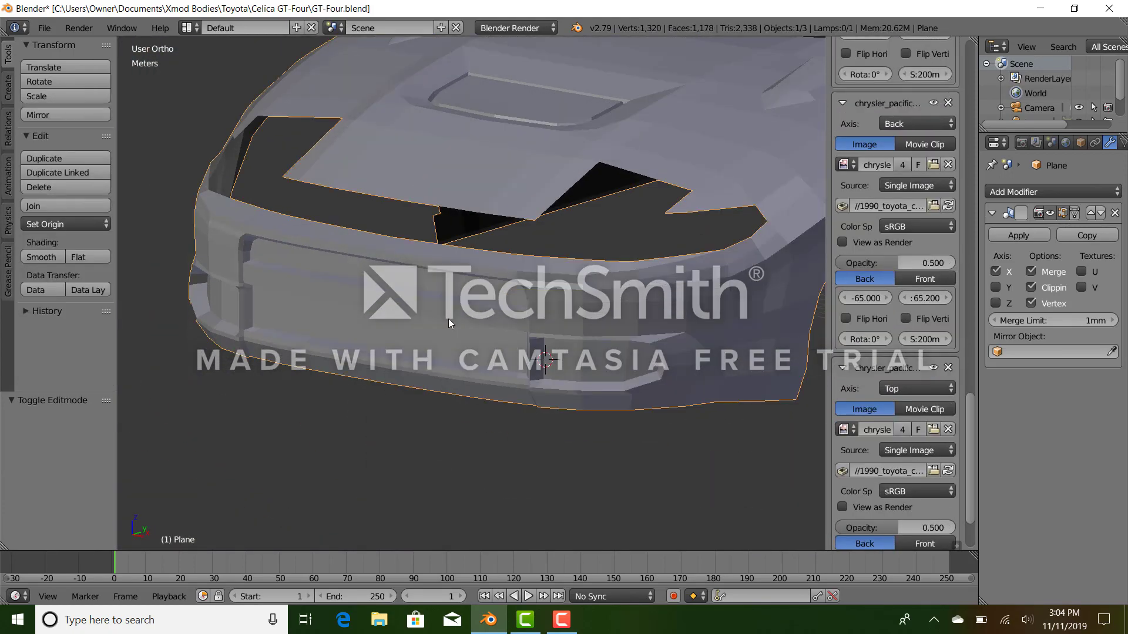
scroll(449, 318, "down", 5)
middle_click_drag(449, 319, 538, 327)
scroll(438, 309, "up", 4)
scroll(479, 331, "down", 3)
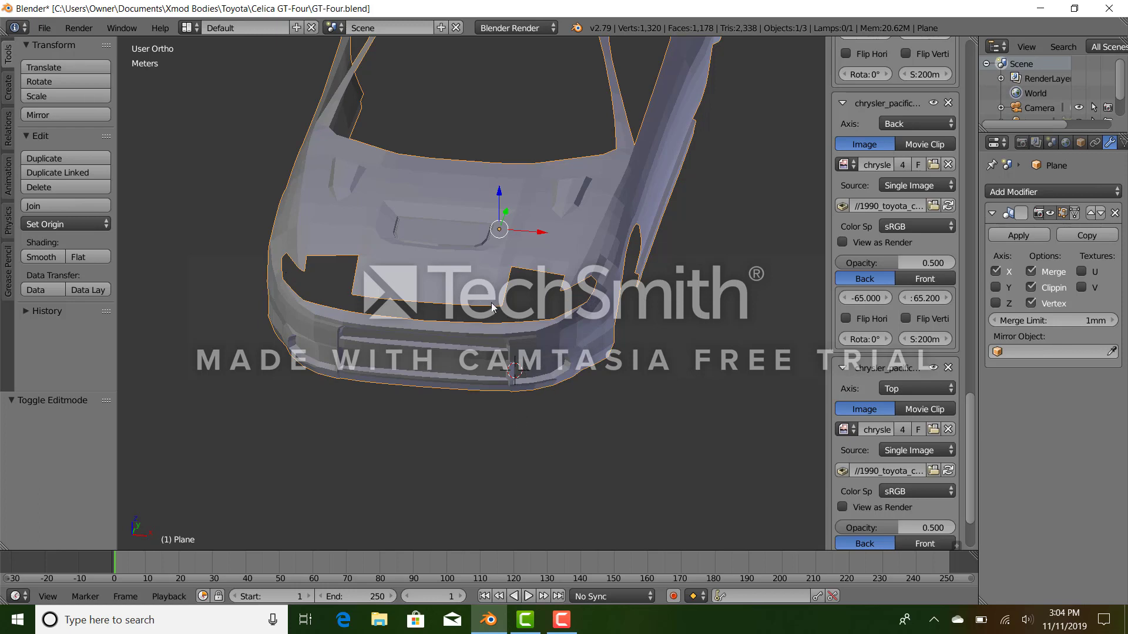
mouse_move(663, 376)
middle_mouse_down()
mouse_move(592, 352)
mouse_move(464, 361)
mouse_move(432, 351)
mouse_move(555, 386)
mouse_move(446, 329)
middle_mouse_up()
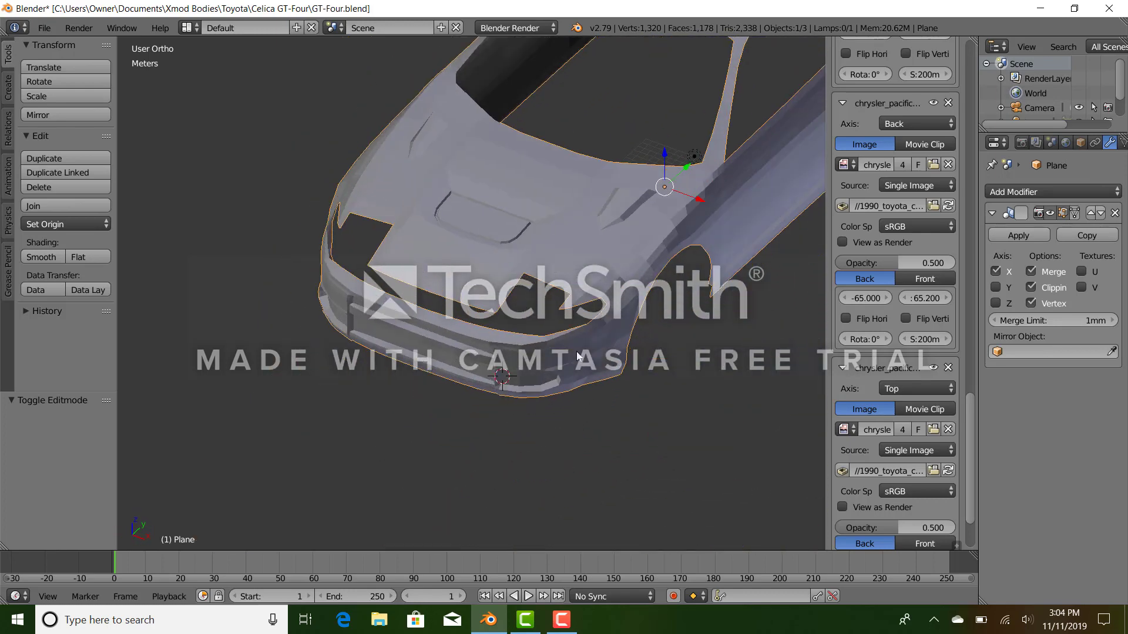
Apply smooth shading to the car body and check the bumper, hood and side from several angles.
left_click(42, 257)
middle_click_drag(635, 370, 588, 379)
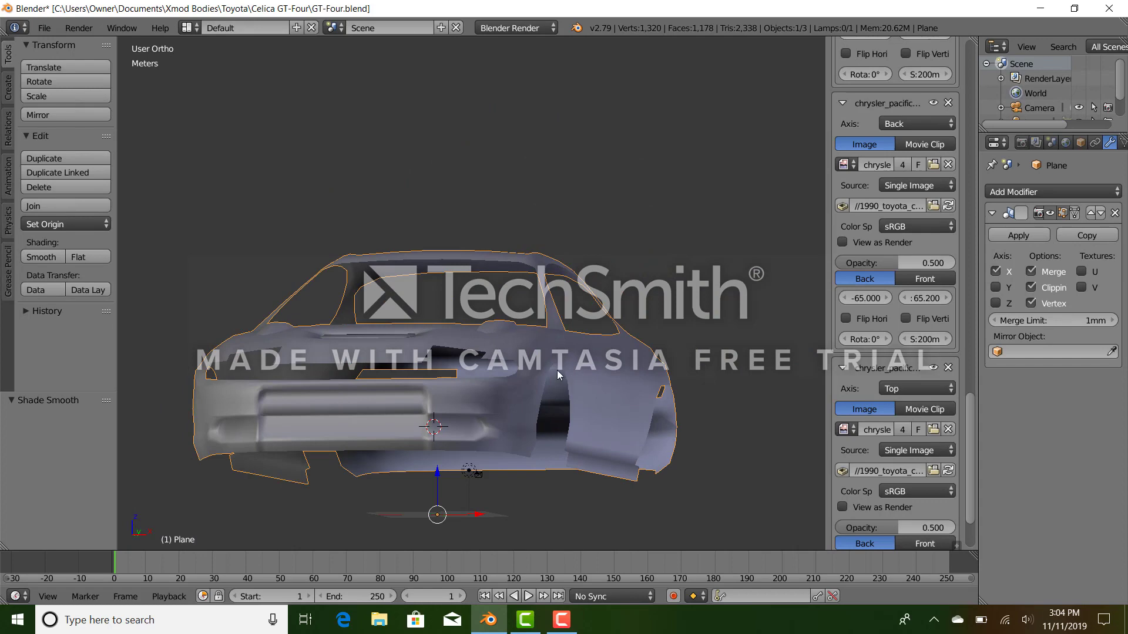
middle_click_drag(519, 333, 460, 370)
middle_click_drag(531, 365, 602, 375)
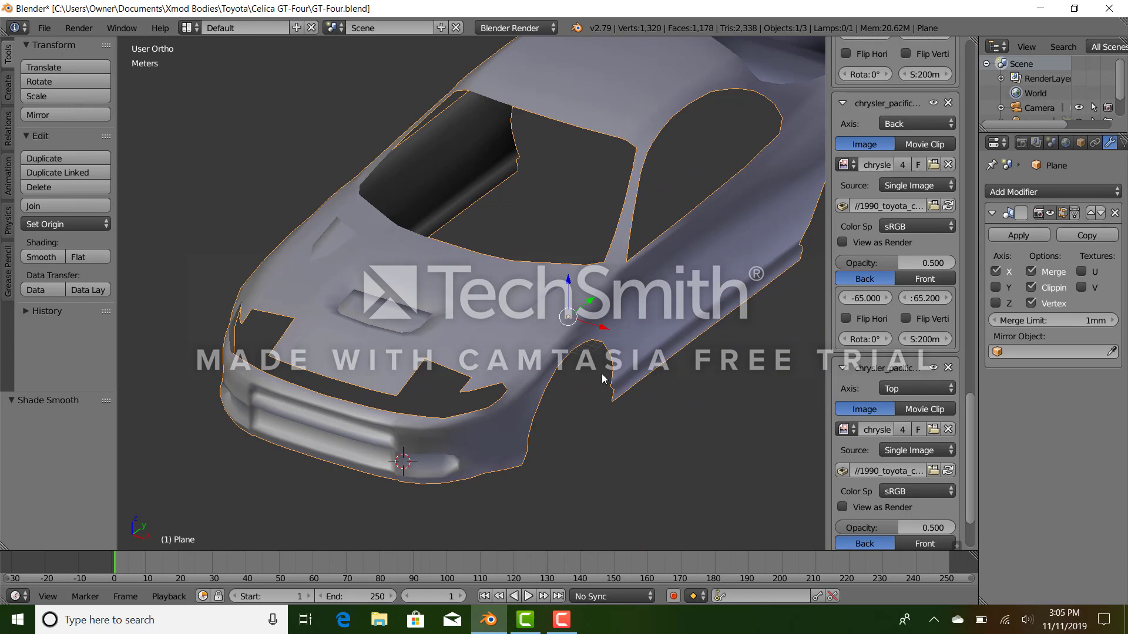
scroll(552, 369, "down", 2)
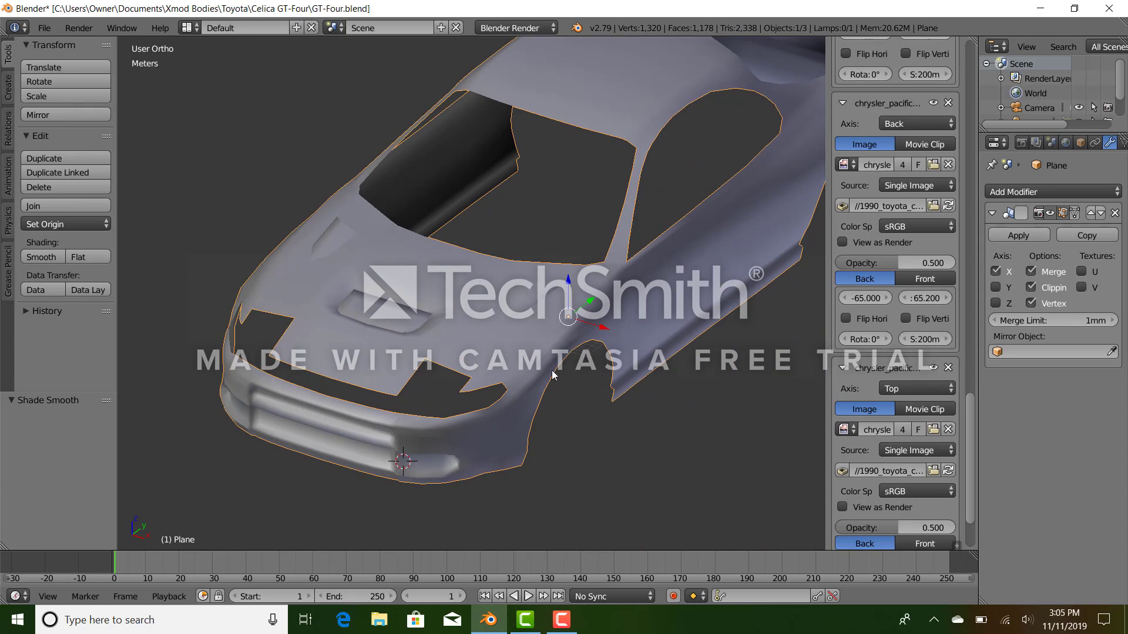